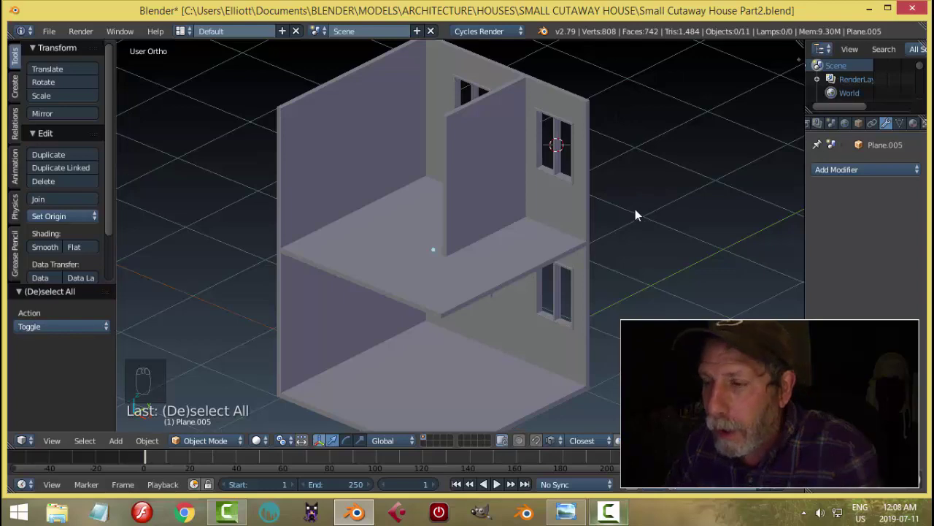
# Step: Check the reference picture, return to Blender, duplicate the upper floor's top face and scale the copy to about 0.327
pyautogui.moveTo(652, 216); pyautogui.dragTo(636, 236, button='middle')
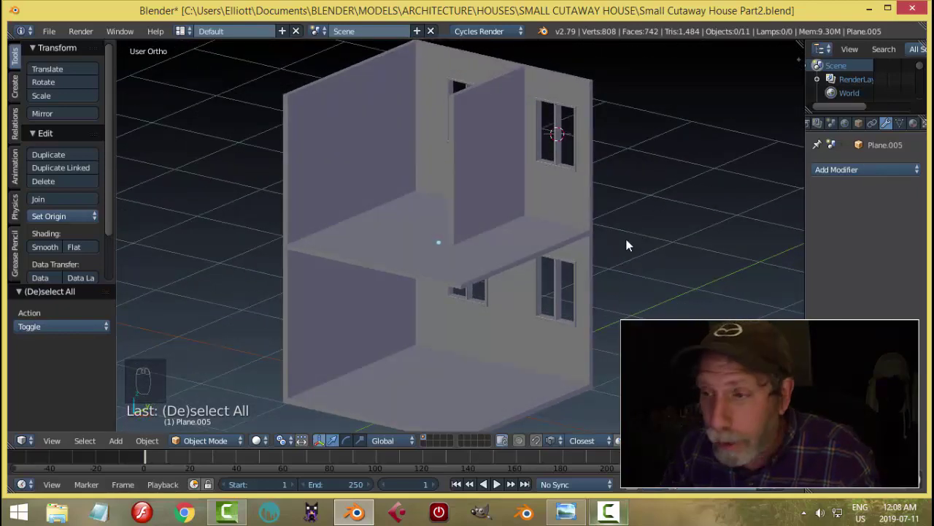
pyautogui.moveTo(626, 243)
pyautogui.mouseDown(button='middle')
pyautogui.moveTo(599, 256)
pyautogui.moveTo(633, 228)
pyautogui.mouseUp(button='middle')
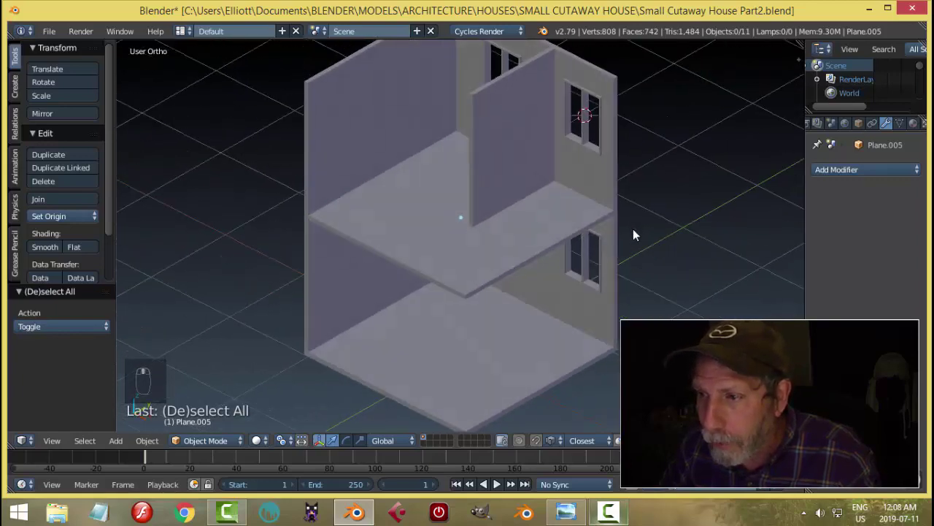
pyautogui.click(567, 511)
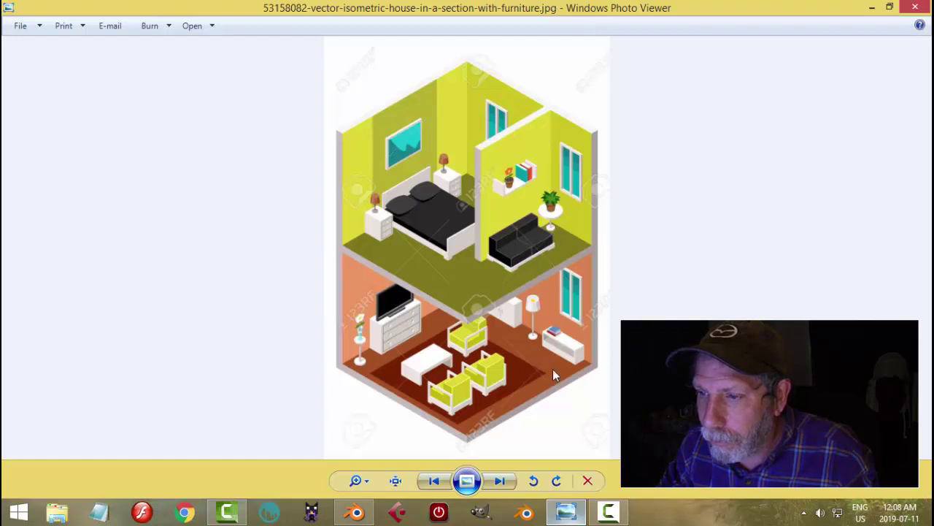
pyautogui.click(356, 513)
pyautogui.rightClick(540, 226)
pyautogui.press('Tab')
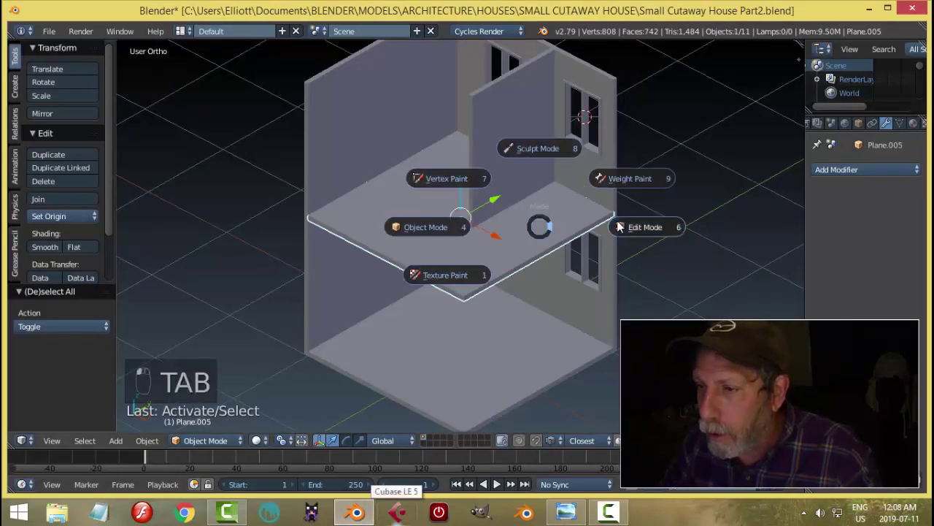
pyautogui.click(618, 226)
pyautogui.moveTo(596, 284); pyautogui.dragTo(595, 283, button='middle')
pyautogui.hotkey('shift', 'd')
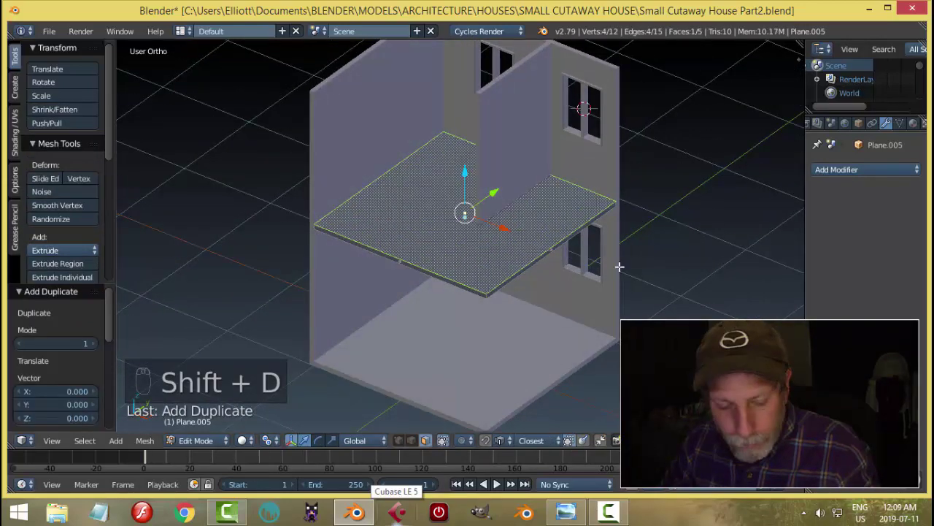
pyautogui.press('s')
pyautogui.click(502, 249)
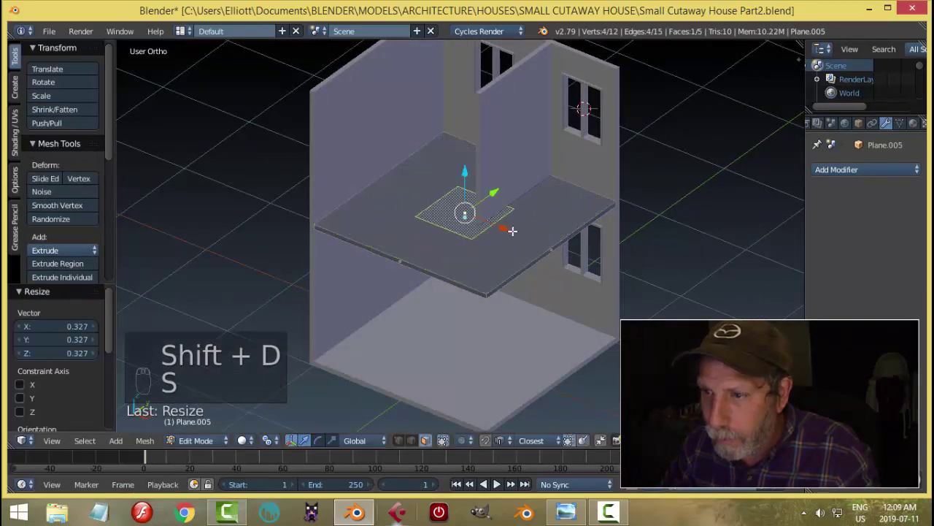
# Step: Scale the copied face to about 0.704 and position it on the upper floor beside the partition wall
pyautogui.moveTo(511, 231); pyautogui.dragTo(562, 246)
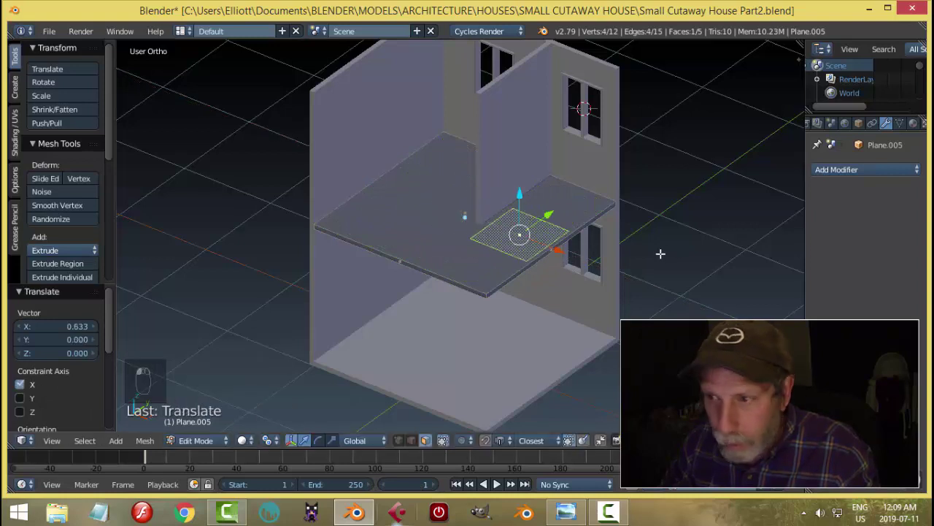
pyautogui.press('s')
pyautogui.click(622, 252)
pyautogui.press('g')
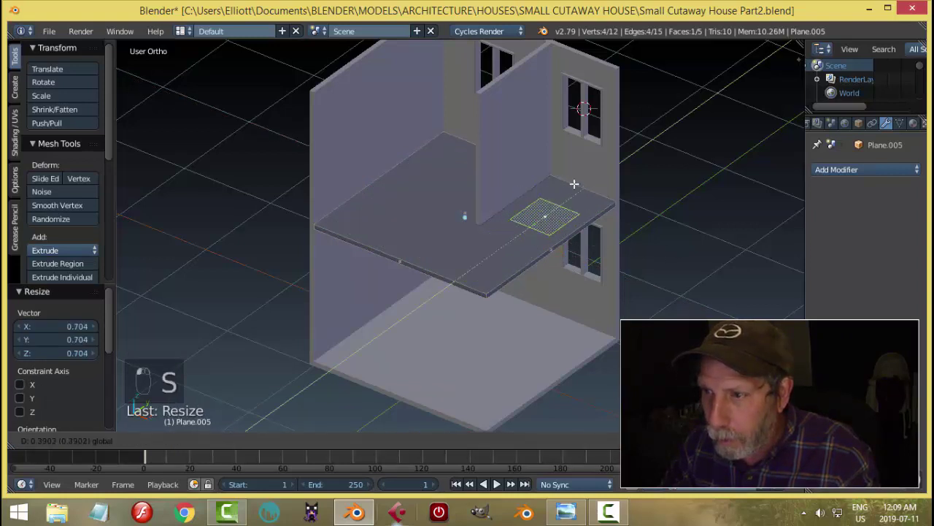
pyautogui.click(577, 187)
pyautogui.moveTo(584, 227); pyautogui.dragTo(578, 223)
# Step: Narrow the copied face to about 0.758 along X and shift it about -0.049 along X and -0.117 along Y
pyautogui.press('s')
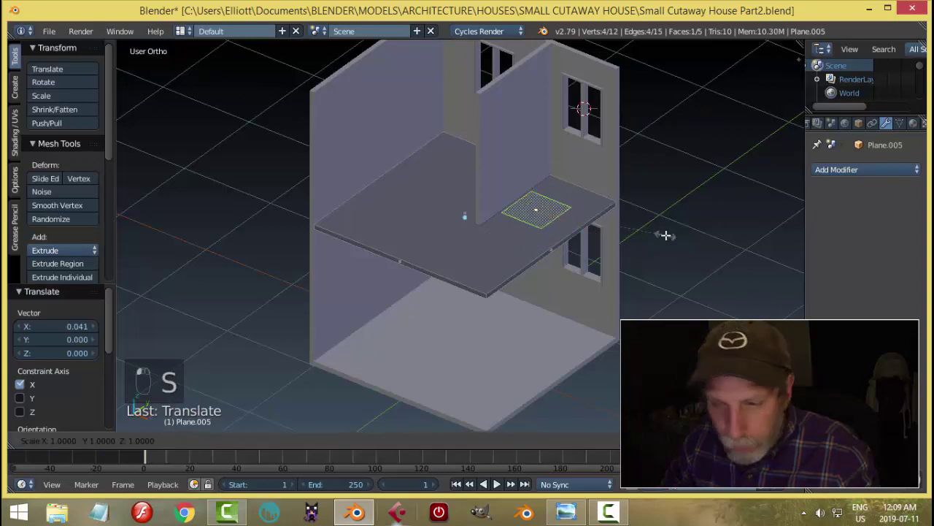
pyautogui.click(635, 226)
pyautogui.moveTo(645, 217); pyautogui.dragTo(549, 245, button='middle')
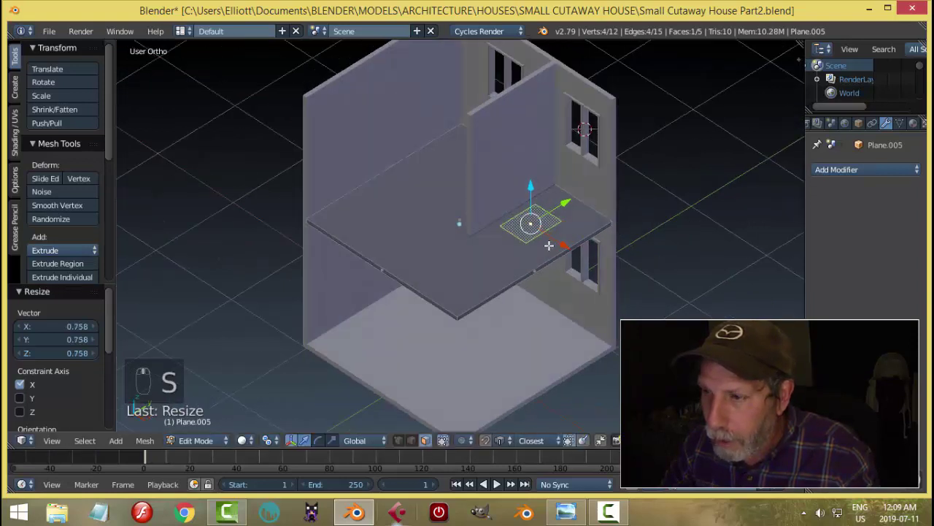
pyautogui.moveTo(562, 247); pyautogui.dragTo(559, 206)
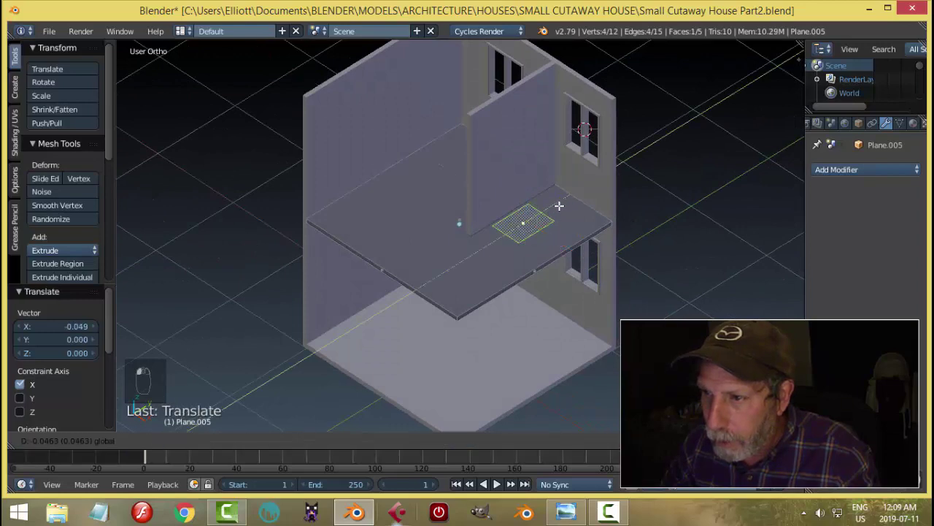
pyautogui.moveTo(565, 261); pyautogui.dragTo(566, 261)
# Step: Compare with the reference picture, stretch the face to about 1.25 along Y and nudge it -0.013 along X toward the partition
pyautogui.click(566, 512)
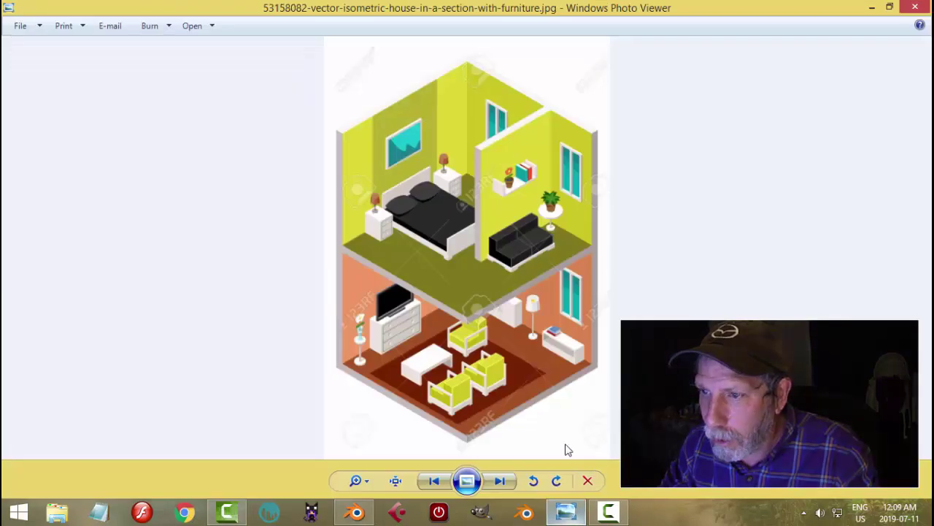
pyautogui.click(356, 511)
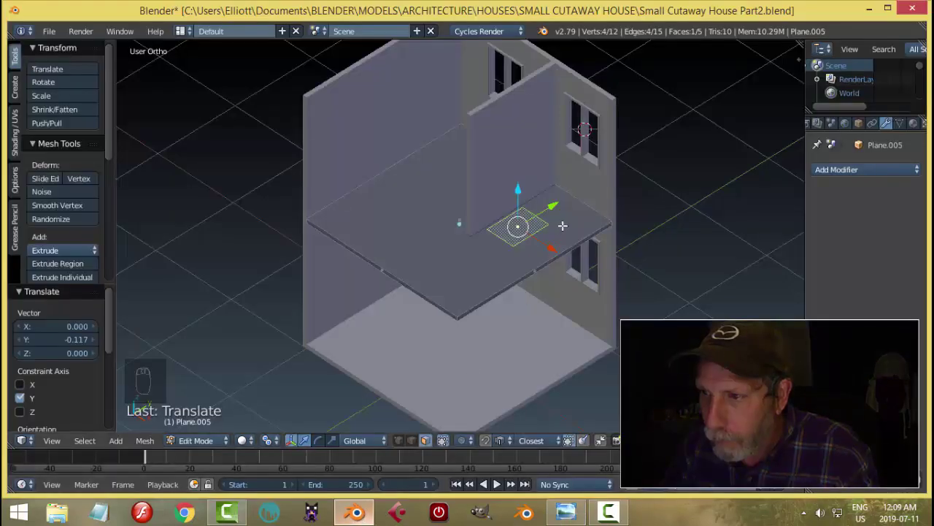
pyautogui.press('s')
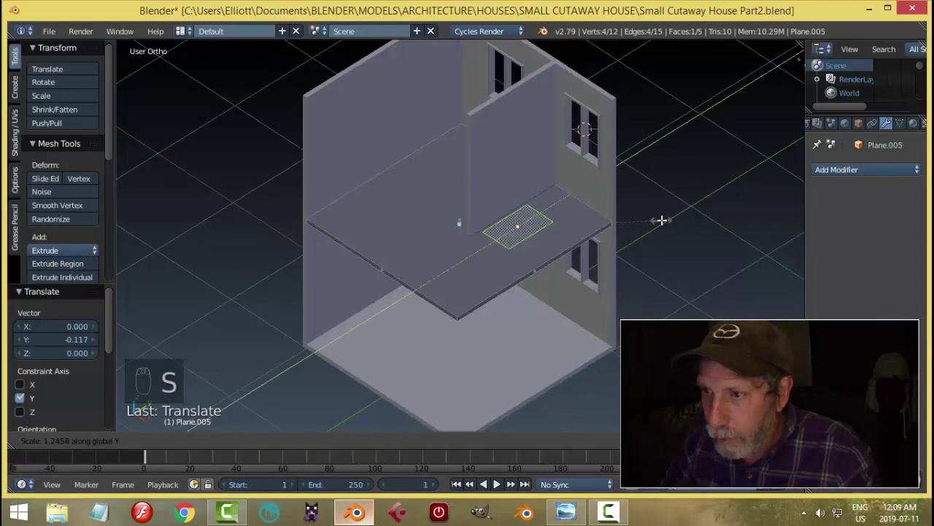
pyautogui.click(662, 220)
pyautogui.moveTo(557, 249); pyautogui.dragTo(558, 249)
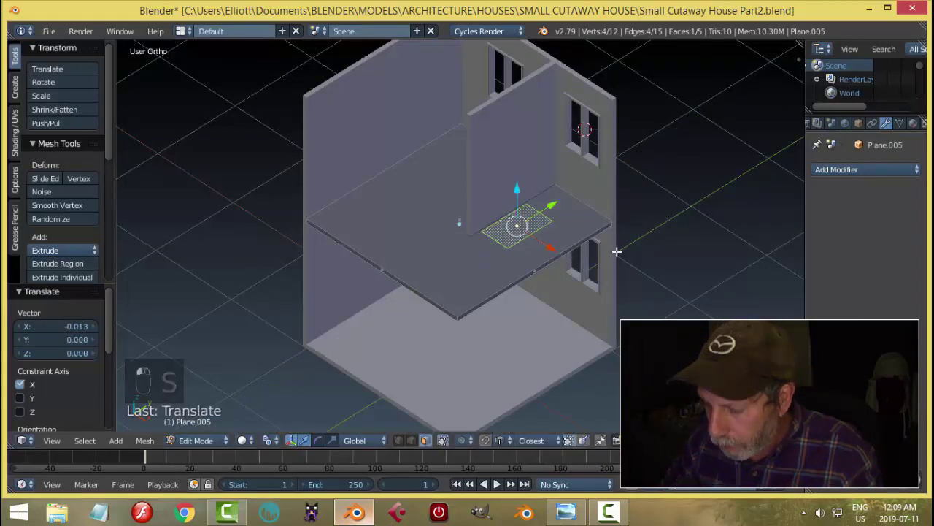
# Step: Separate the copied face from the upper floor into its own object and return to Object Mode
pyautogui.press('KP_7')
pyautogui.scroll(3, 616, 251)
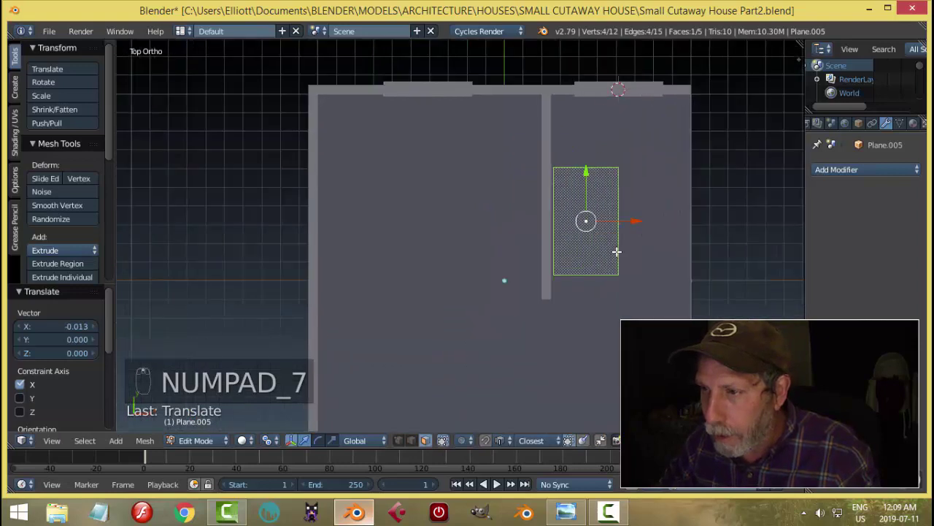
pyautogui.press('p')
pyautogui.press('p')
pyautogui.click(616, 252)
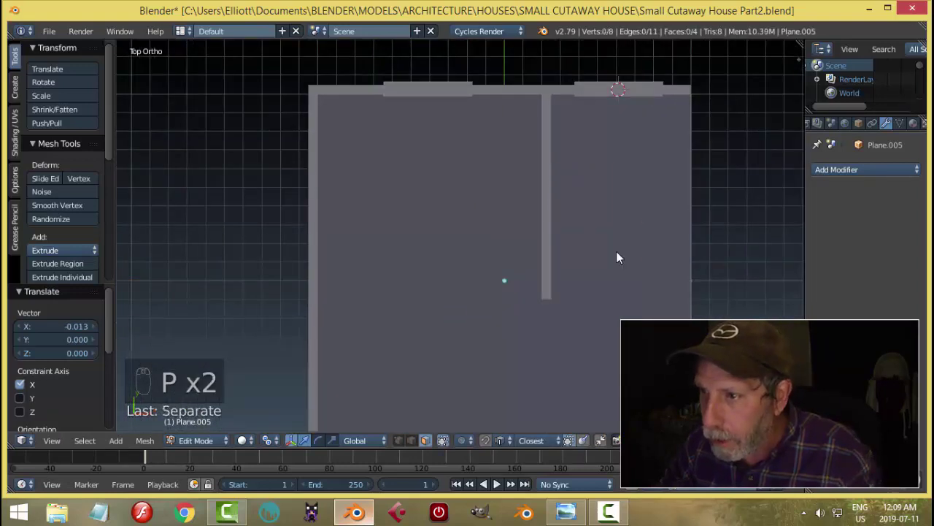
pyautogui.press('Tab')
# Step: Set the separated rectangle's origin to its geometry
pyautogui.rightClick(593, 215)
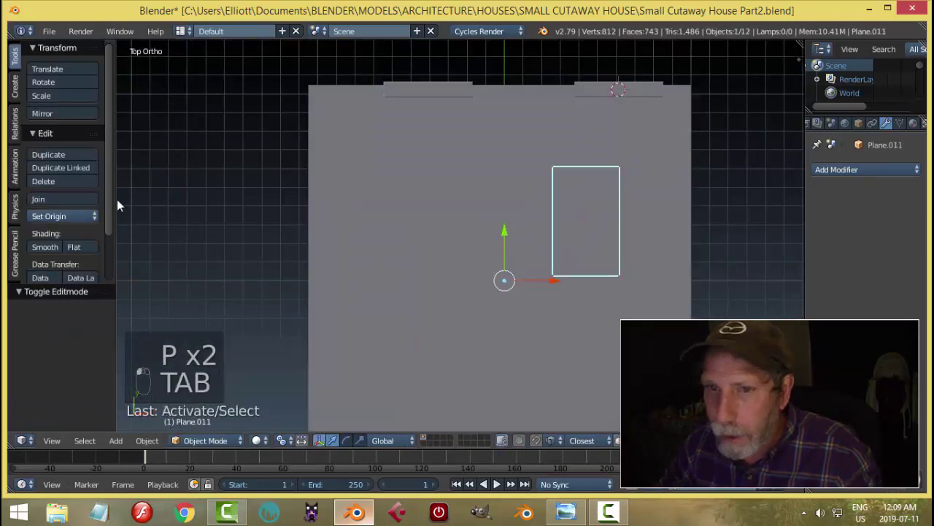
pyautogui.click(60, 216)
pyautogui.click(78, 247)
pyautogui.moveTo(369, 248); pyautogui.dragTo(462, 190, button='middle')
# Step: Edit the rectangle in a top wireframe view and enable increment snapping with absolute grid snap
pyautogui.press('KP_7')
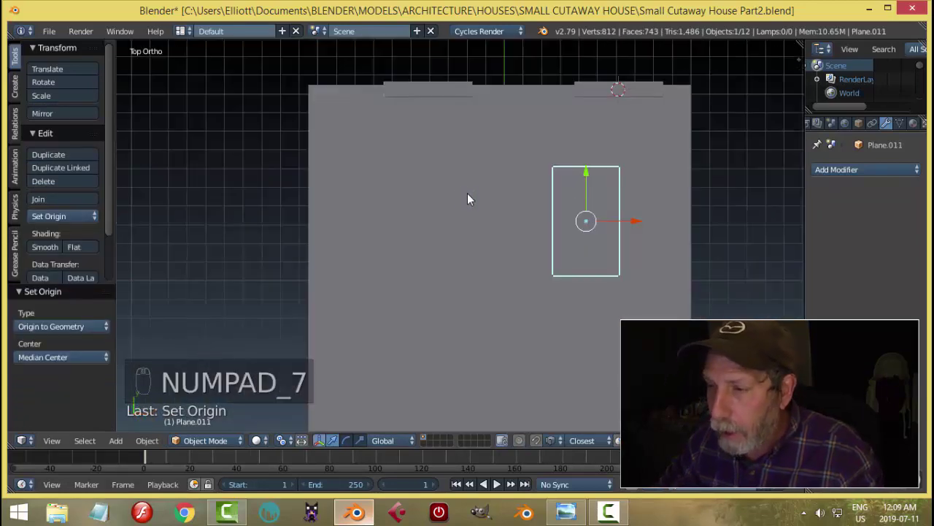
pyautogui.press('Tab')
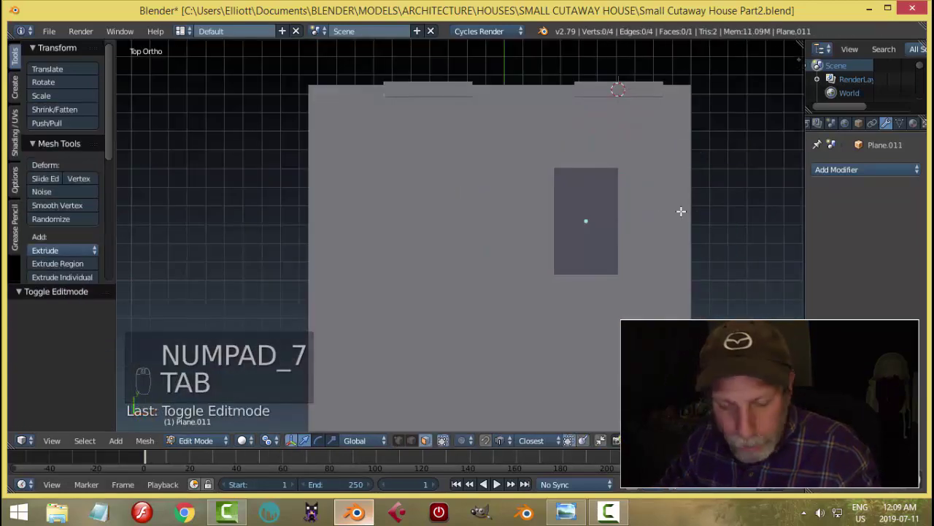
pyautogui.press('z')
pyautogui.click(728, 218)
pyautogui.scroll(3, 671, 237)
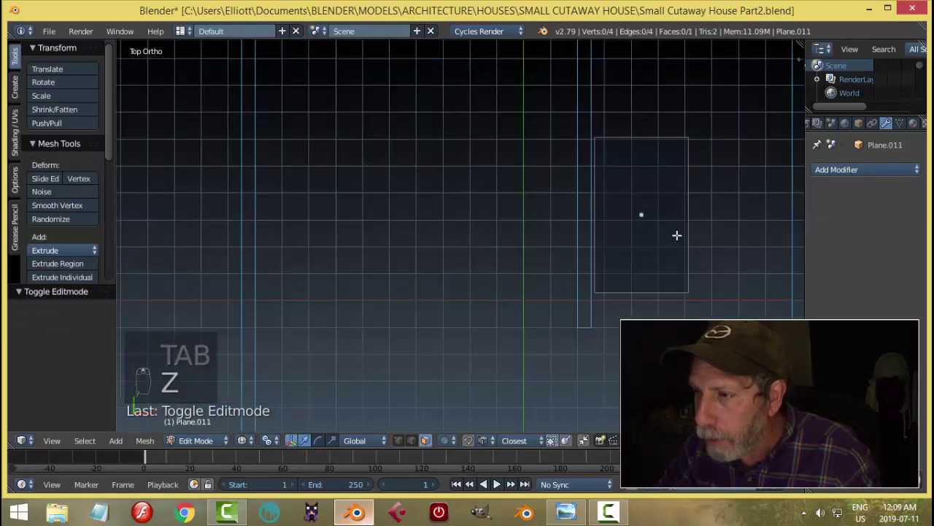
pyautogui.scroll(-1, 642, 241)
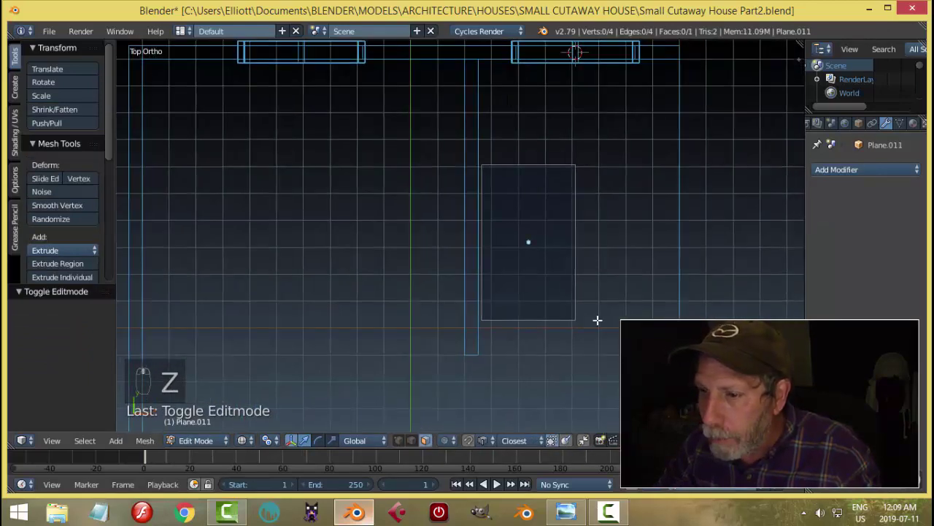
pyautogui.click(469, 440)
pyautogui.click(484, 440)
pyautogui.click(500, 424)
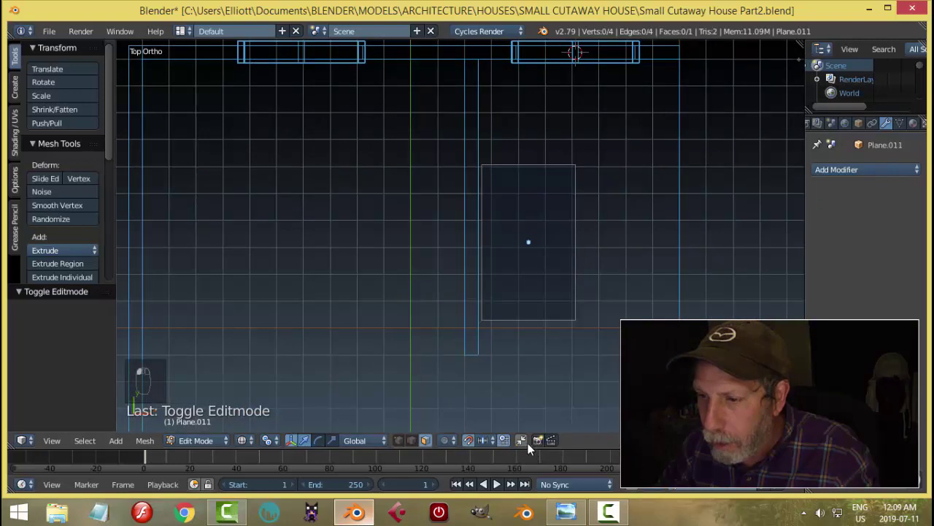
pyautogui.click(505, 440)
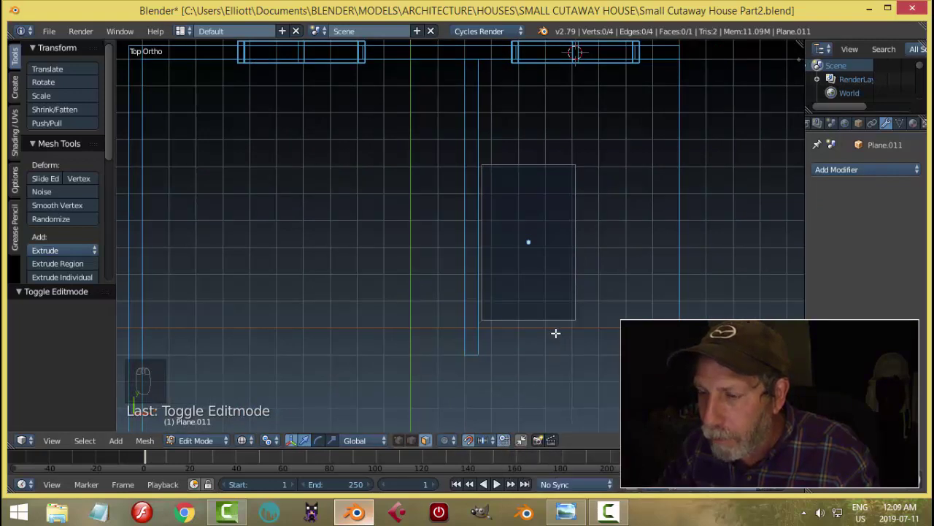
# Step: Switch to edge selection and snap the rectangle's front and back edges to the nearest grid lines along Y
pyautogui.hotkey('ctrl', 'Tab')
pyautogui.click(543, 348)
pyautogui.click(539, 319)
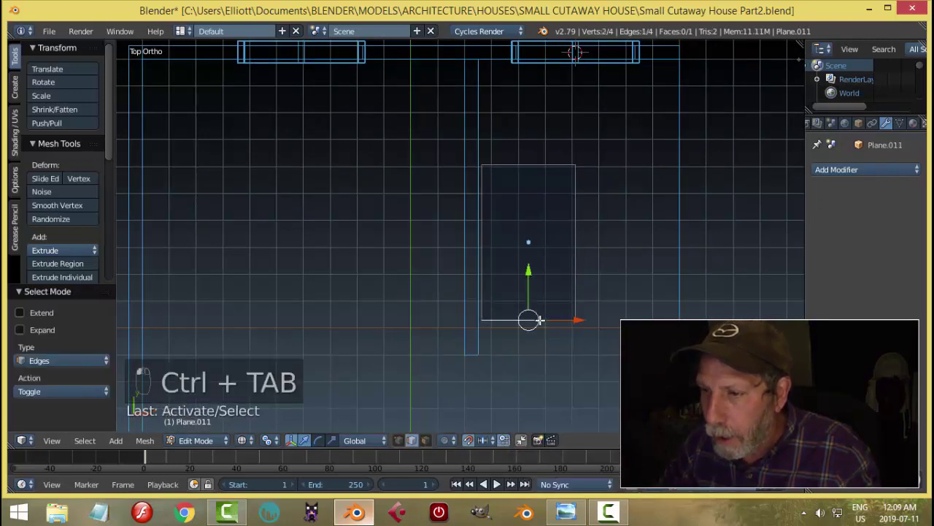
pyautogui.moveTo(530, 276); pyautogui.dragTo(530, 283)
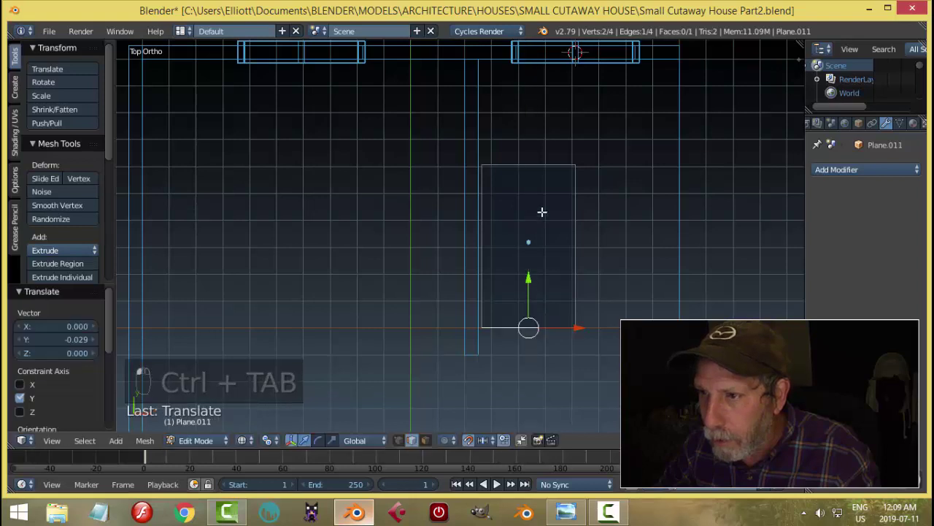
pyautogui.press('a')
pyautogui.click(530, 162)
pyautogui.moveTo(532, 119); pyautogui.dragTo(532, 122)
pyautogui.press('a')
# Step: Snap the rectangle's two long side edges inward to grid lines along X
pyautogui.click(484, 217)
pyautogui.moveTo(525, 242); pyautogui.dragTo(532, 246)
pyautogui.press('a')
pyautogui.click(577, 239)
pyautogui.moveTo(607, 246)
pyautogui.mouseDown()
pyautogui.moveTo(615, 246)
pyautogui.moveTo(604, 246)
pyautogui.mouseUp()
pyautogui.press('a')
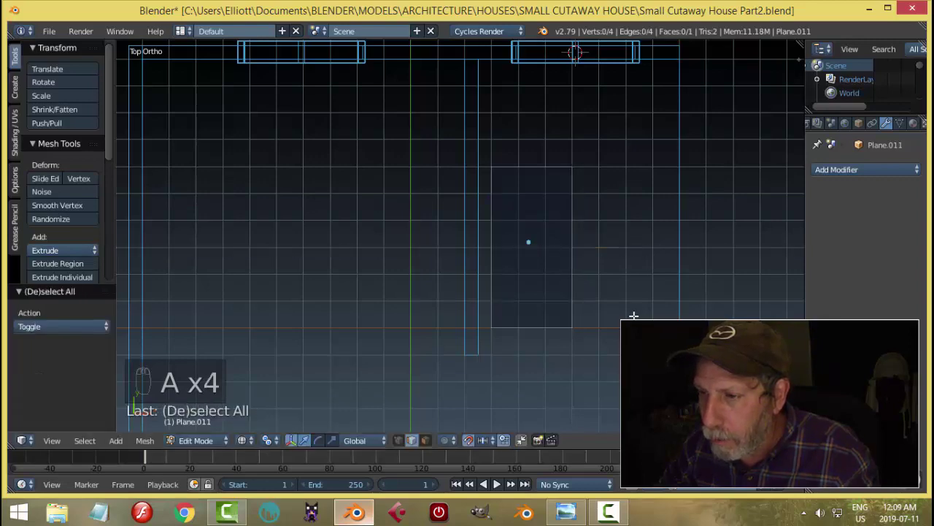
# Step: Check the reference picture and widen the rectangle by moving the long edge away from the partition 0.020 along X
pyautogui.moveTo(633, 315); pyautogui.dragTo(571, 261, button='middle')
pyautogui.click(566, 511)
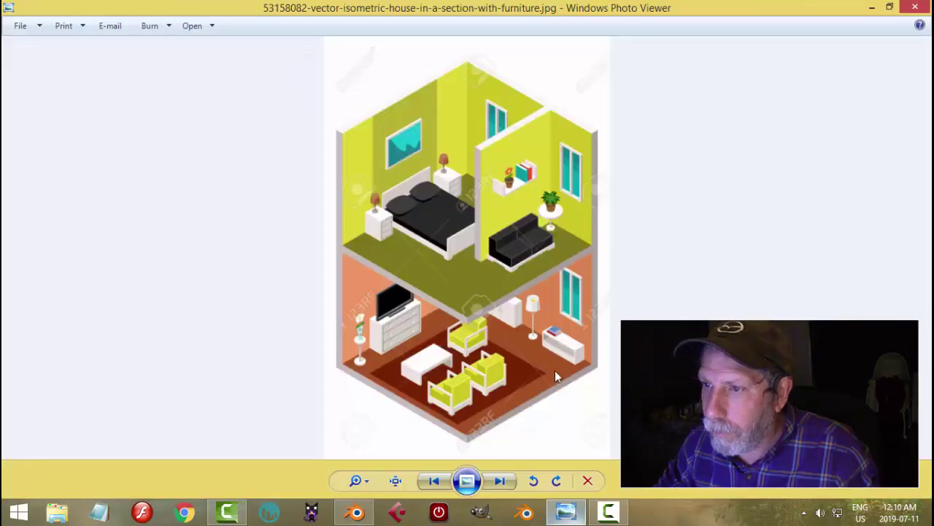
pyautogui.click(358, 511)
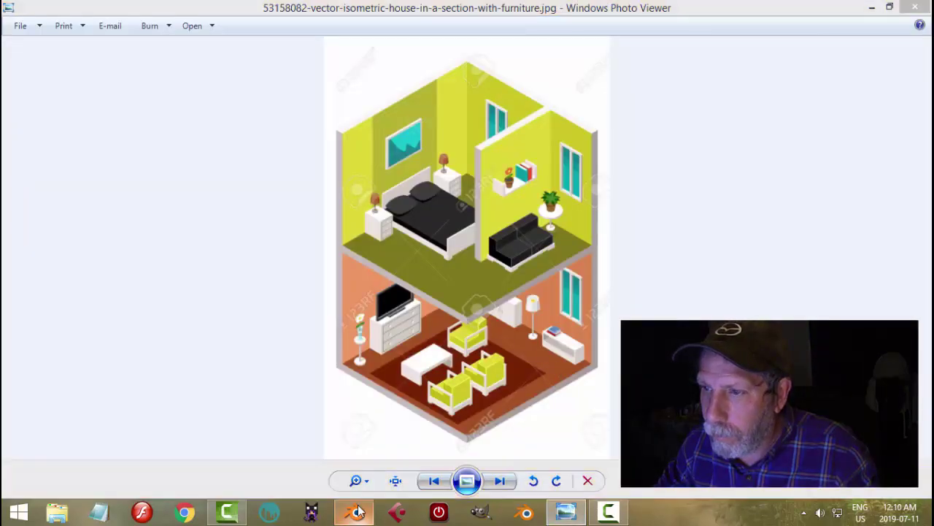
pyautogui.moveTo(557, 302); pyautogui.dragTo(576, 268, button='middle')
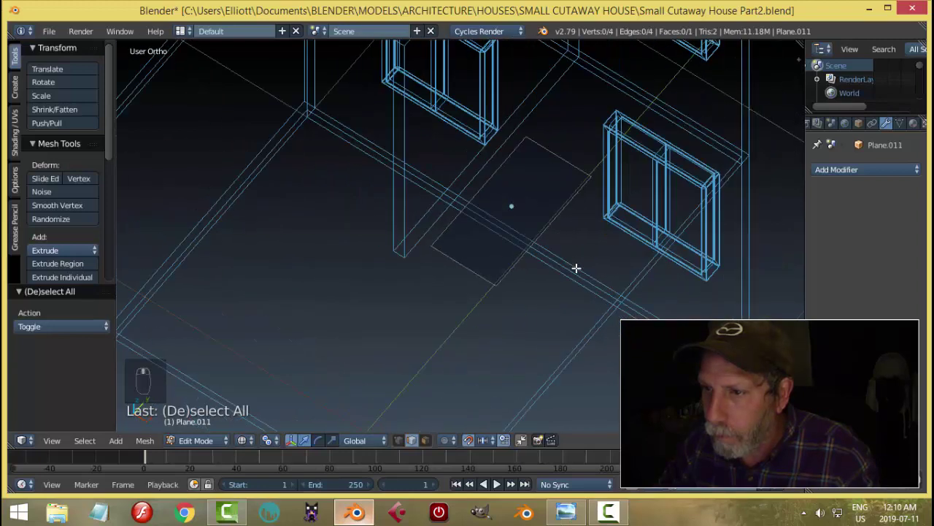
pyautogui.rightClick(537, 229)
pyautogui.press('KP_7')
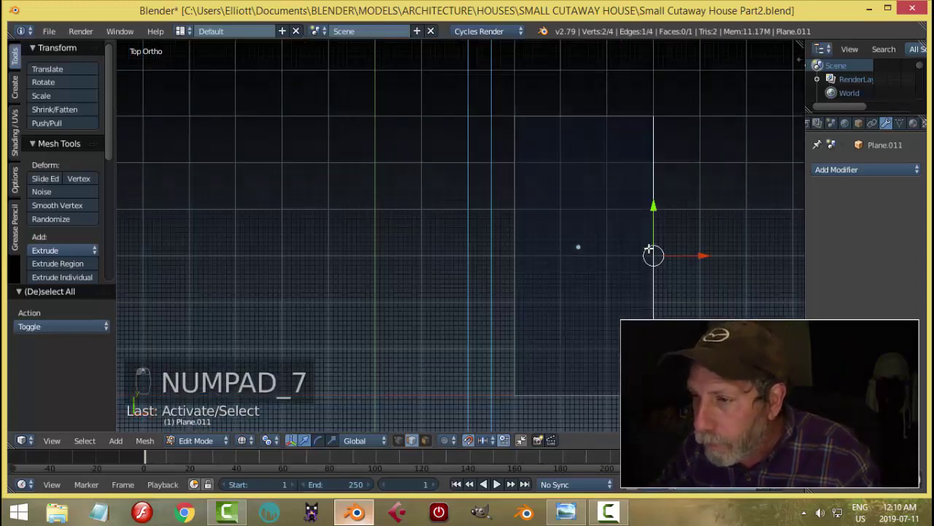
pyautogui.scroll(1, 649, 251)
pyautogui.keyDown('shift'); pyautogui.moveTo(733, 231); pyautogui.dragTo(563, 209, button='middle'); pyautogui.keyUp('shift')
pyautogui.scroll(2, 595, 240)
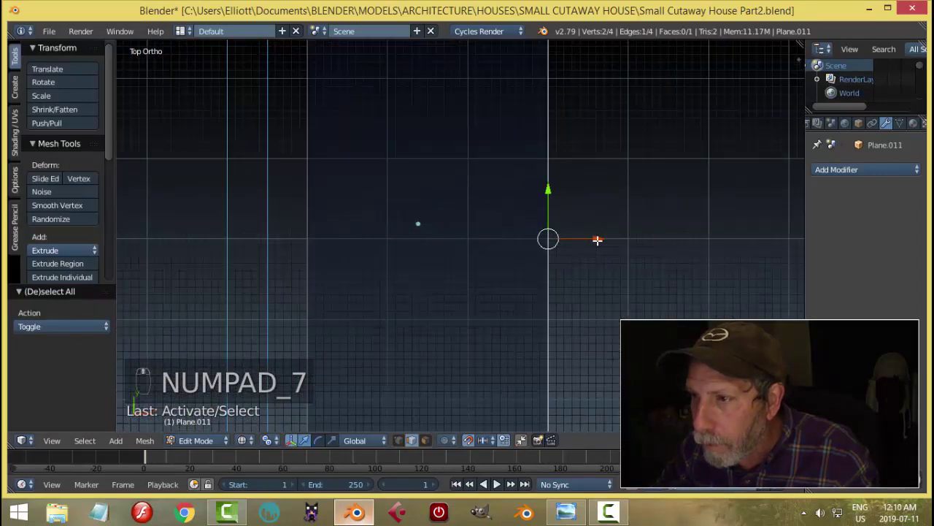
pyautogui.moveTo(597, 240); pyautogui.dragTo(613, 240)
pyautogui.scroll(-3, 615, 240)
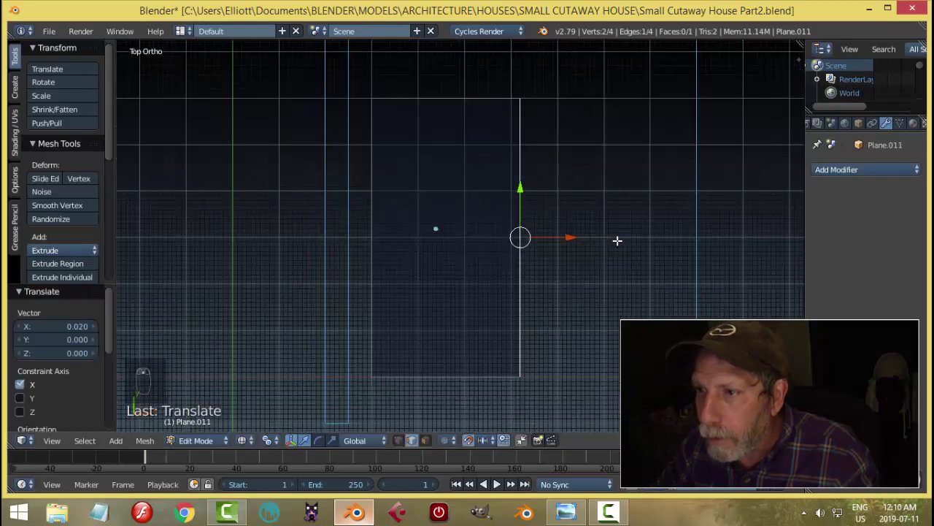
# Step: Extrude the whole rectangle in front view and raise the extruded face 0.300 along Z to form a block
pyautogui.press('a')
pyautogui.press('a')
pyautogui.press('a')
pyautogui.moveTo(618, 242); pyautogui.dragTo(534, 314, button='middle')
pyautogui.press('KP_3')
pyautogui.scroll(2, 533, 314)
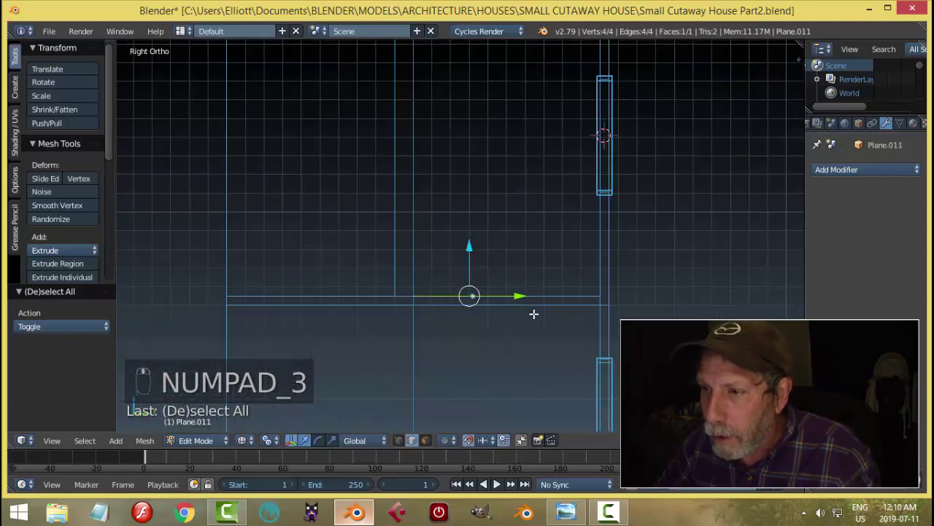
pyautogui.scroll(1, 534, 314)
pyautogui.press('KP_1')
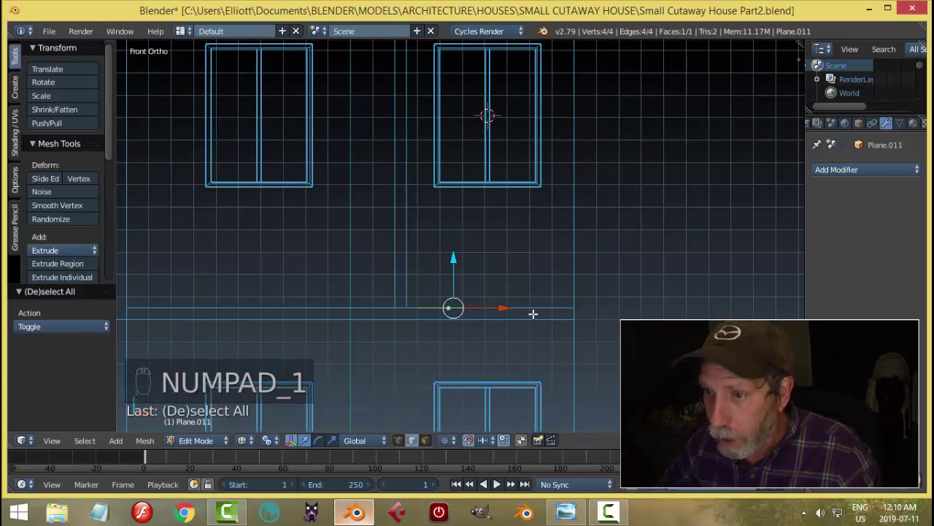
pyautogui.scroll(2, 533, 313)
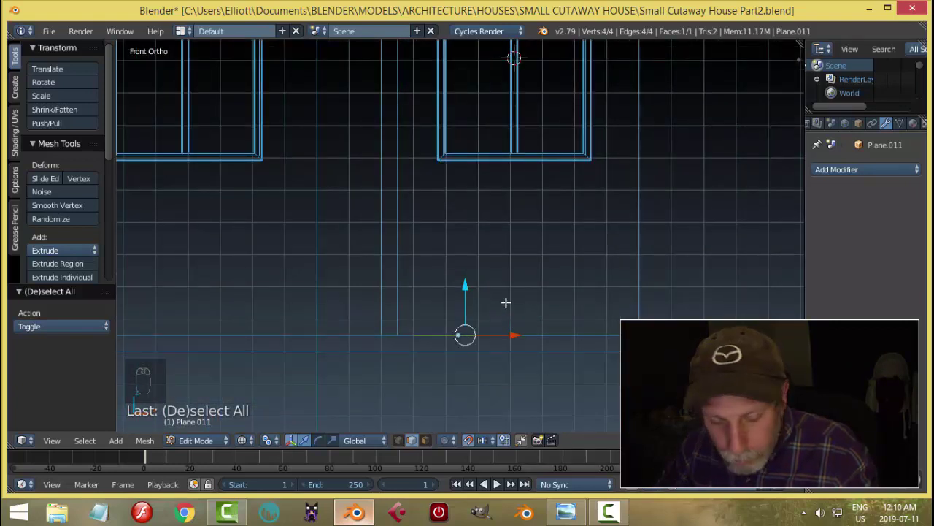
pyautogui.press('e')
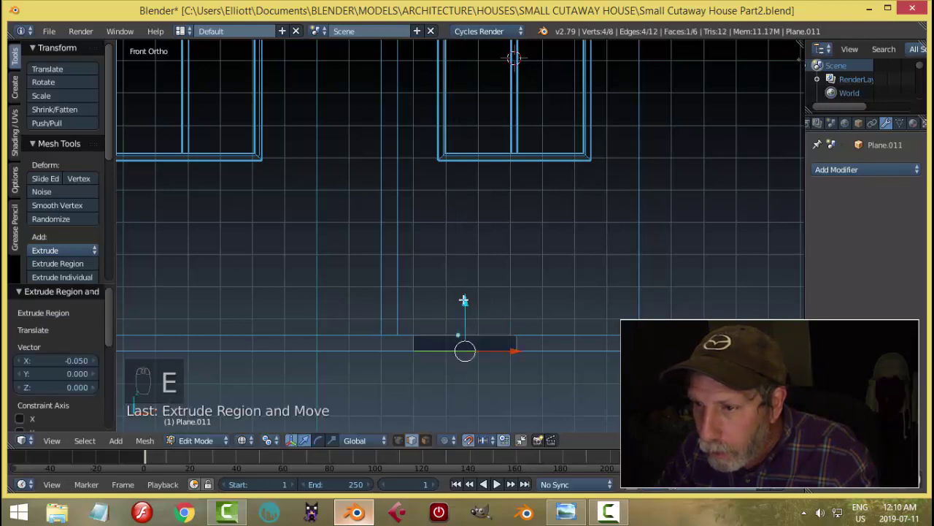
pyautogui.press('e')
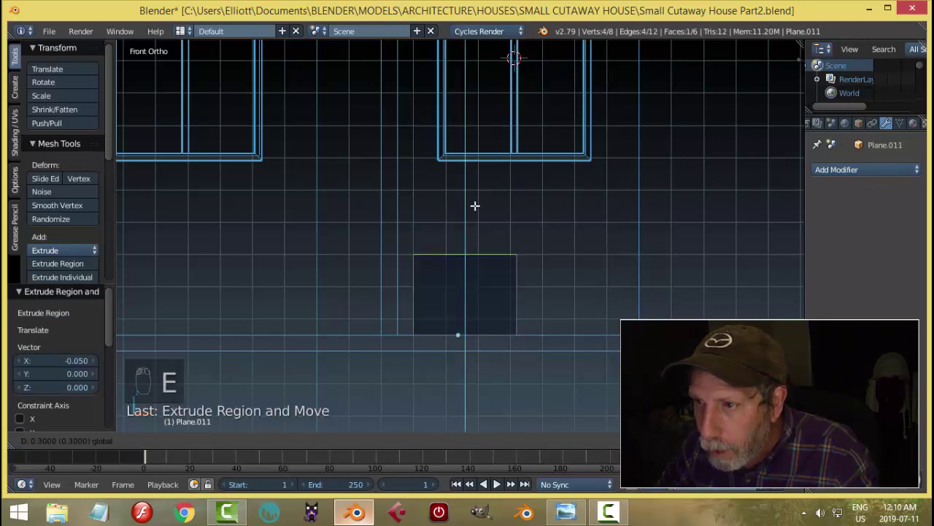
pyautogui.click(475, 206)
# Step: Check the sofa in the reference picture and raise the block's top face another 0.100 along Z
pyautogui.moveTo(584, 233); pyautogui.dragTo(601, 251, button='middle')
pyautogui.click(566, 511)
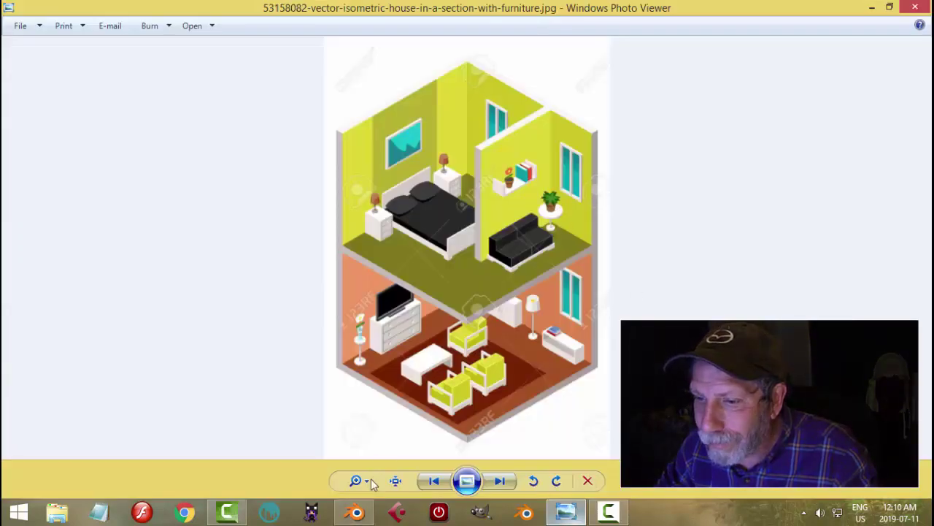
pyautogui.click(356, 511)
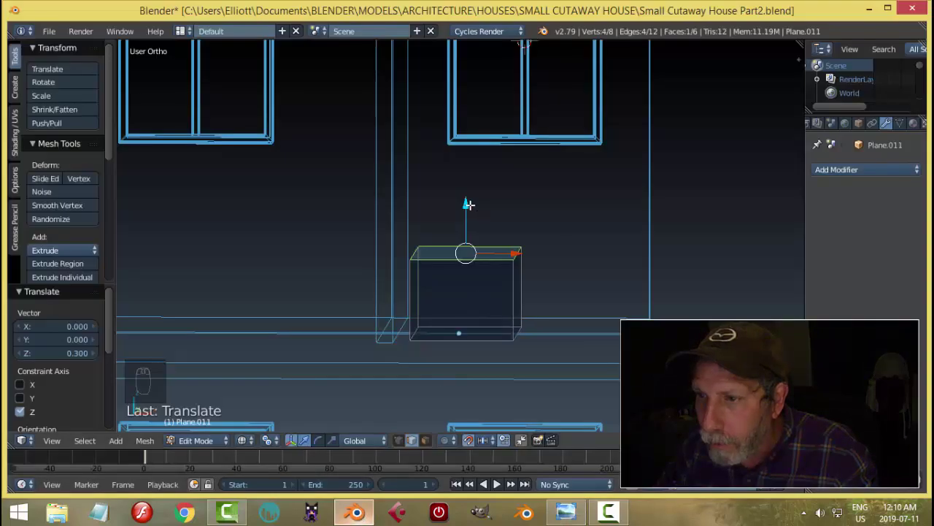
pyautogui.press('KP_1')
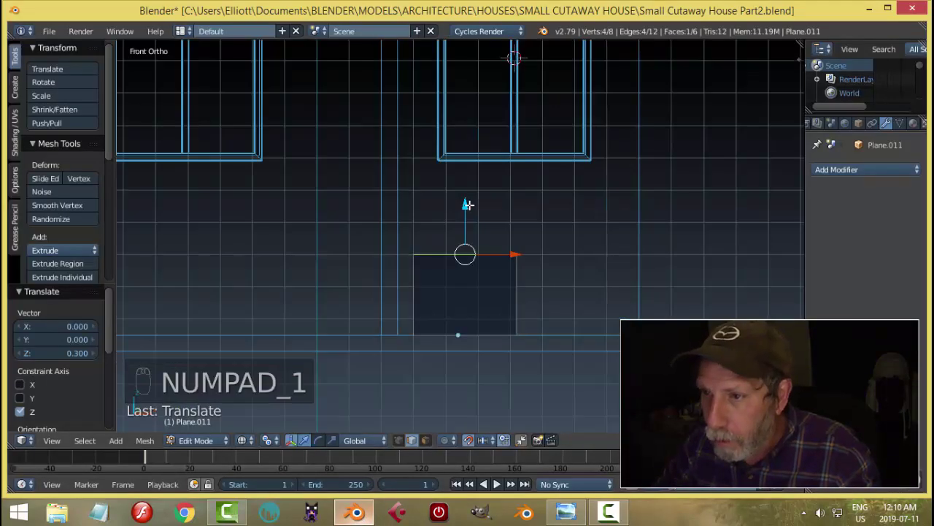
pyautogui.moveTo(468, 205); pyautogui.dragTo(487, 181)
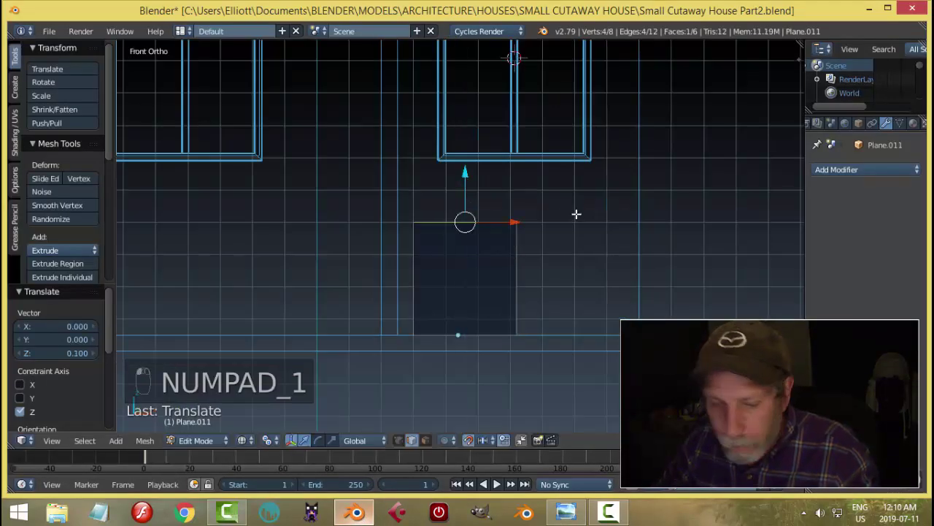
# Step: Select the entire block and lift it 0.045 along Z off the floor in front view
pyautogui.press('a')
pyautogui.press('a')
pyautogui.moveTo(576, 212); pyautogui.dragTo(524, 238, button='middle')
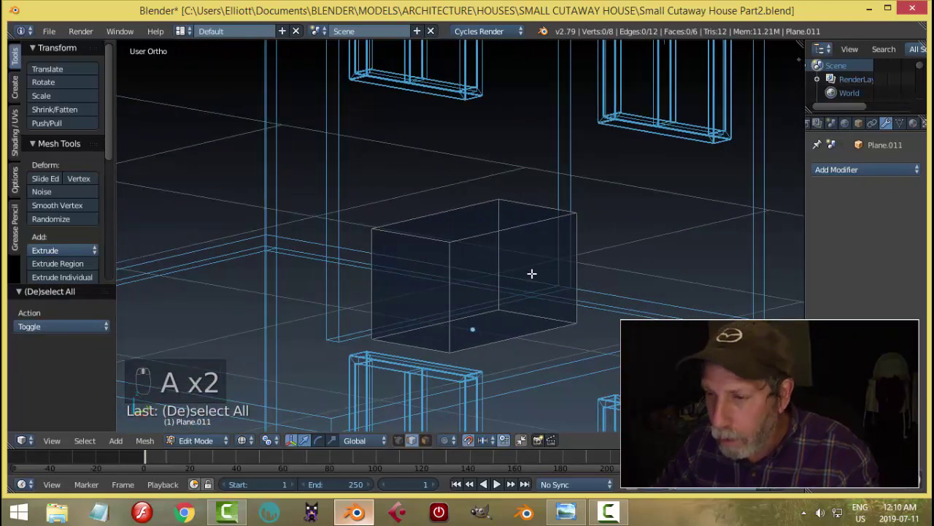
pyautogui.moveTo(532, 273); pyautogui.dragTo(518, 273, button='middle')
pyautogui.press('a')
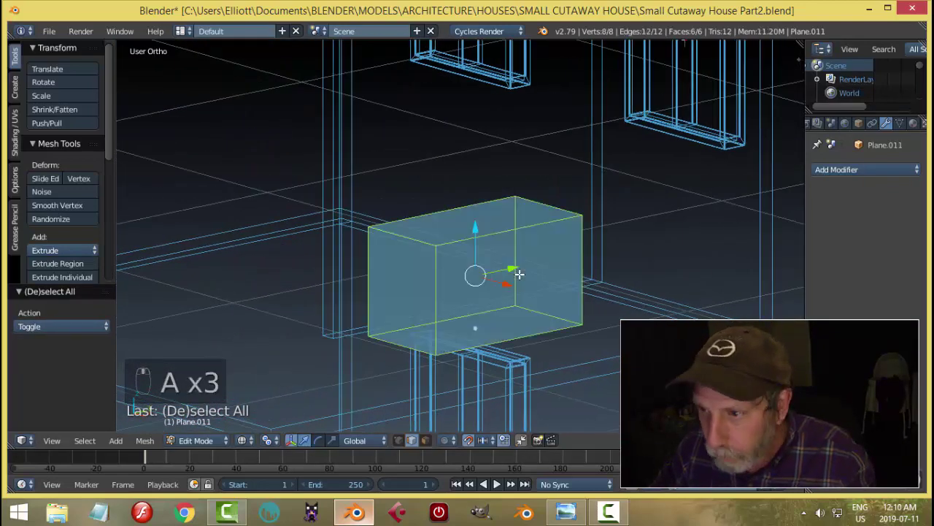
pyautogui.press('KP_1')
pyautogui.scroll(2, 519, 276)
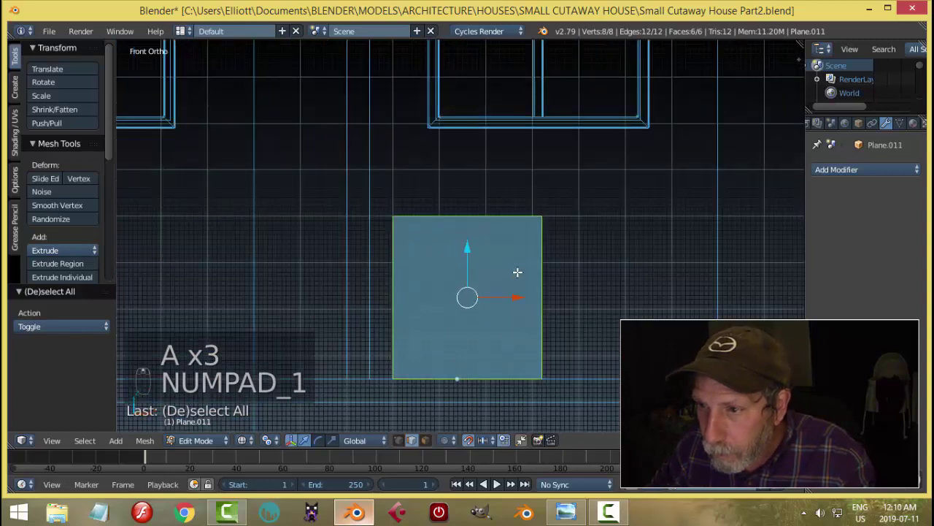
pyautogui.moveTo(469, 246); pyautogui.dragTo(480, 225)
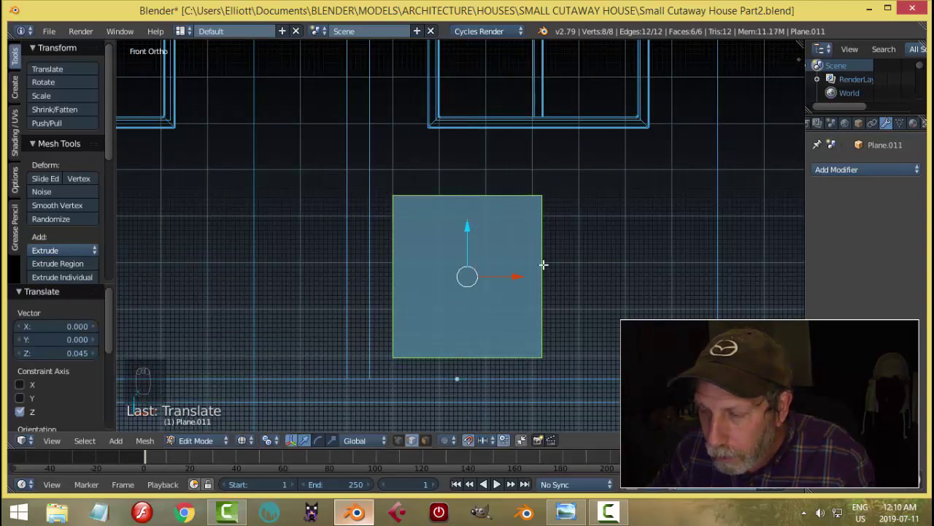
# Step: Inspect the raised block in solid shading and compare its proportions with the sofa in the reference picture
pyautogui.moveTo(595, 302)
pyautogui.mouseDown(button='middle')
pyautogui.moveTo(519, 319)
pyautogui.moveTo(523, 306)
pyautogui.mouseUp(button='middle')
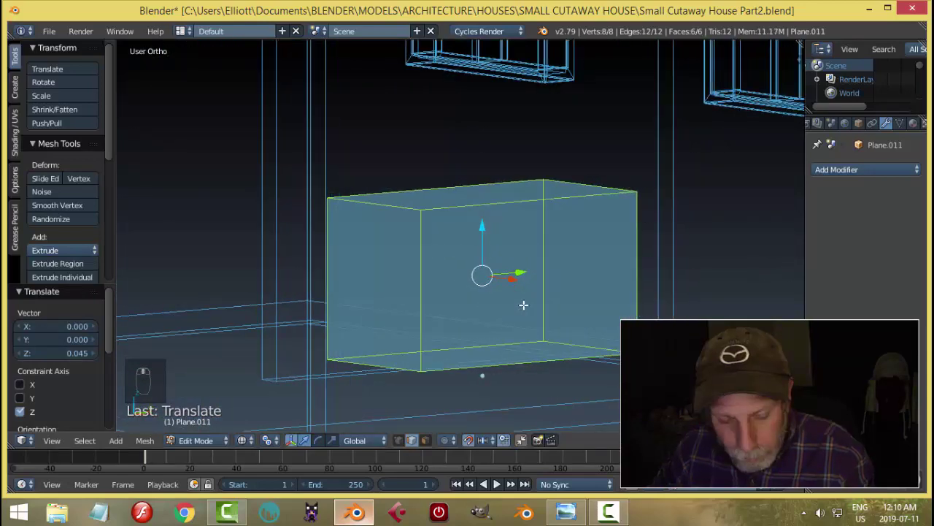
pyautogui.press('z')
pyautogui.click(521, 384)
pyautogui.scroll(-4, 595, 296)
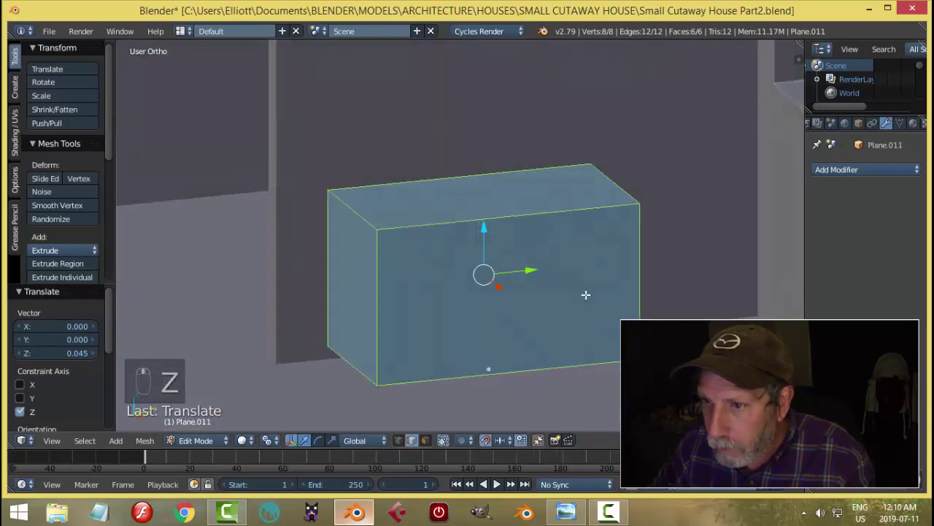
pyautogui.moveTo(585, 294); pyautogui.dragTo(642, 307, button='middle')
pyautogui.click(566, 512)
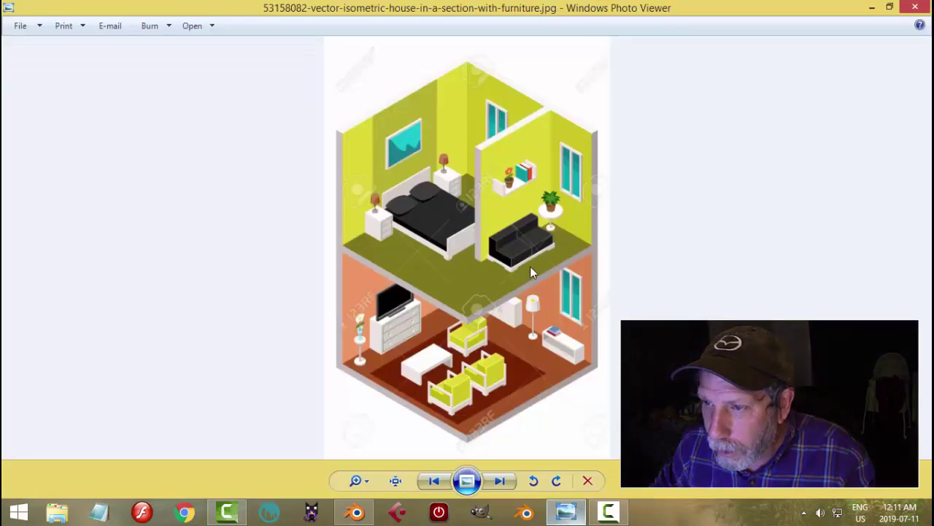
pyautogui.click(355, 511)
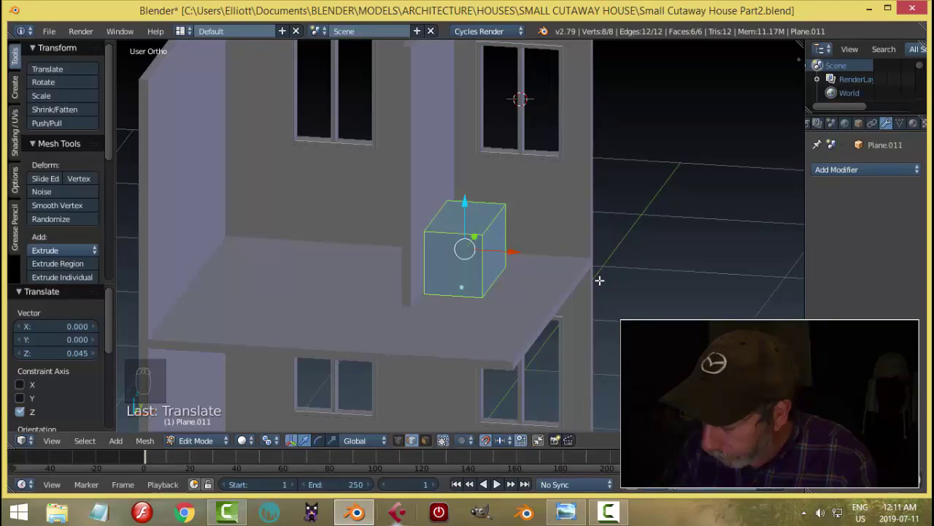
# Step: Switch to wireframe and face selection, lower the block's top face 0.235 along Z, and fine-tune it to the nearest grid line
pyautogui.press('KP_1')
pyautogui.press('z')
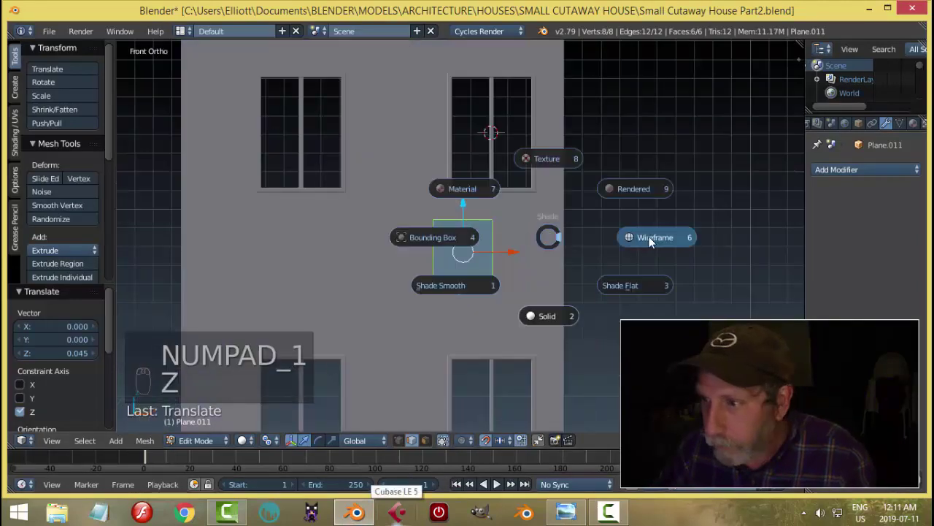
pyautogui.press('a')
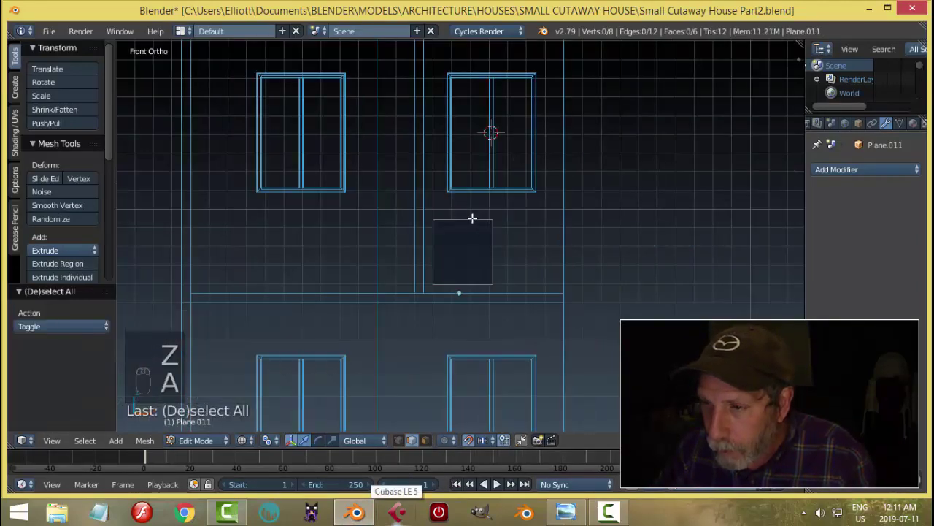
pyautogui.moveTo(470, 218); pyautogui.dragTo(465, 247, button='middle')
pyautogui.hotkey('ctrl', 'Tab')
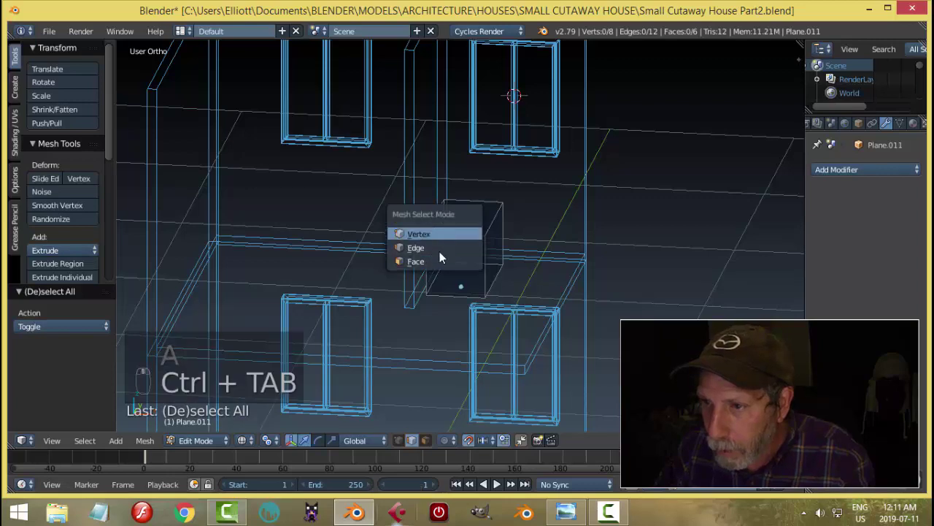
pyautogui.click(439, 257)
pyautogui.rightClick(460, 217)
pyautogui.press('KP_1')
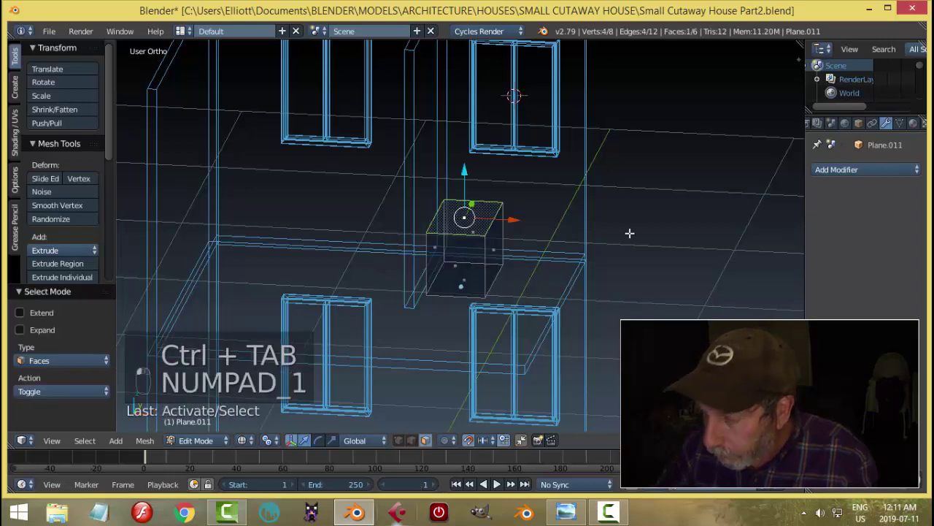
pyautogui.scroll(1, 620, 232)
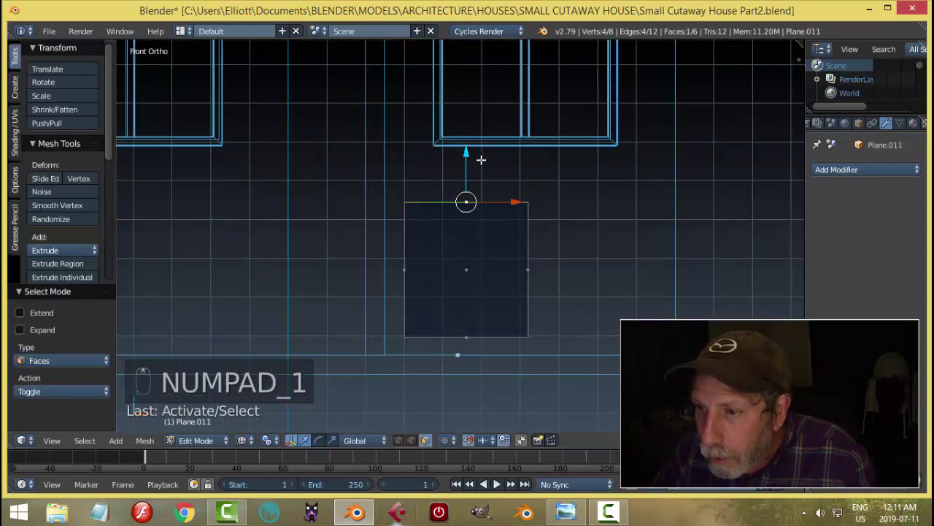
pyautogui.scroll(1, 481, 159)
pyautogui.moveTo(470, 151); pyautogui.dragTo(471, 261)
pyautogui.scroll(5, 567, 288)
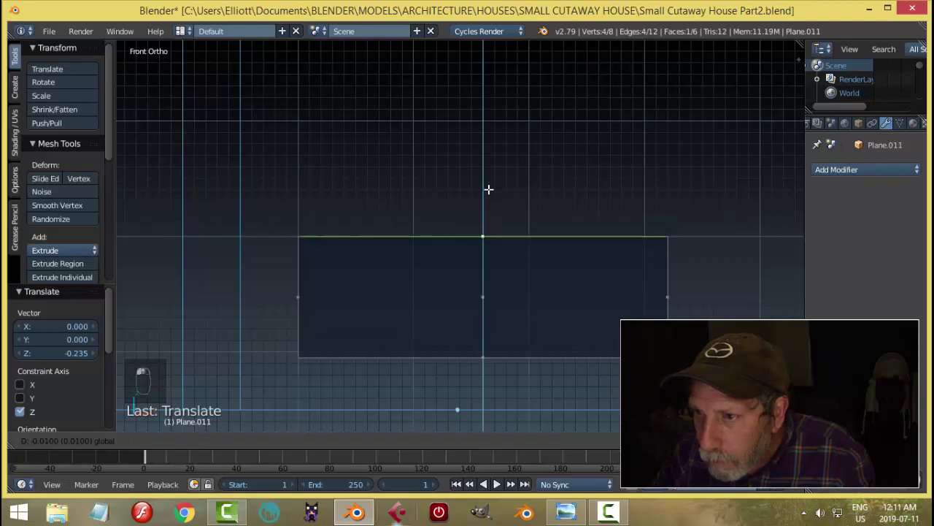
pyautogui.scroll(-4, 577, 210)
pyautogui.press('a')
# Step: Compare the flattened block with the reference sofa and lower its top face further along Z, ending with a 0.010 move
pyautogui.moveTo(657, 217); pyautogui.dragTo(620, 248, button='middle')
pyautogui.press('z')
pyautogui.click(619, 249)
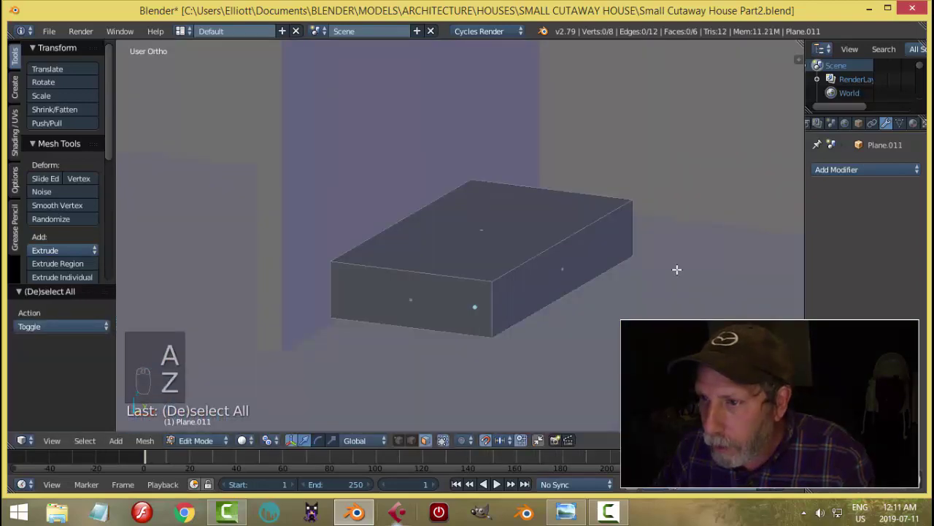
pyautogui.click(567, 511)
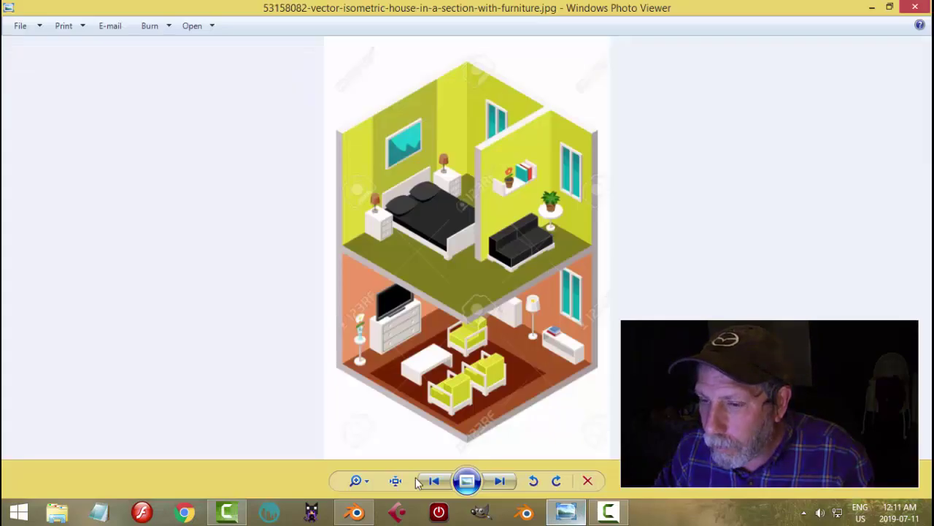
pyautogui.click(356, 511)
pyautogui.scroll(2, 525, 336)
pyautogui.rightClick(511, 251)
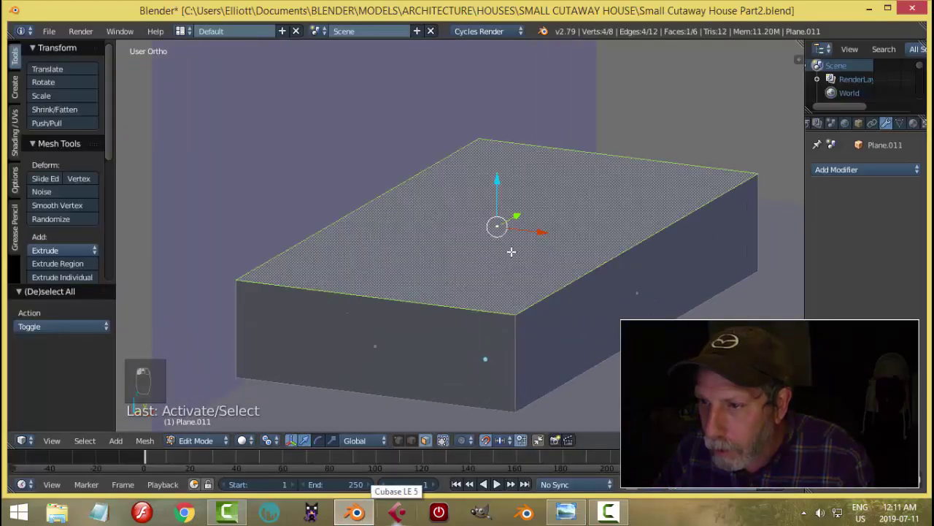
pyautogui.press('KP_1')
pyautogui.press('z')
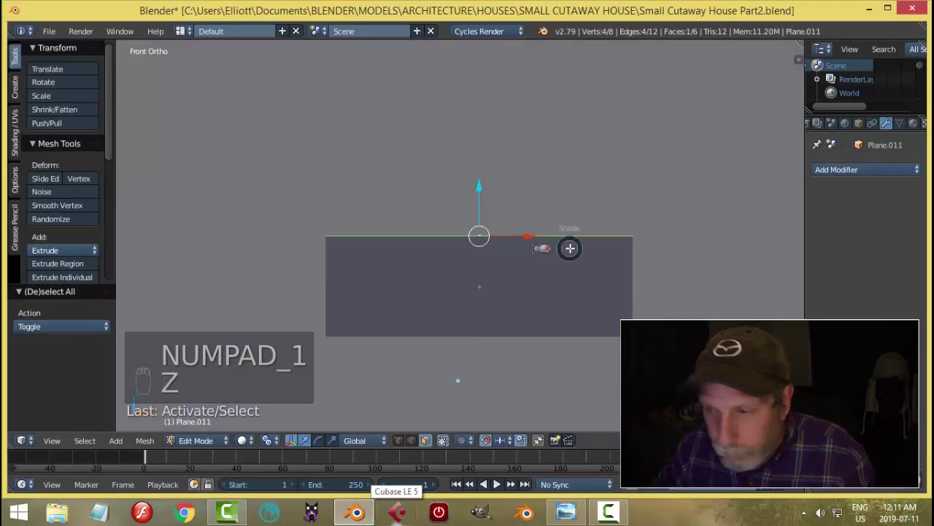
pyautogui.scroll(4, 568, 253)
pyautogui.moveTo(500, 187); pyautogui.dragTo(478, 212)
# Step: Examine the lowered block in solid shading and compare its proportions with the sofa in the reference picture
pyautogui.scroll(-3, 528, 229)
pyautogui.moveTo(609, 209); pyautogui.dragTo(568, 240, button='middle')
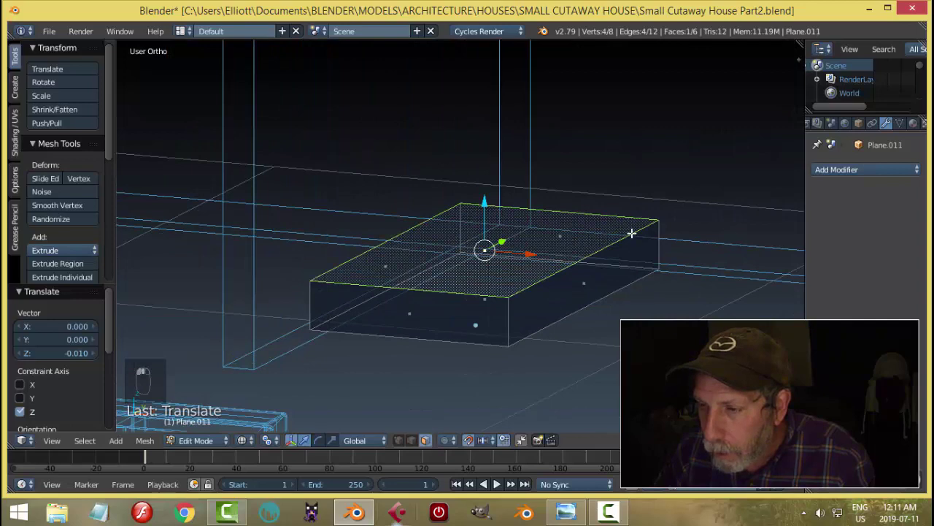
pyautogui.press('z')
pyautogui.moveTo(705, 246)
pyautogui.mouseDown(button='middle')
pyautogui.moveTo(698, 218)
pyautogui.moveTo(664, 292)
pyautogui.moveTo(643, 307)
pyautogui.mouseUp(button='middle')
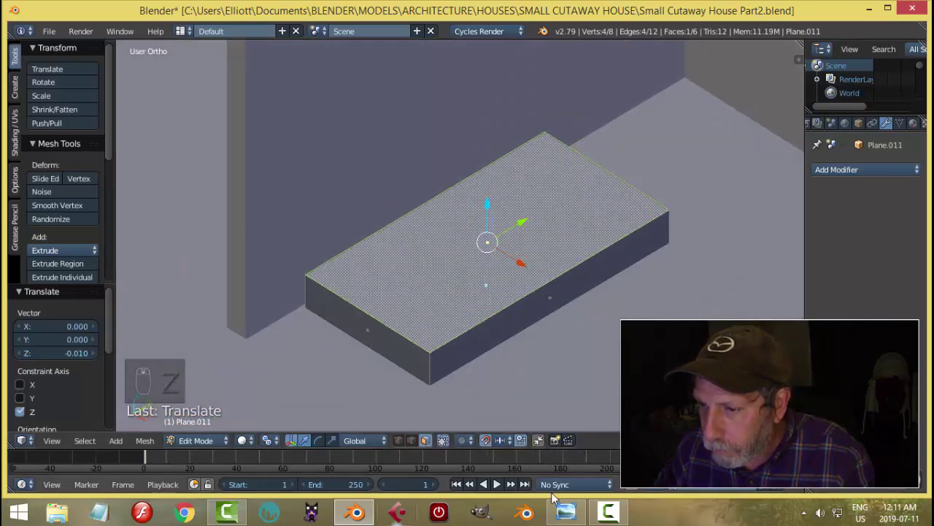
pyautogui.click(570, 505)
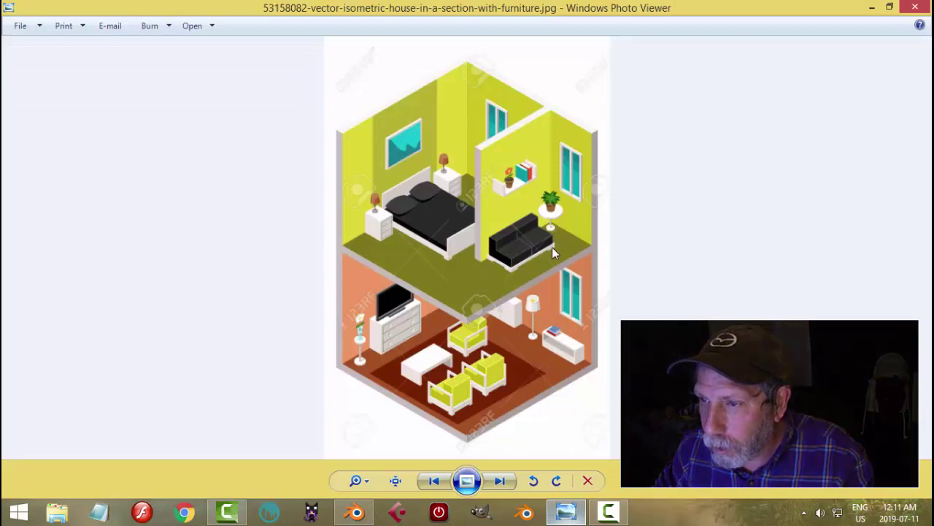
pyautogui.hotkey('alt', 'Tab')
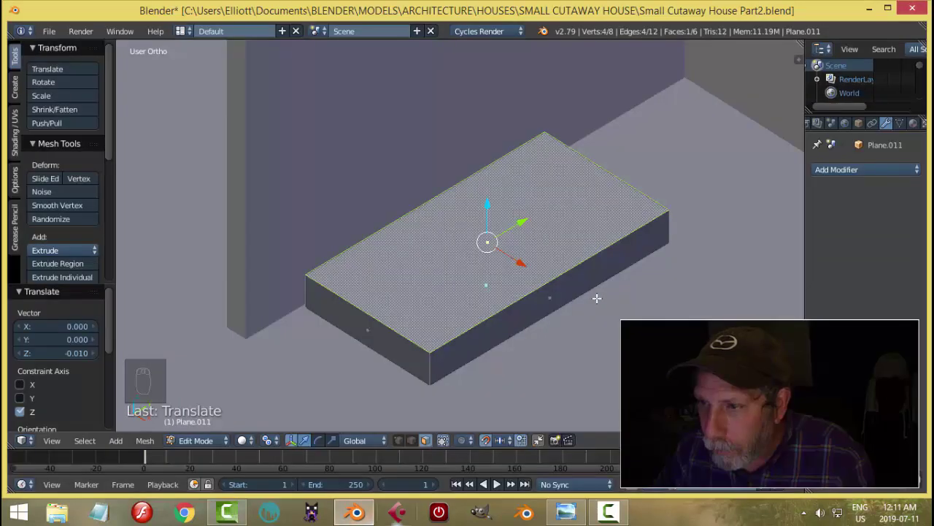
# Step: In wireframe top view, inset the block's top face with a thickness of 0.0100
pyautogui.press('KP_7')
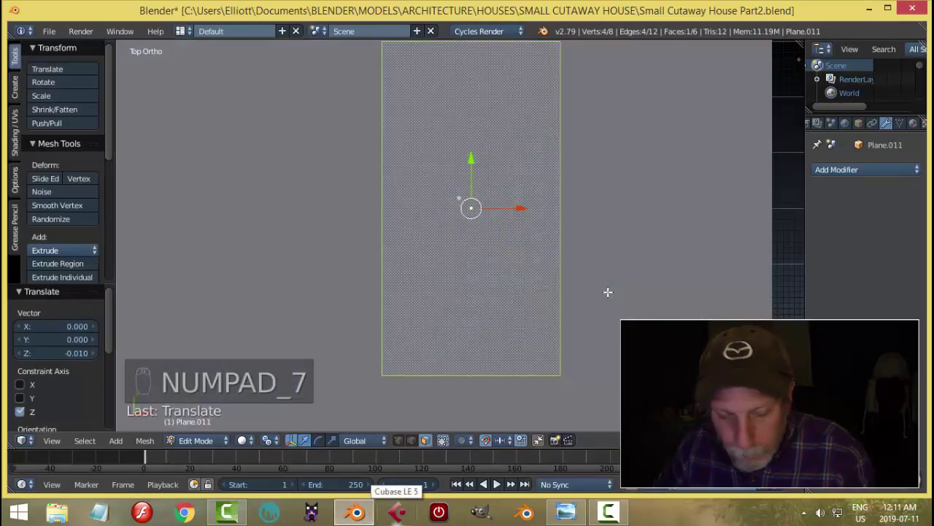
pyautogui.press('z')
pyautogui.click(696, 294)
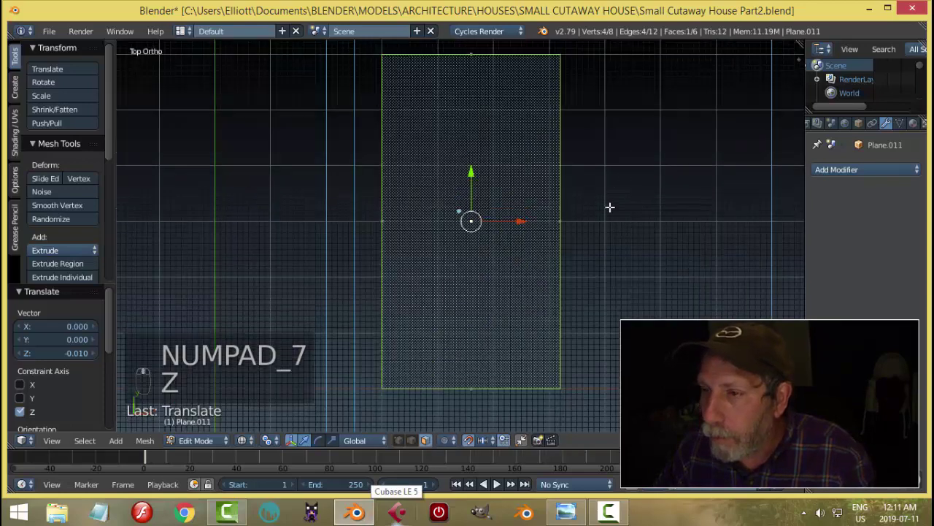
pyautogui.keyDown('shift'); pyautogui.moveTo(608, 206); pyautogui.dragTo(589, 250, button='middle'); pyautogui.keyUp('shift')
pyautogui.scroll(1, 589, 251)
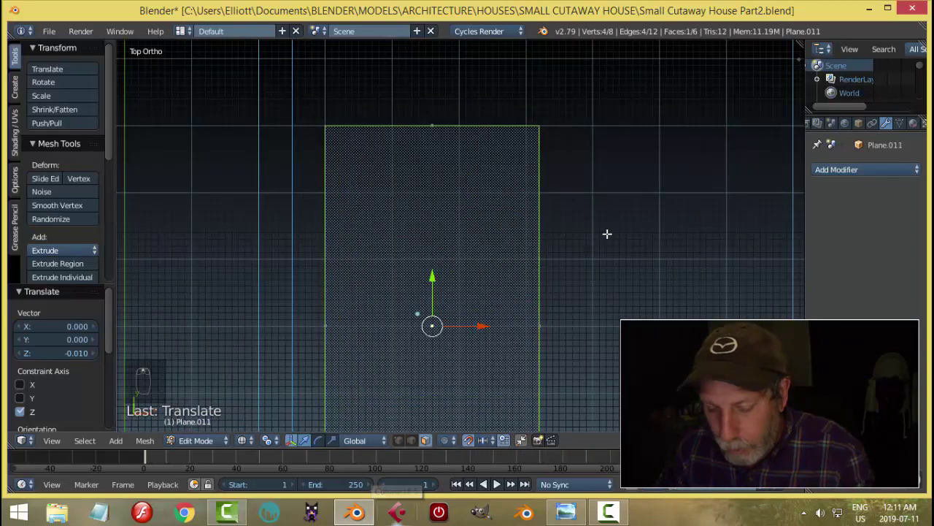
pyautogui.press('i')
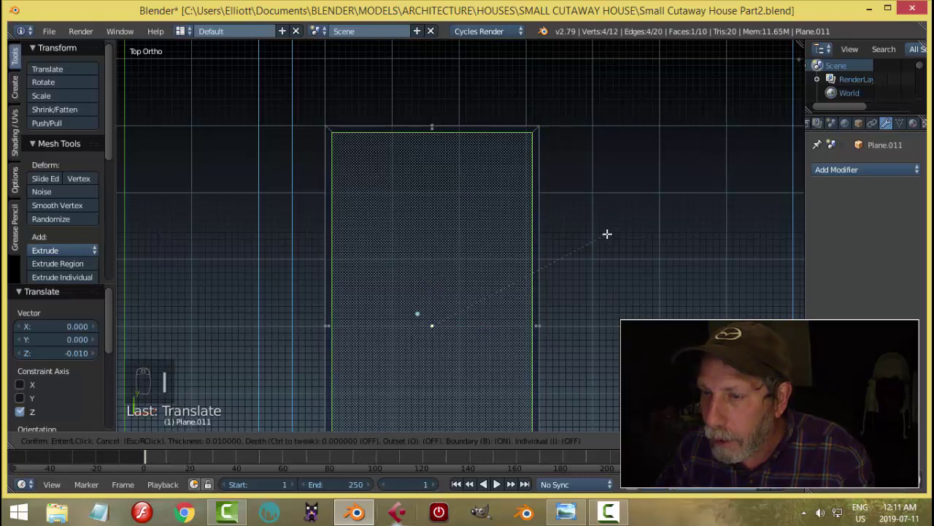
pyautogui.click(607, 234)
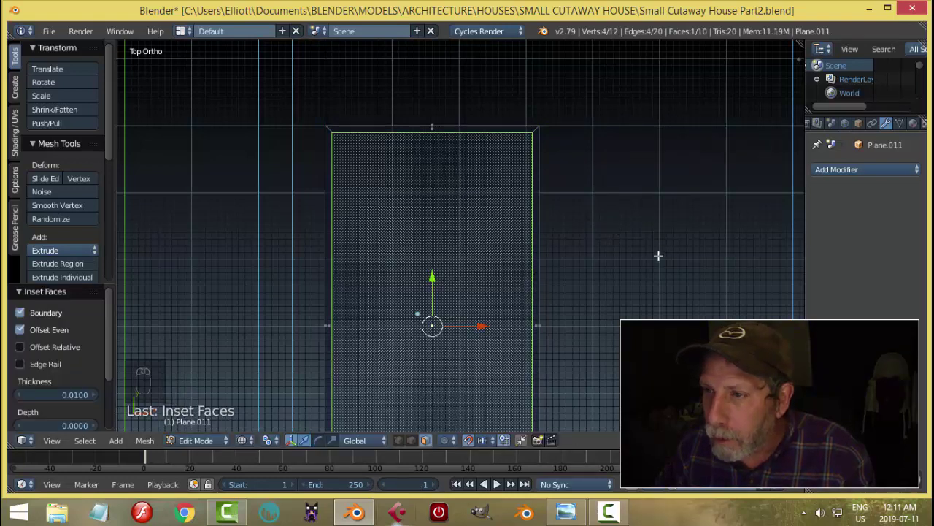
# Step: In wireframe front view, extrude the inset top face and lower it 0.010 along Z to form a shallow recess
pyautogui.moveTo(658, 256); pyautogui.dragTo(526, 258, button='middle')
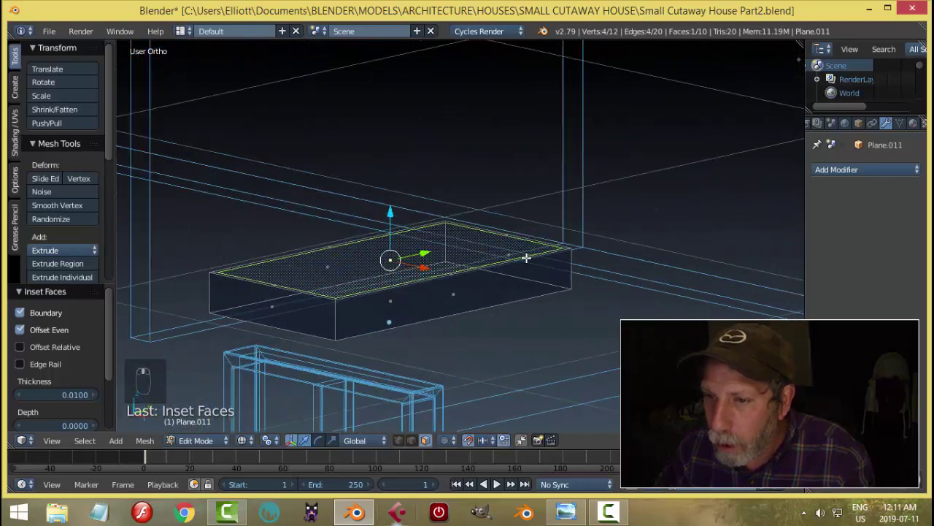
pyautogui.press('KP_1')
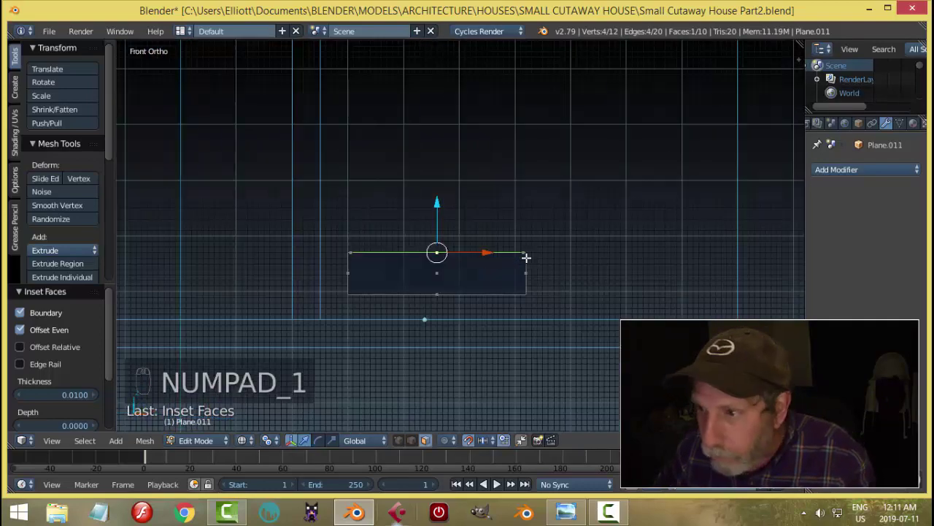
pyautogui.press('z')
pyautogui.click(594, 258)
pyautogui.scroll(5, 563, 263)
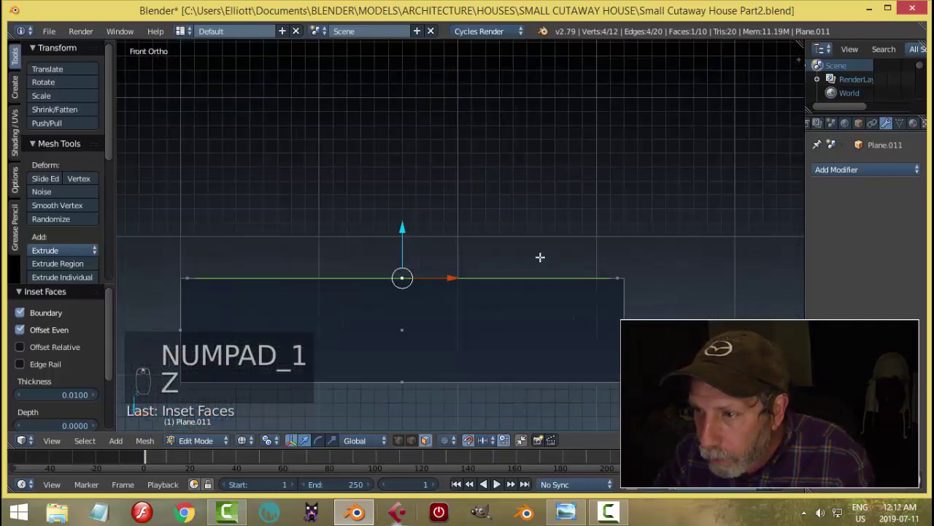
pyautogui.keyDown('shift'); pyautogui.moveTo(540, 257); pyautogui.dragTo(592, 194, button='middle'); pyautogui.keyUp('shift')
pyautogui.scroll(2, 584, 200)
pyautogui.press('e')
pyautogui.rightClick(584, 200)
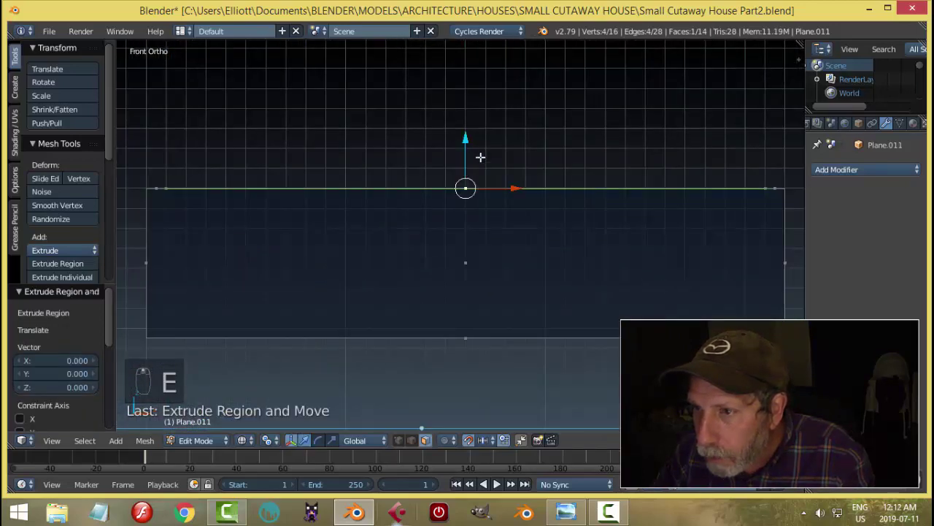
pyautogui.moveTo(469, 143); pyautogui.dragTo(477, 161)
pyautogui.scroll(-3, 626, 171)
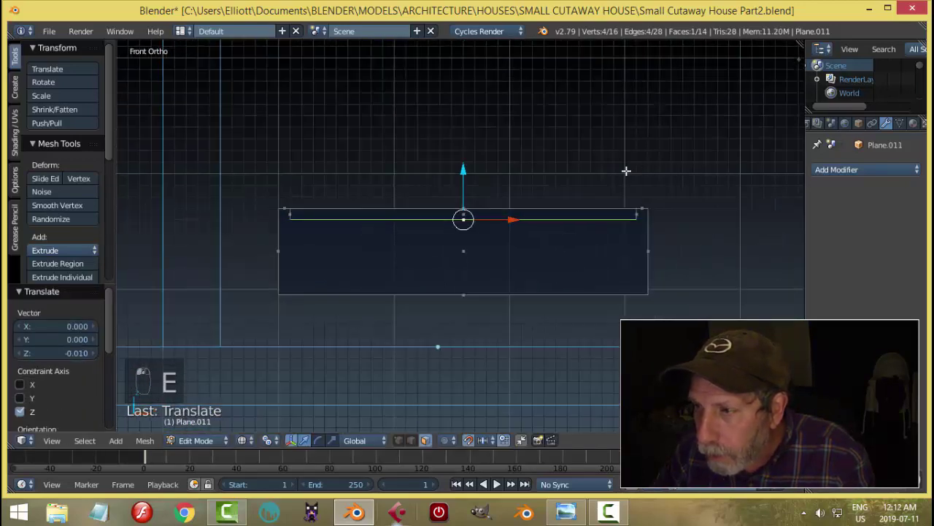
# Step: Return to Object Mode and inspect the recessed sofa base in solid shading within the room
pyautogui.moveTo(625, 170); pyautogui.dragTo(621, 198, button='middle')
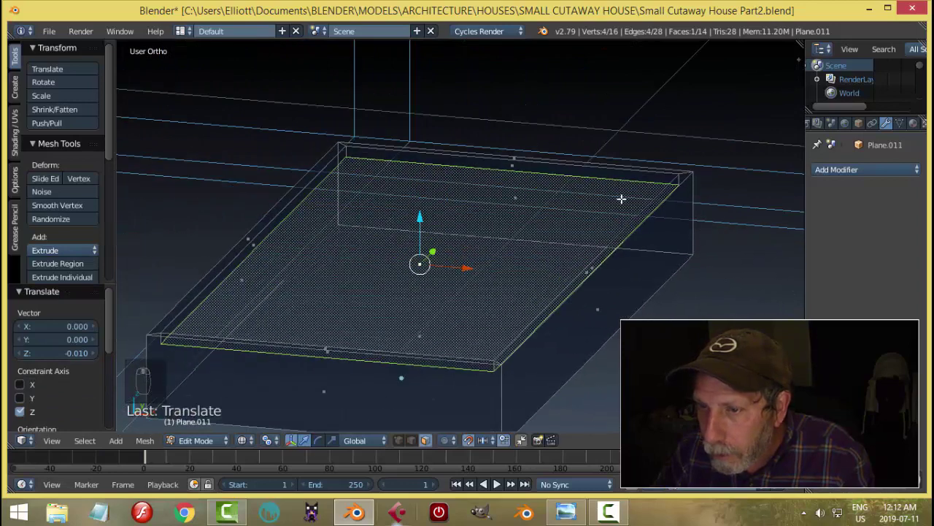
pyautogui.press('Tab')
pyautogui.scroll(-3, 638, 182)
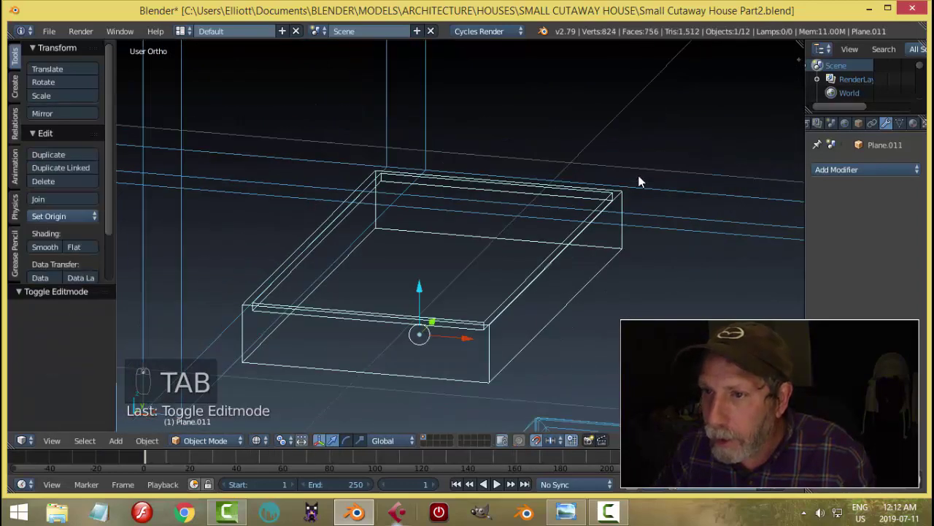
pyautogui.press('z')
pyautogui.click(649, 258)
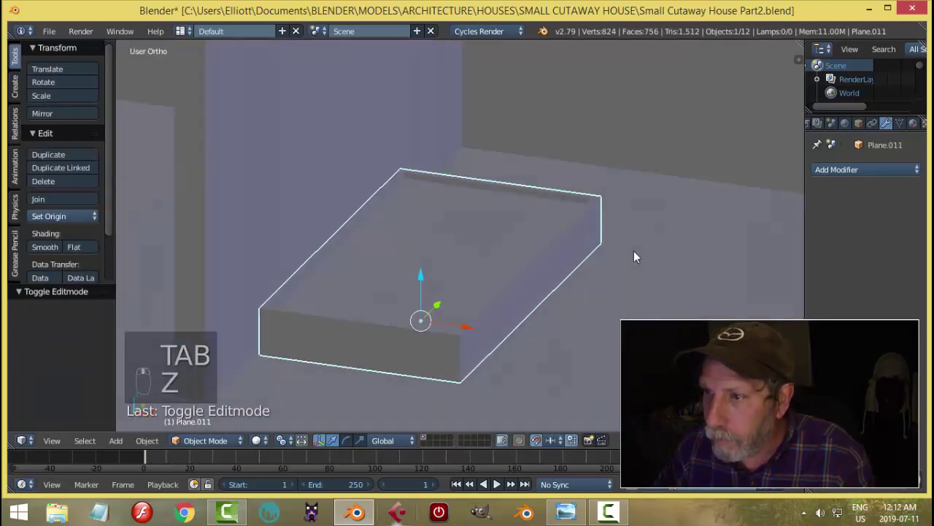
pyautogui.moveTo(633, 250)
pyautogui.mouseDown(button='middle')
pyautogui.moveTo(630, 276)
pyautogui.moveTo(705, 207)
pyautogui.moveTo(611, 241)
pyautogui.moveTo(630, 229)
pyautogui.mouseUp(button='middle')
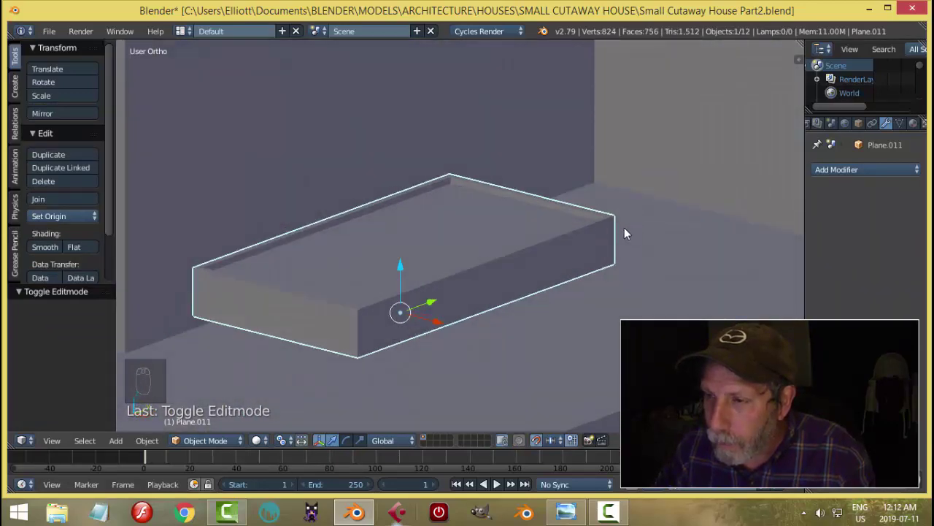
pyautogui.scroll(-4, 624, 231)
pyautogui.scroll(-2, 577, 246)
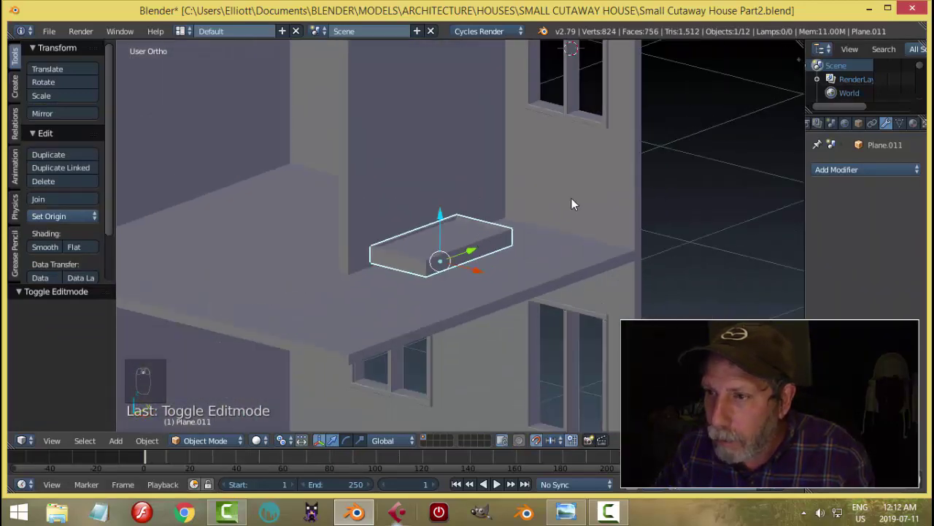
pyautogui.scroll(1, 546, 245)
pyautogui.scroll(2, 504, 242)
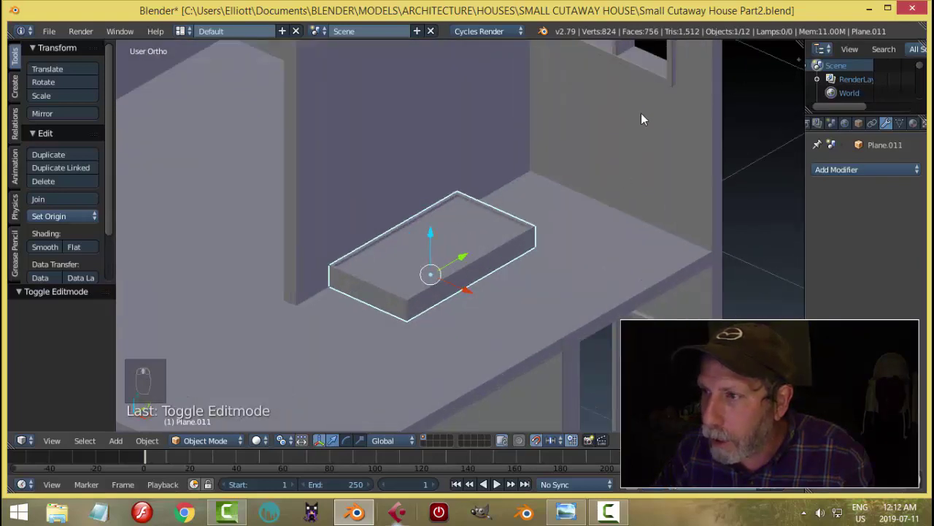
# Step: Link the upper window frame's bevel modifier to the sofa base and clear the selection
pyautogui.keyDown('shift'); pyautogui.rightClick(651, 73); pyautogui.keyUp('shift')
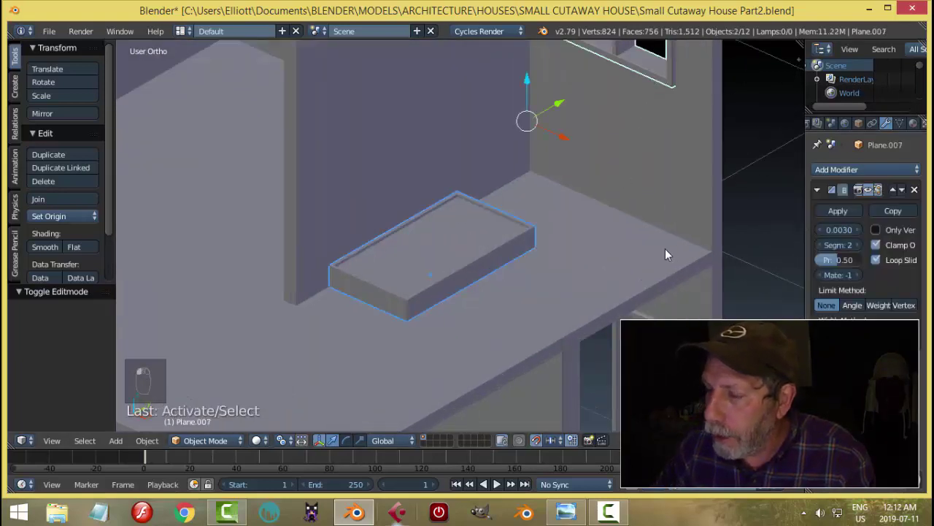
pyautogui.hotkey('ctrl', 'l')
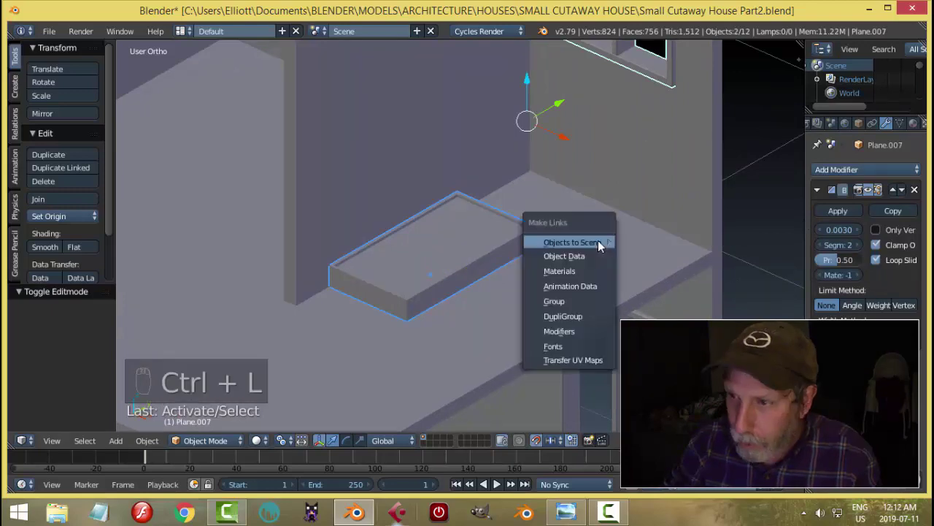
pyautogui.click(574, 327)
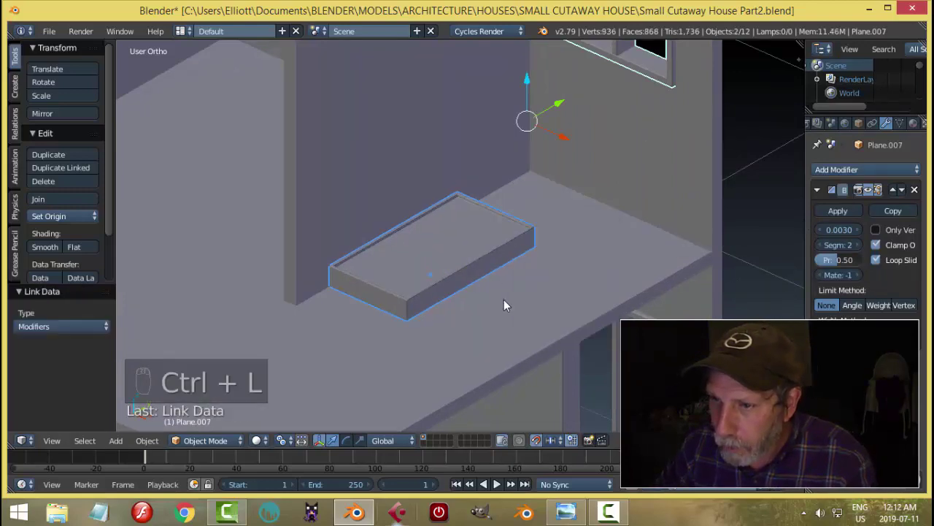
pyautogui.scroll(2, 503, 300)
pyautogui.press('a')
pyautogui.moveTo(504, 305); pyautogui.dragTo(440, 248, button='middle')
# Step: Separate the sofa base's recessed top face into its own object and return to Object Mode
pyautogui.rightClick(439, 248)
pyautogui.press('Tab')
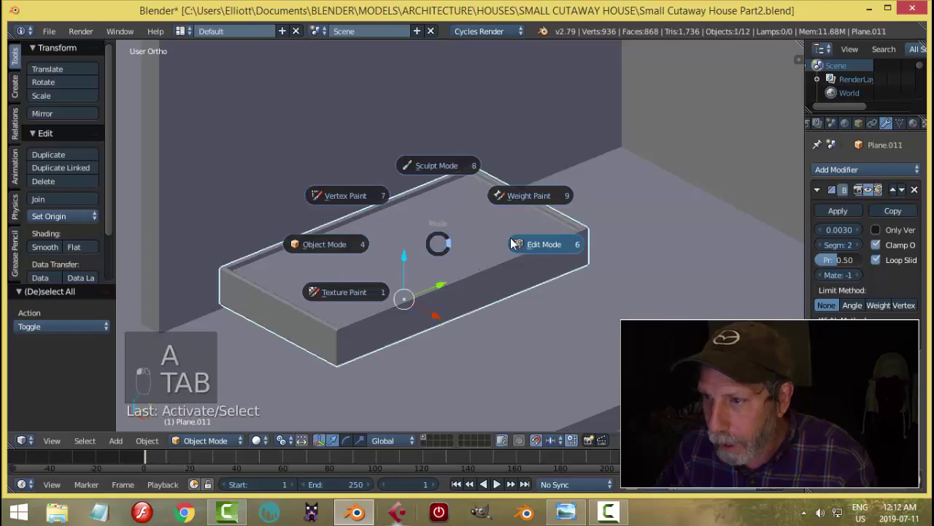
pyautogui.moveTo(543, 226); pyautogui.dragTo(526, 241, button='middle')
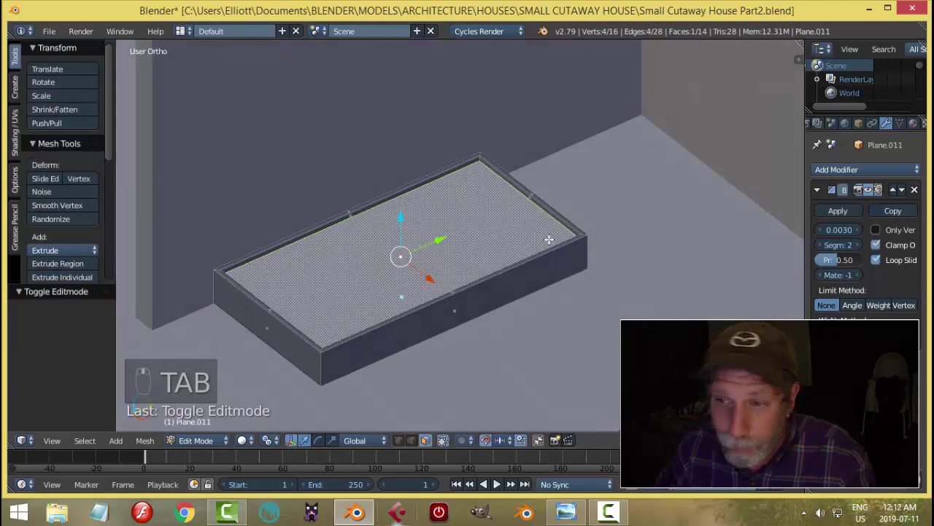
pyautogui.press('a')
pyautogui.press('a')
pyautogui.rightClick(464, 235)
pyautogui.moveTo(599, 227)
pyautogui.mouseDown(button='middle')
pyautogui.moveTo(578, 214)
pyautogui.moveTo(605, 200)
pyautogui.moveTo(577, 215)
pyautogui.moveTo(577, 204)
pyautogui.moveTo(584, 220)
pyautogui.mouseUp(button='middle')
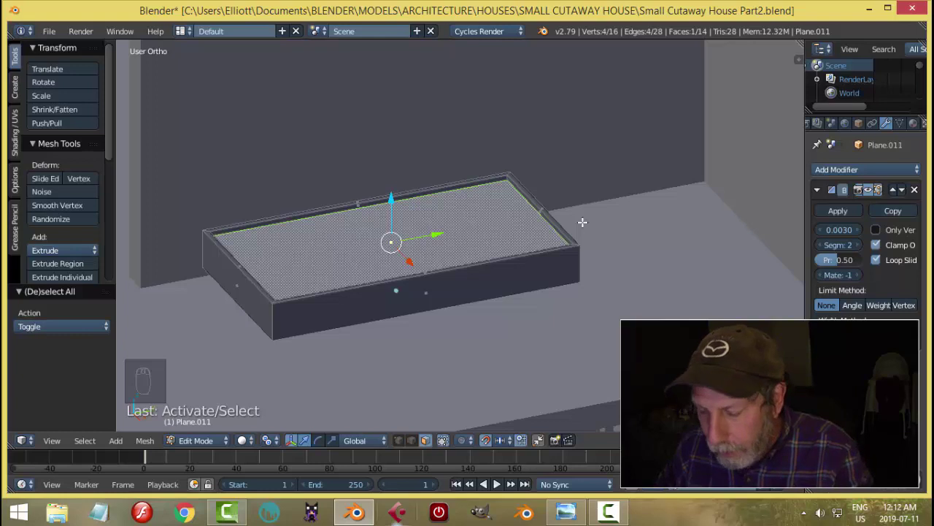
pyautogui.press('p')
pyautogui.click(582, 222)
pyautogui.press('Tab')
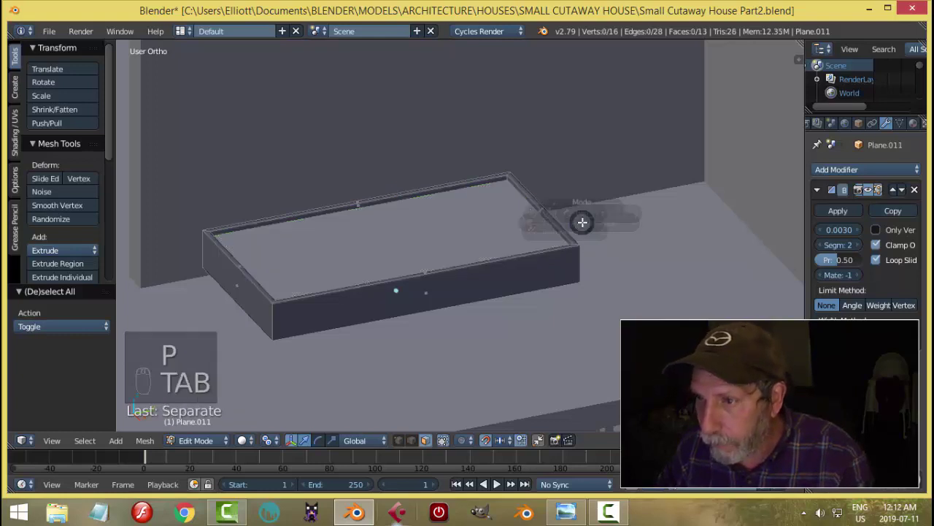
# Step: Select the separated face object and set its origin to its geometry
pyautogui.click(460, 228)
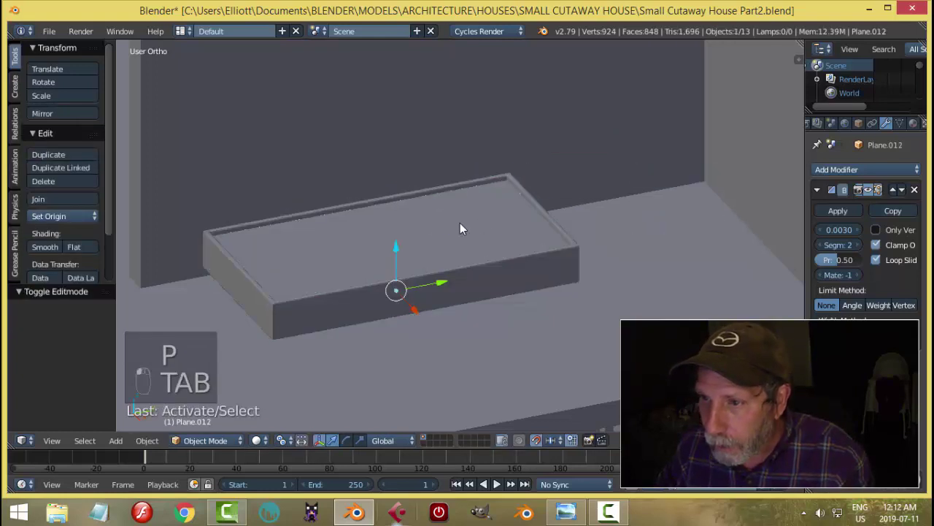
pyautogui.click(65, 216)
pyautogui.click(71, 243)
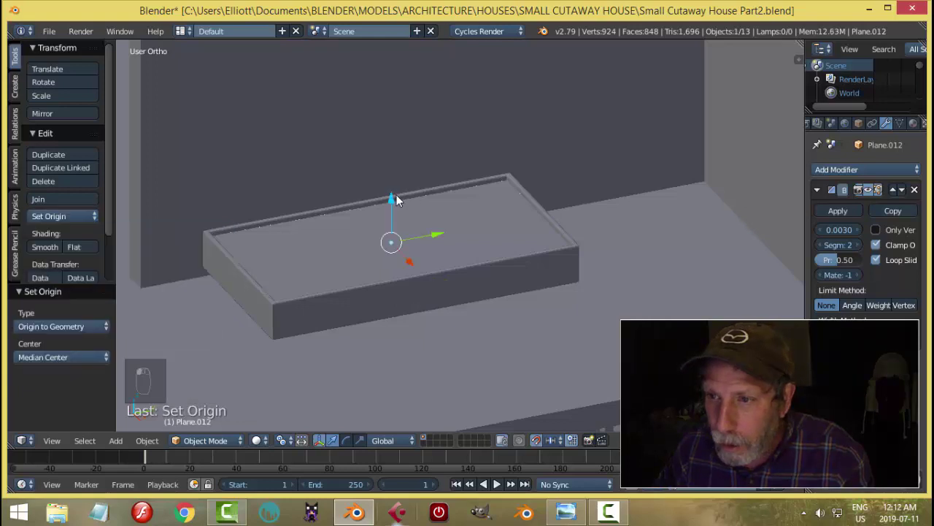
# Step: Lift the separated face 0.340 along Z off the base and undo the move
pyautogui.moveTo(396, 195); pyautogui.dragTo(399, 149)
pyautogui.scroll(-2, 460, 164)
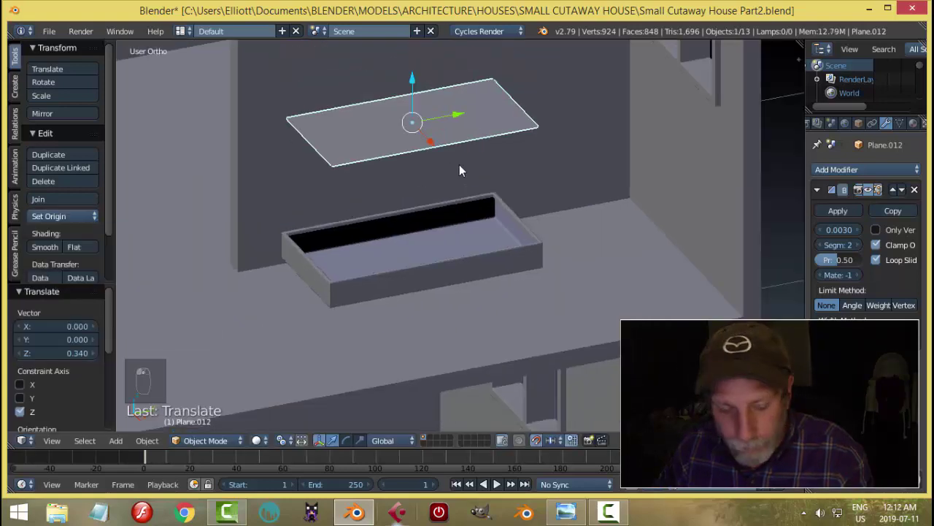
pyautogui.hotkey('ctrl', 'z')
# Step: Enter Edit Mode on the separated face, extrude it in front wireframe view, and raise the new face 0.240 along Z
pyautogui.moveTo(461, 196); pyautogui.dragTo(461, 252, button='middle')
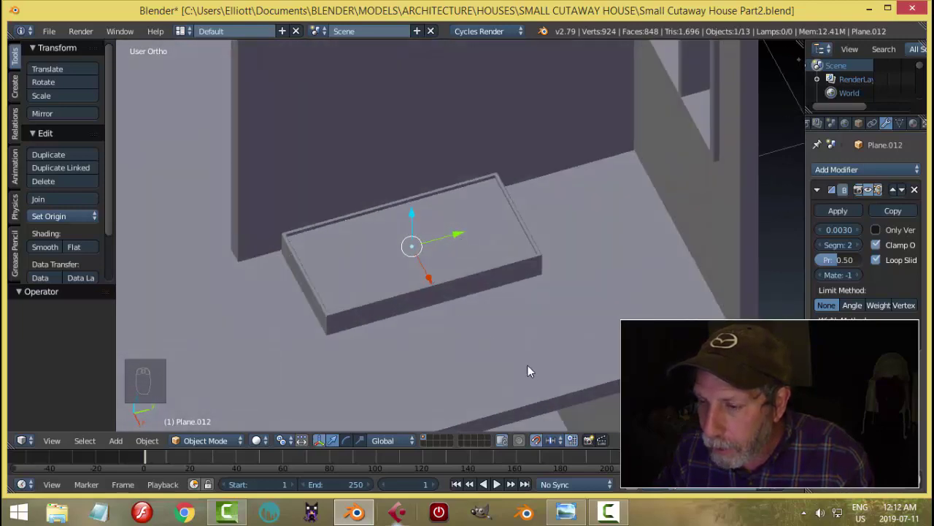
pyautogui.press('Tab')
pyautogui.press('a')
pyautogui.press('a')
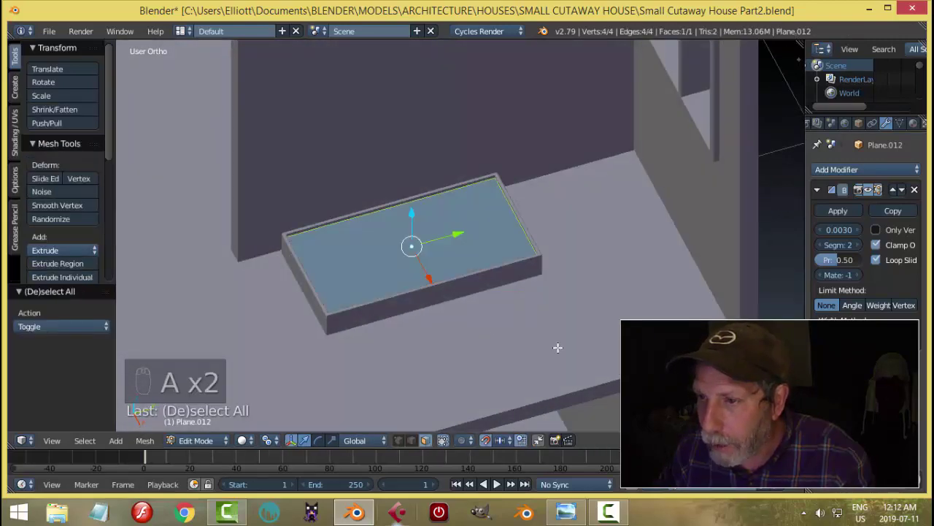
pyautogui.moveTo(557, 346); pyautogui.dragTo(555, 305, button='middle')
pyautogui.press('KP_1')
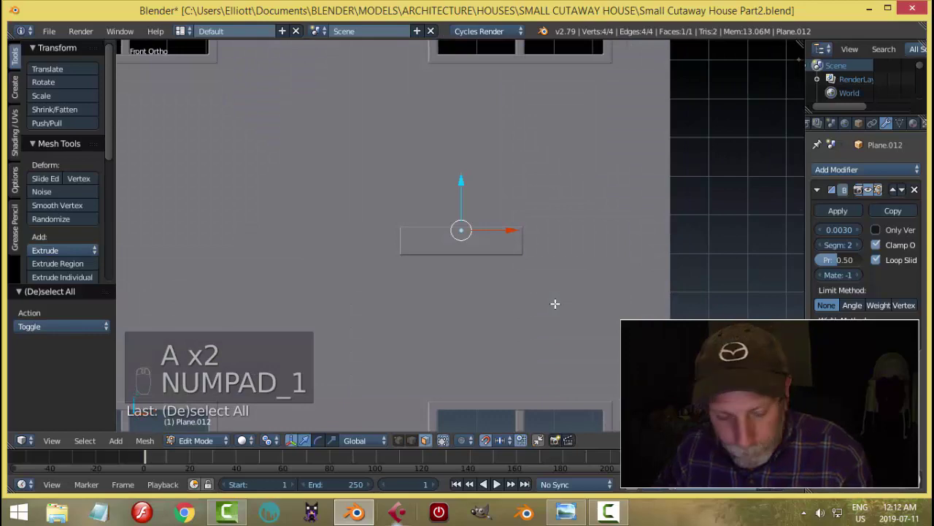
pyautogui.press('z')
pyautogui.click(664, 302)
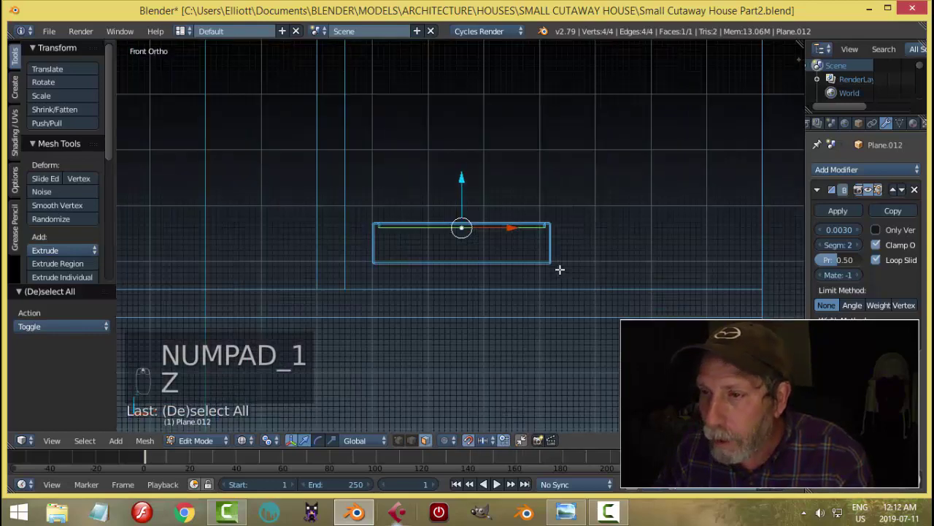
pyautogui.keyDown('shift'); pyautogui.moveTo(559, 259); pyautogui.dragTo(559, 290, button='middle'); pyautogui.keyUp('shift')
pyautogui.press('e')
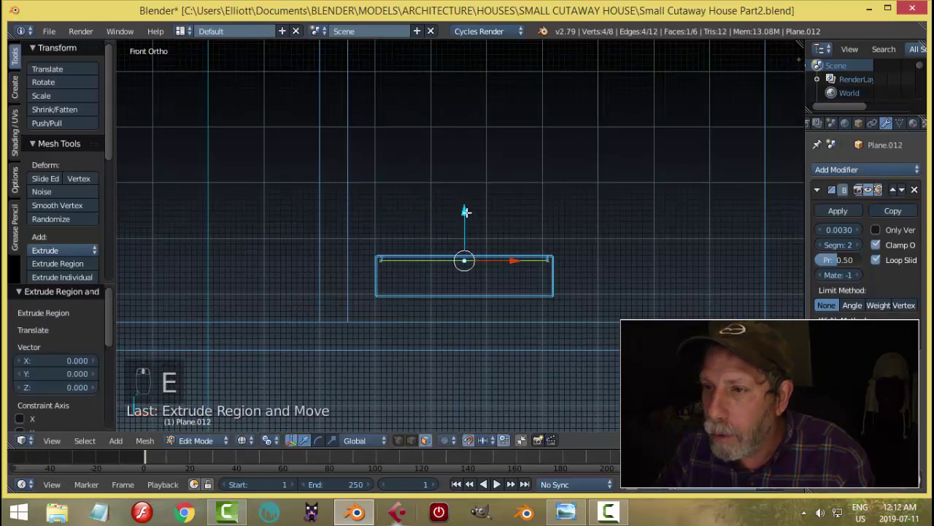
pyautogui.click(487, 79)
# Step: Check the sofa in the reference picture, return to Blender, and lower the extruded top face to make a thin cushion
pyautogui.scroll(2, 584, 129)
pyautogui.scroll(-2, 663, 161)
pyautogui.moveTo(663, 161); pyautogui.dragTo(590, 355, button='middle')
pyautogui.hotkey('alt', 'Tab')
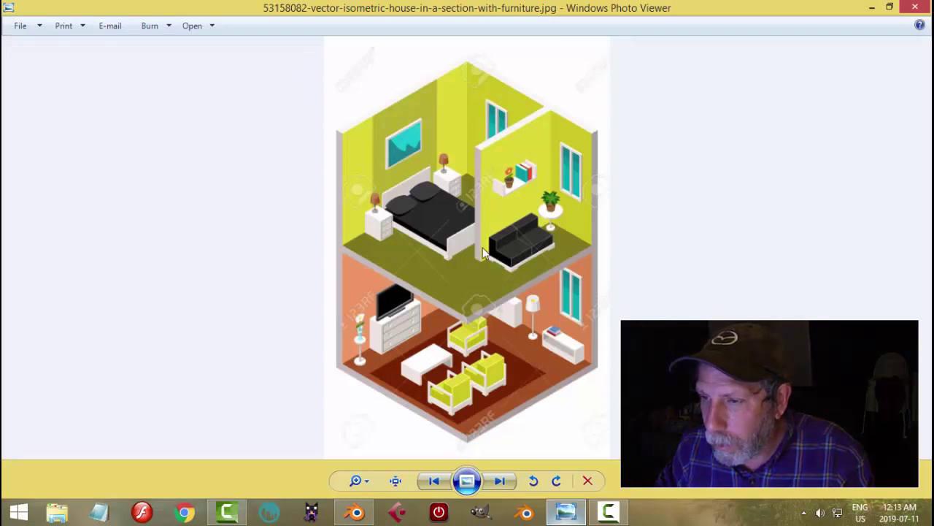
pyautogui.click(356, 512)
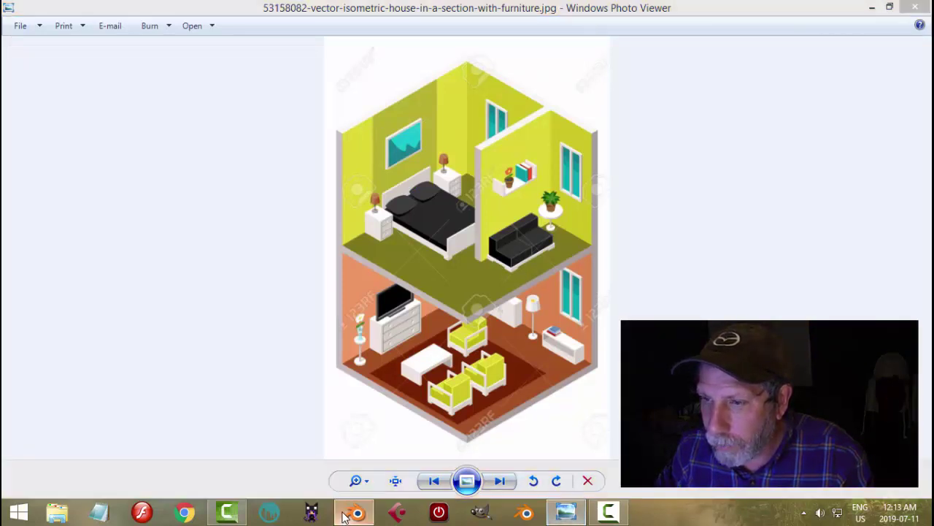
pyautogui.press('KP_1')
pyautogui.scroll(3, 542, 284)
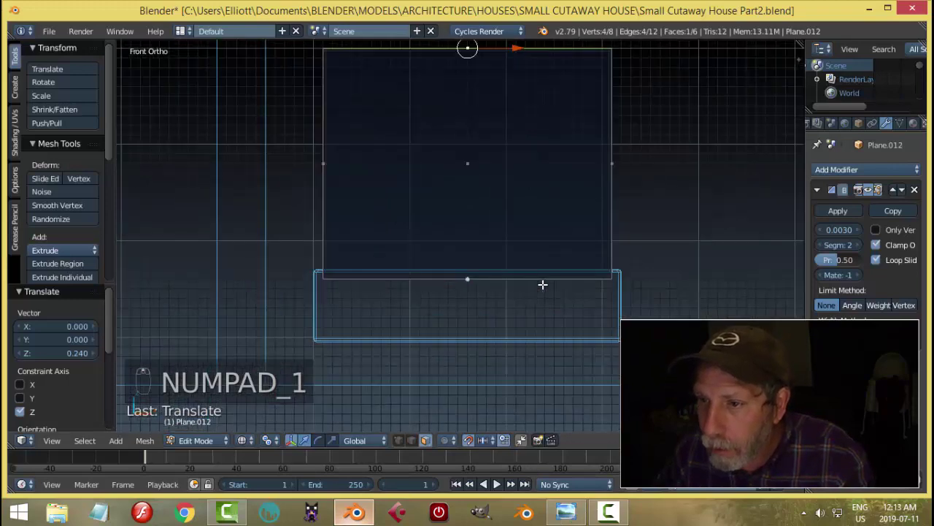
pyautogui.scroll(-3, 544, 227)
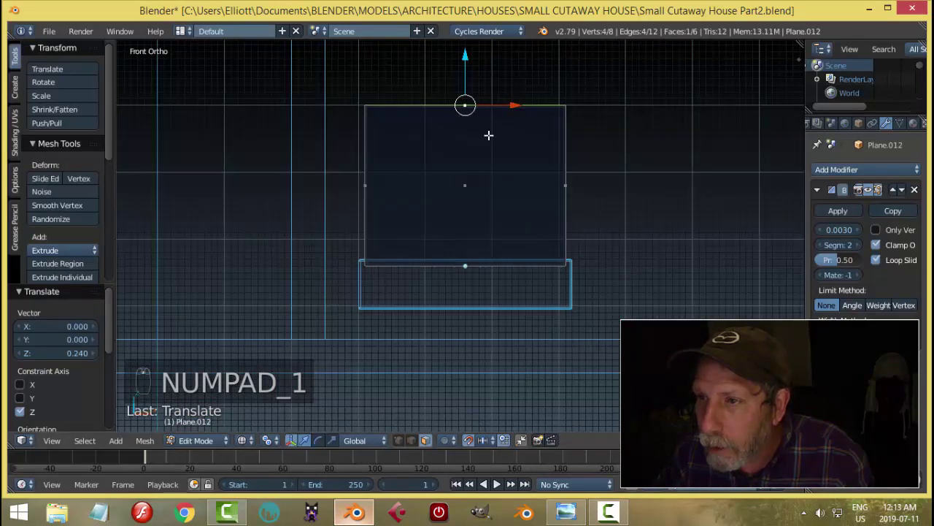
pyautogui.moveTo(469, 51); pyautogui.dragTo(467, 175)
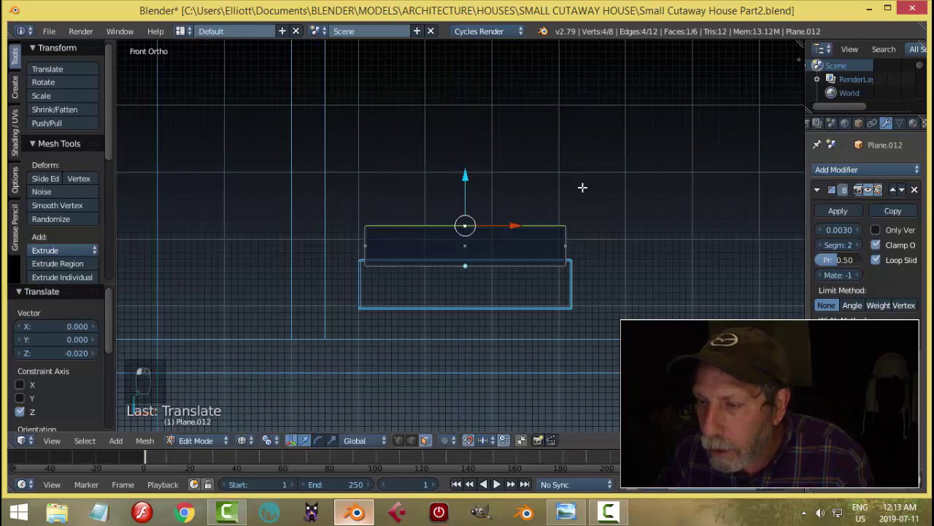
pyautogui.moveTo(674, 206); pyautogui.dragTo(657, 221, button='middle')
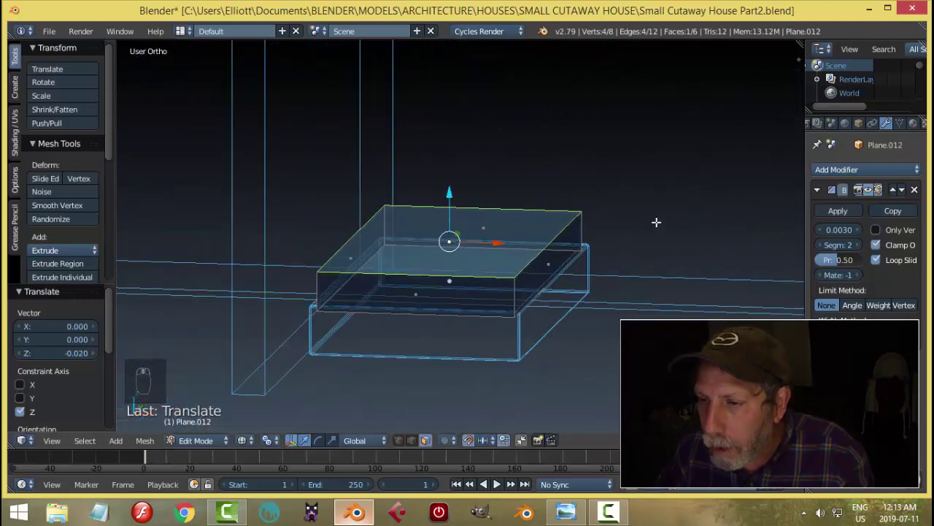
pyautogui.press('KP_7')
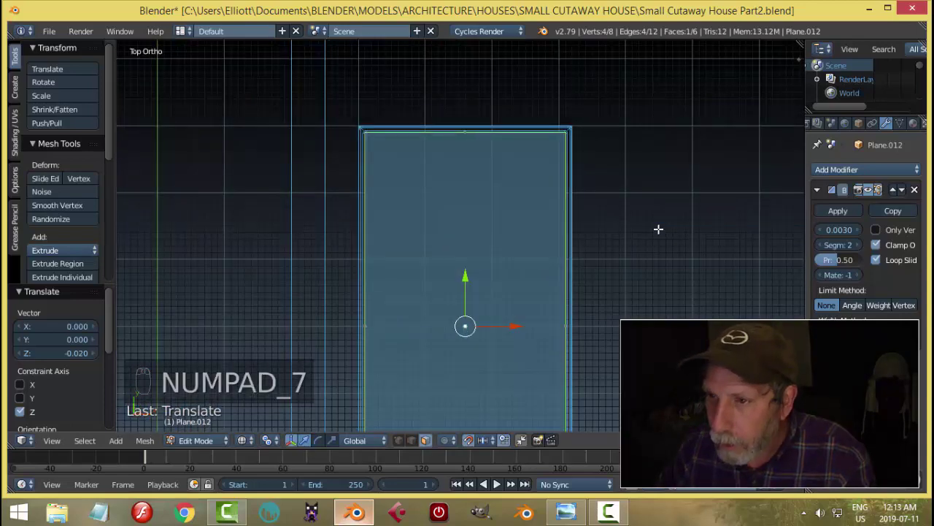
pyautogui.scroll(-1, 565, 238)
pyautogui.keyDown('shift'); pyautogui.moveTo(565, 238); pyautogui.dragTo(577, 209, button='middle'); pyautogui.keyUp('shift')
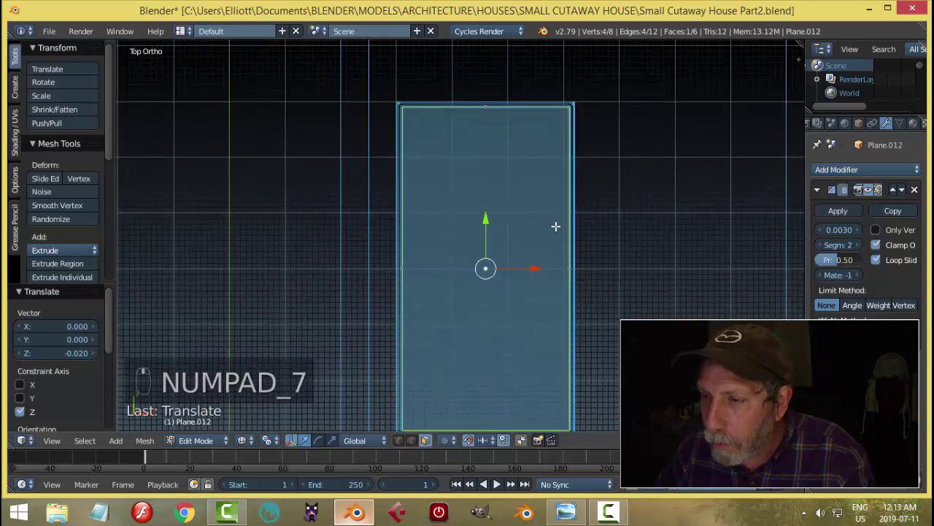
pyautogui.moveTo(576, 302); pyautogui.dragTo(567, 240, button='middle')
# Step: Select the cushion's bottom face in front view, raise it 0.010 along Z to the base's top rim, and clear the selection
pyautogui.press('KP_1')
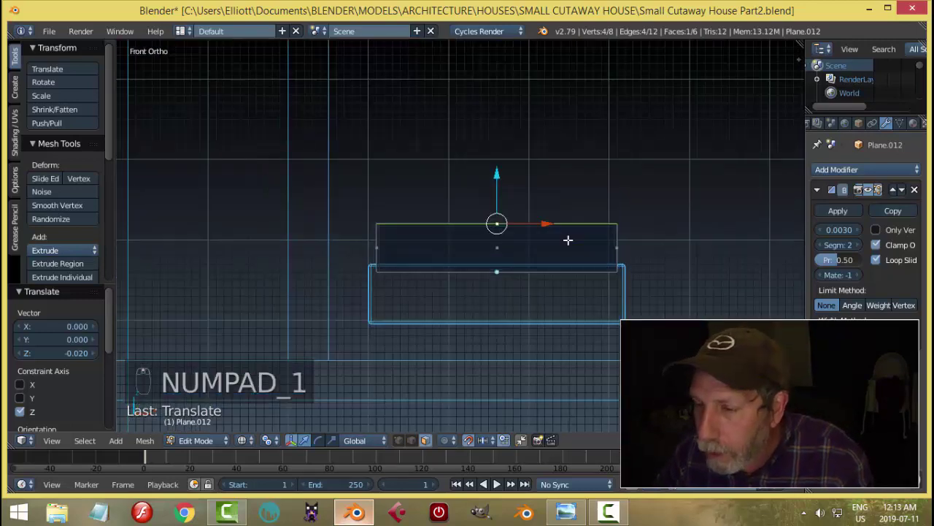
pyautogui.scroll(3, 560, 295)
pyautogui.press('a')
pyautogui.press('a')
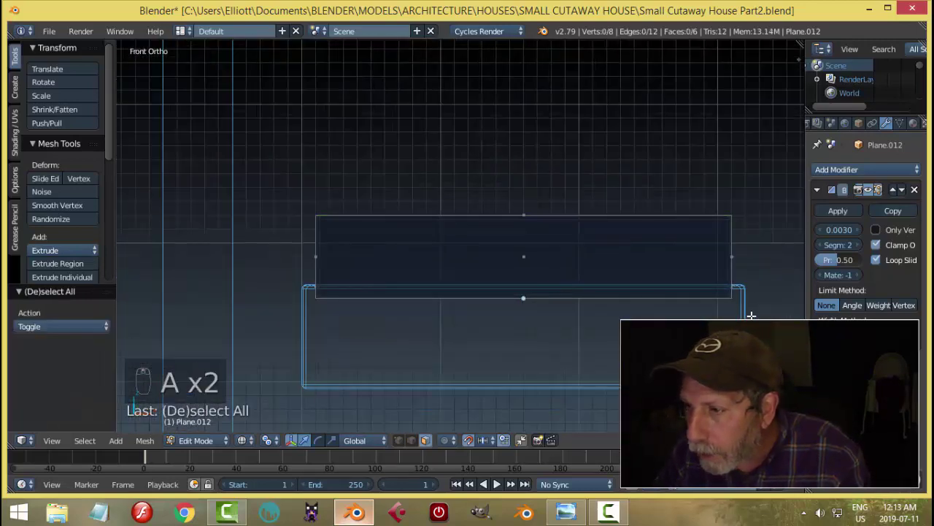
pyautogui.press('b')
pyautogui.moveTo(751, 315); pyautogui.dragTo(292, 286)
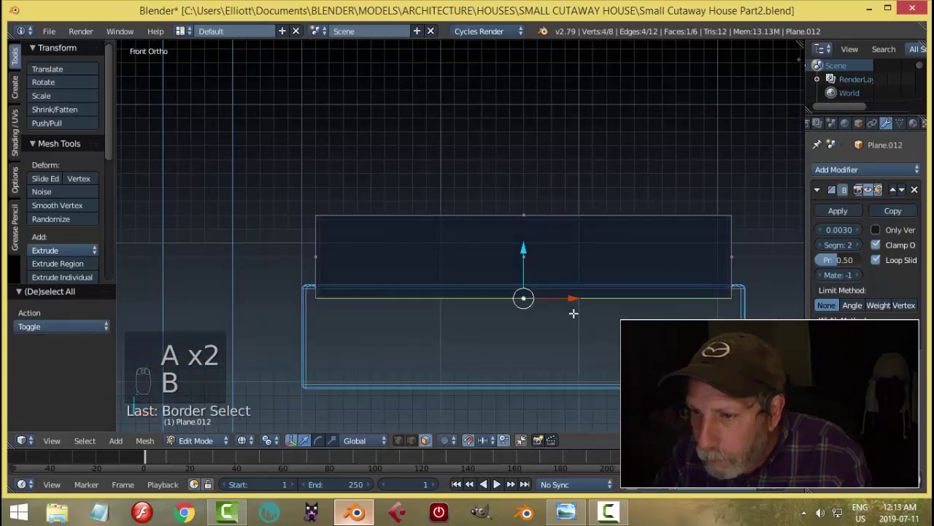
pyautogui.scroll(2, 574, 312)
pyautogui.moveTo(552, 281); pyautogui.dragTo(577, 271)
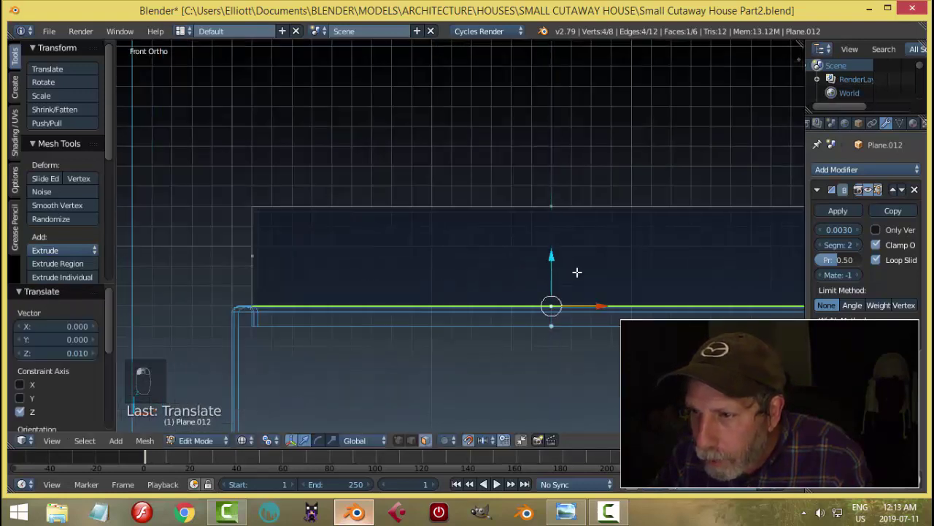
pyautogui.press('a')
# Step: Select the cushion's top face and lower it 0.010 along Z
pyautogui.scroll(-1, 426, 222)
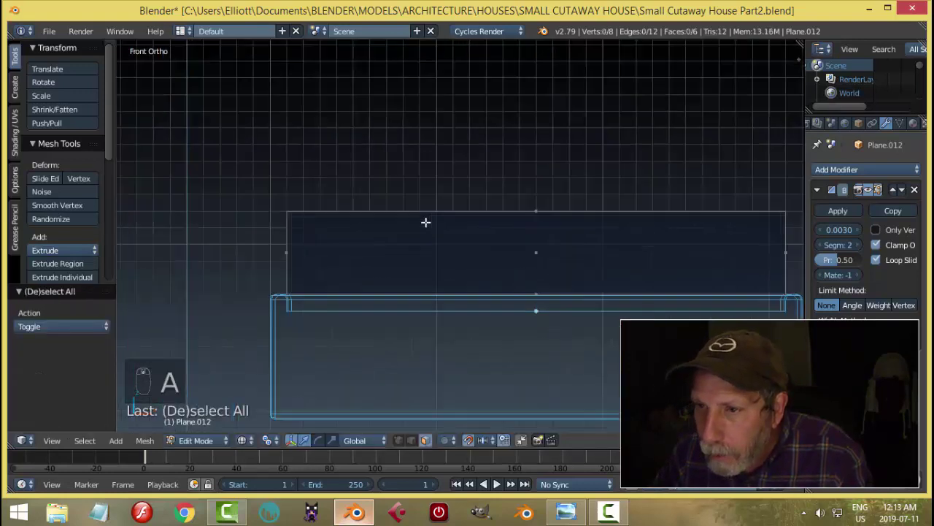
pyautogui.press('b')
pyautogui.moveTo(225, 182); pyautogui.dragTo(800, 225)
pyautogui.press('g')
pyautogui.press('z')
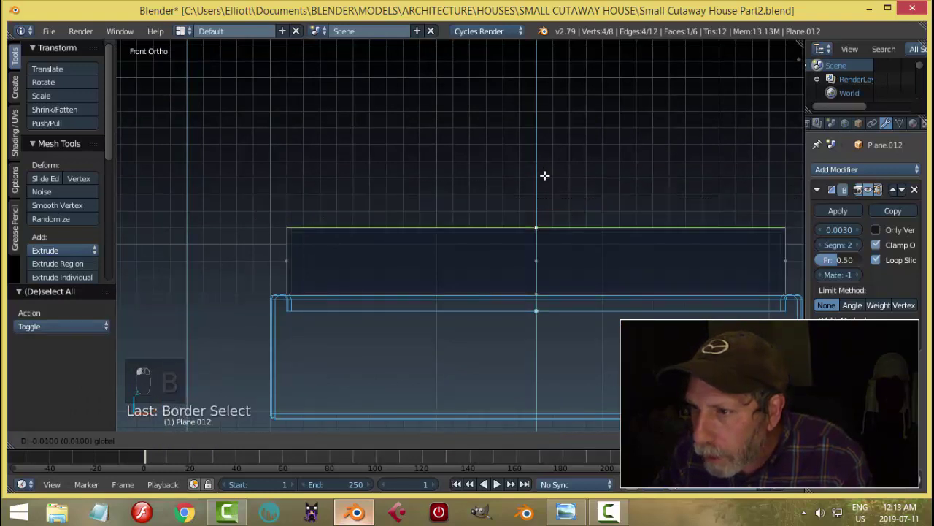
pyautogui.click(544, 175)
pyautogui.scroll(3, 574, 245)
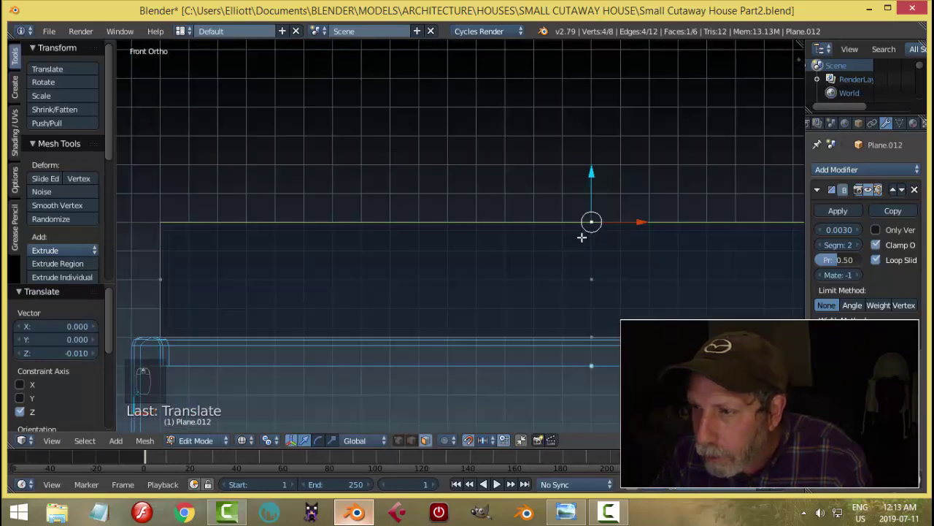
pyautogui.scroll(2, 584, 227)
pyautogui.keyDown('ctrl'); pyautogui.scroll(-2, 547, 224); pyautogui.keyUp('ctrl')
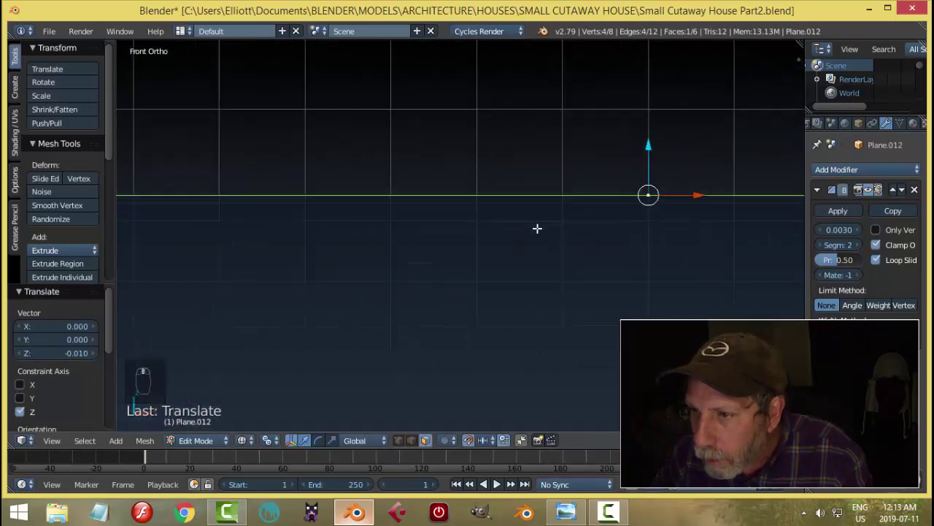
pyautogui.scroll(1, 657, 190)
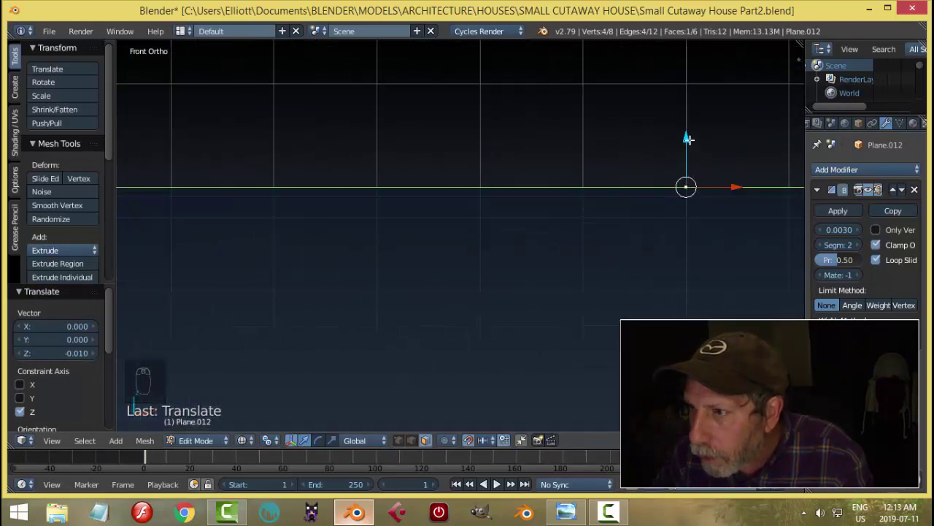
pyautogui.moveTo(688, 139); pyautogui.dragTo(691, 206)
pyautogui.scroll(-9, 689, 214)
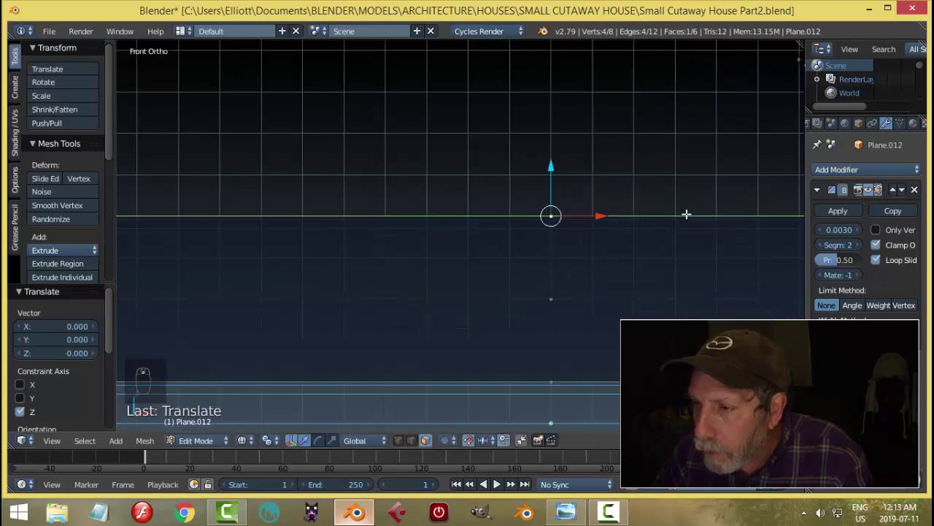
pyautogui.scroll(-1, 682, 215)
# Step: Inspect the cushion on the sofa base in solid shading and return to the front wireframe view
pyautogui.press('z')
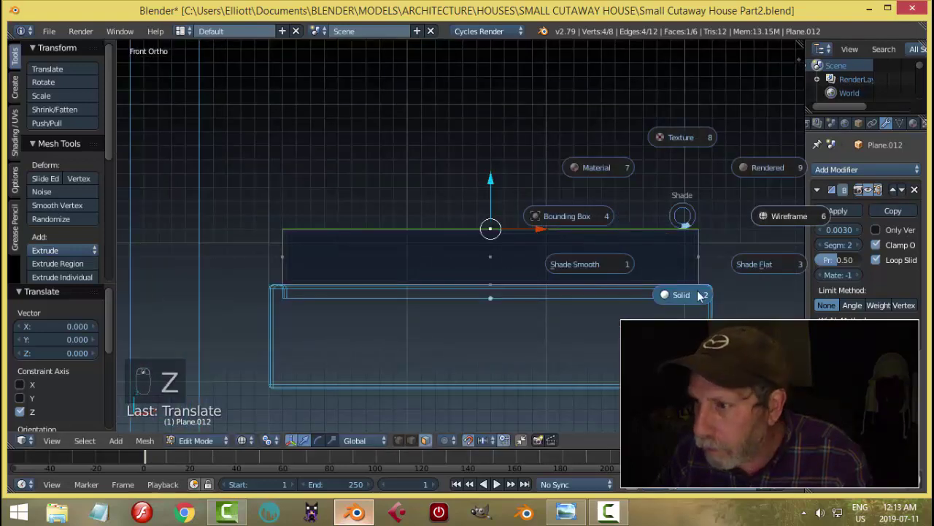
pyautogui.click(690, 294)
pyautogui.moveTo(709, 257)
pyautogui.mouseDown(button='middle')
pyautogui.moveTo(644, 273)
pyautogui.moveTo(697, 255)
pyautogui.mouseUp(button='middle')
pyautogui.press('KP_1')
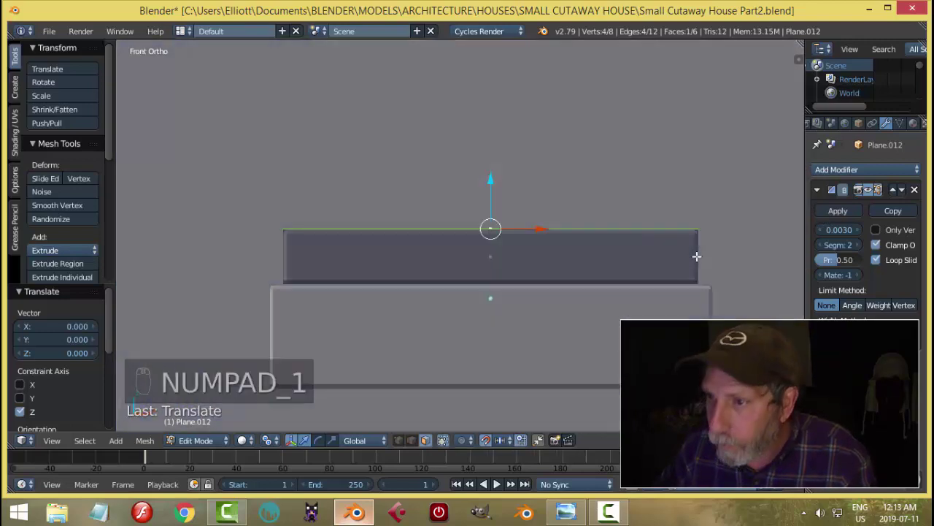
pyautogui.press('z')
pyautogui.click(799, 258)
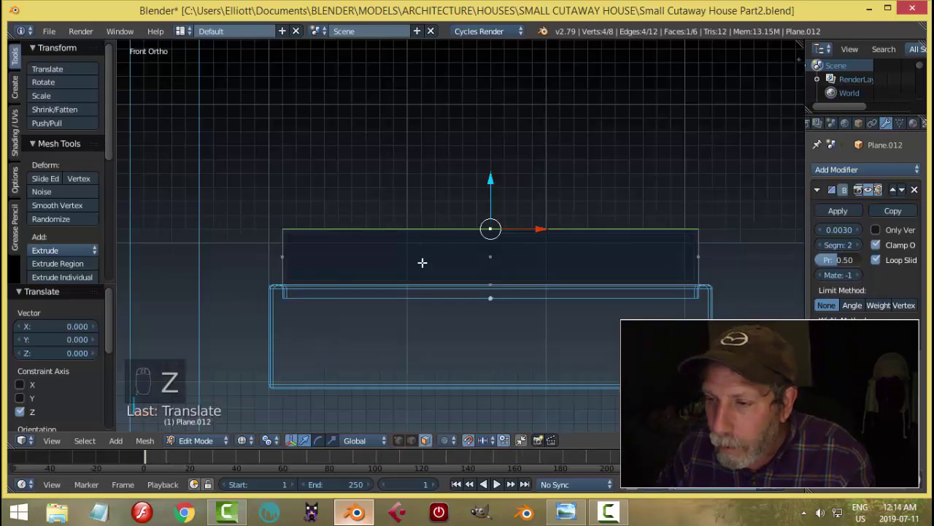
# Step: Select the entire cushion mesh, lift it 0.030 along Z above the base, and clear the selection
pyautogui.press('a')
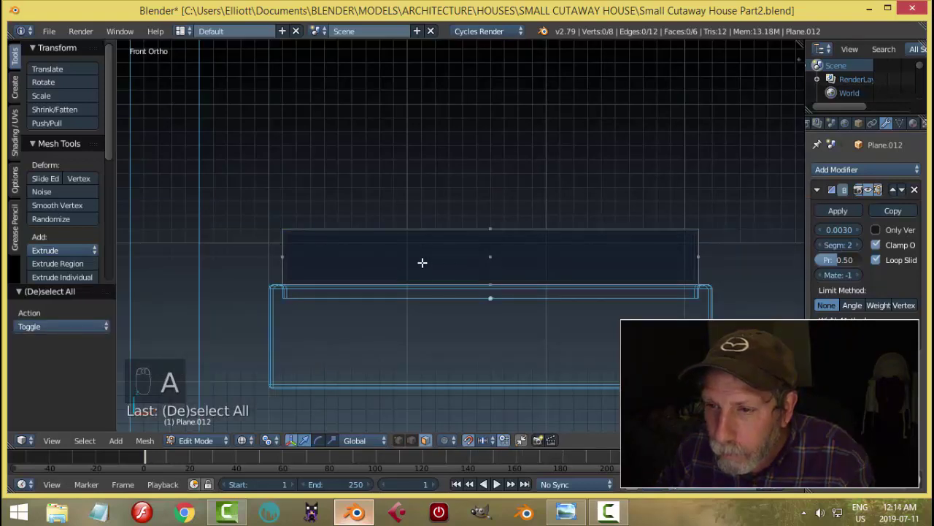
pyautogui.press('a')
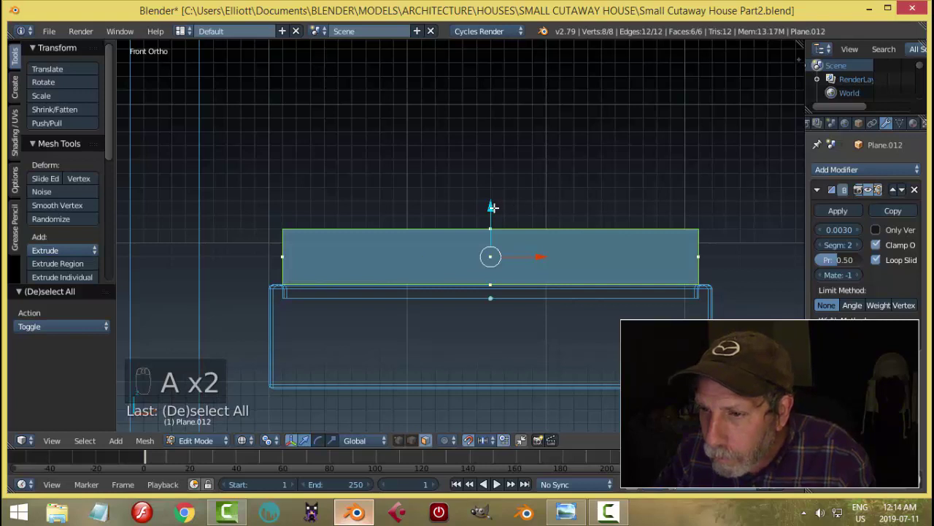
pyautogui.moveTo(493, 208); pyautogui.dragTo(503, 166)
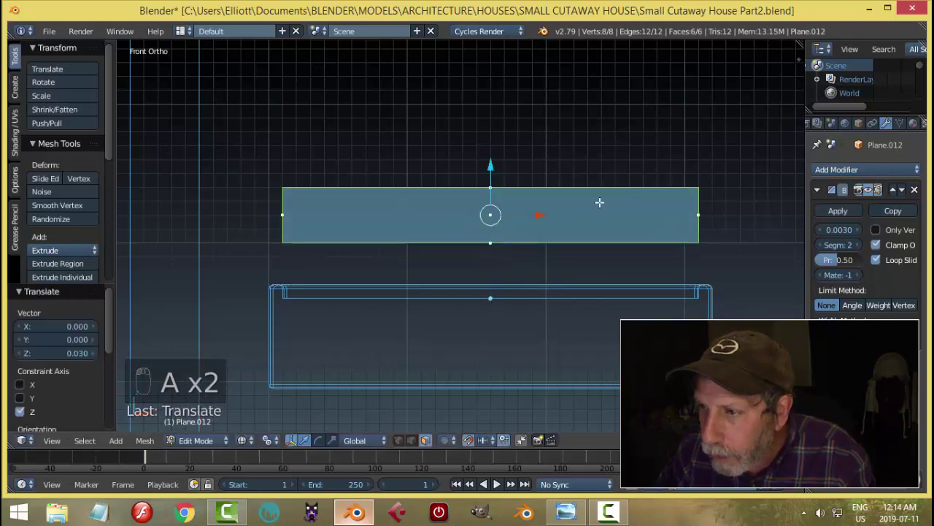
pyautogui.press('a')
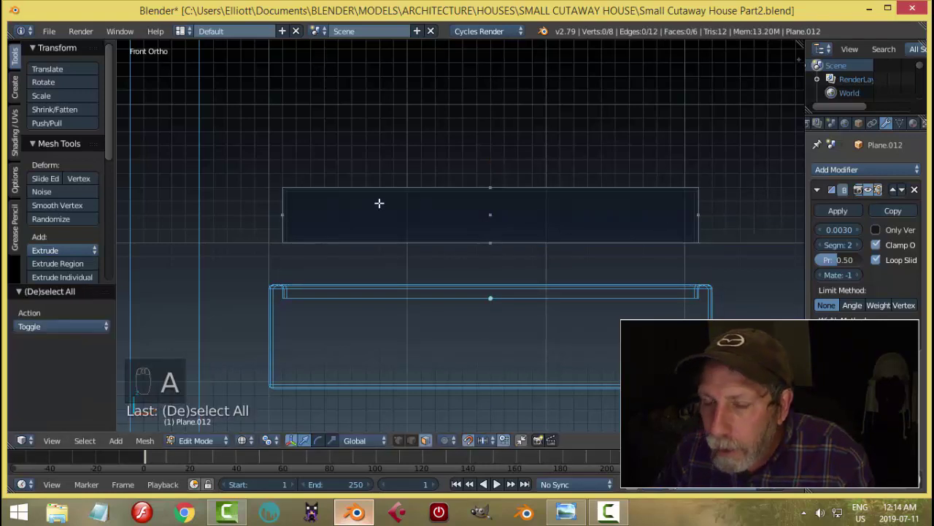
# Step: Try to loop-select the cushion's top edges in edge select mode and clear the selection
pyautogui.hotkey('ctrl', 'Tab')
pyautogui.click(438, 179)
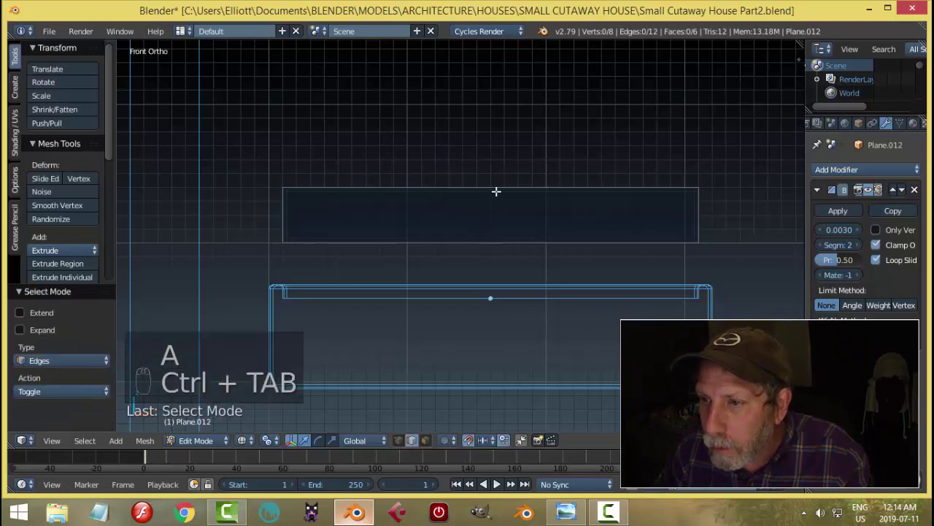
pyautogui.keyDown('alt'); pyautogui.rightClick(496, 191); pyautogui.keyUp('alt')
pyautogui.moveTo(597, 188); pyautogui.dragTo(600, 223, button='middle')
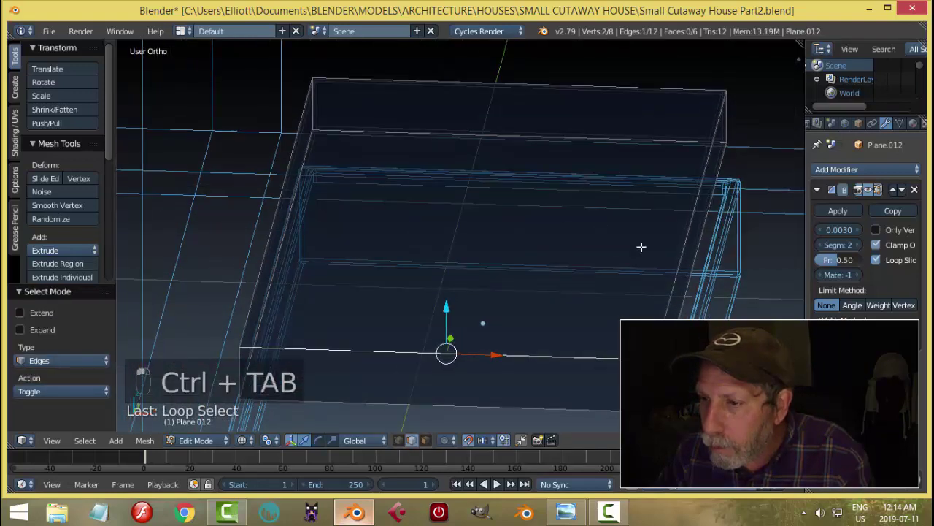
pyautogui.press('a')
# Step: Select the whole cushion mesh and remove its duplicate vertices
pyautogui.press('a')
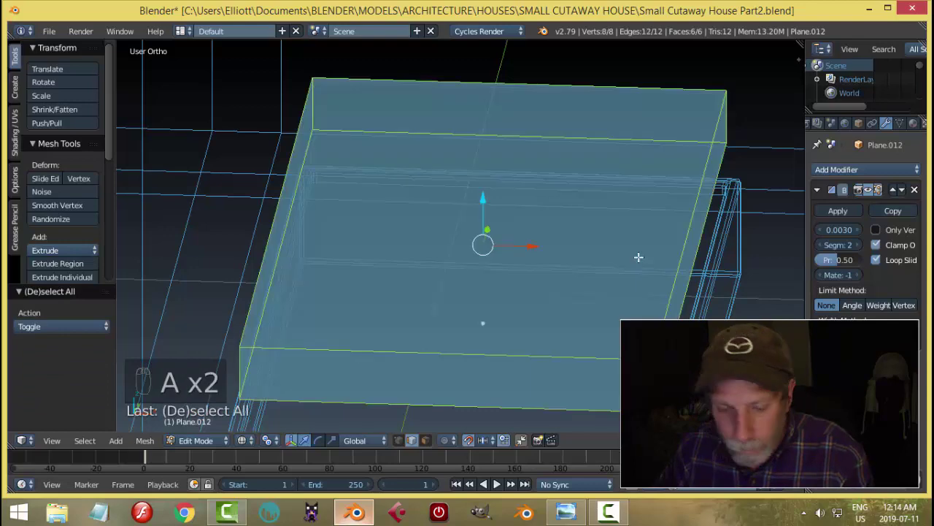
pyautogui.press('w')
pyautogui.click(625, 211)
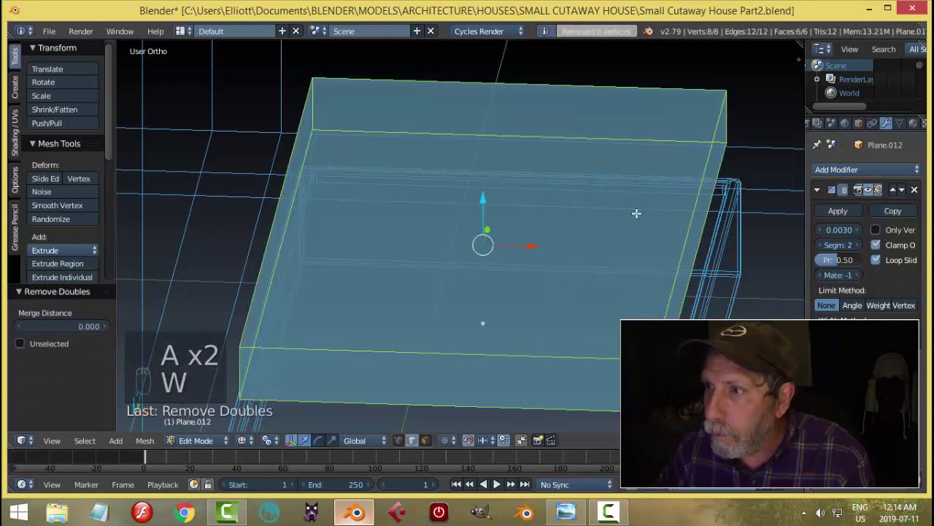
pyautogui.press('a')
pyautogui.hotkey('ctrl', 'Tab')
pyautogui.click(618, 255)
pyautogui.rightClick(531, 221)
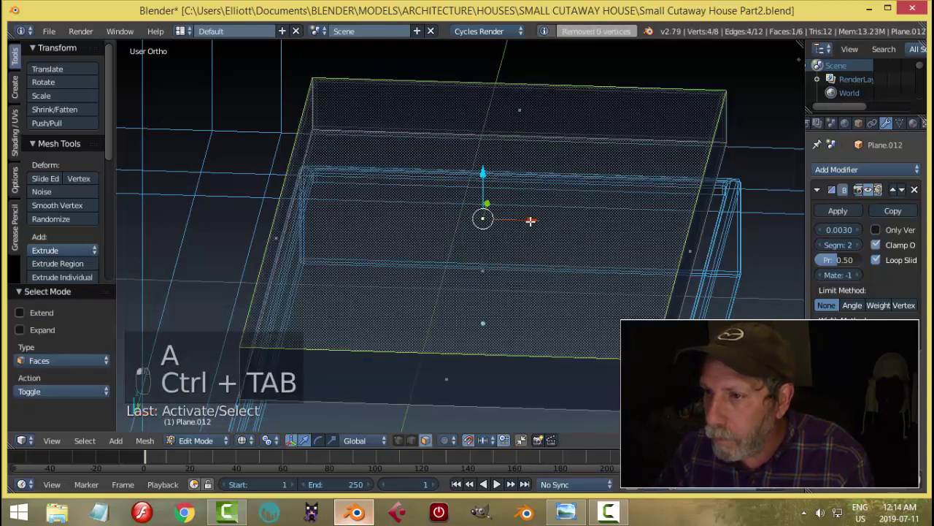
pyautogui.press('KP_1')
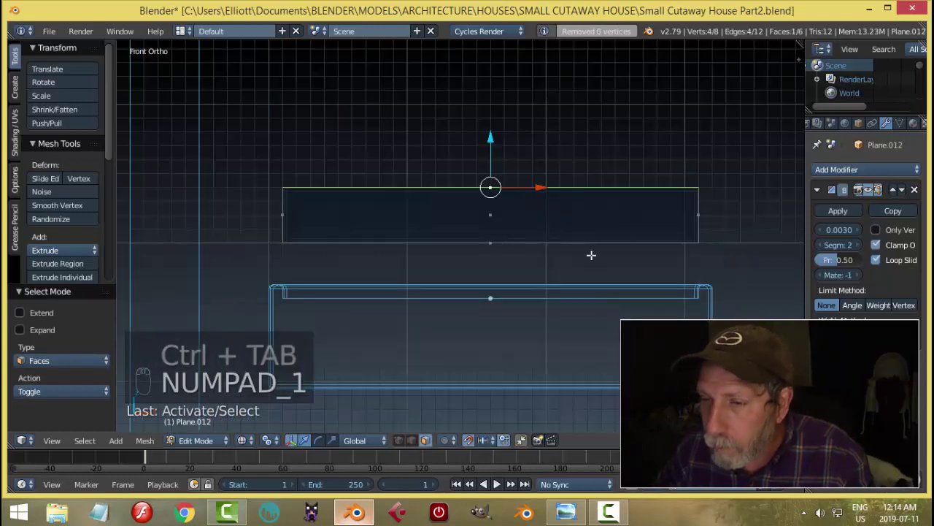
pyautogui.scroll(2, 568, 247)
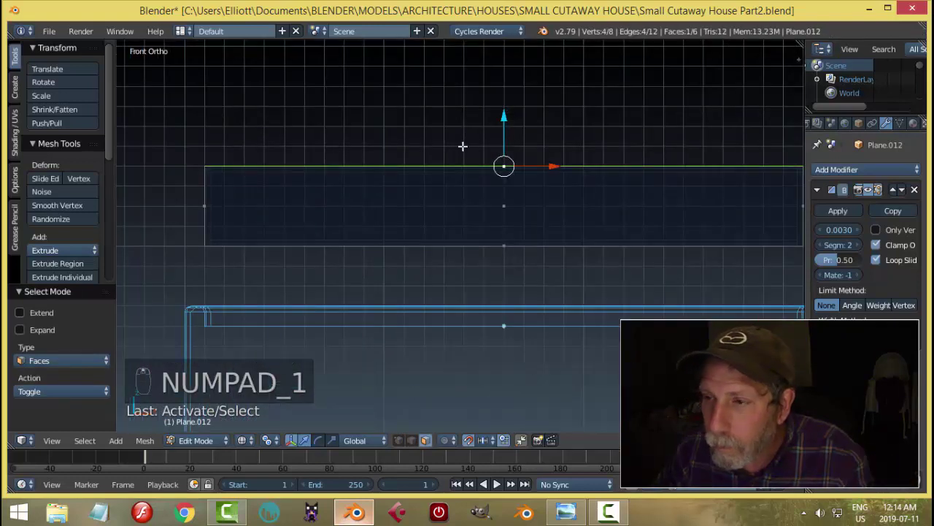
pyautogui.moveTo(503, 118); pyautogui.dragTo(505, 124)
pyautogui.press('a')
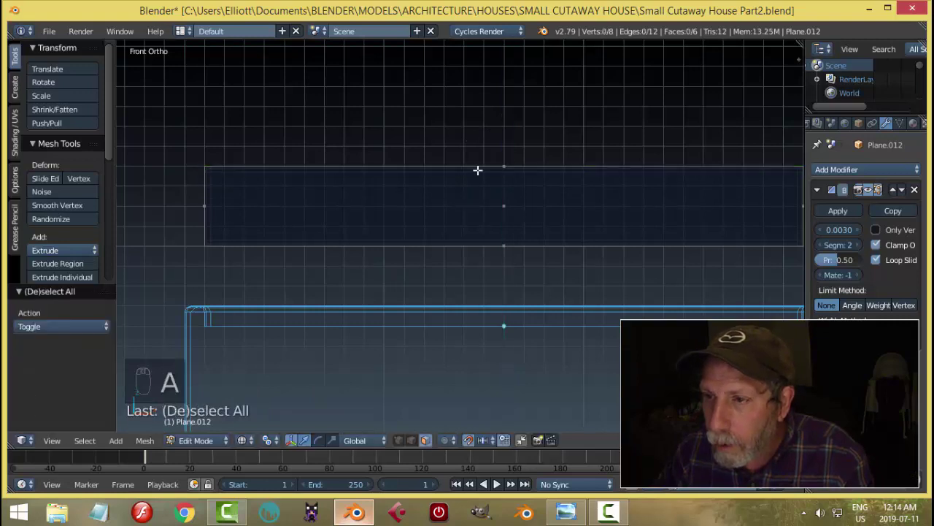
# Step: Add one loop cut across the cushion, slid close to its wall-side edge, and clear the selection
pyautogui.hotkey('ctrl', 'r')
pyautogui.click(478, 165)
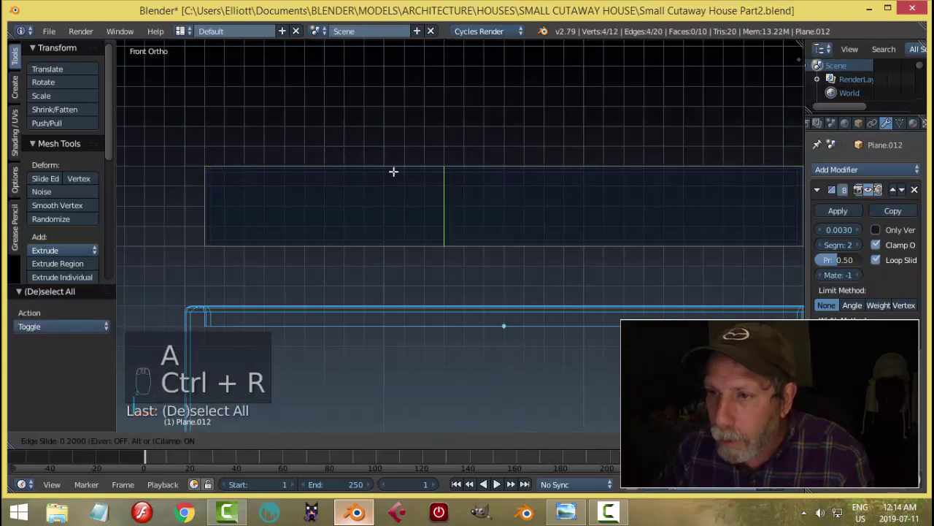
pyautogui.click(259, 187)
pyautogui.scroll(-4, 335, 215)
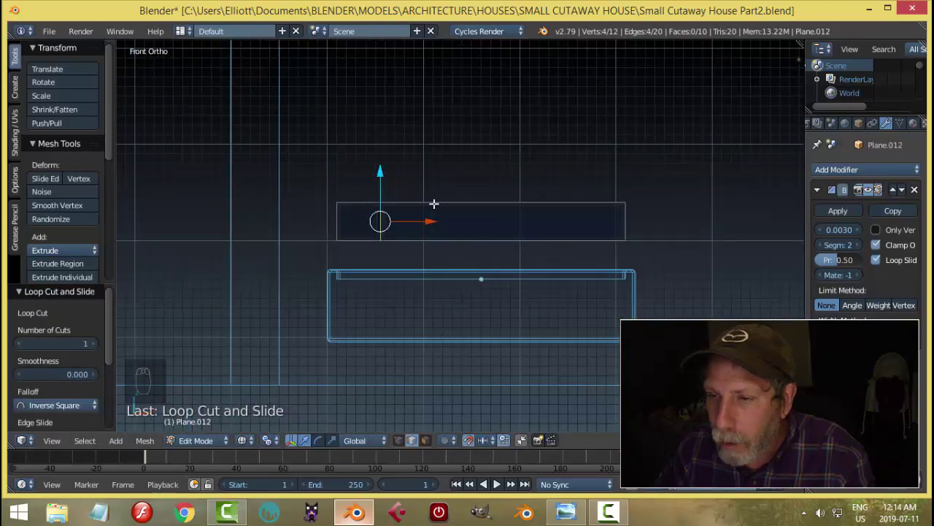
pyautogui.moveTo(434, 204); pyautogui.dragTo(411, 247, button='middle')
pyautogui.press('a')
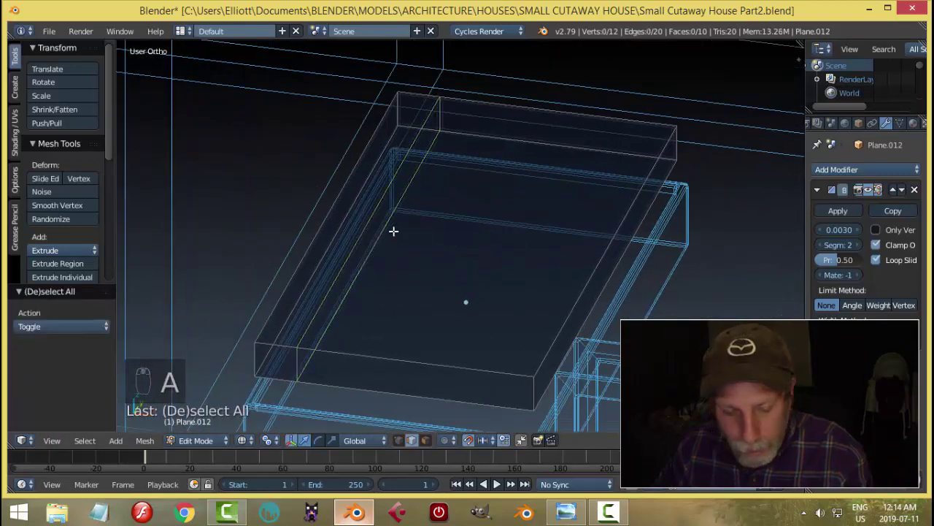
# Step: Extrude the narrow wall-side strip of the cushion's top face upward into a backrest, raising its top a further 0.060 along Z
pyautogui.press('z')
pyautogui.click(393, 310)
pyautogui.moveTo(393, 310)
pyautogui.mouseDown(button='middle')
pyautogui.moveTo(459, 265)
pyautogui.moveTo(423, 273)
pyautogui.moveTo(441, 248)
pyautogui.moveTo(432, 256)
pyautogui.moveTo(465, 263)
pyautogui.mouseUp(button='middle')
pyautogui.hotkey('ctrl', 'Tab')
pyautogui.click(409, 264)
pyautogui.rightClick(355, 211)
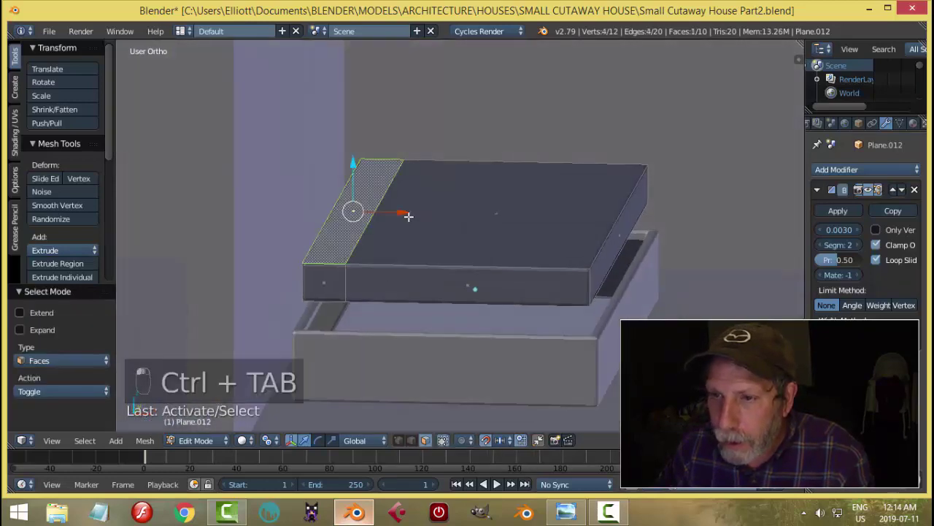
pyautogui.moveTo(355, 211); pyautogui.dragTo(515, 187, button='middle')
pyautogui.press('KP_1')
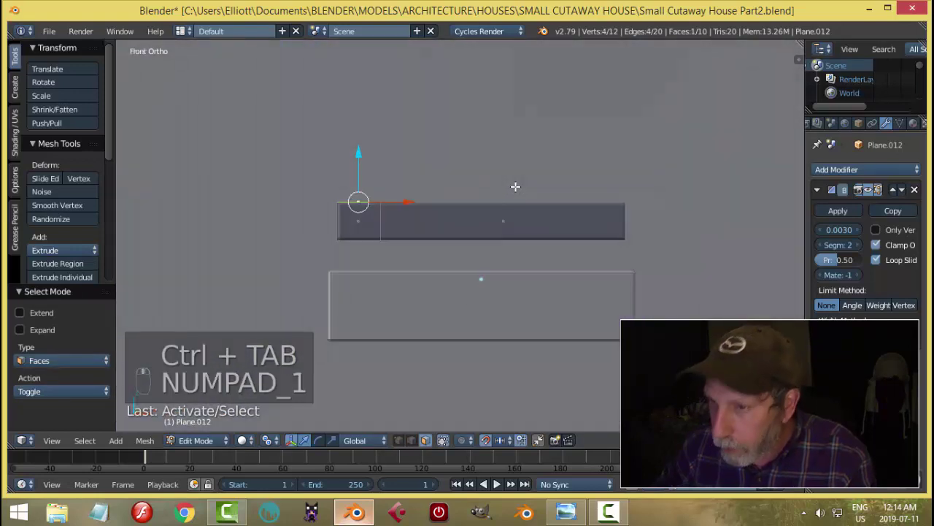
pyautogui.press('e')
pyautogui.rightClick(350, 158)
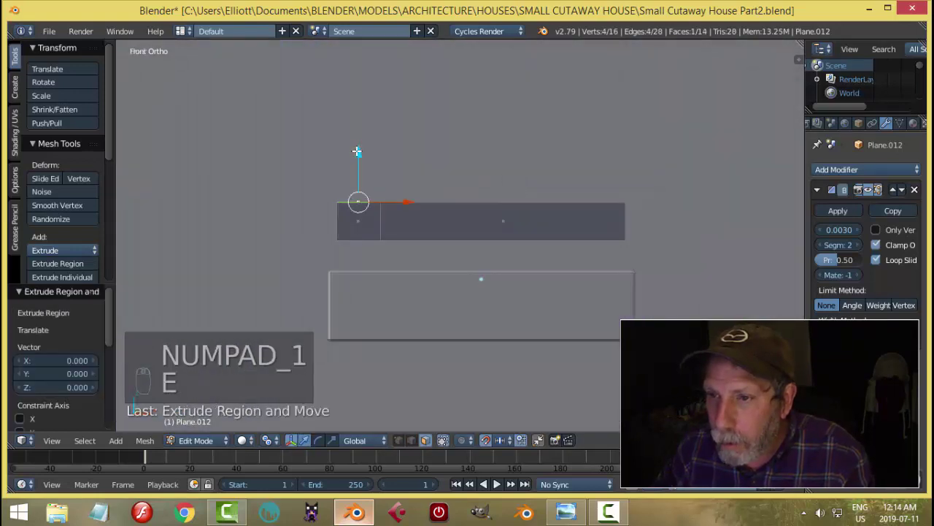
pyautogui.moveTo(357, 151); pyautogui.dragTo(363, 66)
pyautogui.scroll(-3, 401, 120)
pyautogui.moveTo(401, 123); pyautogui.dragTo(442, 119)
pyautogui.moveTo(490, 139); pyautogui.dragTo(451, 179, button='middle')
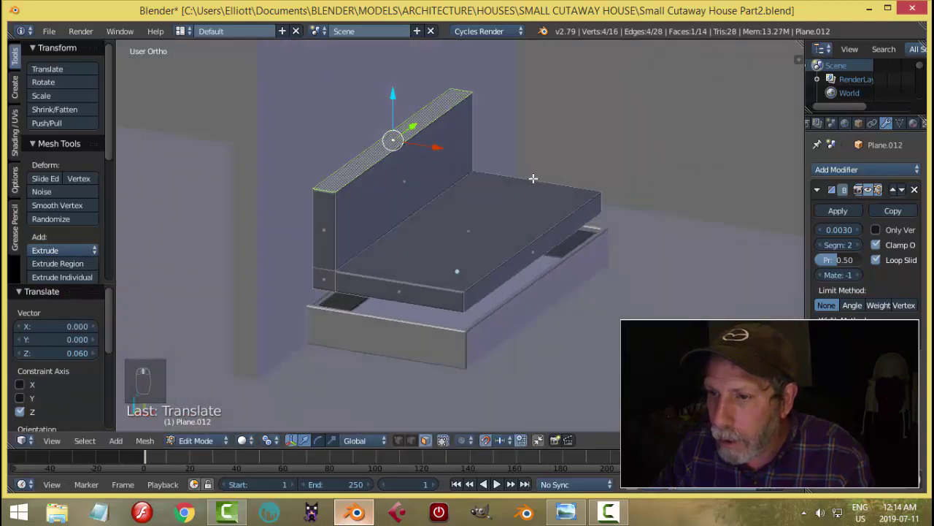
pyautogui.press('a')
# Step: Leave mesh editing and lower the L-shaped cushion object 0.041 along Z into the recessed base
pyautogui.scroll(-4, 547, 177)
pyautogui.press('Tab')
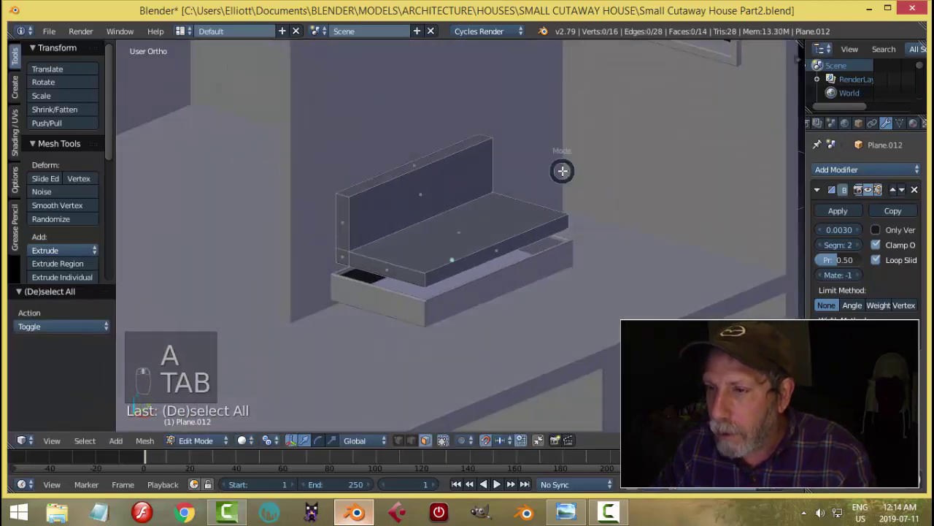
pyautogui.moveTo(452, 214); pyautogui.dragTo(453, 230)
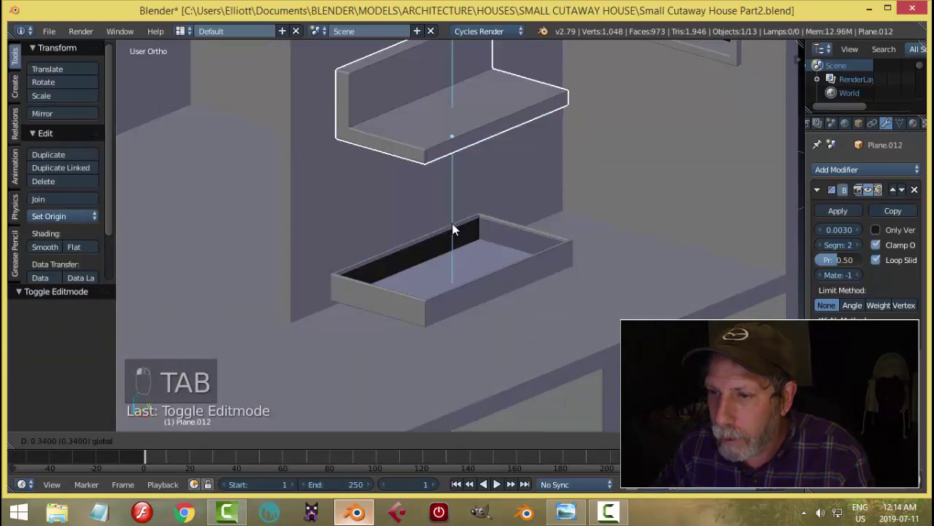
pyautogui.click(452, 230)
pyautogui.hotkey('ctrl', 'z')
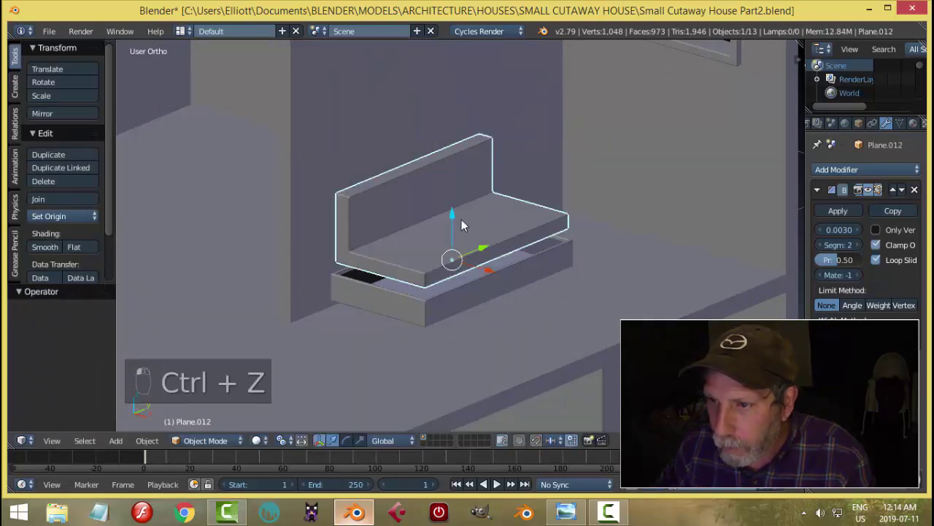
pyautogui.moveTo(458, 215); pyautogui.dragTo(458, 231)
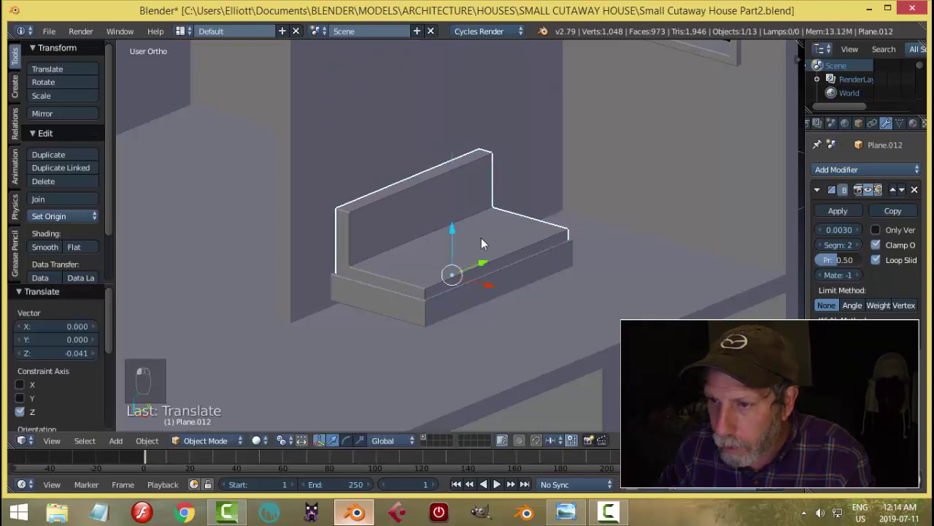
# Step: Check the sofa in the reference picture and lift the whole cushion mesh clear of the base in edit mode
pyautogui.hotkey('alt', 'Tab')
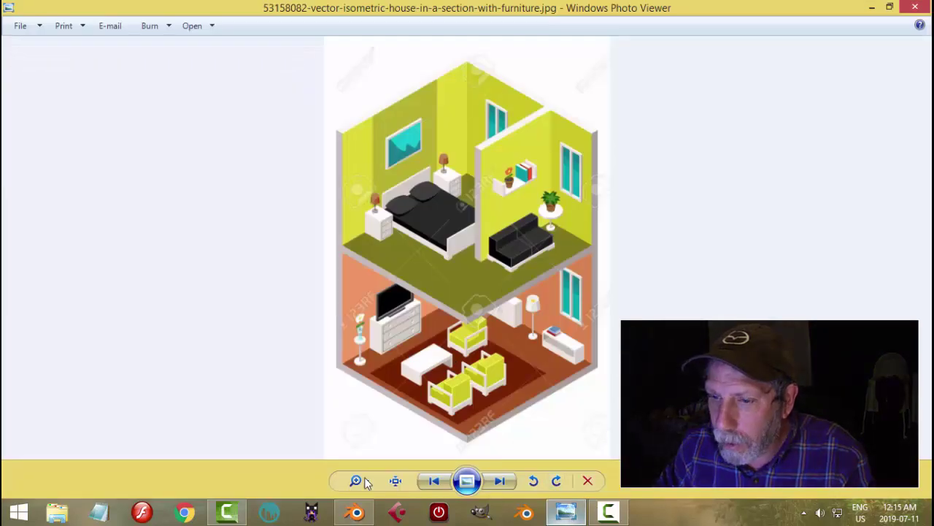
pyautogui.click(356, 511)
pyautogui.moveTo(510, 298); pyautogui.dragTo(531, 300, button='middle')
pyautogui.press('Tab')
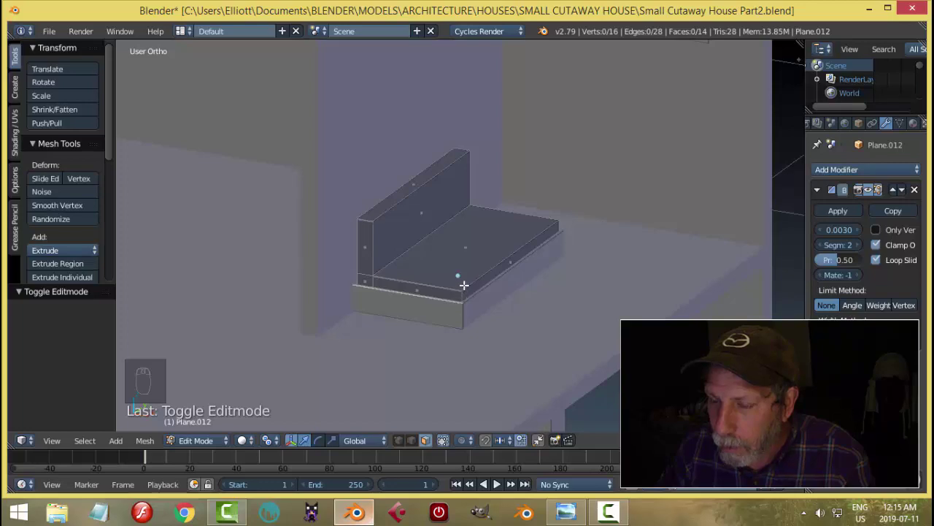
pyautogui.press('a')
pyautogui.moveTo(435, 191); pyautogui.dragTo(458, 227, button='middle')
pyautogui.press('a')
# Step: Select the cushion's two bottom faces and lower them 0.033 along Z to thicken the seat
pyautogui.rightClick(461, 212)
pyautogui.keyDown('shift'); pyautogui.rightClick(326, 184); pyautogui.keyUp('shift')
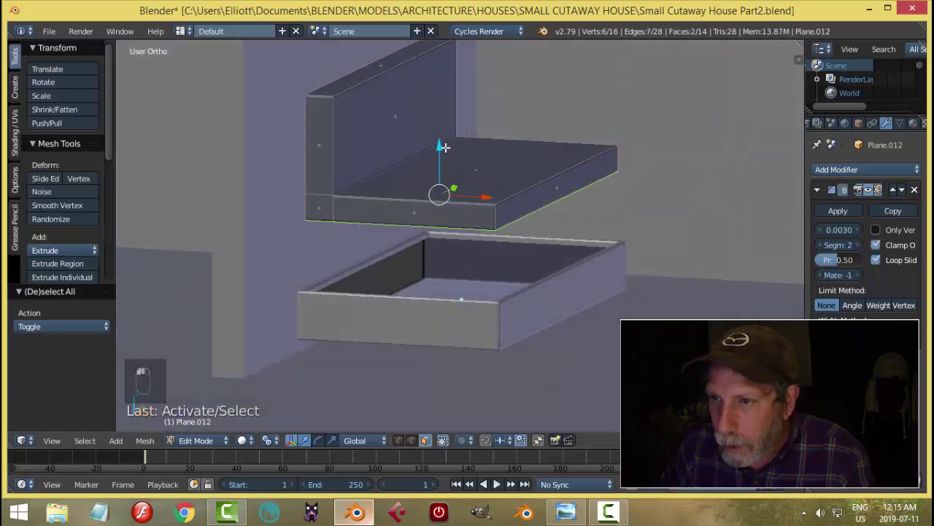
pyautogui.moveTo(441, 147); pyautogui.dragTo(443, 158)
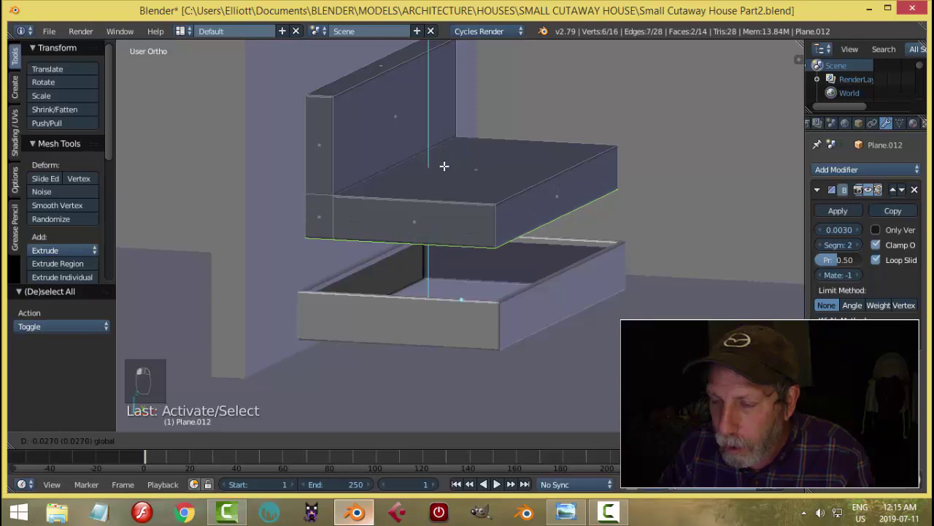
pyautogui.click(445, 183)
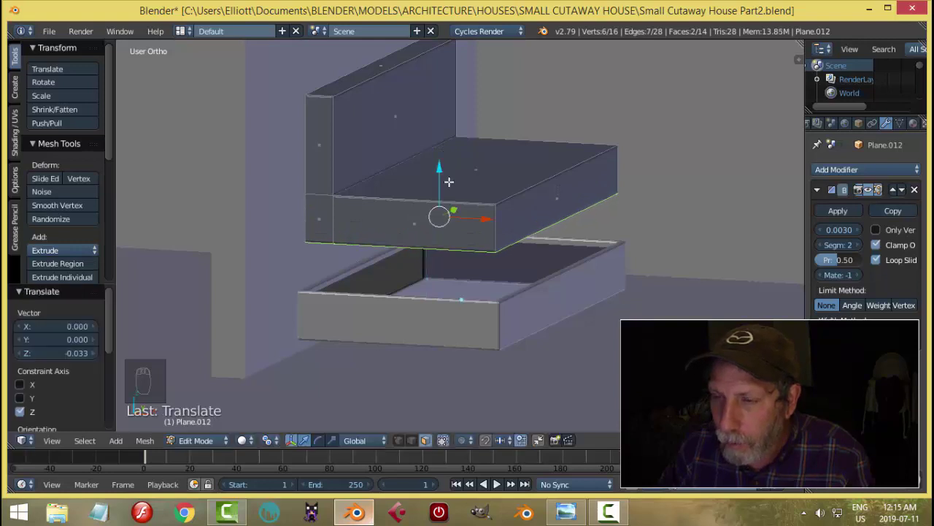
pyautogui.press('a')
# Step: Select the backrest's front edge loop in wireframe front view and move it 0.031 along X to thicken the backrest
pyautogui.moveTo(465, 209); pyautogui.dragTo(428, 200, button='middle')
pyautogui.hotkey('ctrl', 'Tab')
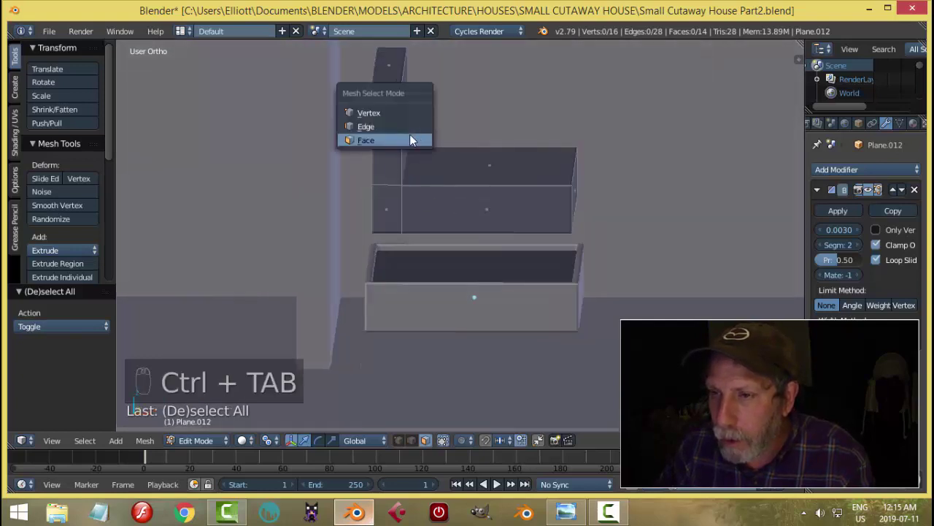
pyautogui.click(406, 128)
pyautogui.press('KP_1')
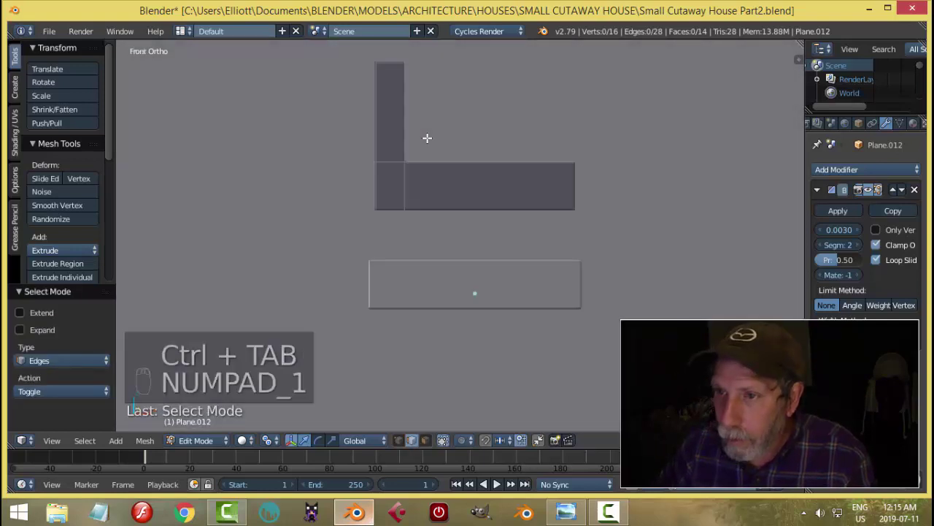
pyautogui.press('z')
pyautogui.click(547, 139)
pyautogui.press('b')
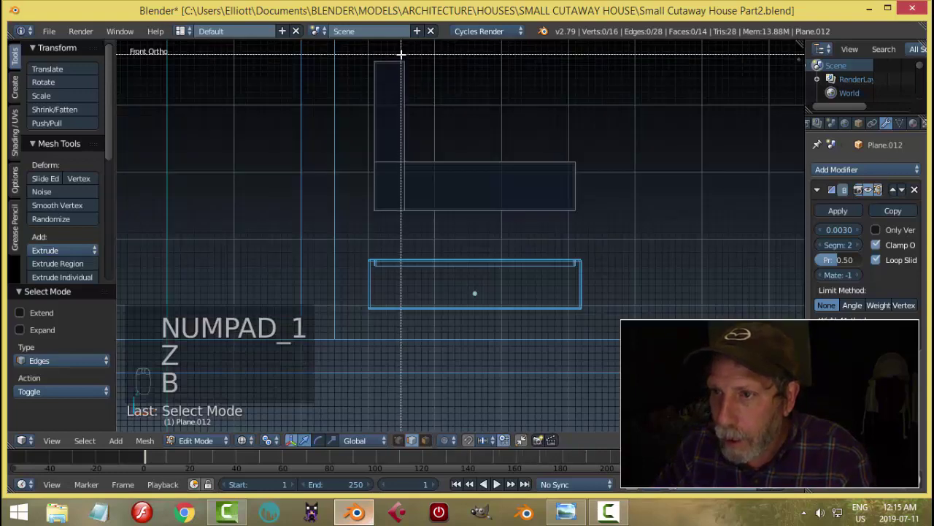
pyautogui.moveTo(401, 55); pyautogui.dragTo(449, 219)
pyautogui.moveTo(451, 143); pyautogui.dragTo(462, 146)
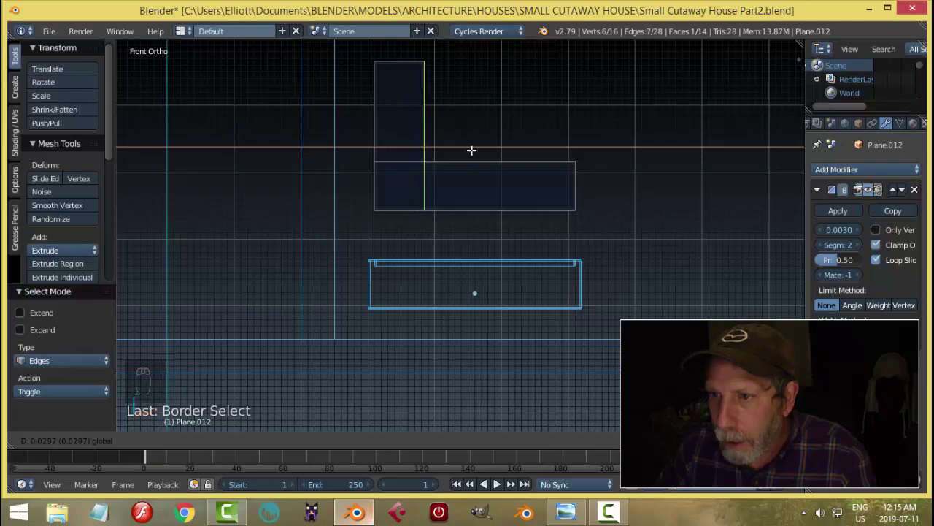
pyautogui.moveTo(471, 151); pyautogui.dragTo(473, 152)
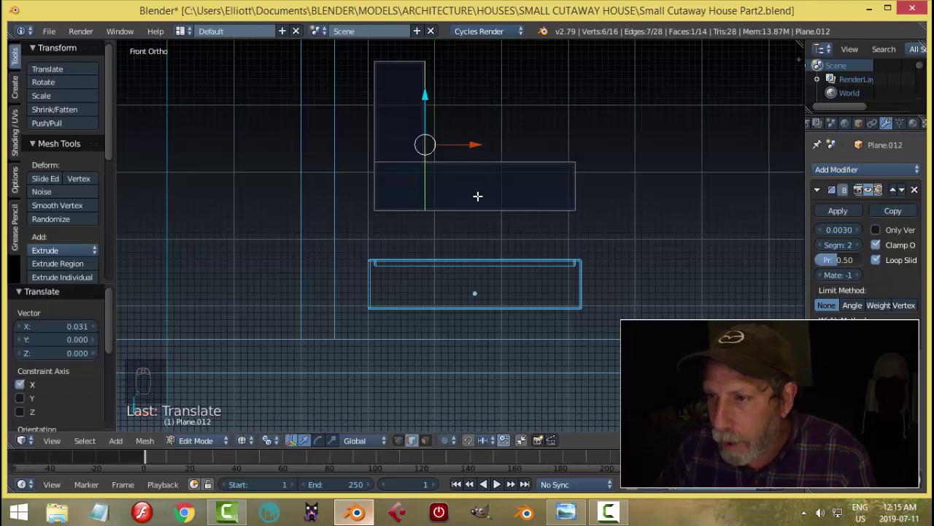
pyautogui.press('a')
# Step: Return to solid shading and object mode, then lower the cushion object 0.083 along Z onto the base and deselect it
pyautogui.moveTo(569, 148); pyautogui.dragTo(523, 181, button='middle')
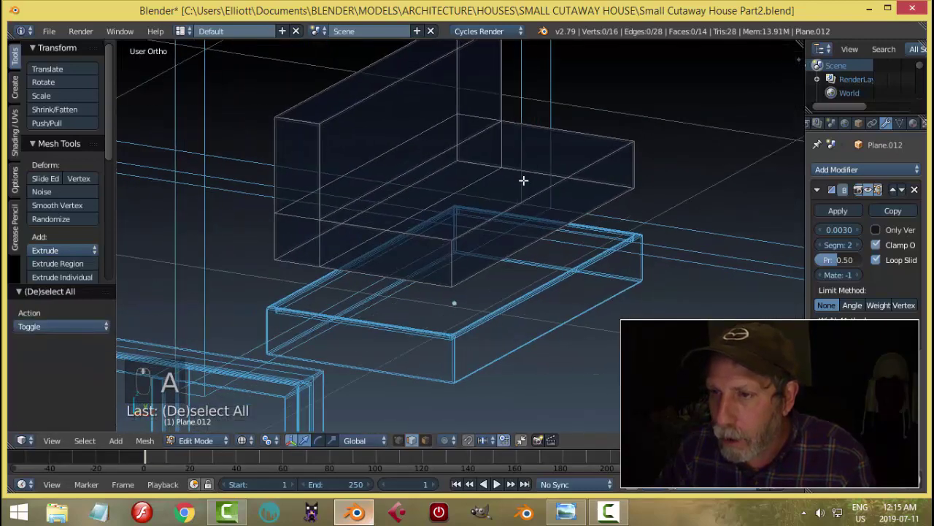
pyautogui.press('z')
pyautogui.click(519, 261)
pyautogui.scroll(-3, 523, 223)
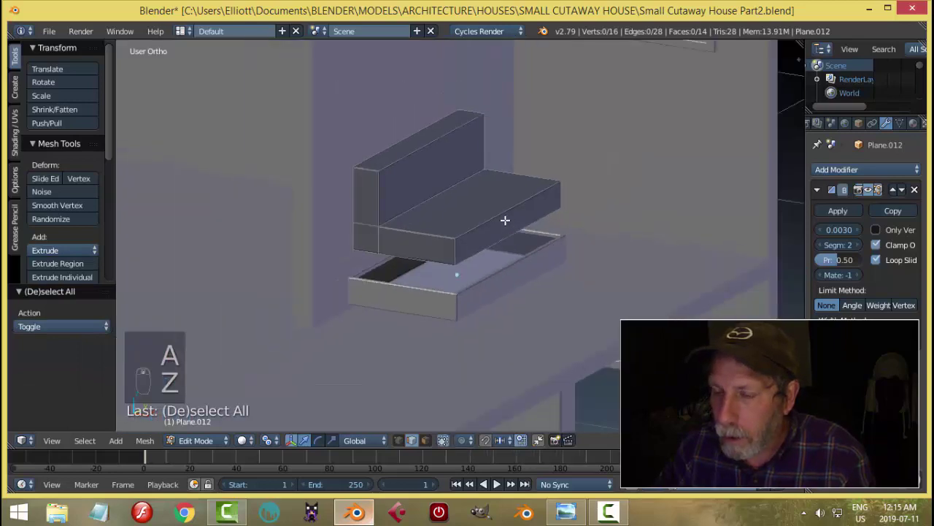
pyautogui.press('Tab')
pyautogui.click(428, 226)
pyautogui.moveTo(461, 227); pyautogui.dragTo(467, 258)
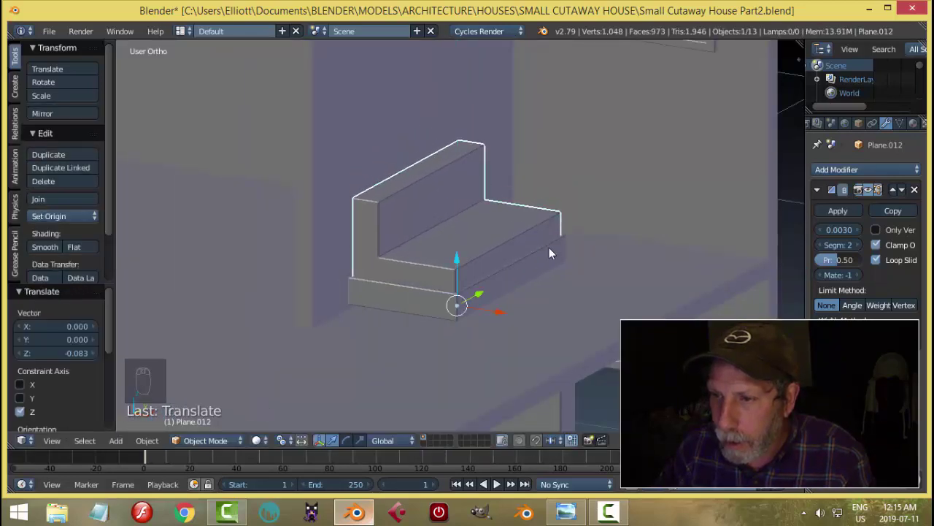
pyautogui.press('a')
# Step: Compare the sofa with the reference picture and raise the cushion object above its base again
pyautogui.scroll(-3, 589, 236)
pyautogui.moveTo(589, 236); pyautogui.dragTo(522, 260, button='middle')
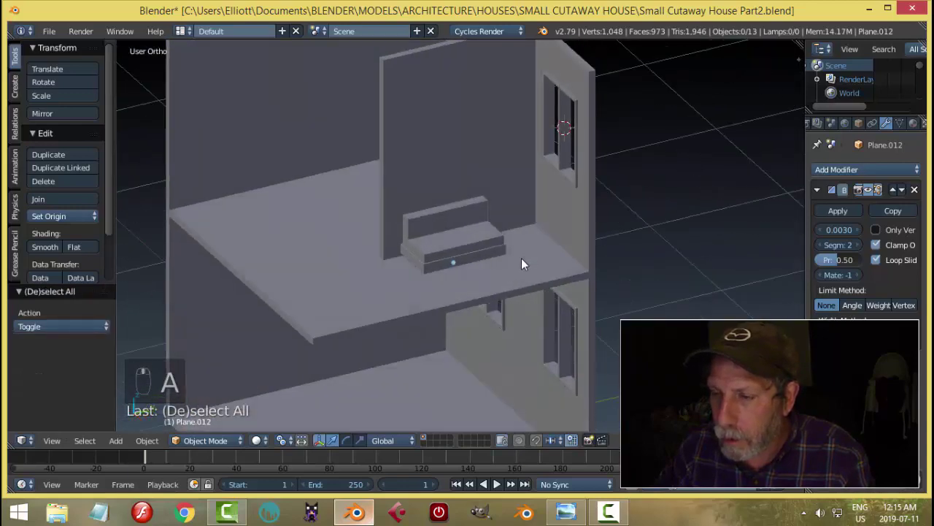
pyautogui.scroll(3, 503, 262)
pyautogui.click(567, 511)
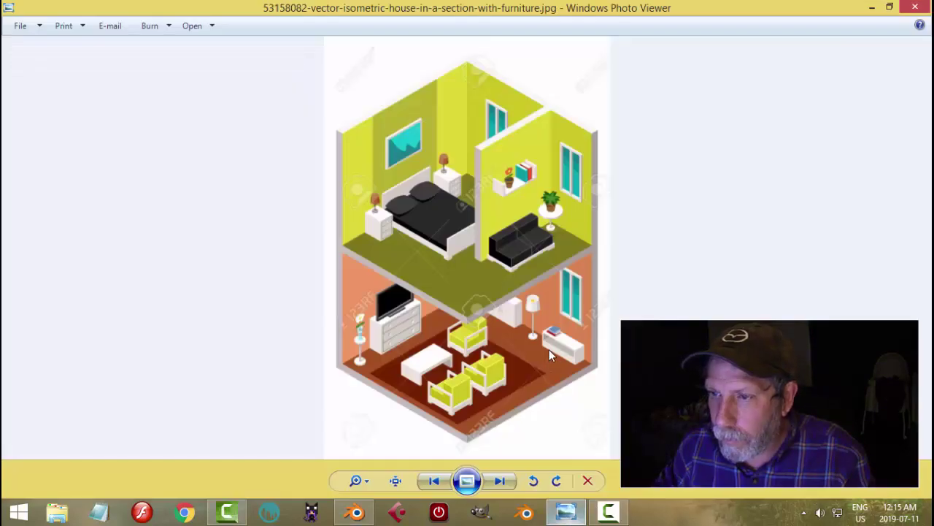
pyautogui.click(357, 513)
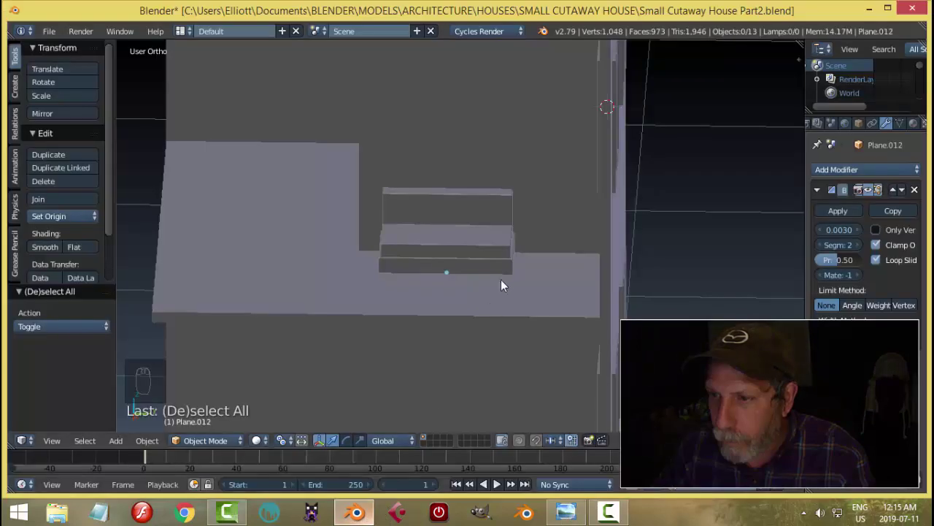
pyautogui.scroll(5, 554, 270)
pyautogui.rightClick(486, 261)
pyautogui.moveTo(485, 257); pyautogui.dragTo(518, 255, button='middle')
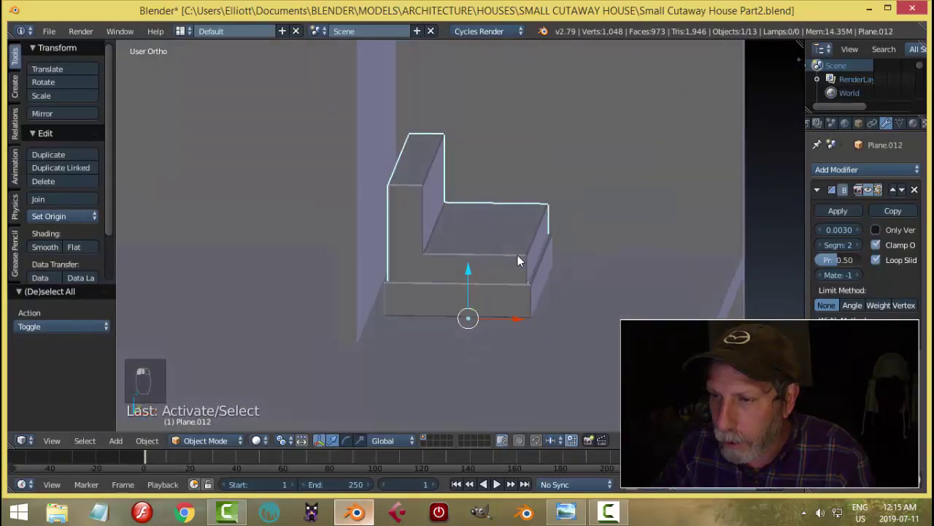
pyautogui.moveTo(472, 271); pyautogui.dragTo(510, 235)
pyautogui.moveTo(583, 232); pyautogui.dragTo(592, 215, button='middle')
# Step: Select the cushion's two bottom faces again and lower them slightly along Z to thicken the seat further
pyautogui.press('Tab')
pyautogui.click(688, 213)
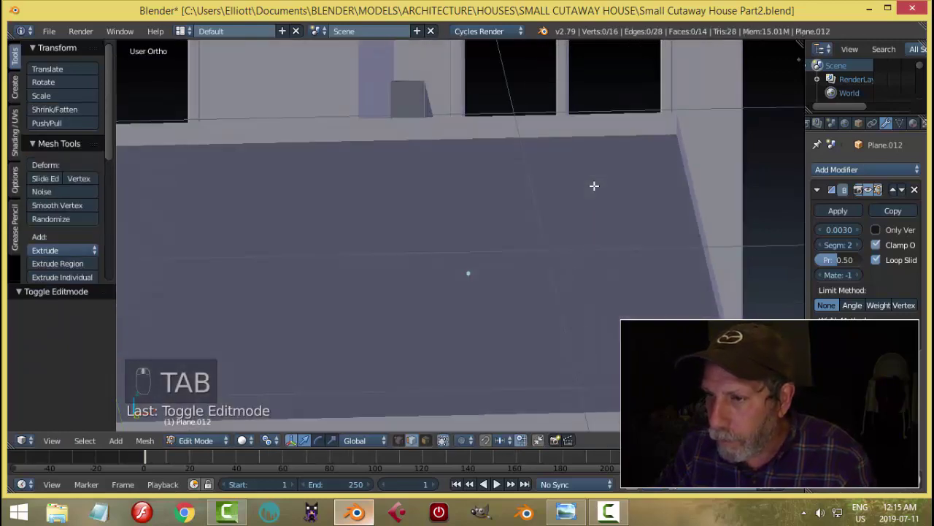
pyautogui.hotkey('ctrl', 'Tab')
pyautogui.click(585, 218)
pyautogui.moveTo(584, 217); pyautogui.dragTo(463, 222, button='middle')
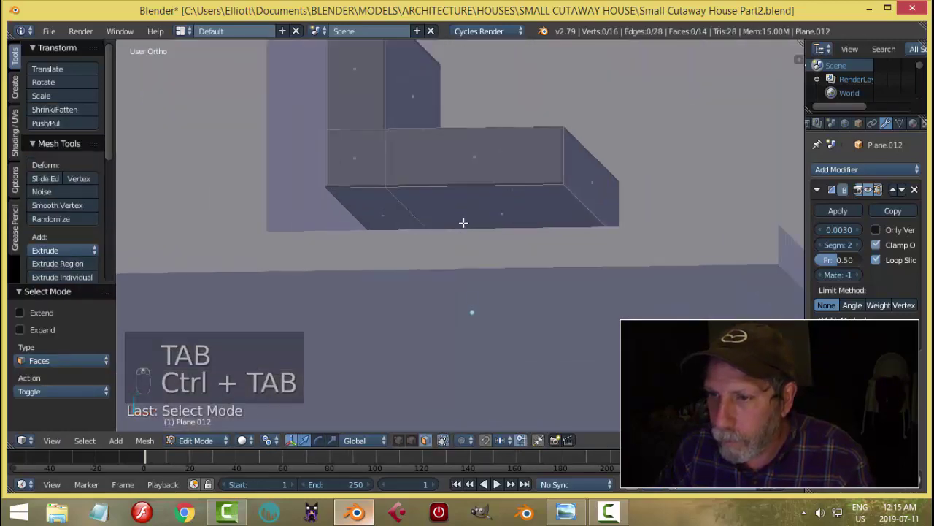
pyautogui.rightClick(386, 211)
pyautogui.moveTo(387, 211); pyautogui.dragTo(526, 215, button='middle')
pyautogui.keyDown('shift'); pyautogui.rightClick(483, 208); pyautogui.keyUp('shift')
pyautogui.press('g')
pyautogui.press('z')
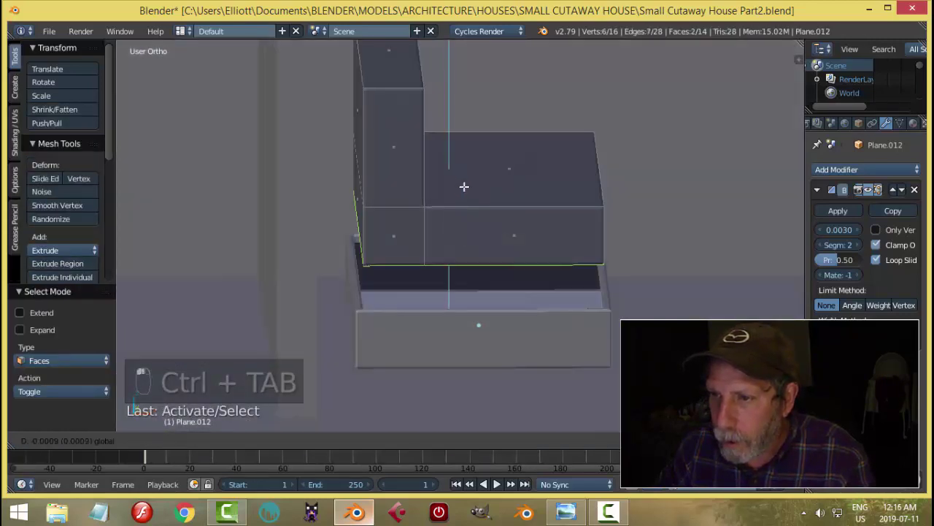
pyautogui.click(464, 198)
pyautogui.press('a')
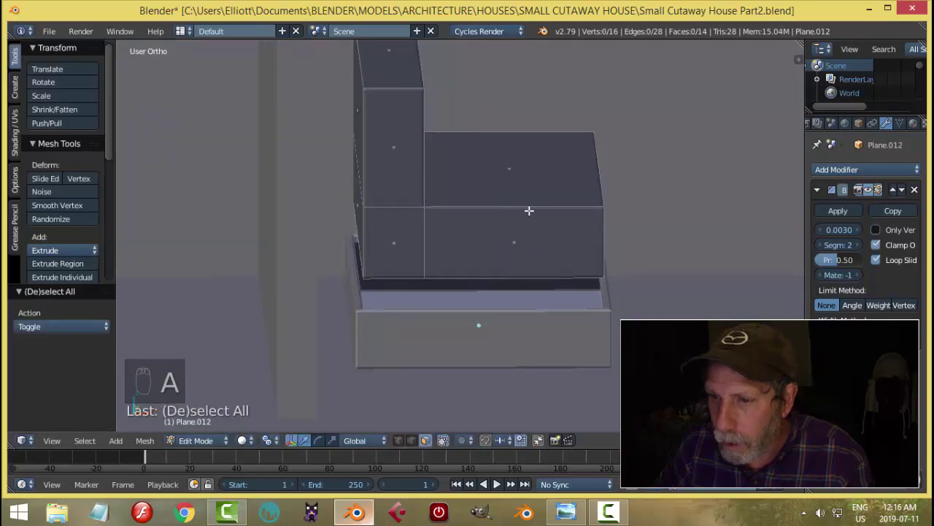
# Step: In wireframe front view, select the backrest's front edge loop and move it slightly along X to thicken the backrest further
pyautogui.press('z')
pyautogui.press('KP_1')
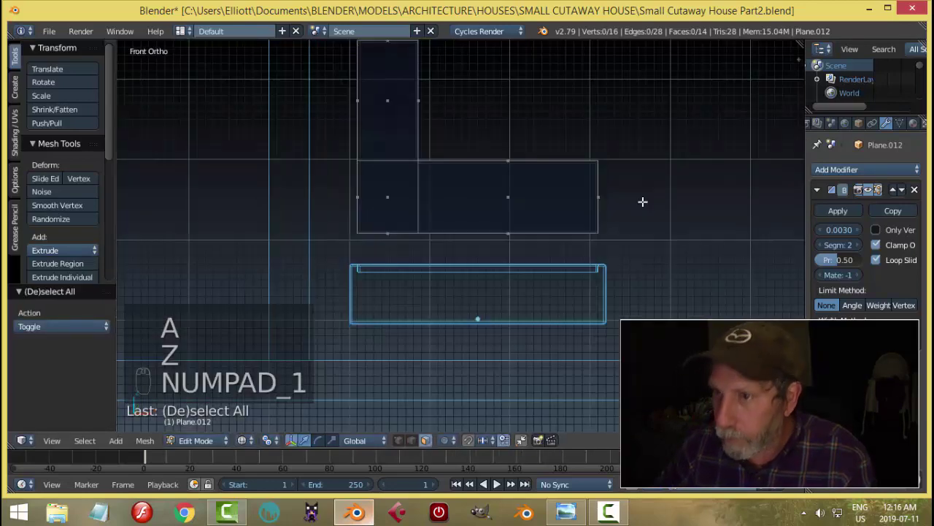
pyautogui.scroll(-2, 540, 191)
pyautogui.press('b')
pyautogui.moveTo(409, 88); pyautogui.dragTo(456, 232)
pyautogui.press('a')
pyautogui.hotkey('ctrl', 'Tab')
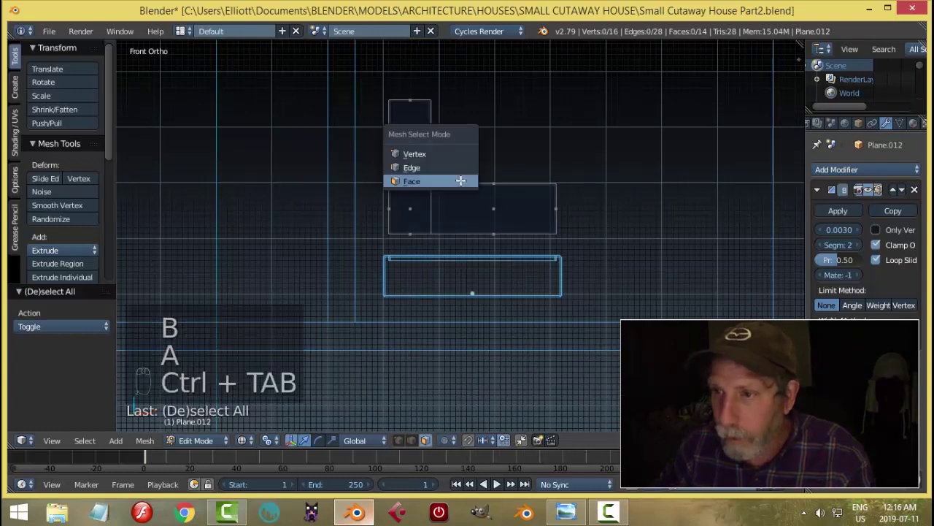
pyautogui.click(437, 169)
pyautogui.press('b')
pyautogui.moveTo(419, 80); pyautogui.dragTo(454, 245)
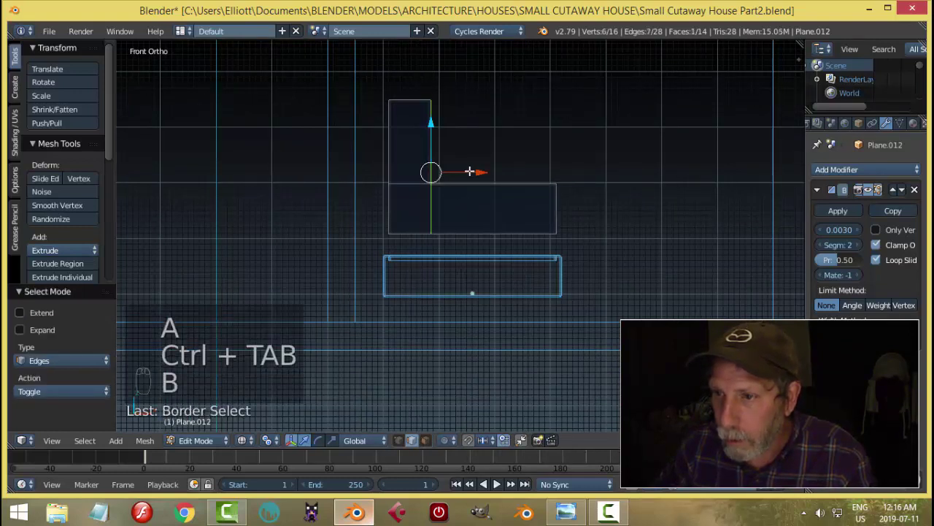
pyautogui.moveTo(475, 171); pyautogui.dragTo(483, 171)
pyautogui.press('a')
# Step: Return to solid shading and object mode, and set the cushion's origin to its geometry
pyautogui.moveTo(543, 168); pyautogui.dragTo(553, 194, button='middle')
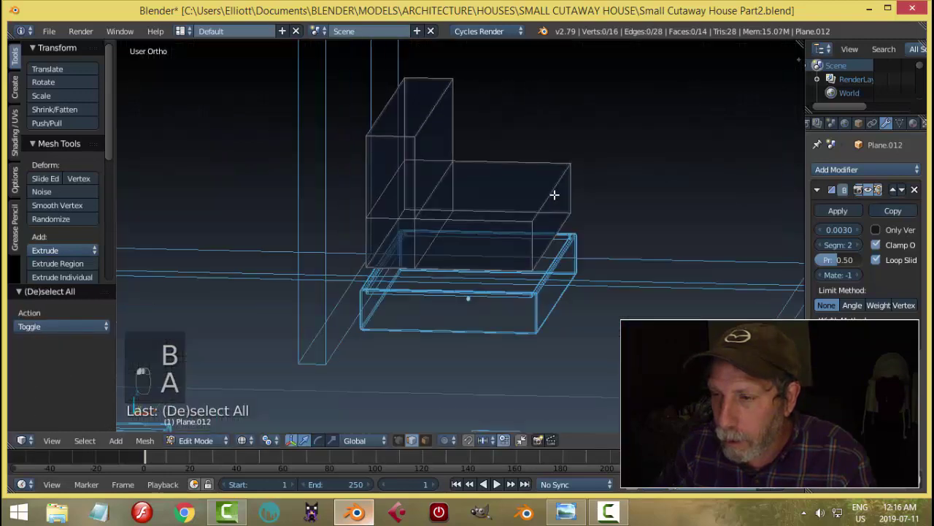
pyautogui.scroll(2, 545, 199)
pyautogui.press('z')
pyautogui.click(548, 278)
pyautogui.moveTo(548, 278)
pyautogui.mouseDown(button='middle')
pyautogui.moveTo(582, 246)
pyautogui.moveTo(507, 251)
pyautogui.moveTo(548, 231)
pyautogui.mouseUp(button='middle')
pyautogui.press('Tab')
pyautogui.click(452, 234)
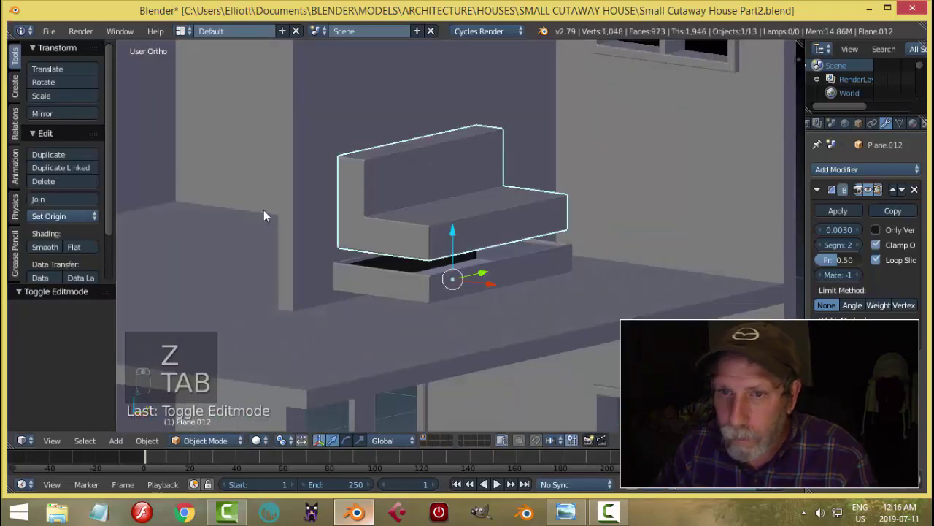
pyautogui.click(50, 212)
pyautogui.click(63, 246)
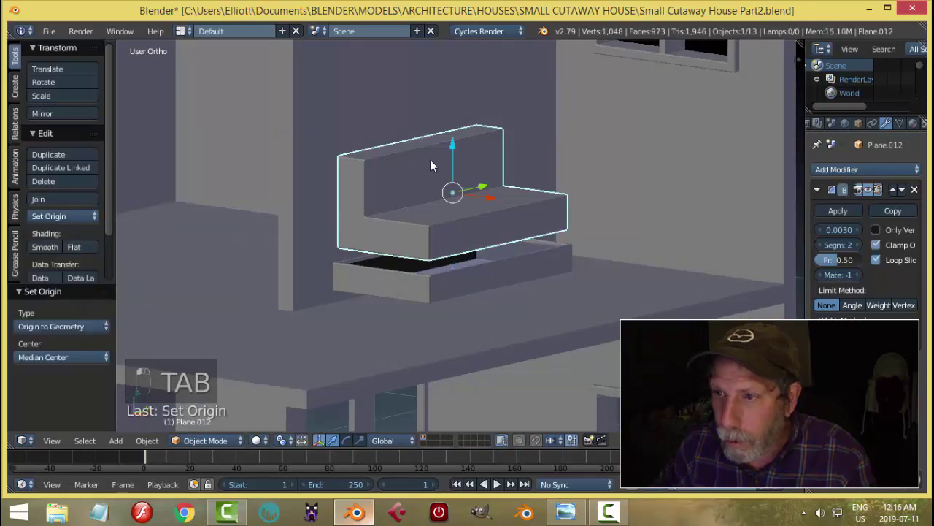
# Step: Lower the cushion object along Z onto the base, deselect it and compare the sofa with the reference picture
pyautogui.moveTo(452, 144); pyautogui.dragTo(452, 164, button='middle')
pyautogui.press('a')
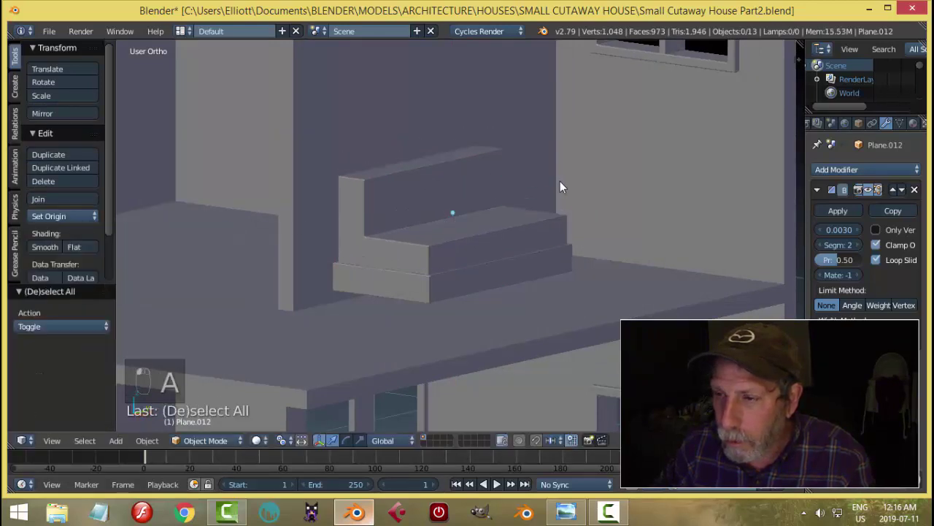
pyautogui.moveTo(560, 182); pyautogui.dragTo(517, 224, button='middle')
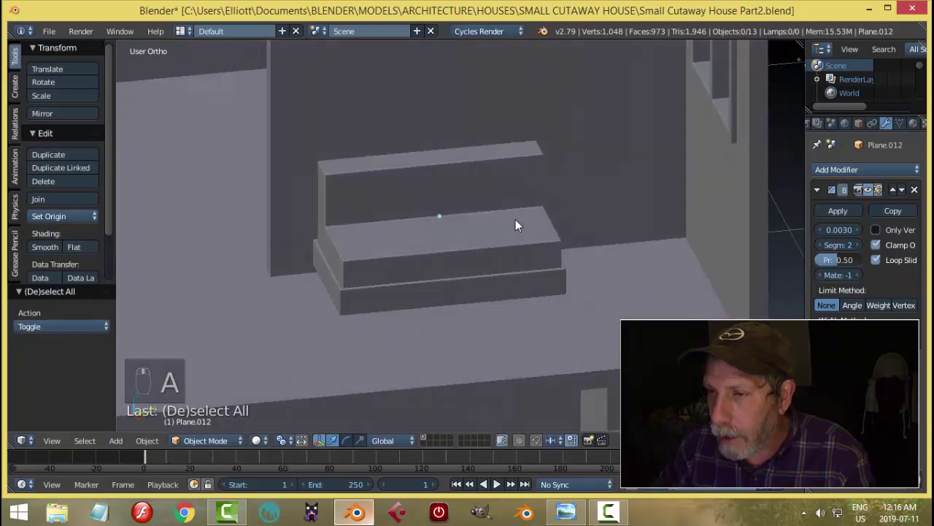
pyautogui.hotkey('alt', 'Tab')
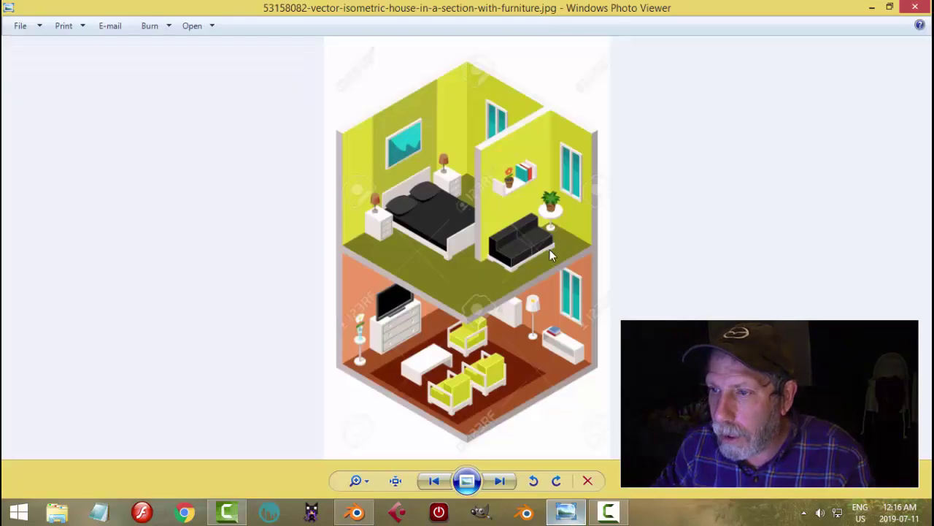
pyautogui.hotkey('alt', 'Tab')
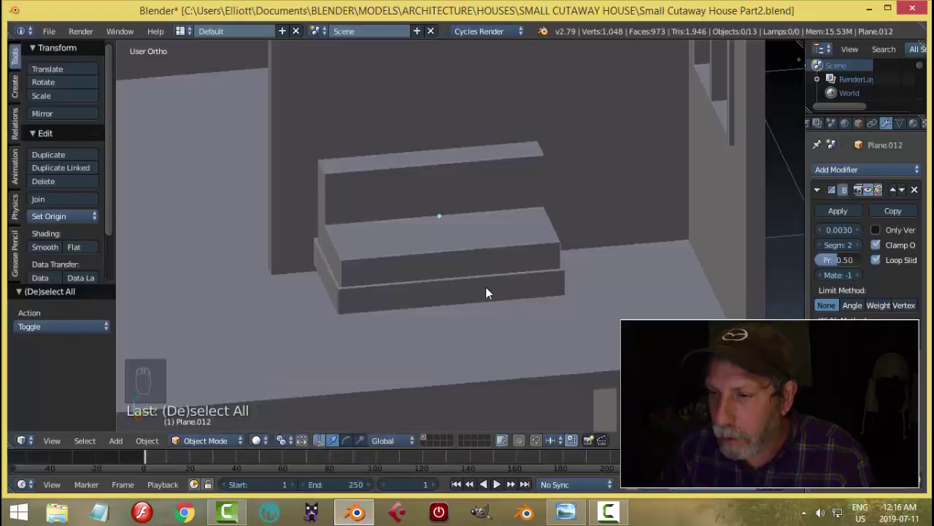
# Step: Scale the sofa base and cushion together along Y to shorten the sofa slightly, and save the file over the existing one
pyautogui.rightClick(486, 281)
pyautogui.keyDown('shift'); pyautogui.rightClick(562, 252); pyautogui.keyUp('shift')
pyautogui.moveTo(563, 251); pyautogui.dragTo(544, 254, button='middle')
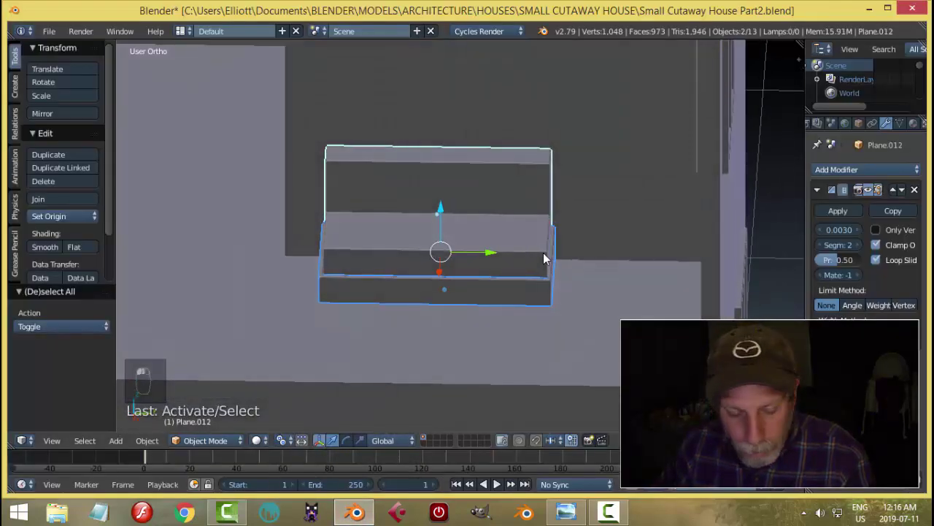
pyautogui.press('s')
pyautogui.press('y')
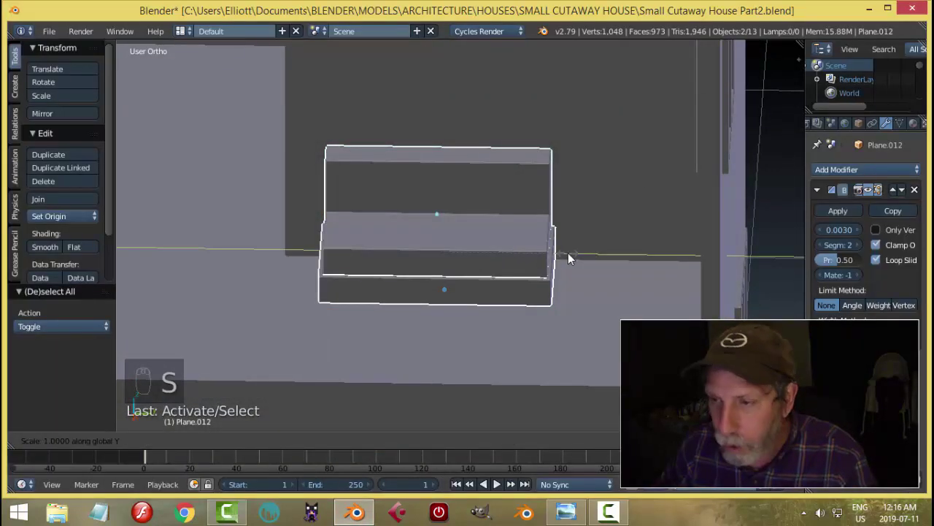
pyautogui.click(559, 252)
pyautogui.press('a')
pyautogui.moveTo(527, 259)
pyautogui.mouseDown(button='middle')
pyautogui.moveTo(536, 239)
pyautogui.moveTo(533, 263)
pyautogui.moveTo(549, 258)
pyautogui.moveTo(491, 282)
pyautogui.moveTo(522, 250)
pyautogui.moveTo(512, 257)
pyautogui.mouseUp(button='middle')
pyautogui.hotkey('ctrl', 's')
pyautogui.click(548, 258)
# Step: Add one centred loop cut dividing the cushion into two equal seats, and check the division against the reference picture
pyautogui.rightClick(522, 250)
pyautogui.press('Tab')
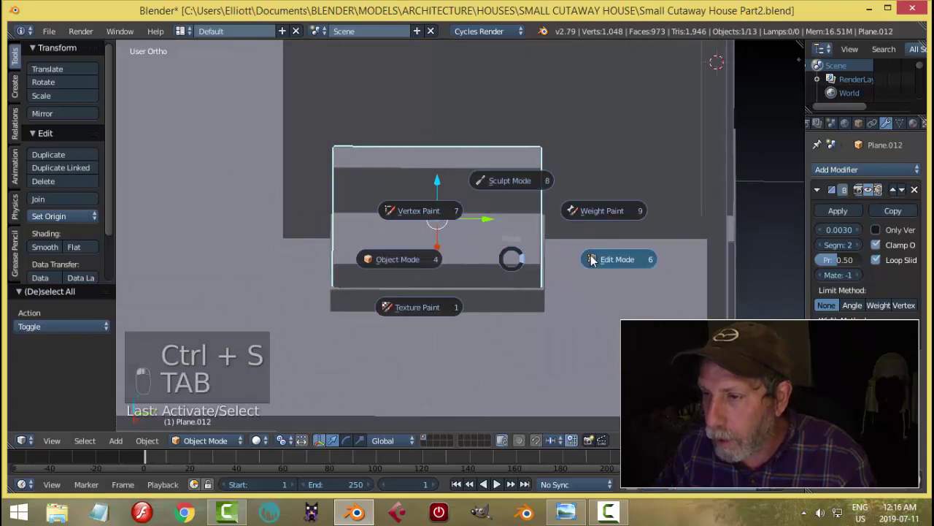
pyautogui.hotkey('ctrl', 'r')
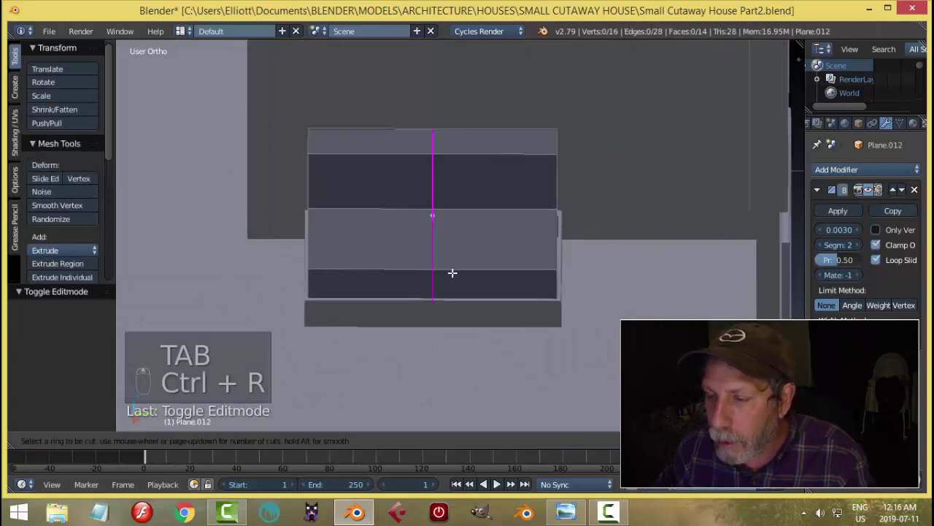
pyautogui.click(453, 272)
pyautogui.rightClick(486, 265)
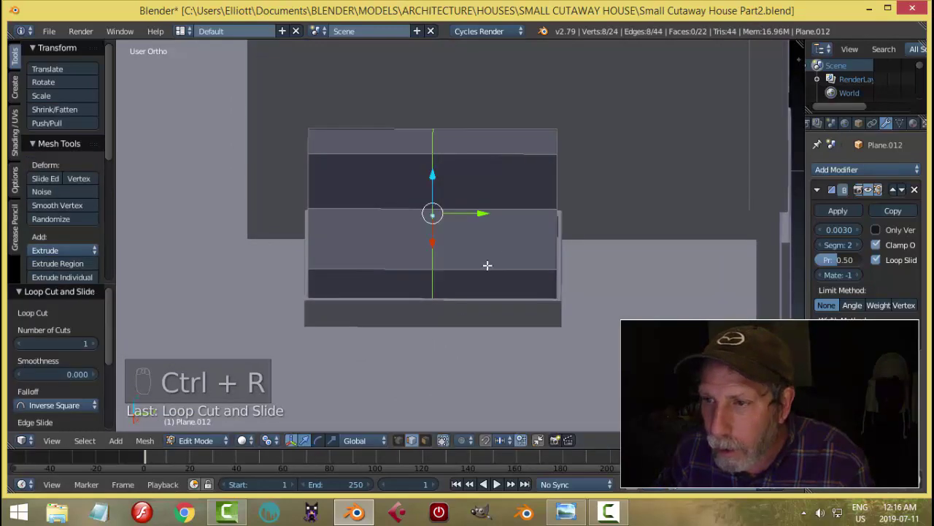
pyautogui.moveTo(486, 265); pyautogui.dragTo(540, 241, button='middle')
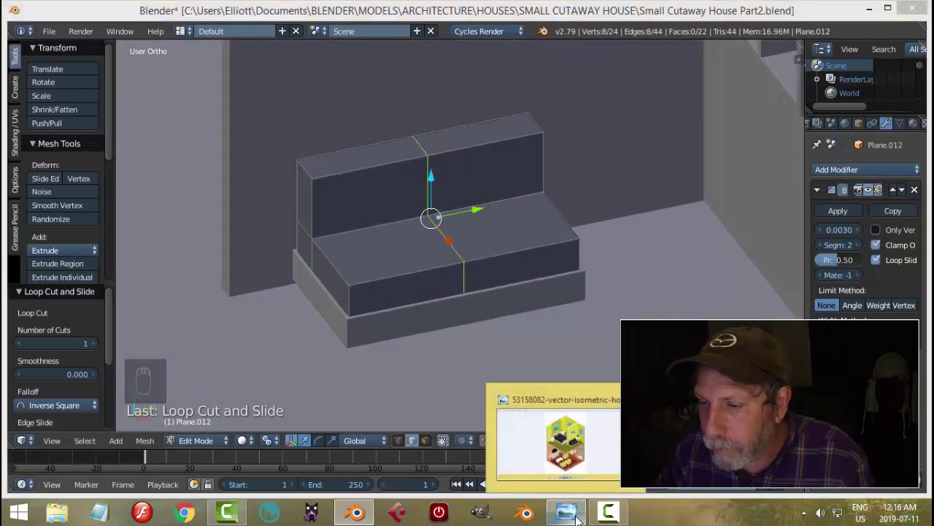
pyautogui.click(566, 511)
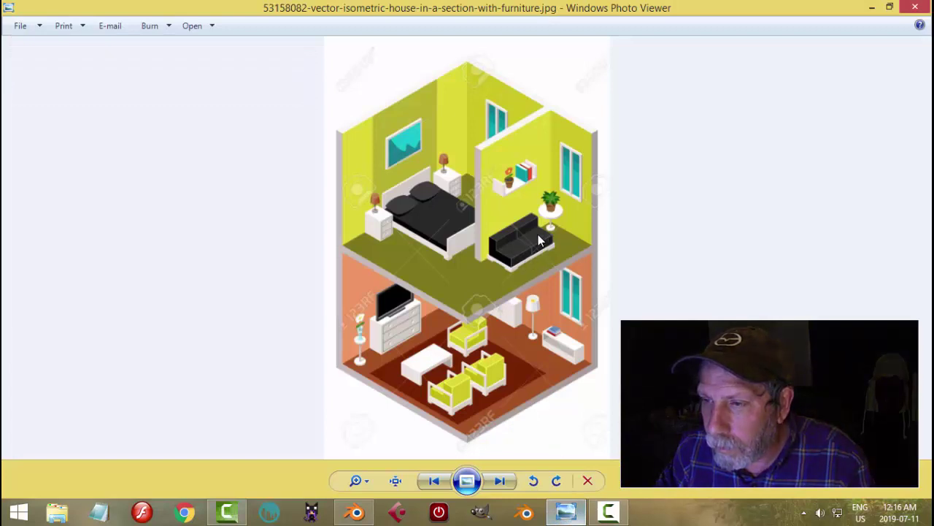
pyautogui.click(356, 511)
pyautogui.moveTo(517, 303); pyautogui.dragTo(503, 279, button='middle')
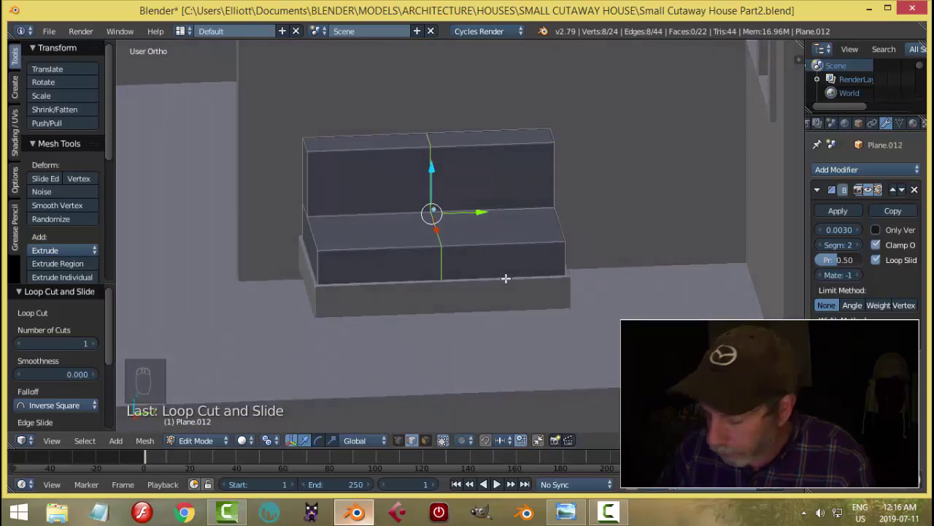
# Step: In wireframe right view, delete the vertices at the cushion's +Y end to remove that half, and return to solid shading
pyautogui.press('a')
pyautogui.press('KP_1')
pyautogui.press('KP_3')
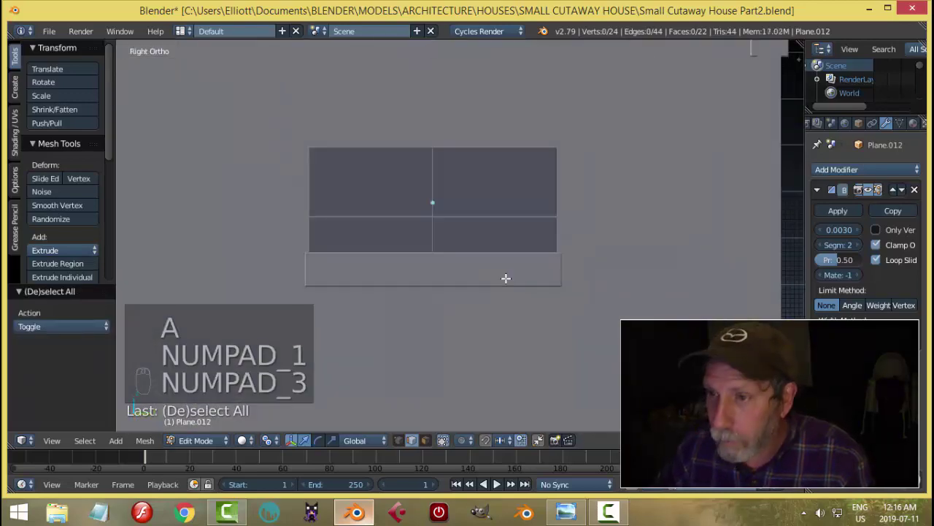
pyautogui.press('z')
pyautogui.press('b')
pyautogui.moveTo(596, 296); pyautogui.dragTo(527, 105)
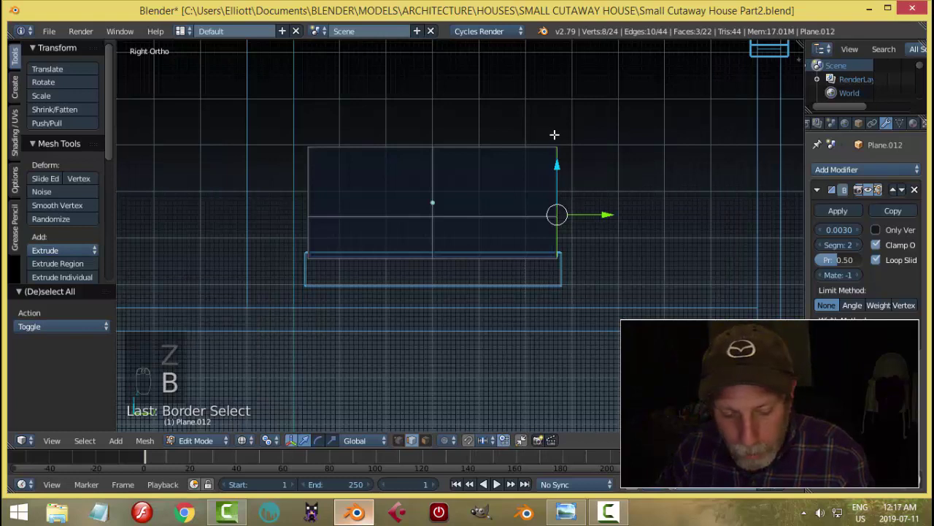
pyautogui.press('x')
pyautogui.click(554, 135)
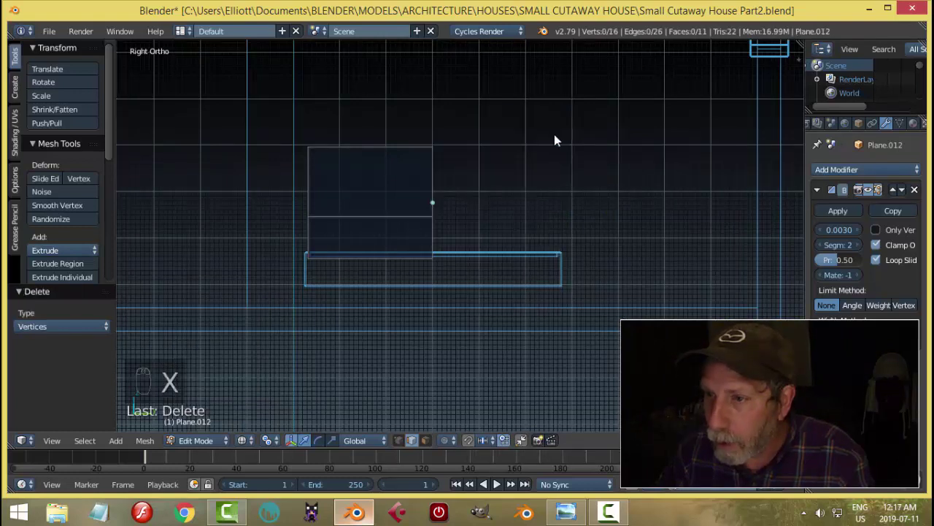
pyautogui.press('z')
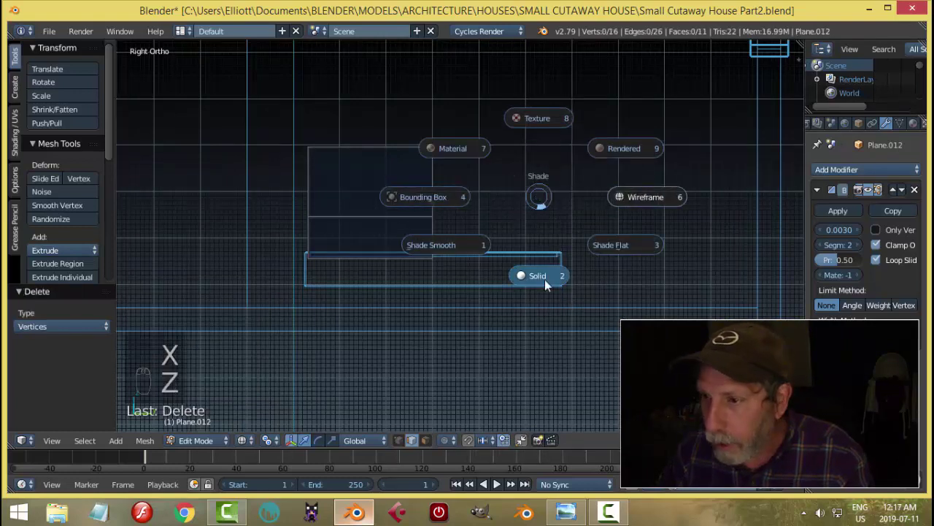
pyautogui.click(544, 279)
# Step: In vertex mode, join the inner seat corner to the back vertex and to the bottom vertex with edges across the open side
pyautogui.moveTo(586, 246)
pyautogui.mouseDown(button='middle')
pyautogui.moveTo(506, 265)
pyautogui.moveTo(530, 256)
pyautogui.moveTo(523, 240)
pyautogui.mouseUp(button='middle')
pyautogui.hotkey('ctrl', 'Tab')
pyautogui.click(511, 225)
pyautogui.scroll(2, 504, 208)
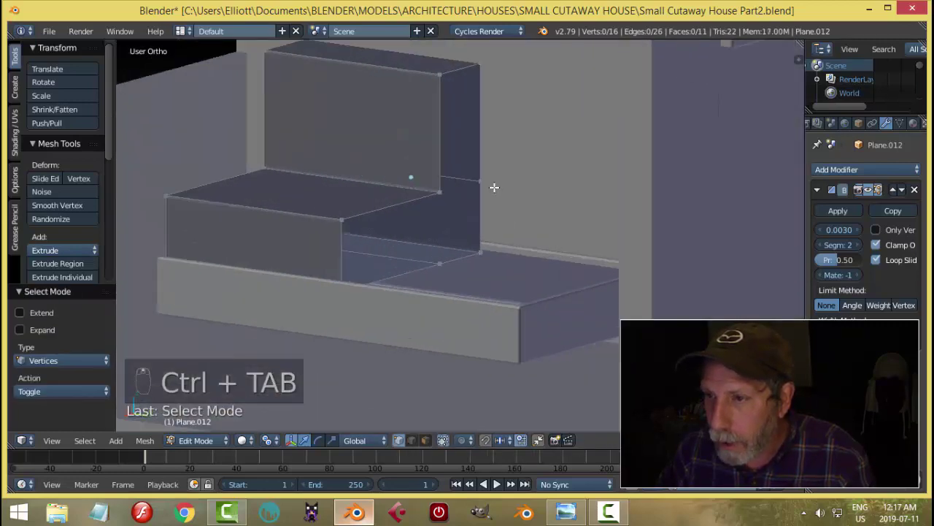
pyautogui.press('f')
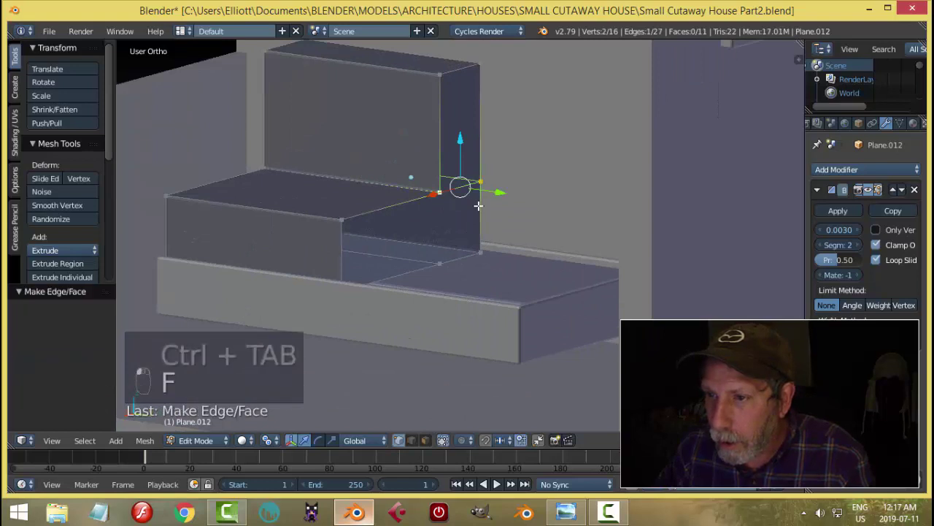
pyautogui.press('a')
pyautogui.moveTo(494, 217); pyautogui.dragTo(449, 191, button='middle')
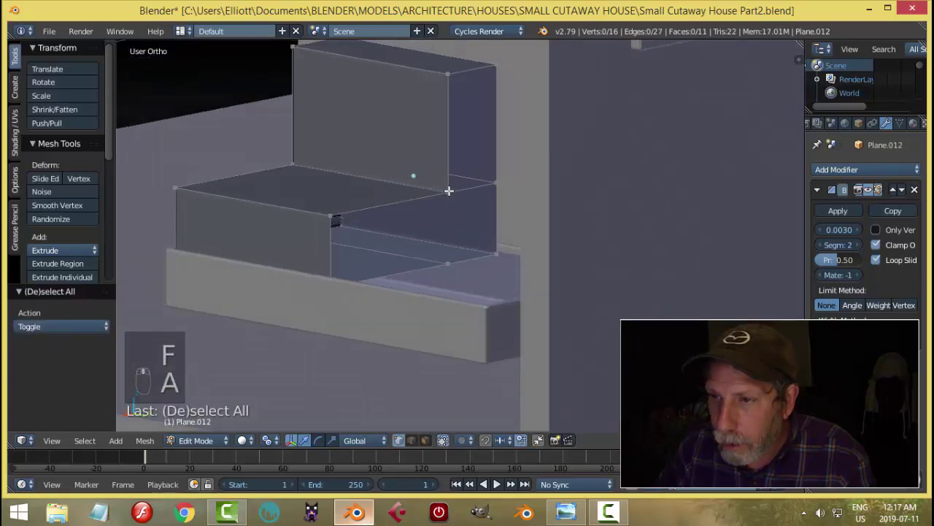
pyautogui.press('a')
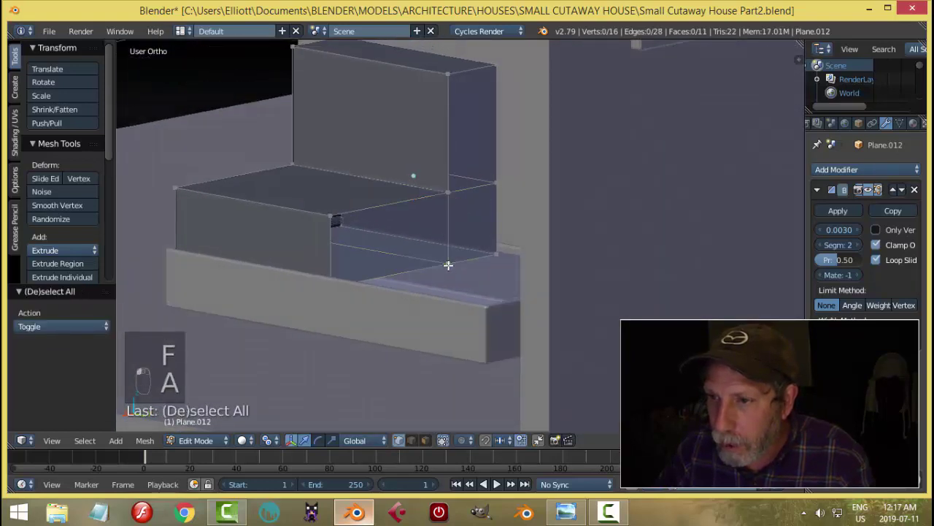
# Step: In edge mode, fill the cushion's open side with three faces covering the backrest, back corner and seat
pyautogui.hotkey('ctrl', 'Tab')
pyautogui.click(416, 284)
pyautogui.rightClick(495, 122)
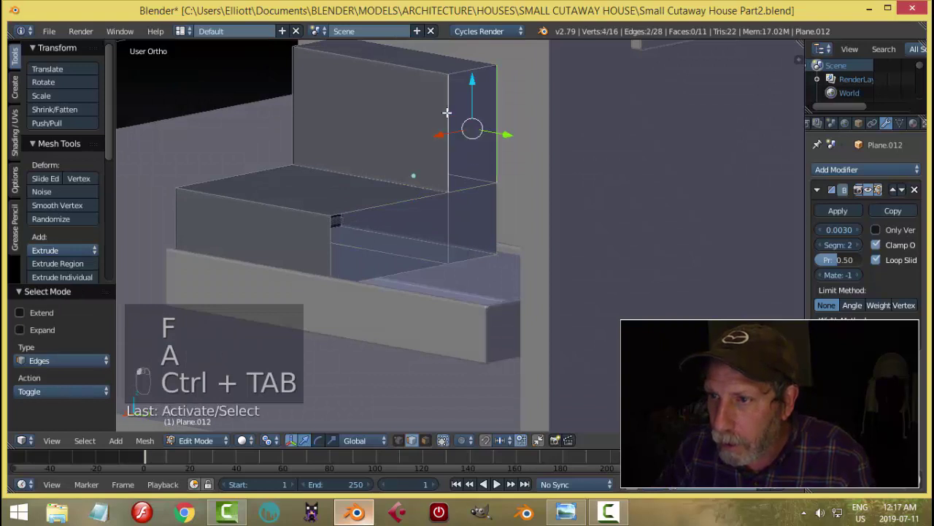
pyautogui.press('f')
pyautogui.rightClick(482, 209)
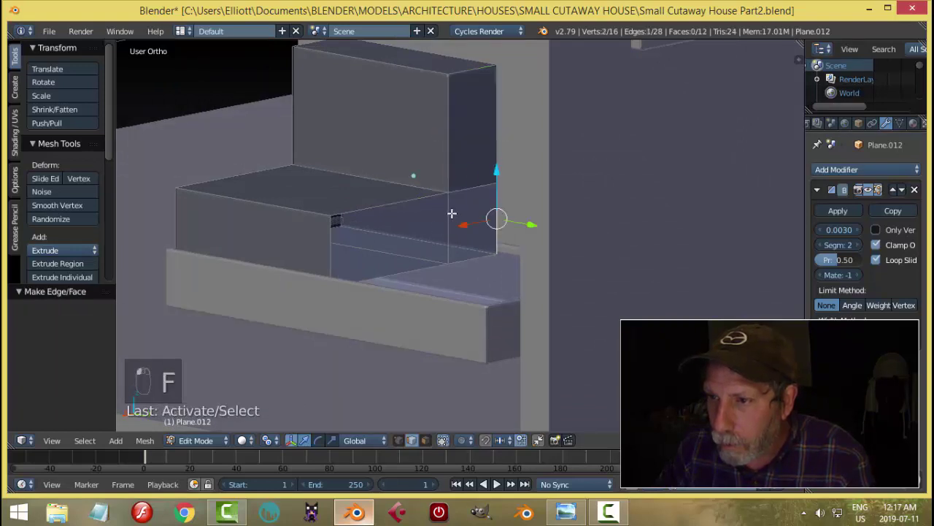
pyautogui.press('f')
pyautogui.rightClick(449, 212)
pyautogui.press('f')
pyautogui.press('a')
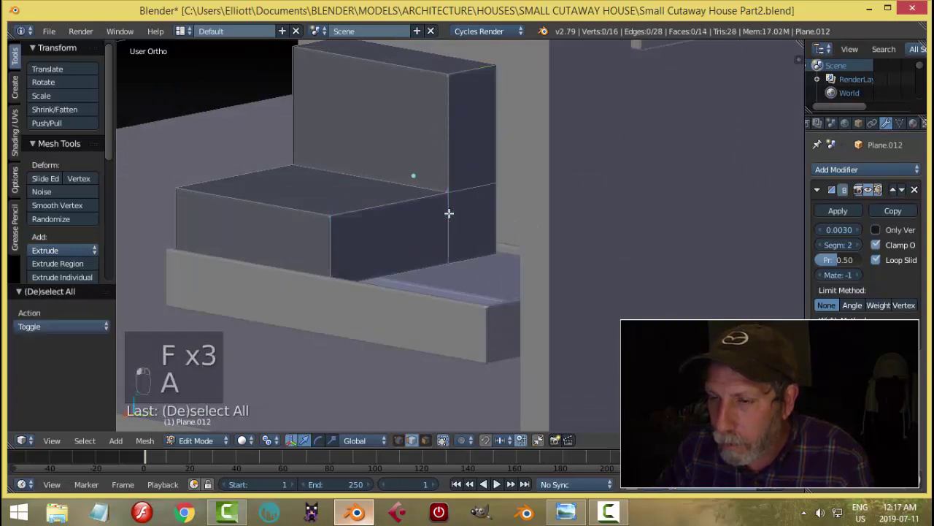
# Step: Return to object mode, duplicate the cushion and move the copy about 0.27 along +Y onto the empty half of the base
pyautogui.scroll(-5, 449, 212)
pyautogui.scroll(2, 455, 219)
pyautogui.press('Tab')
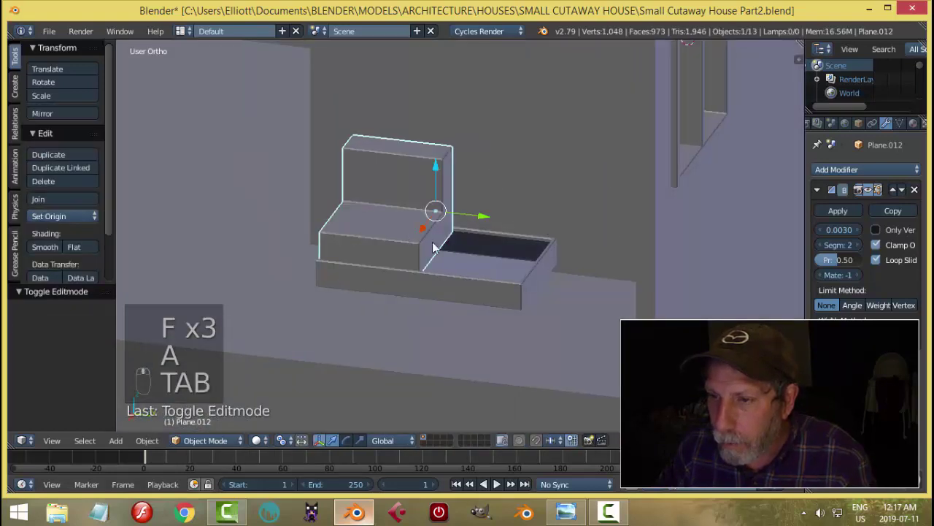
pyautogui.moveTo(433, 247); pyautogui.dragTo(458, 232, button='middle')
pyautogui.hotkey('shift', 'd')
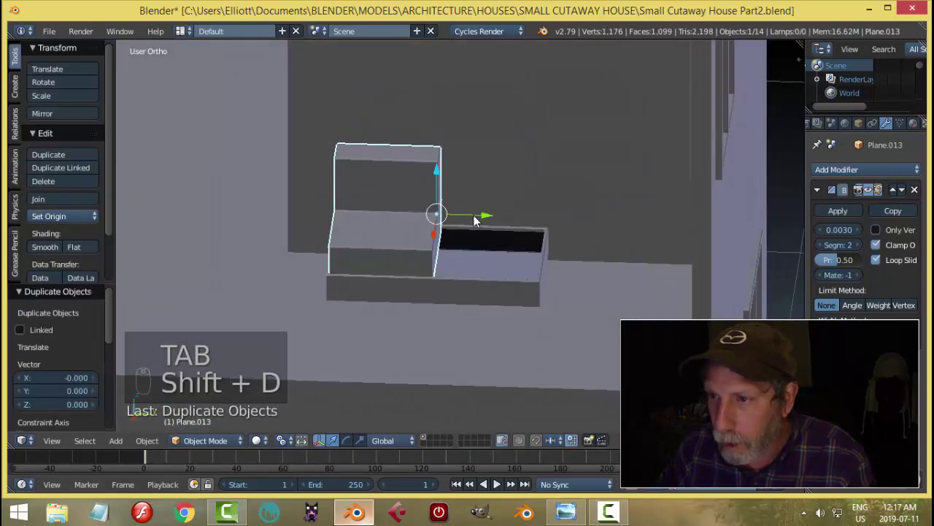
pyautogui.middleClick(569, 239)
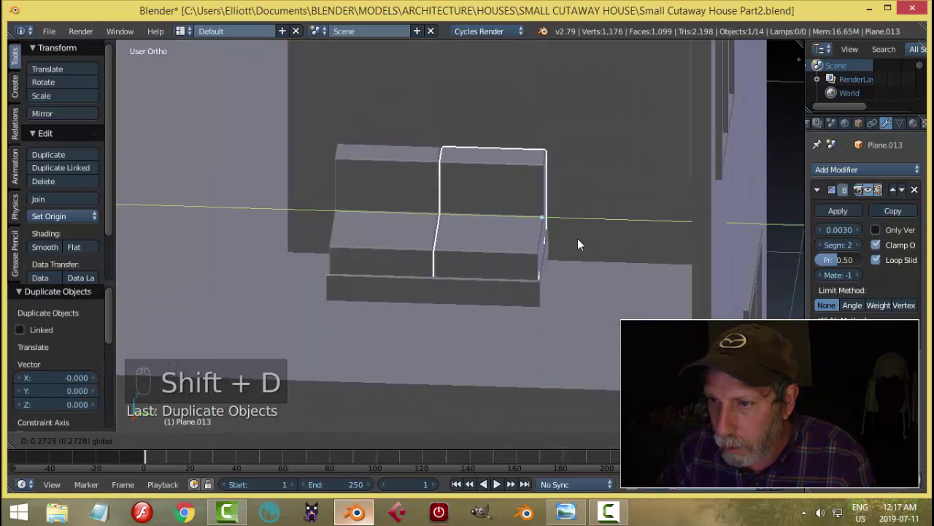
pyautogui.click(578, 238)
pyautogui.press('a')
# Step: Link the sofa base's modifiers to each of the two cushions
pyautogui.moveTo(502, 252)
pyautogui.mouseDown(button='middle')
pyautogui.moveTo(521, 248)
pyautogui.moveTo(506, 246)
pyautogui.mouseUp(button='middle')
pyautogui.rightClick(485, 285)
pyautogui.keyDown('shift'); pyautogui.rightClick(485, 293); pyautogui.keyUp('shift')
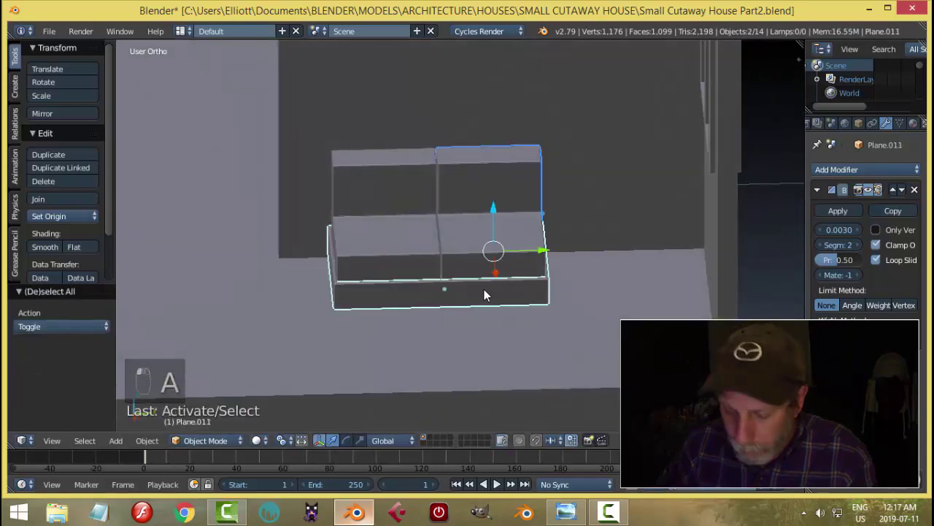
pyautogui.hotkey('ctrl', 'l')
pyautogui.click(484, 294)
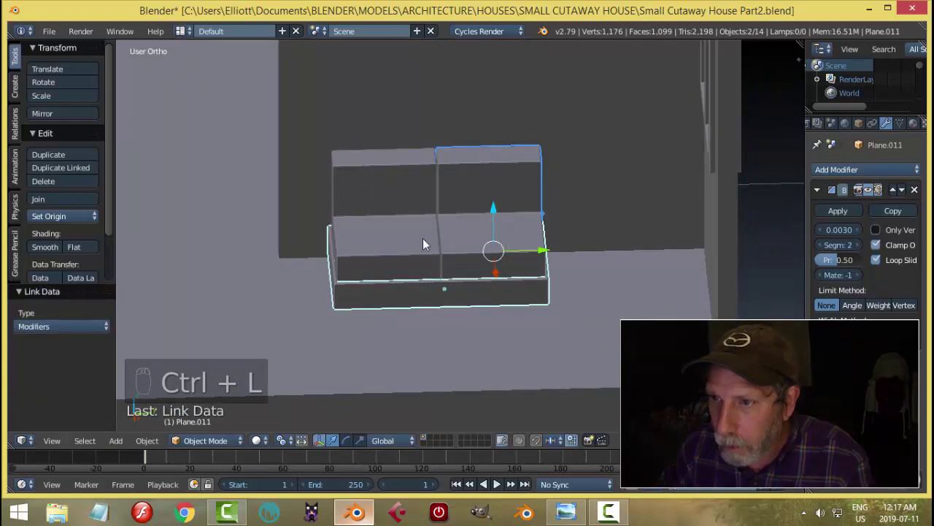
pyautogui.rightClick(404, 191)
pyautogui.keyDown('shift'); pyautogui.rightClick(428, 298); pyautogui.keyUp('shift')
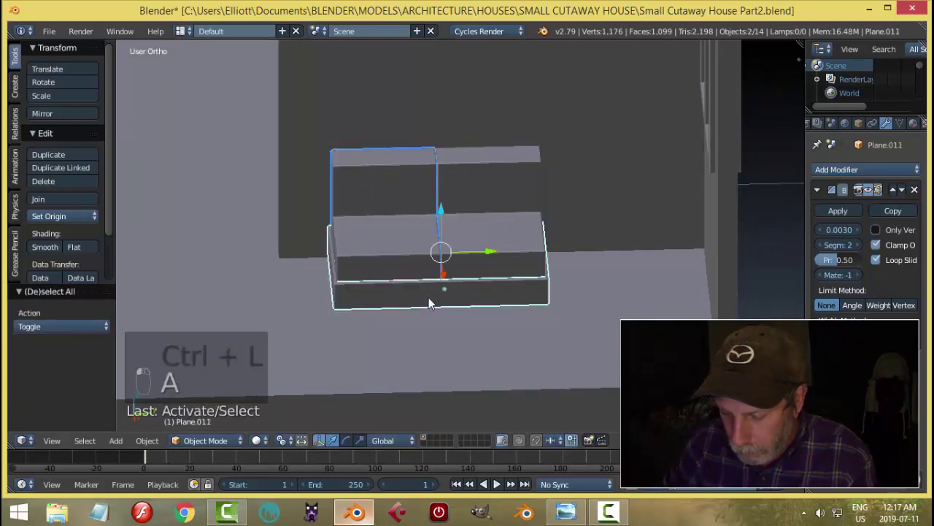
pyautogui.hotkey('ctrl', 'l')
pyautogui.click(429, 298)
pyautogui.press('a')
# Step: Set the bevel width of the -Y cushion to 0.0060
pyautogui.scroll(5, 545, 251)
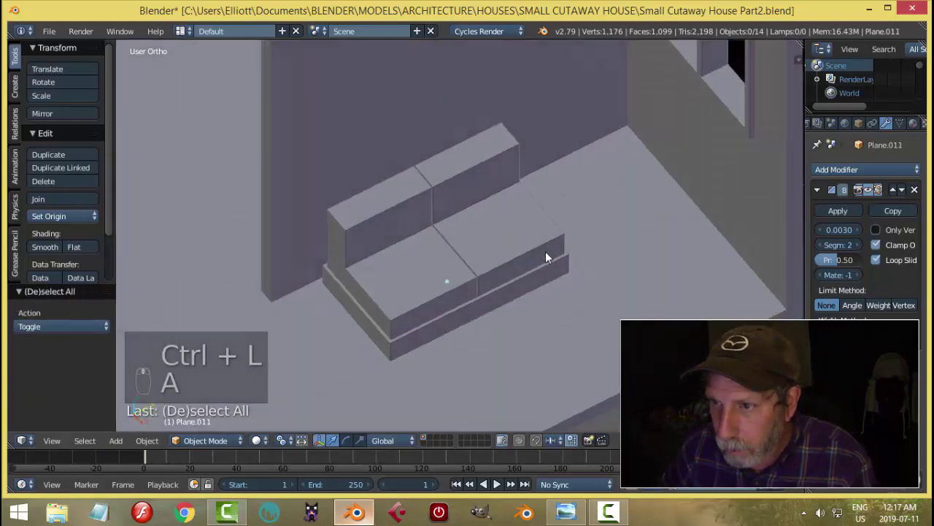
pyautogui.scroll(-4, 446, 268)
pyautogui.rightClick(371, 235)
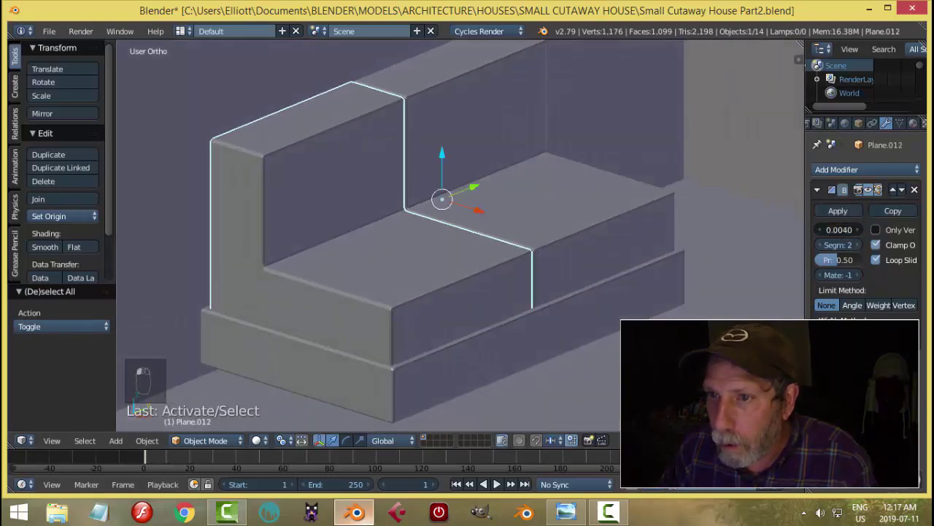
pyautogui.moveTo(839, 229); pyautogui.dragTo(850, 230)
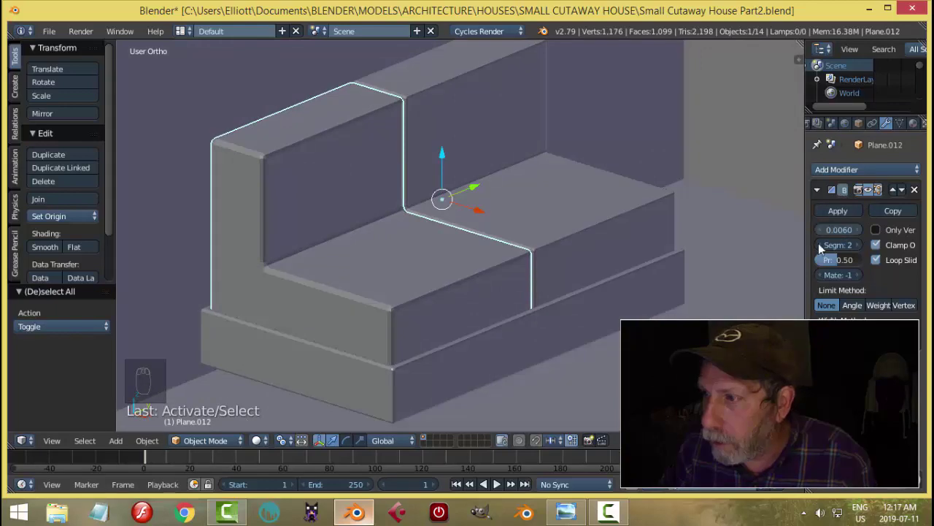
# Step: Link the -Y cushion's modifiers to the +Y cushion, and deselect everything
pyautogui.rightClick(530, 235)
pyautogui.keyDown('shift'); pyautogui.rightClick(455, 258); pyautogui.keyUp('shift')
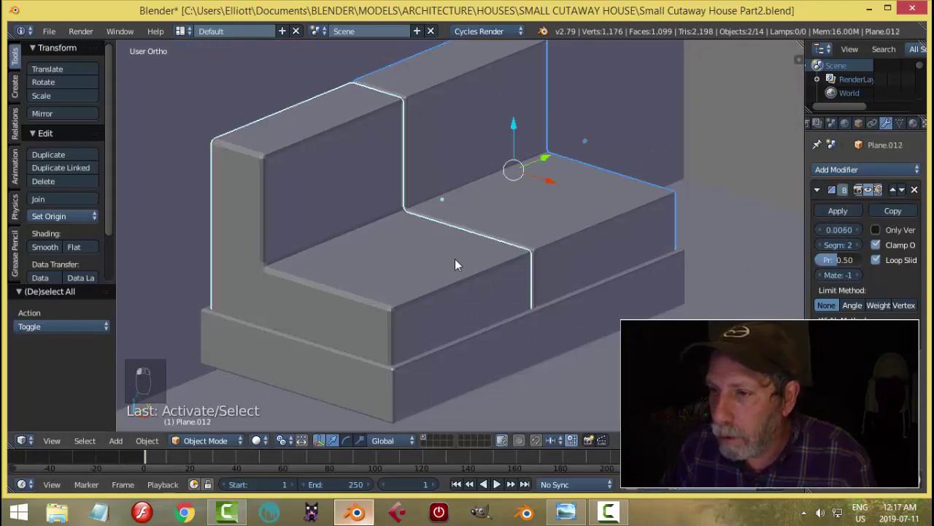
pyautogui.hotkey('ctrl', 'l')
pyautogui.click(455, 260)
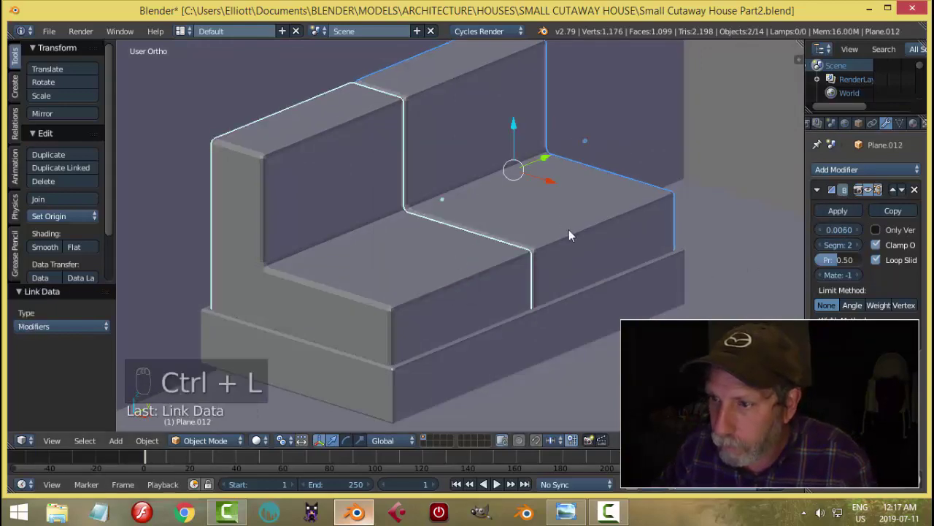
pyautogui.press('a')
# Step: Nudge the +Y cushion slightly along the Y axis to fine-tune the seam between the two cushions
pyautogui.scroll(3, 568, 229)
pyautogui.rightClick(534, 235)
pyautogui.moveTo(668, 184); pyautogui.dragTo(670, 179)
pyautogui.press('a')
pyautogui.scroll(-3, 605, 248)
pyautogui.moveTo(605, 248); pyautogui.dragTo(524, 243, button='middle')
pyautogui.rightClick(524, 242)
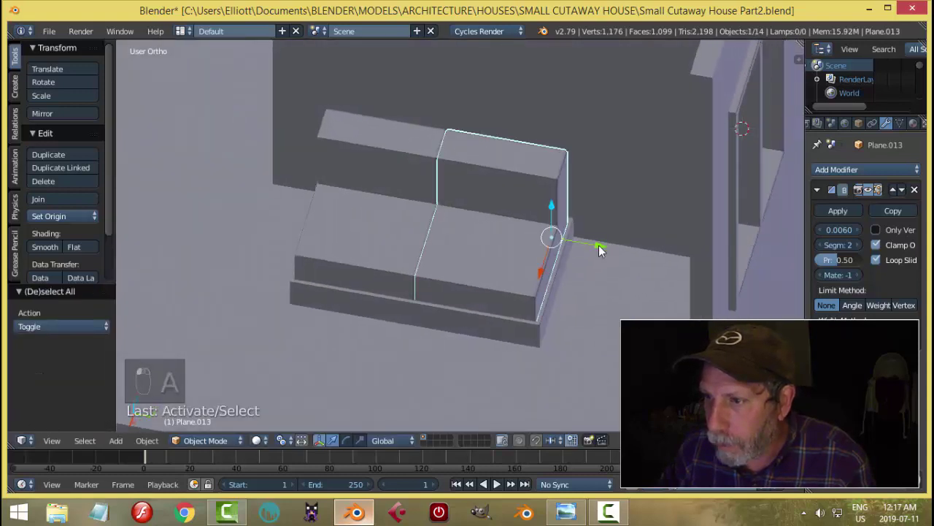
pyautogui.moveTo(599, 245); pyautogui.dragTo(600, 245)
pyautogui.press('a')
pyautogui.moveTo(473, 275); pyautogui.dragTo(496, 250, button='middle')
pyautogui.scroll(-6, 535, 196)
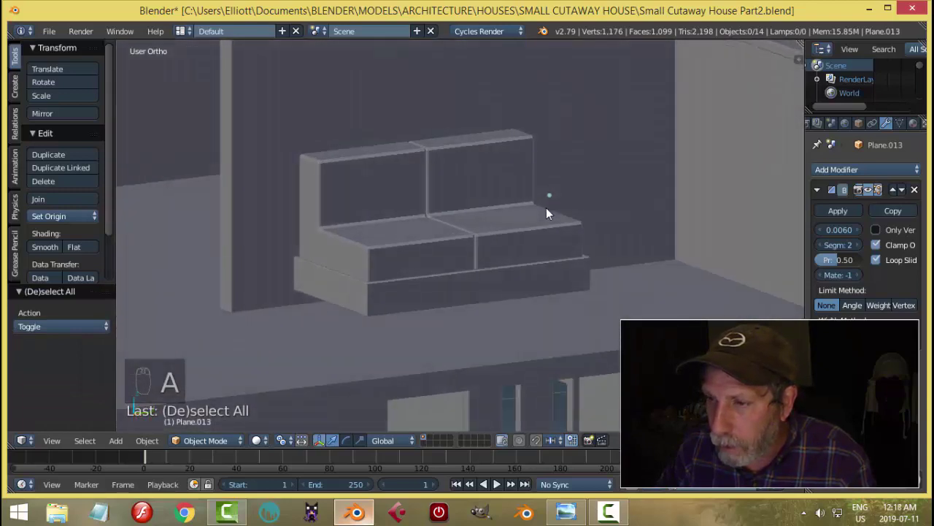
# Step: Select both cushions and hide all other objects
pyautogui.scroll(8, 521, 197)
pyautogui.scroll(-5, 522, 276)
pyautogui.moveTo(523, 277); pyautogui.dragTo(538, 260, button='middle')
pyautogui.scroll(2, 478, 303)
pyautogui.moveTo(478, 302); pyautogui.dragTo(440, 276, button='middle')
pyautogui.rightClick(441, 276)
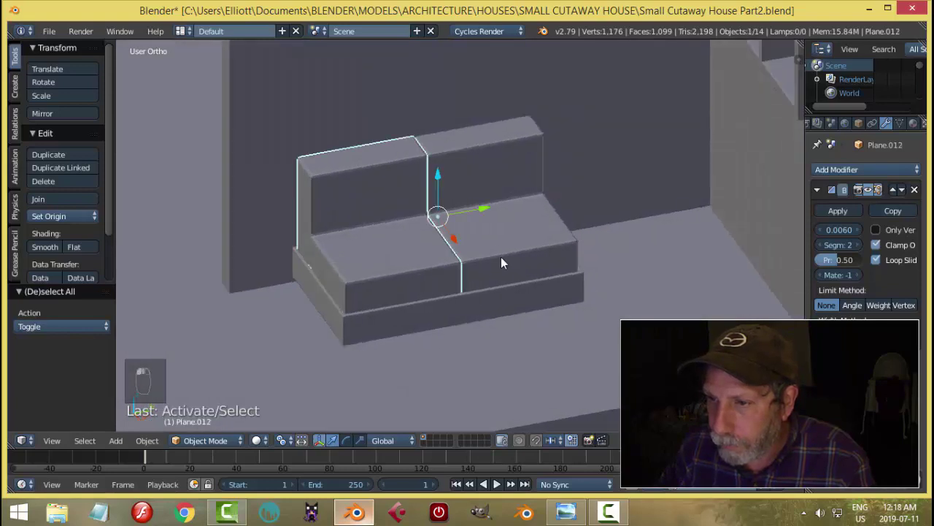
pyautogui.keyDown('shift'); pyautogui.rightClick(476, 249); pyautogui.keyUp('shift')
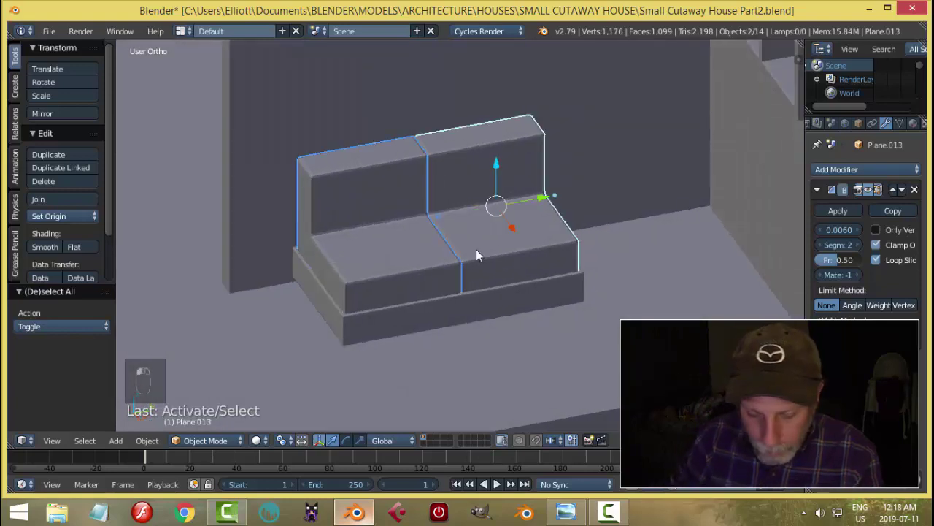
pyautogui.hotkey('shift', 'h')
# Step: In face mode, delete the two underside faces of the +Y cushion, and return to object mode
pyautogui.moveTo(460, 288); pyautogui.dragTo(493, 211, button='middle')
pyautogui.press('Tab')
pyautogui.click(494, 182)
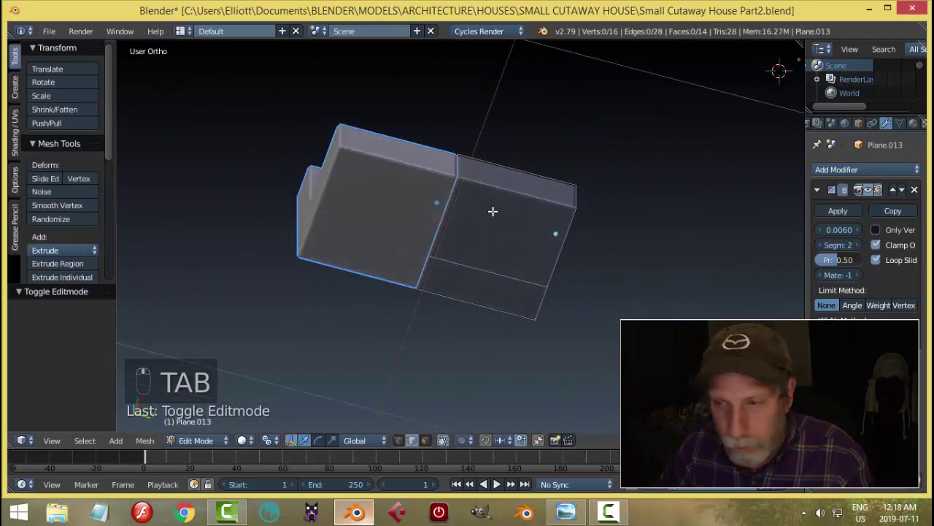
pyautogui.hotkey('ctrl', 'Tab')
pyautogui.click(475, 229)
pyautogui.press('a')
pyautogui.click(486, 221)
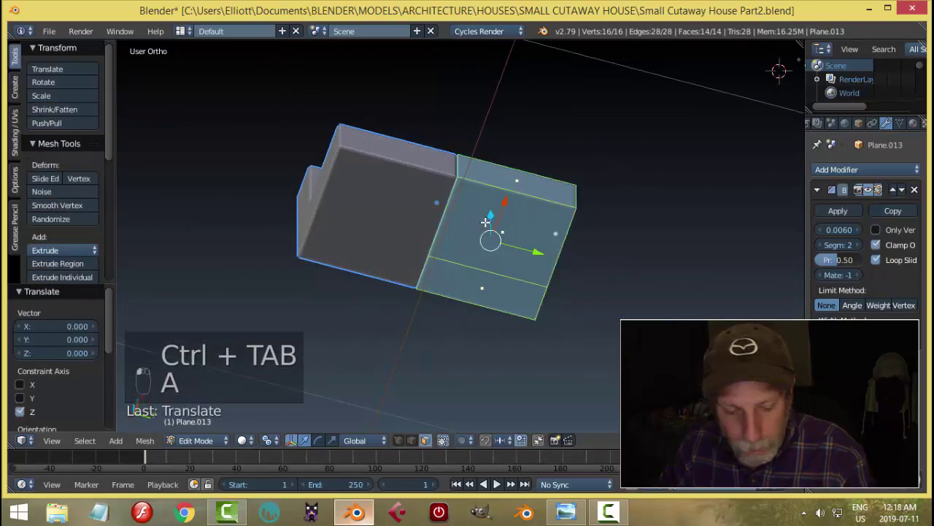
pyautogui.press('a')
pyautogui.rightClick(485, 221)
pyautogui.keyDown('shift'); pyautogui.rightClick(485, 277); pyautogui.keyUp('shift')
pyautogui.press('x')
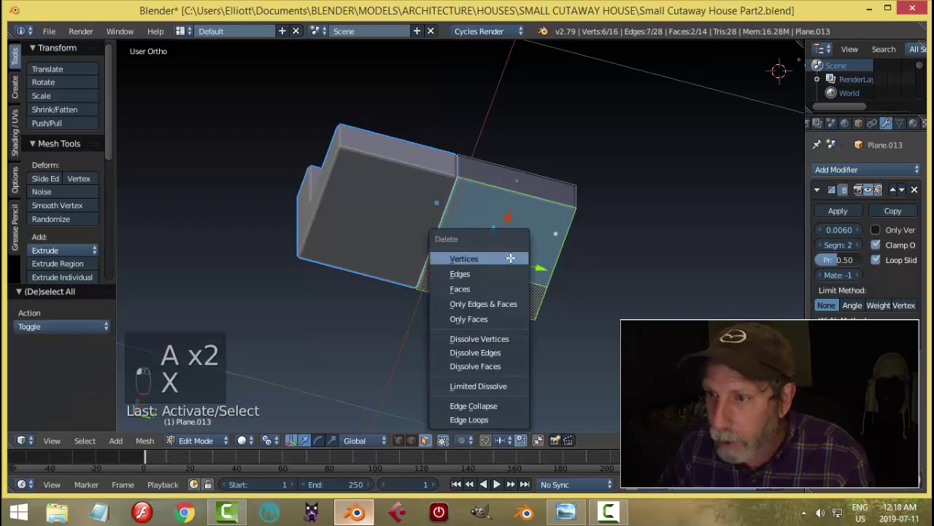
pyautogui.click(497, 289)
pyautogui.press('Tab')
# Step: Delete the two underside faces of the -Y cushion, and reveal all hidden objects in object mode
pyautogui.click(391, 250)
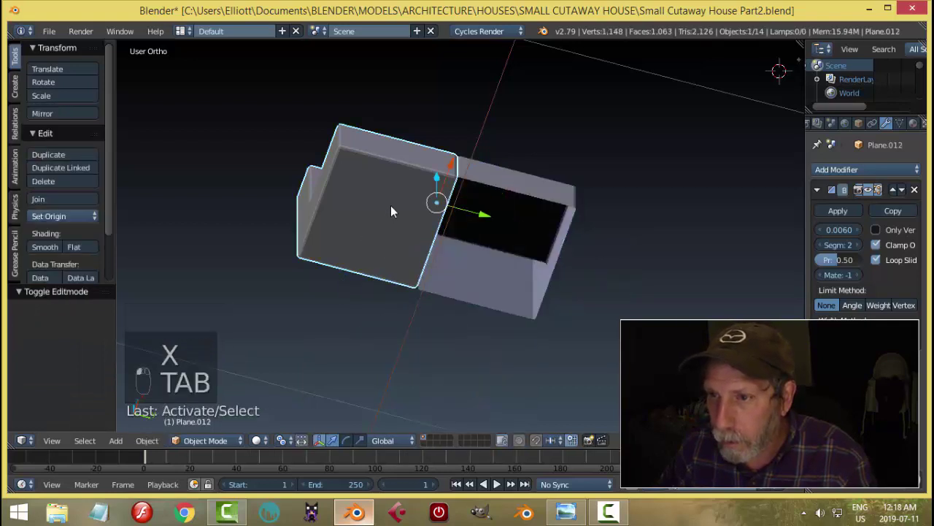
pyautogui.press('Tab')
pyautogui.click(491, 206)
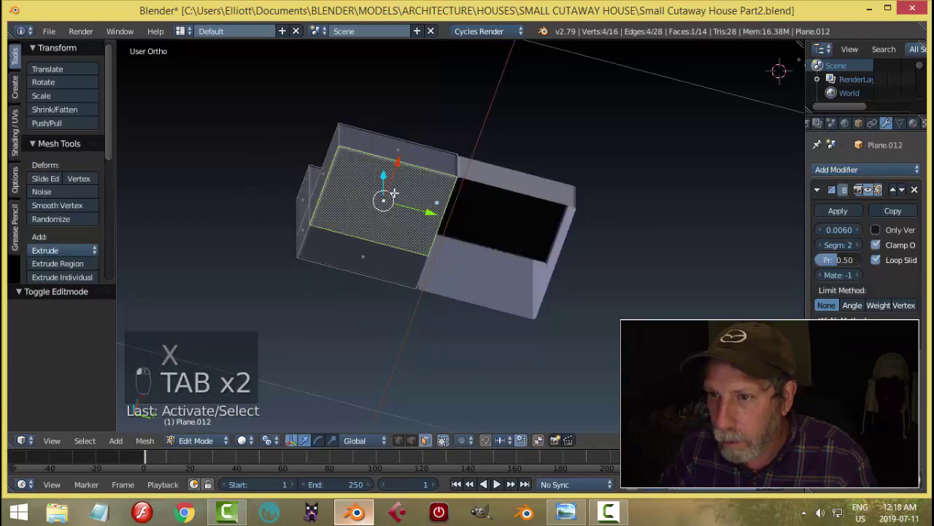
pyautogui.press('x')
pyautogui.click(374, 257)
pyautogui.press('Tab')
pyautogui.click(308, 257)
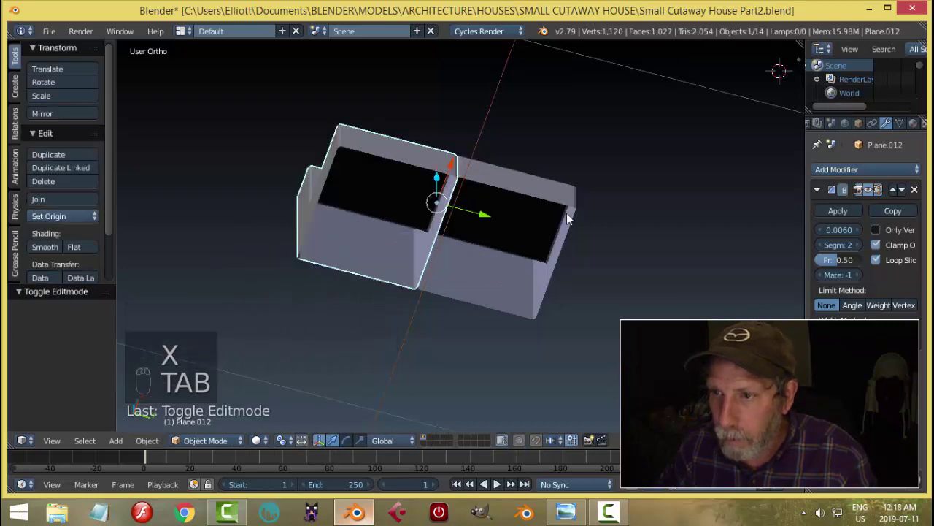
pyautogui.moveTo(567, 213); pyautogui.dragTo(575, 255, button='middle')
pyautogui.hotkey('alt', 'h')
pyautogui.press('a')
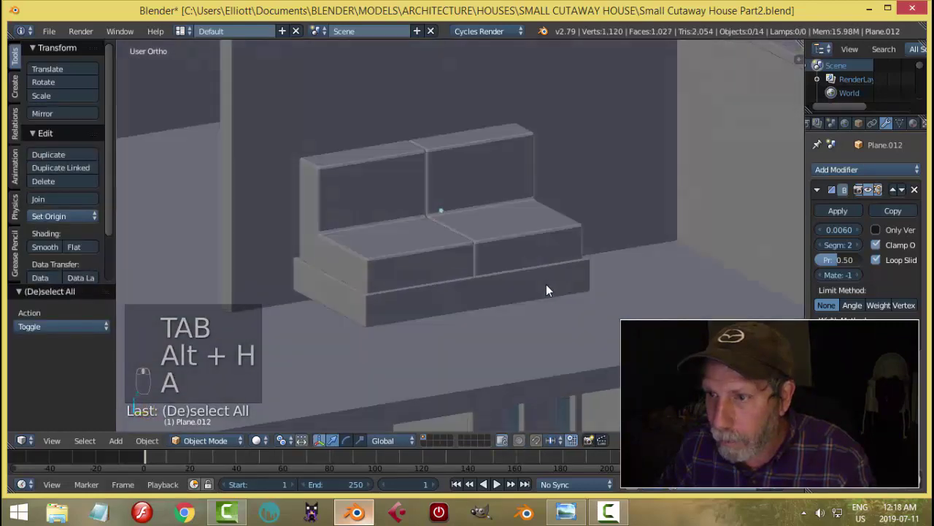
# Step: Select the sofa base from below and hide all other objects
pyautogui.moveTo(548, 289); pyautogui.dragTo(611, 253, button='middle')
pyautogui.moveTo(523, 273); pyautogui.dragTo(423, 297, button='middle')
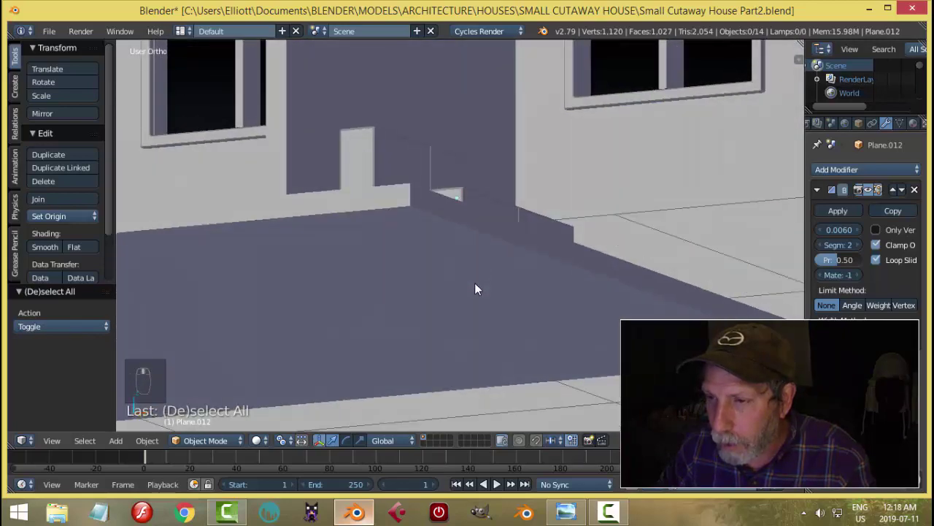
pyautogui.rightClick(475, 274)
pyautogui.moveTo(475, 273); pyautogui.dragTo(514, 195, button='middle')
pyautogui.hotkey('shift', 'h')
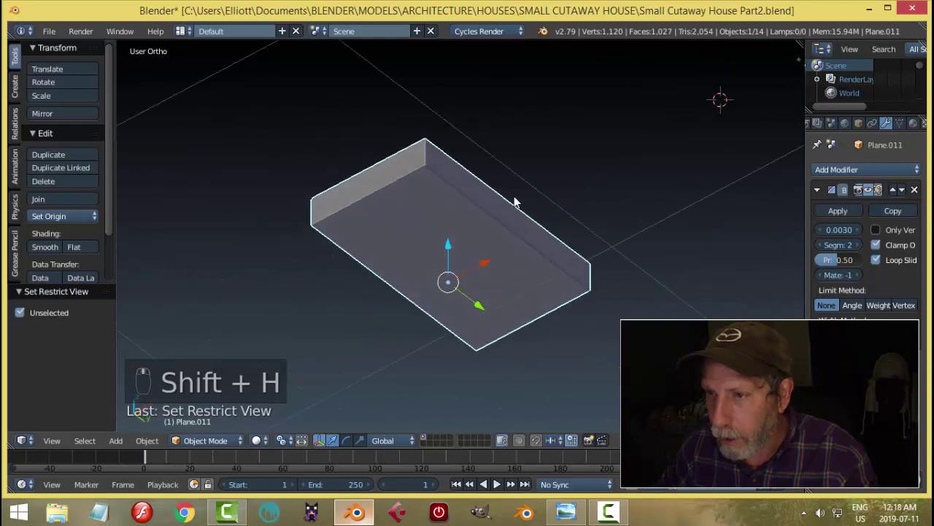
# Step: In edit mode, duplicate the base's bottom face in place and scale the copy down evenly
pyautogui.press('Tab')
pyautogui.click(606, 201)
pyautogui.moveTo(605, 200); pyautogui.dragTo(511, 204, button='middle')
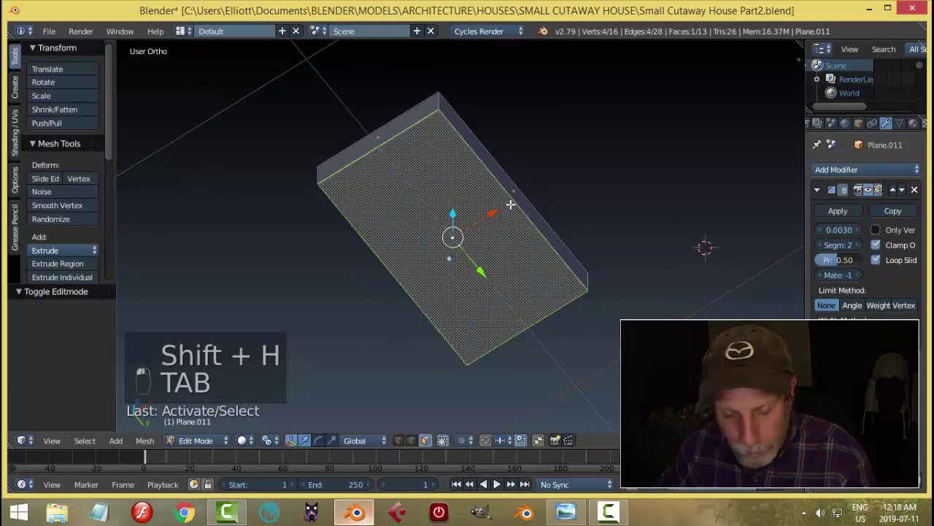
pyautogui.hotkey('shift', 'd')
pyautogui.moveTo(560, 165); pyautogui.dragTo(562, 156, button='middle')
pyautogui.press('s')
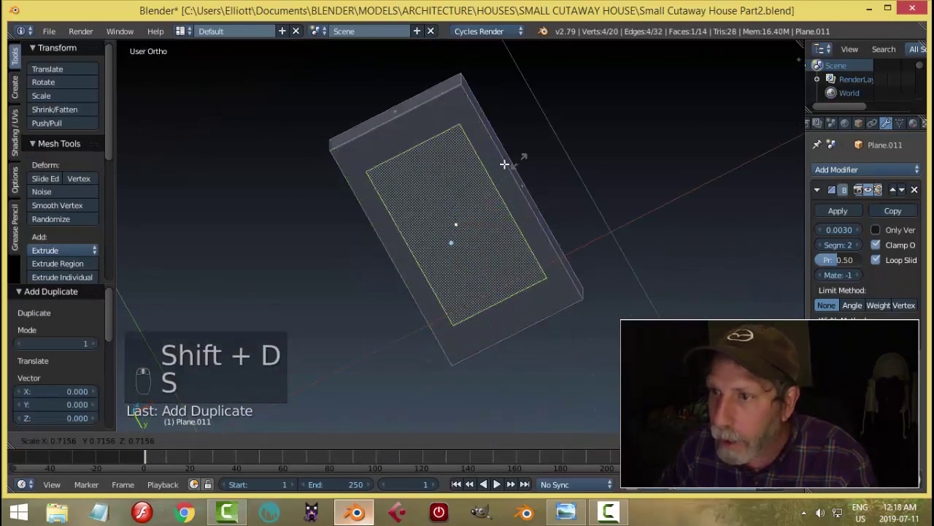
pyautogui.click(502, 201)
# Step: Shrink the duplicated face to a small square, scaling about 0.506 along Y, about 0.657 evenly and about 0.958 along X
pyautogui.press('s')
pyautogui.press('y')
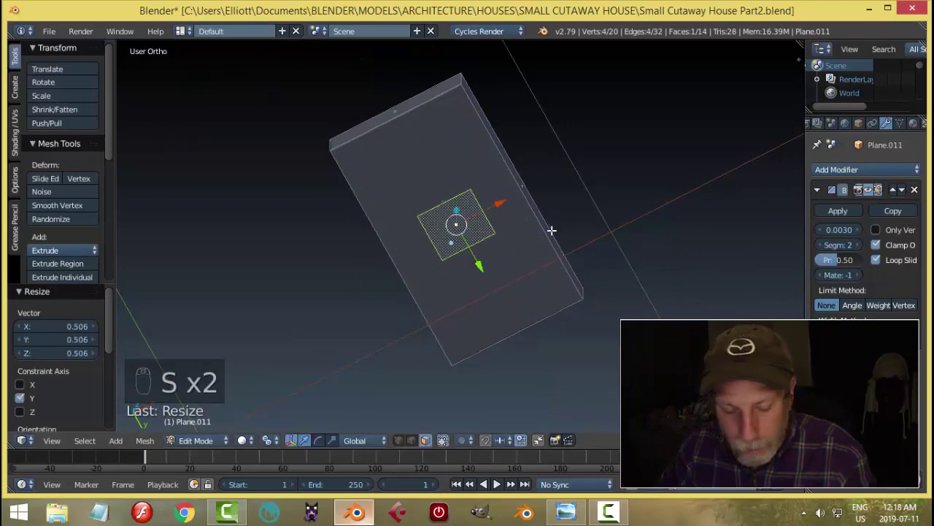
pyautogui.press('s')
pyautogui.click(536, 227)
pyautogui.moveTo(536, 227); pyautogui.dragTo(498, 189, button='middle')
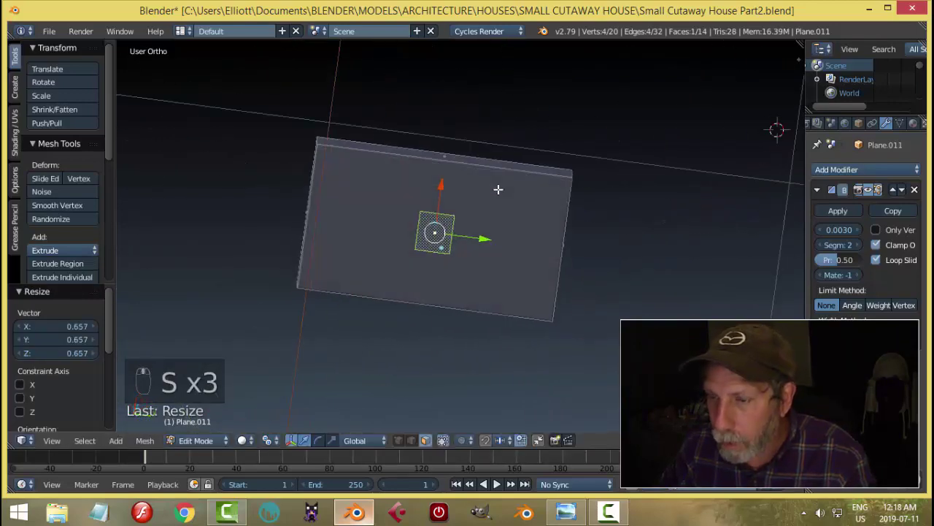
pyautogui.press('s')
pyautogui.press('x')
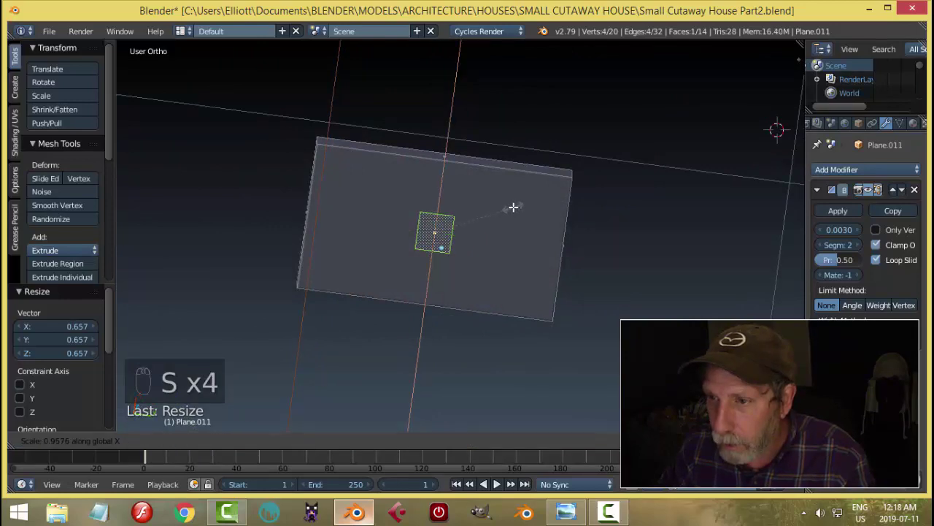
pyautogui.click(513, 207)
# Step: In bottom view, move the small square face about -0.11 in X and 0.23 in Y, into the base's -X, +Y corner
pyautogui.press('ctrl+KP_7')
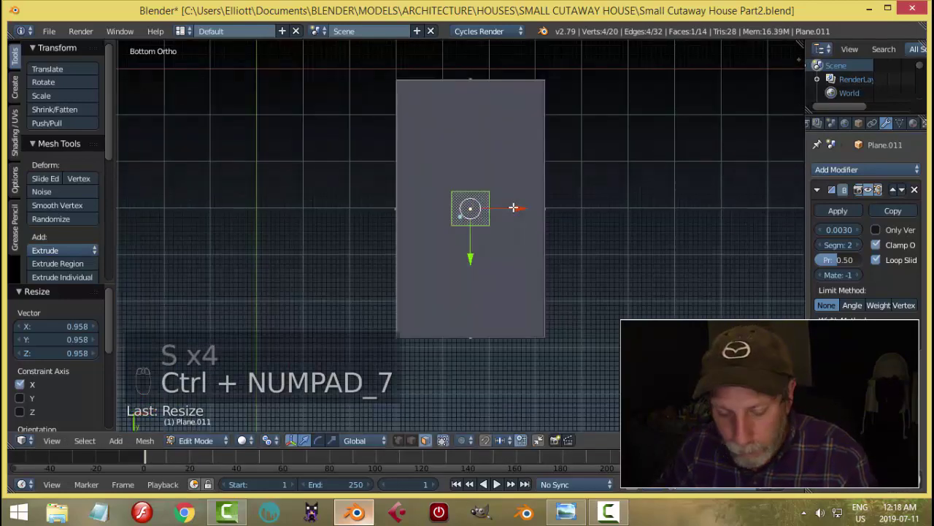
pyautogui.press('g')
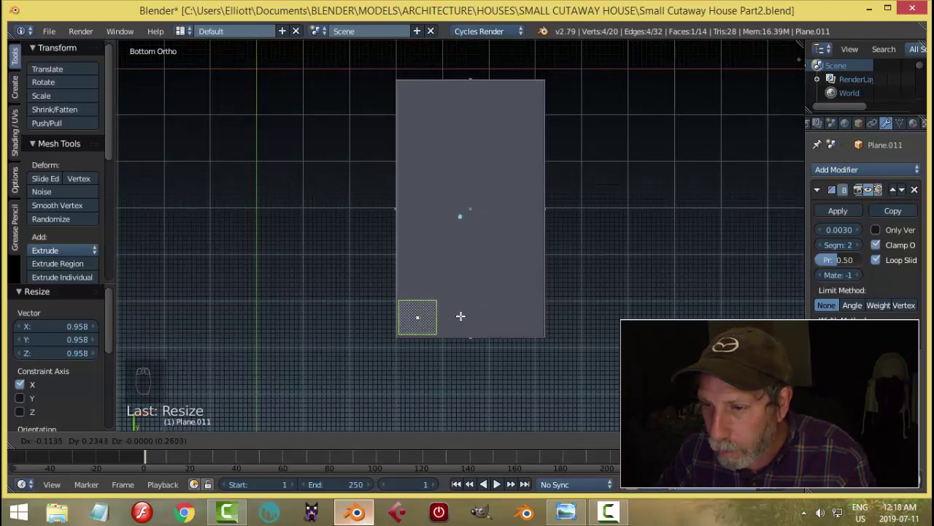
pyautogui.click(461, 316)
# Step: Extrude the small square face downward to form a short block leg under the base
pyautogui.moveTo(515, 198); pyautogui.dragTo(549, 280, button='middle')
pyautogui.press('e')
pyautogui.rightClick(577, 233)
pyautogui.moveTo(508, 248); pyautogui.dragTo(513, 275)
# Step: Delete the leg's bottom face and its hidden top face against the base
pyautogui.moveTo(557, 285); pyautogui.dragTo(494, 362, button='middle')
pyautogui.press('x')
pyautogui.click(567, 280)
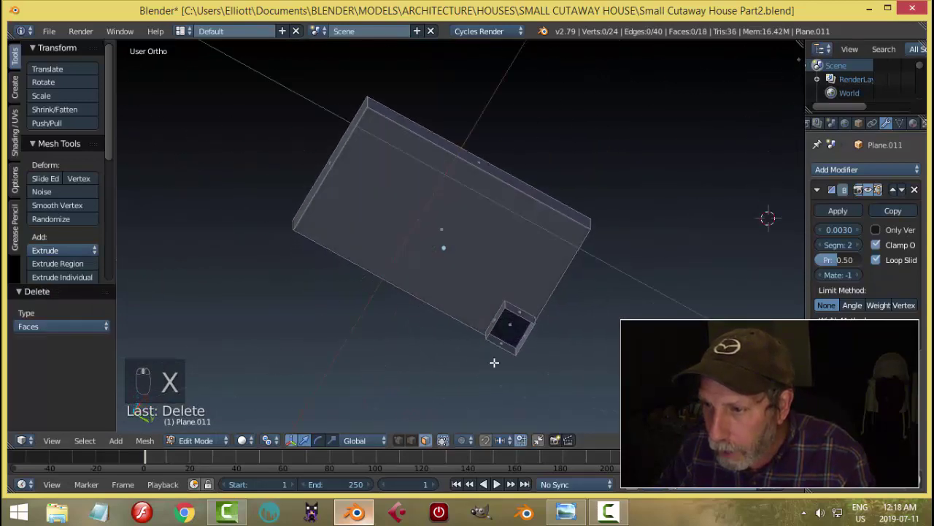
pyautogui.rightClick(513, 327)
pyautogui.press('x')
pyautogui.click(513, 328)
# Step: Select the block leg's side faces and, in bottom view, duplicate them 0.224 along X to the adjacent corner of the base
pyautogui.moveTo(513, 328); pyautogui.dragTo(505, 304, button='middle')
pyautogui.keyDown('alt'); pyautogui.rightClick(514, 302); pyautogui.keyUp('alt')
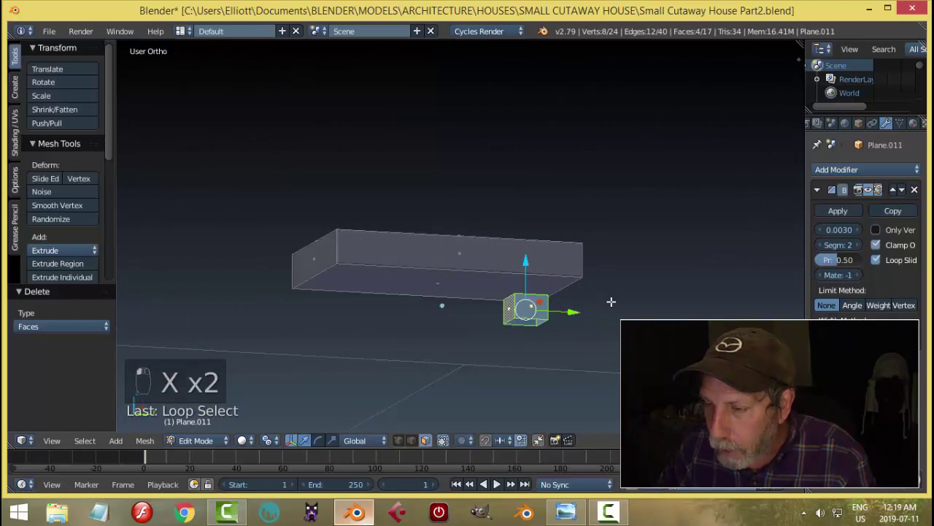
pyautogui.press('KP_7')
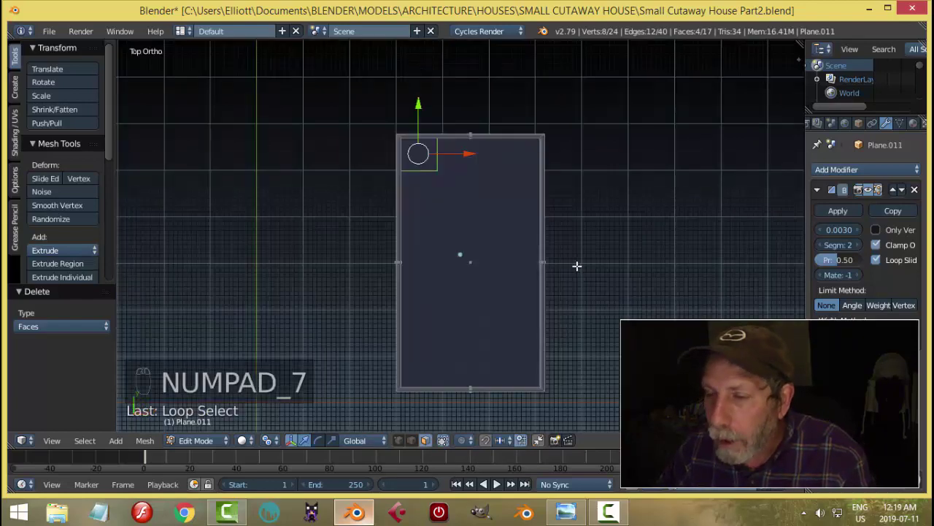
pyautogui.press('ctrl+KP_7')
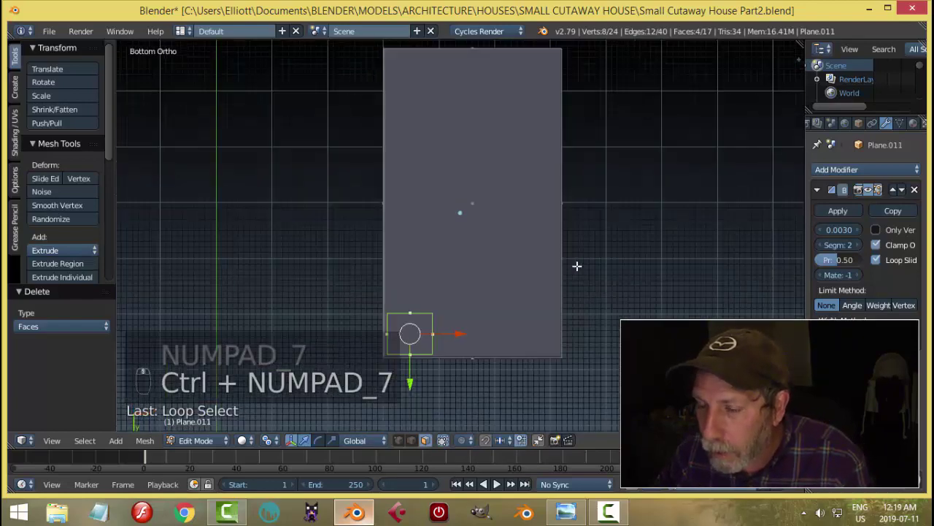
pyautogui.hotkey('shift', 'd')
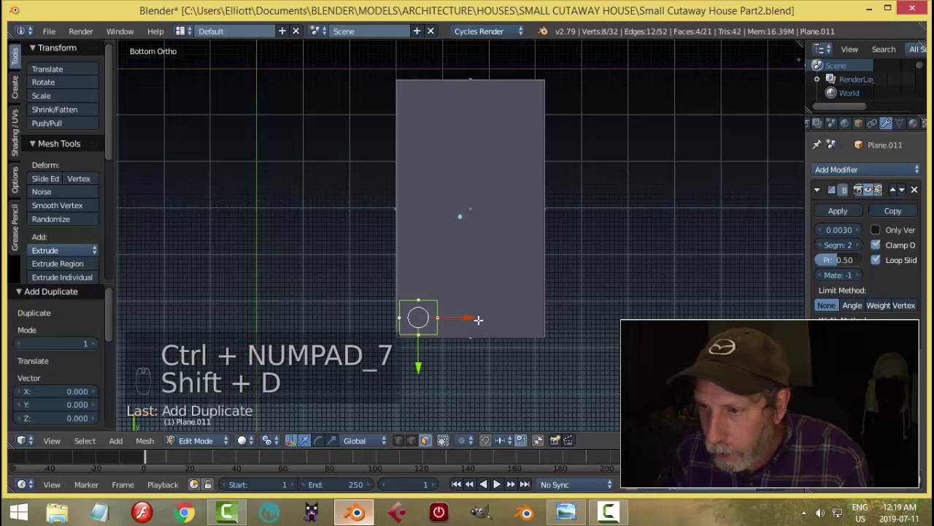
pyautogui.press('x')
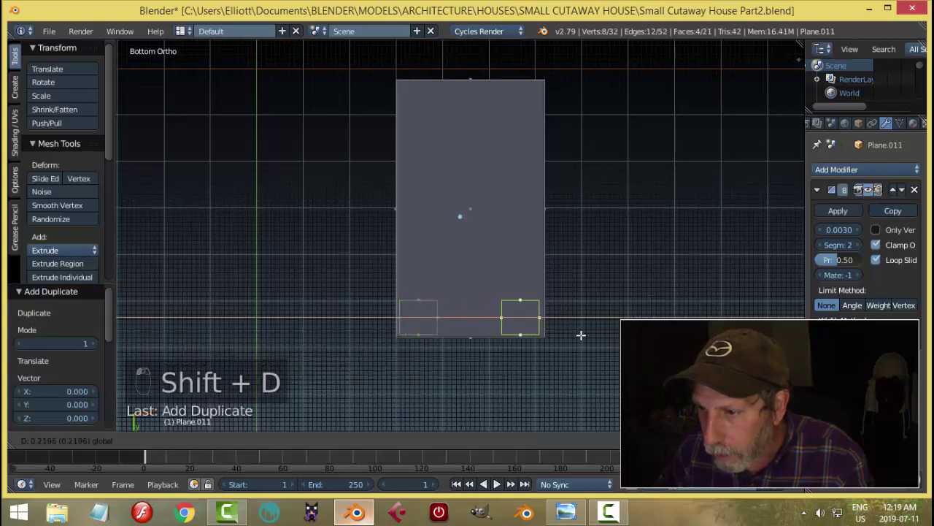
pyautogui.click(582, 335)
# Step: Select both complete block legs and duplicate them along Y to the two corners at the base's opposite end
pyautogui.hotkey('ctrl', 'Tab')
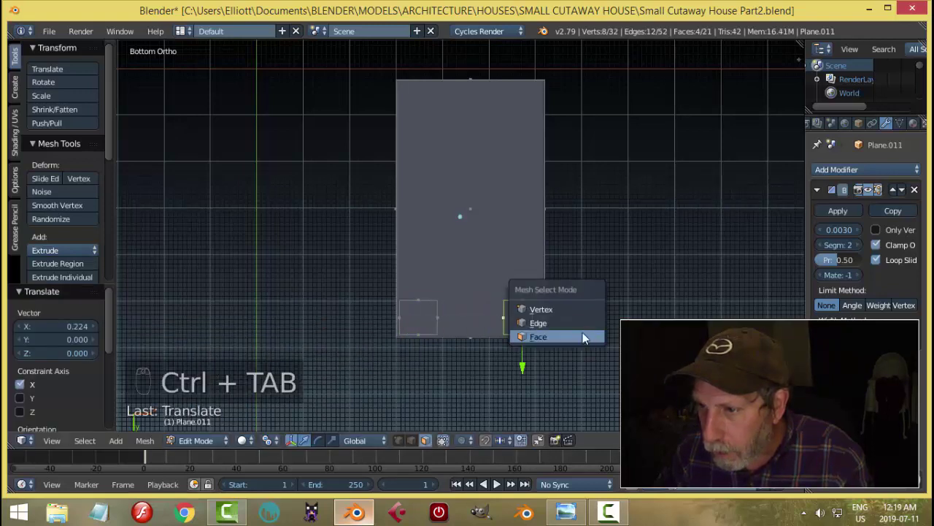
pyautogui.click(568, 307)
pyautogui.keyDown('shift'); pyautogui.rightClick(437, 299); pyautogui.keyUp('shift')
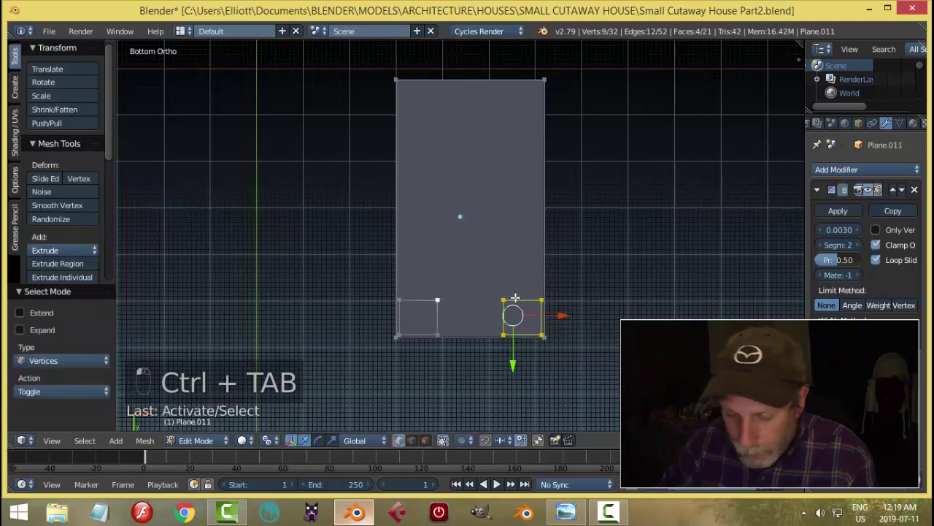
pyautogui.hotkey('ctrl', 'l')
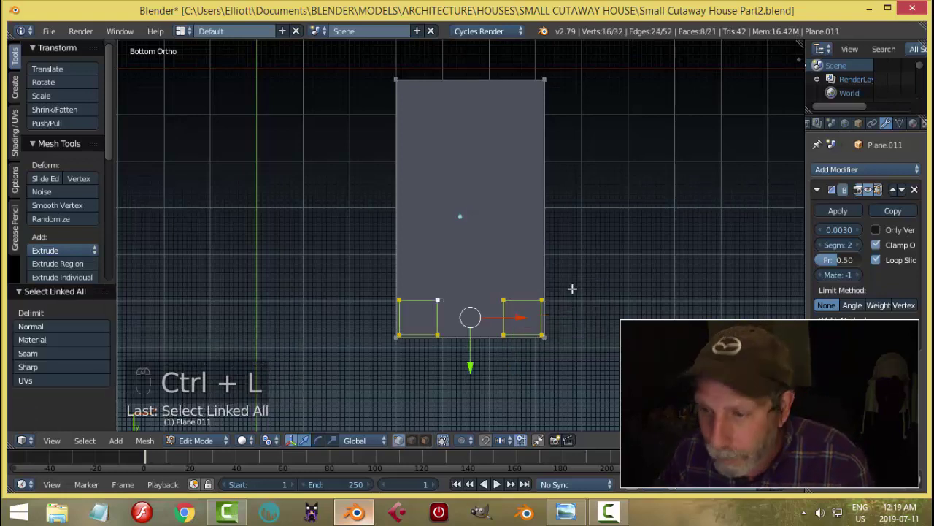
pyautogui.hotkey('shift', 'd')
pyautogui.moveTo(472, 367); pyautogui.dragTo(482, 150)
# Step: Return to Object Mode and unhide the cushions and the house around the four-legged base
pyautogui.press('a')
pyautogui.press('z')
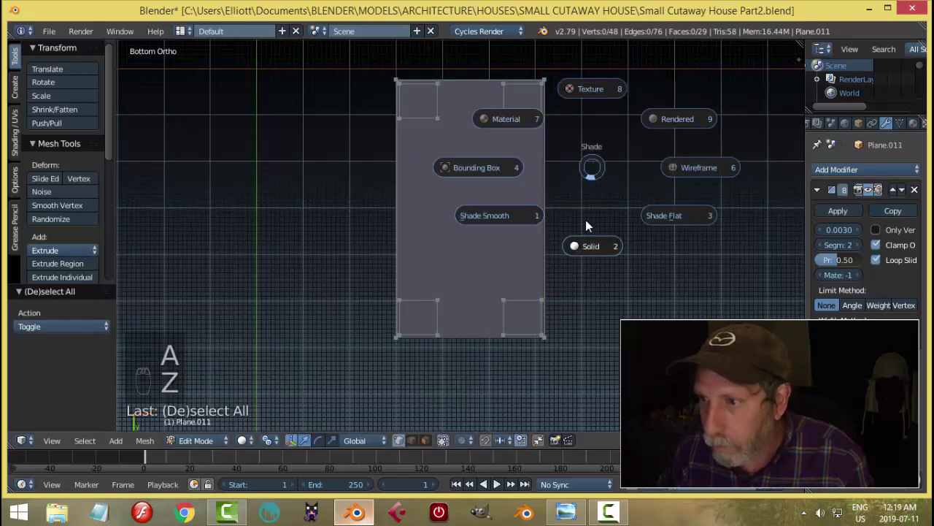
pyautogui.click(588, 228)
pyautogui.moveTo(598, 204); pyautogui.dragTo(688, 119, button='middle')
pyautogui.press('Tab')
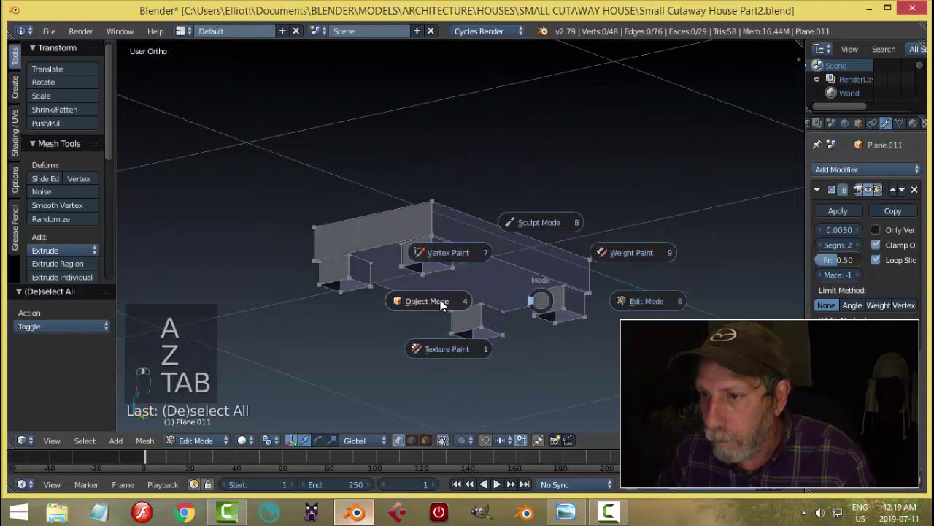
pyautogui.click(441, 301)
pyautogui.press('a')
pyautogui.press('a')
pyautogui.moveTo(542, 210); pyautogui.dragTo(456, 282, button='middle')
pyautogui.hotkey('alt', 'h')
pyautogui.press('a')
pyautogui.scroll(-2, 589, 275)
pyautogui.rightClick(455, 284)
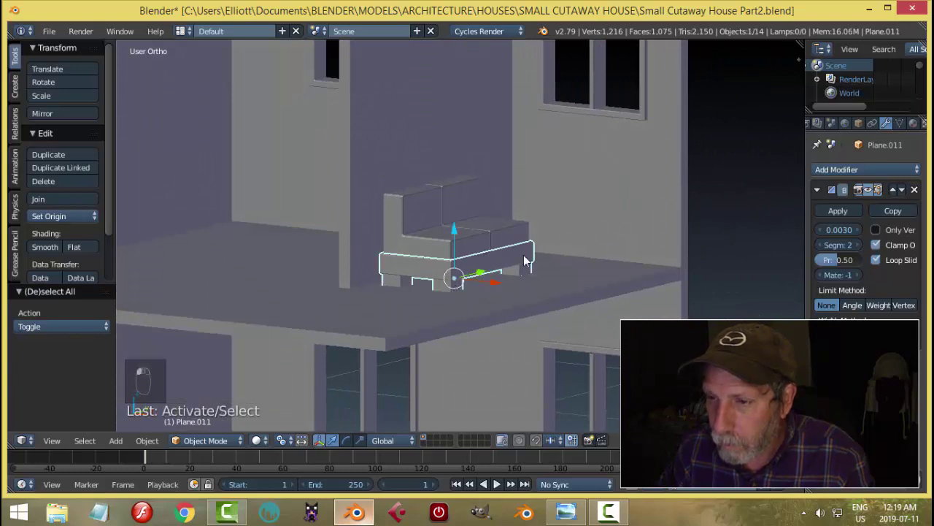
pyautogui.keyDown('shift'); pyautogui.rightClick(409, 196); pyautogui.keyUp('shift')
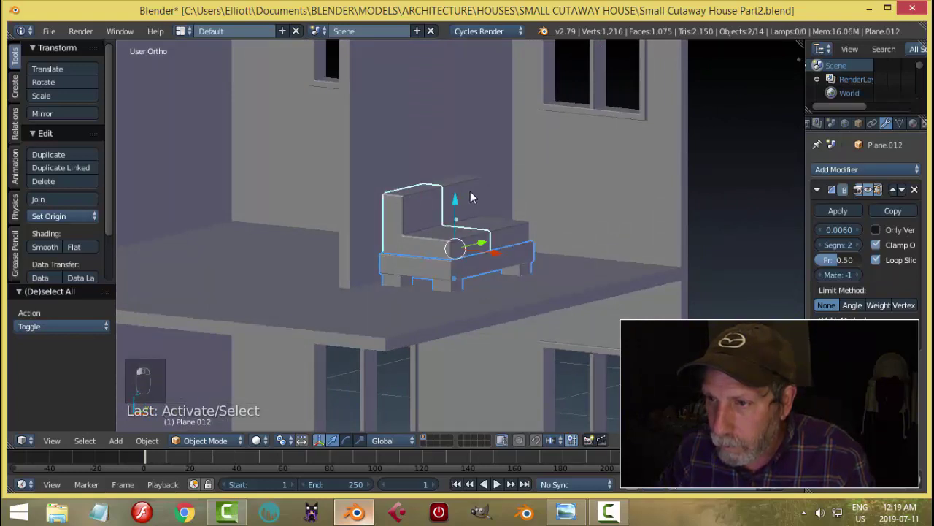
pyautogui.moveTo(473, 193); pyautogui.dragTo(479, 190)
pyautogui.press('a')
# Step: Compare the sofa on the upper floor with the isometric house reference picture in Windows Photo Viewer
pyautogui.scroll(-5, 552, 191)
pyautogui.moveTo(553, 191); pyautogui.dragTo(523, 214, button='middle')
pyautogui.scroll(2, 516, 211)
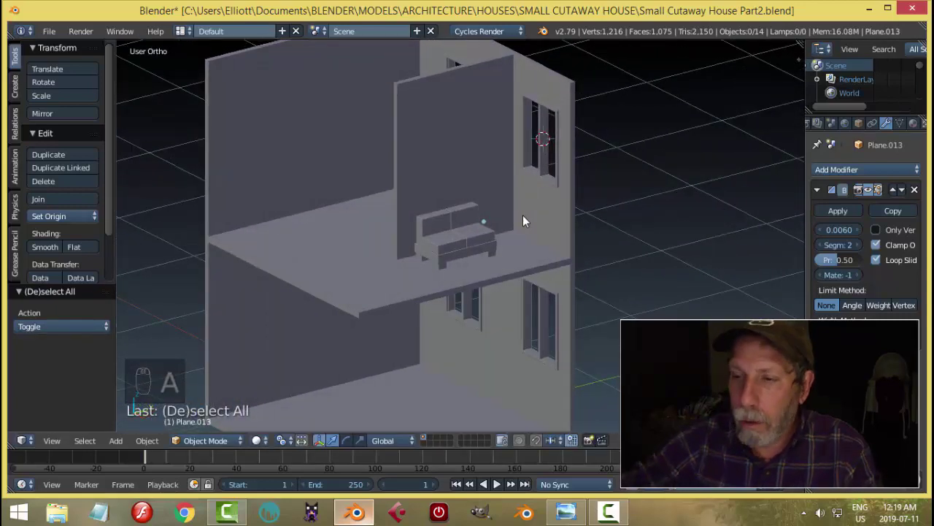
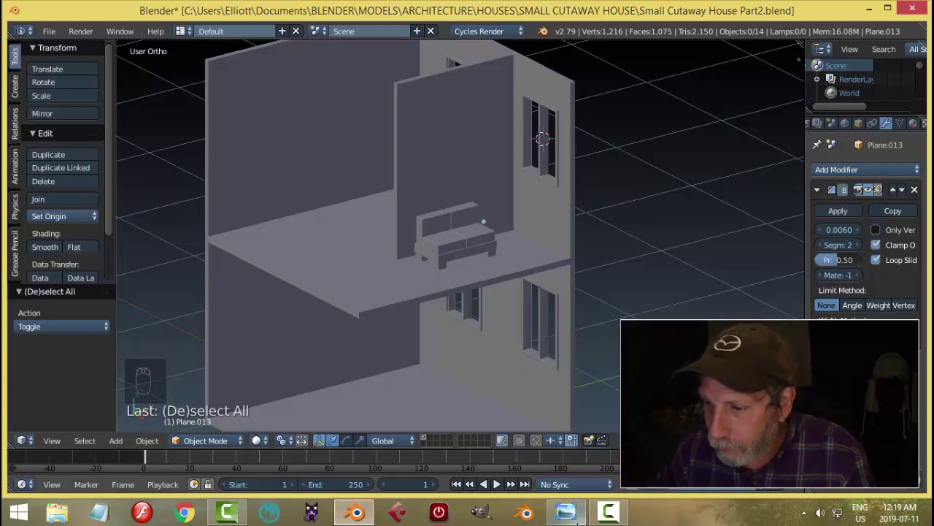
pyautogui.hotkey('alt', 'Tab')
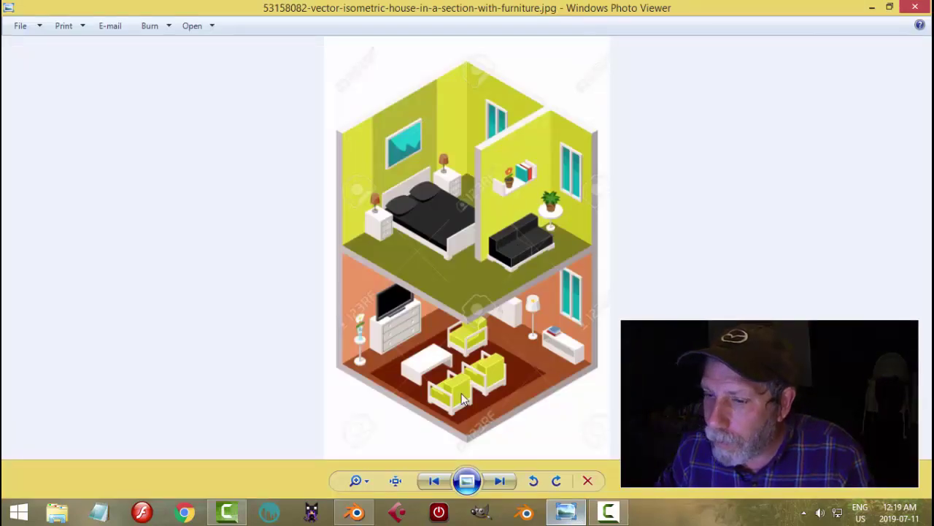
pyautogui.click(345, 513)
pyautogui.moveTo(498, 344); pyautogui.dragTo(565, 294, button='middle')
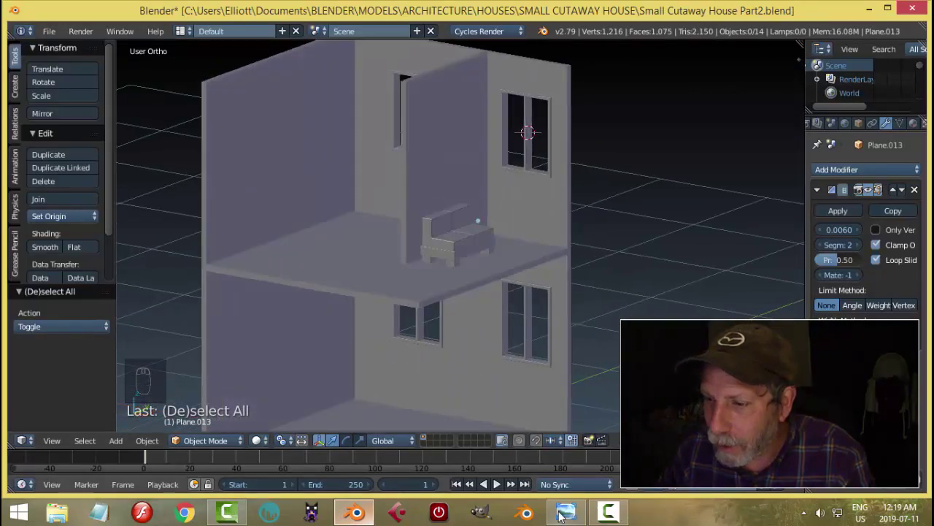
pyautogui.hotkey('alt', 'Tab')
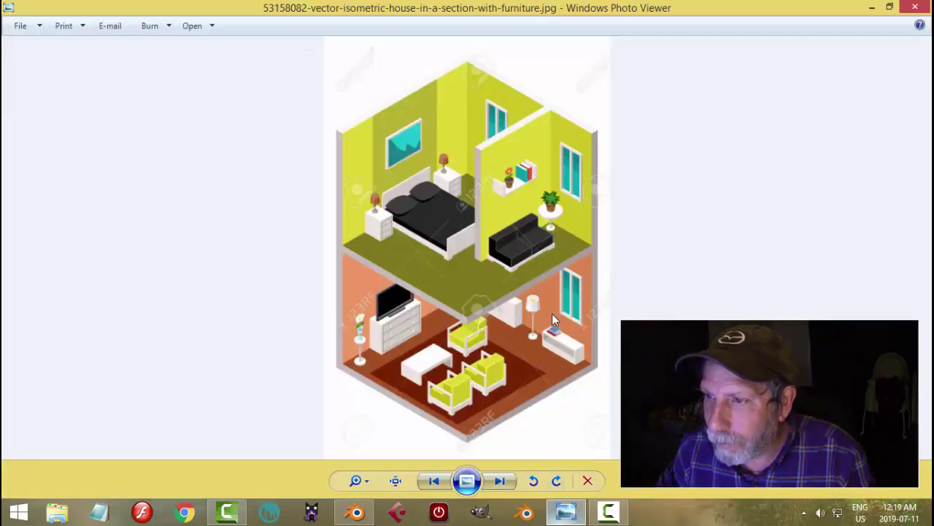
pyautogui.click(354, 511)
# Step: Try to scale both cushions and the base evenly by 1.155 and lower them toward the floor
pyautogui.rightClick(456, 231)
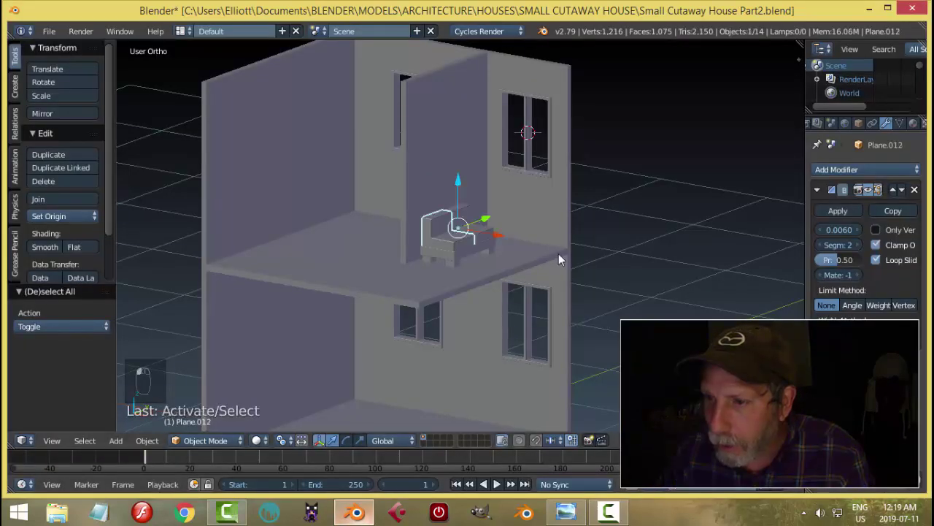
pyautogui.press('KP_Decimal')
pyautogui.keyDown('shift'); pyautogui.rightClick(520, 254); pyautogui.keyUp('shift')
pyautogui.keyDown('shift'); pyautogui.rightClick(513, 277); pyautogui.keyUp('shift')
pyautogui.scroll(-5, 610, 268)
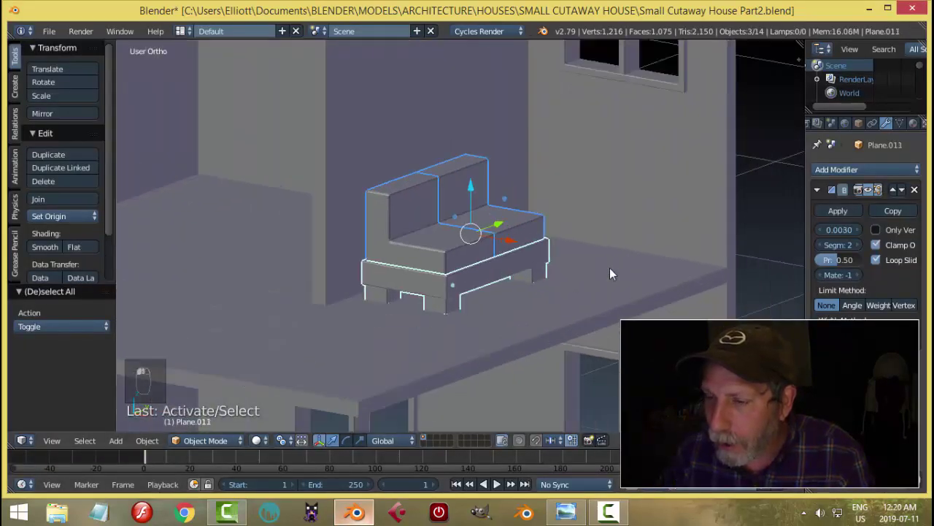
pyautogui.press('s')
pyautogui.click(650, 258)
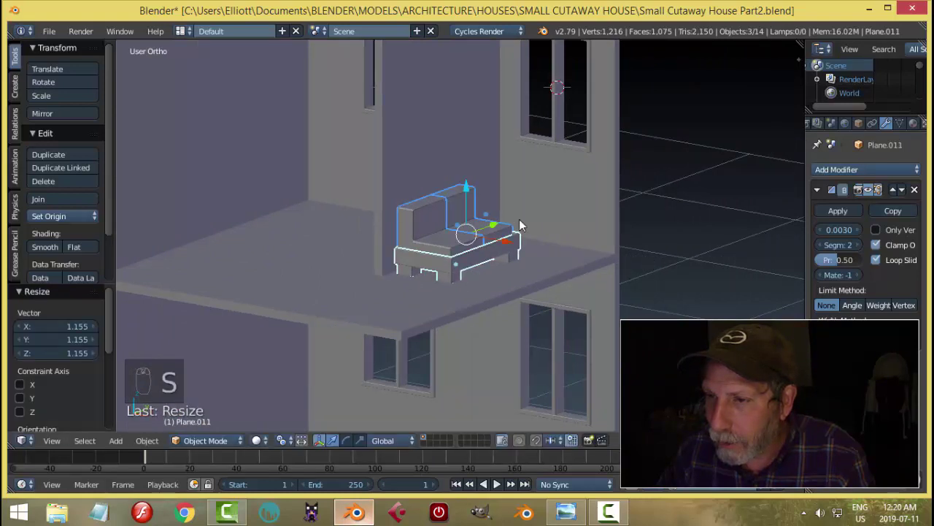
pyautogui.moveTo(468, 191); pyautogui.dragTo(468, 205)
# Step: Undo the lowering and enlargement of the sofa's cushions and base
pyautogui.moveTo(559, 194); pyautogui.dragTo(507, 276, button='middle')
pyautogui.press('a')
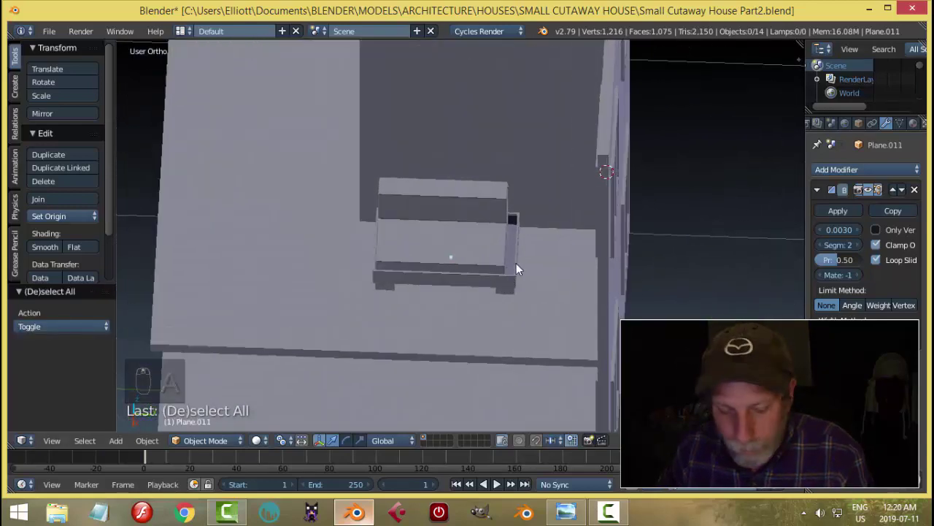
pyautogui.hotkey('ctrl', 'z')
pyautogui.hotkey('ctrl', 'z')
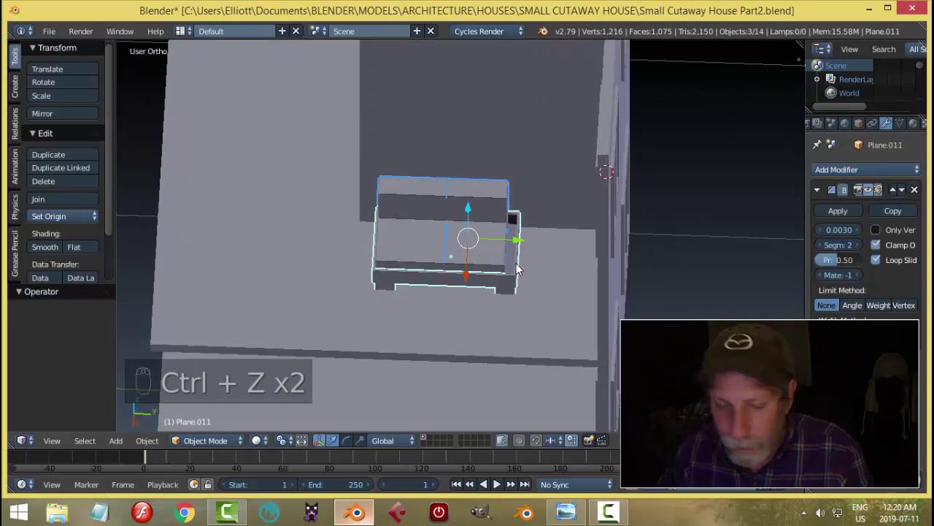
pyautogui.press('a')
pyautogui.rightClick(494, 255)
pyautogui.moveTo(494, 255); pyautogui.dragTo(547, 231, button='middle')
pyautogui.moveTo(548, 232); pyautogui.dragTo(564, 223)
pyautogui.moveTo(557, 268); pyautogui.dragTo(526, 267, button='middle')
# Step: Select the sofa base and both cushions, and set their origins to their own geometry
pyautogui.press('a')
pyautogui.rightClick(526, 267)
pyautogui.keyDown('shift'); pyautogui.rightClick(501, 209); pyautogui.keyUp('shift')
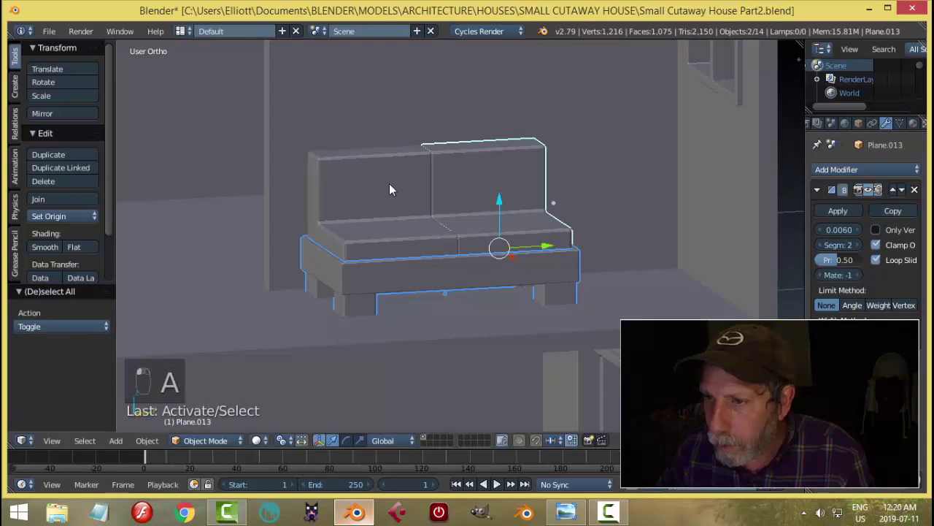
pyautogui.keyDown('shift'); pyautogui.rightClick(390, 187); pyautogui.keyUp('shift')
pyautogui.moveTo(535, 215); pyautogui.dragTo(541, 233, button='middle')
pyautogui.press('s')
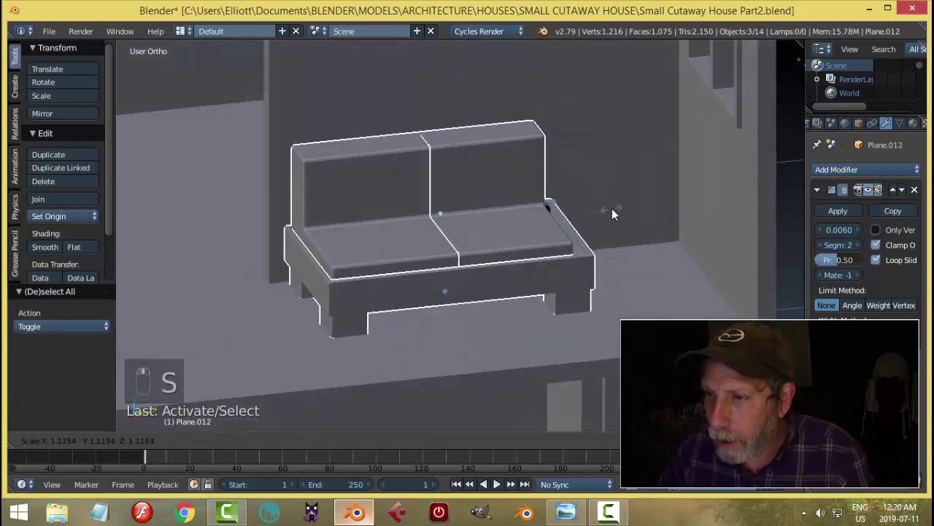
pyautogui.rightClick(612, 208)
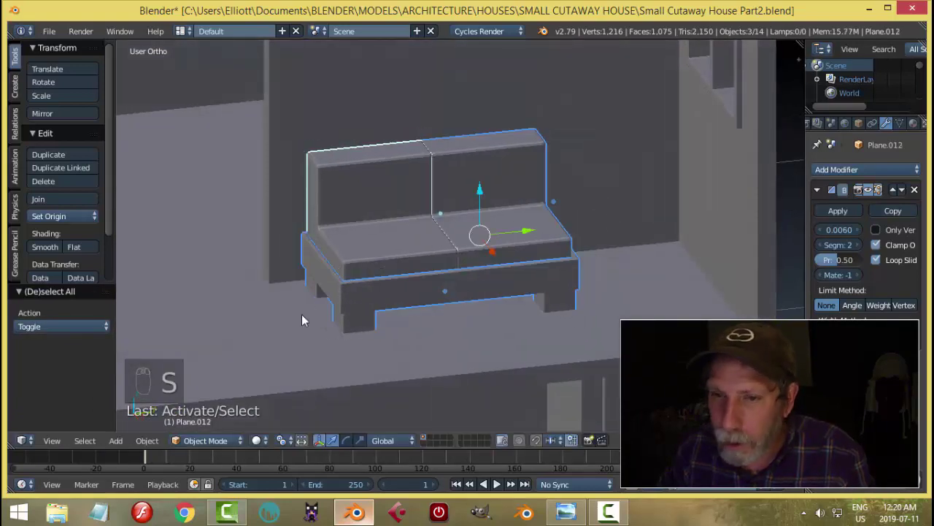
pyautogui.click(49, 216)
pyautogui.click(79, 245)
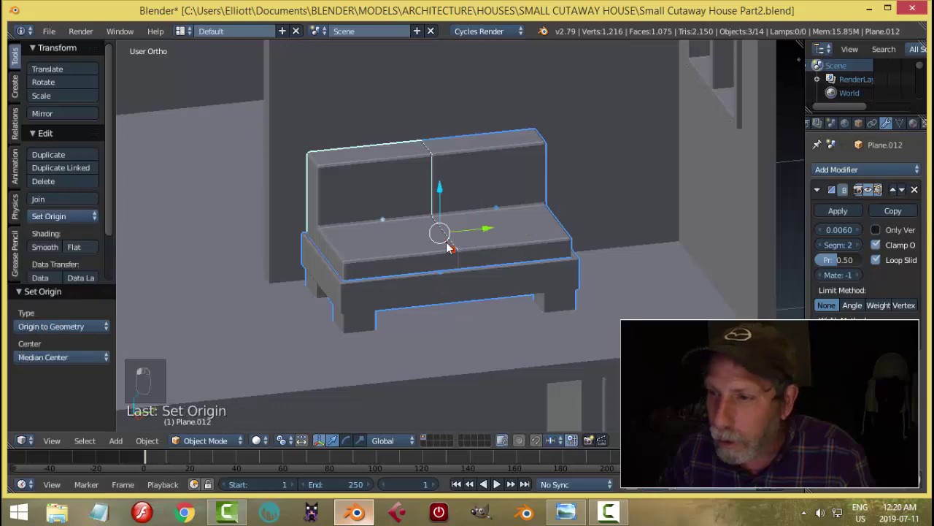
# Step: Try to enlarge the base and both cushions together by about 1.08
pyautogui.moveTo(394, 259); pyautogui.dragTo(423, 264, button='middle')
pyautogui.press('s')
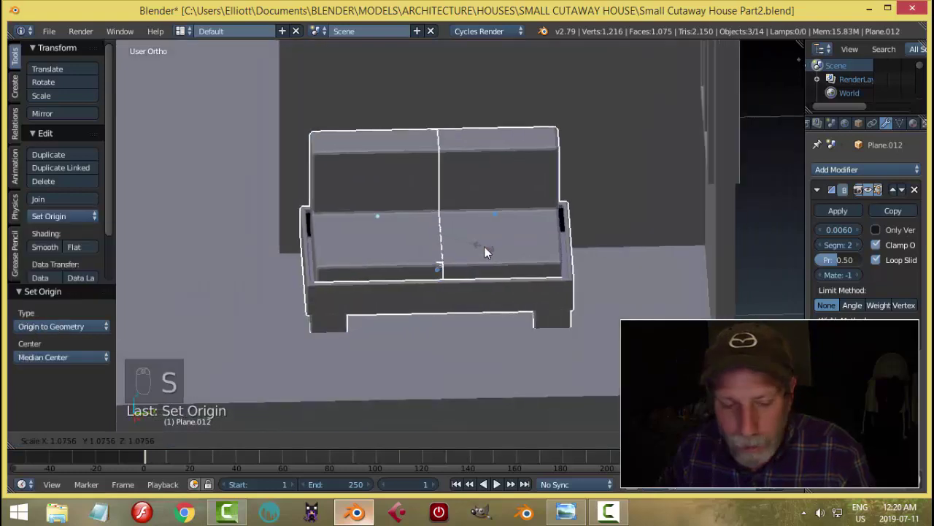
pyautogui.rightClick(480, 264)
pyautogui.press('a')
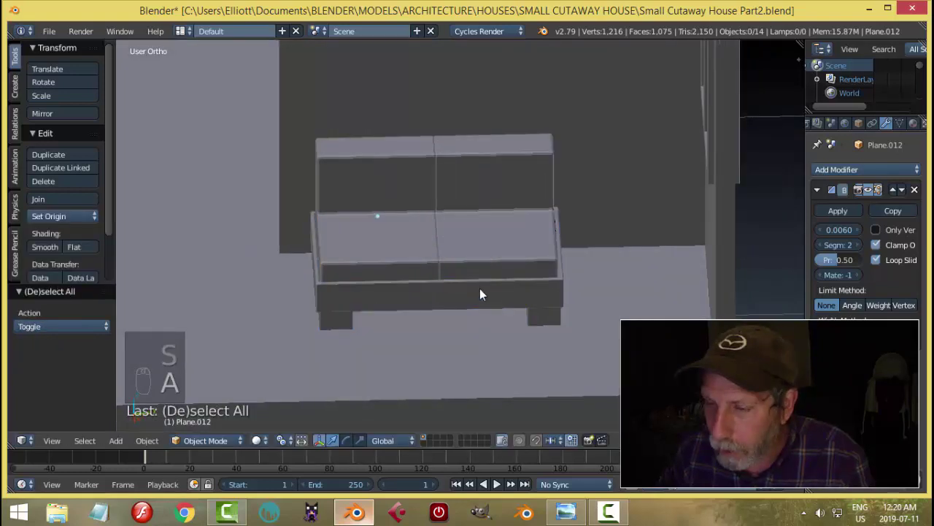
# Step: Examine the bedroom furniture in the reference picture in Windows Photo Viewer against the modelled upper floor
pyautogui.moveTo(480, 290); pyautogui.dragTo(546, 266, button='middle')
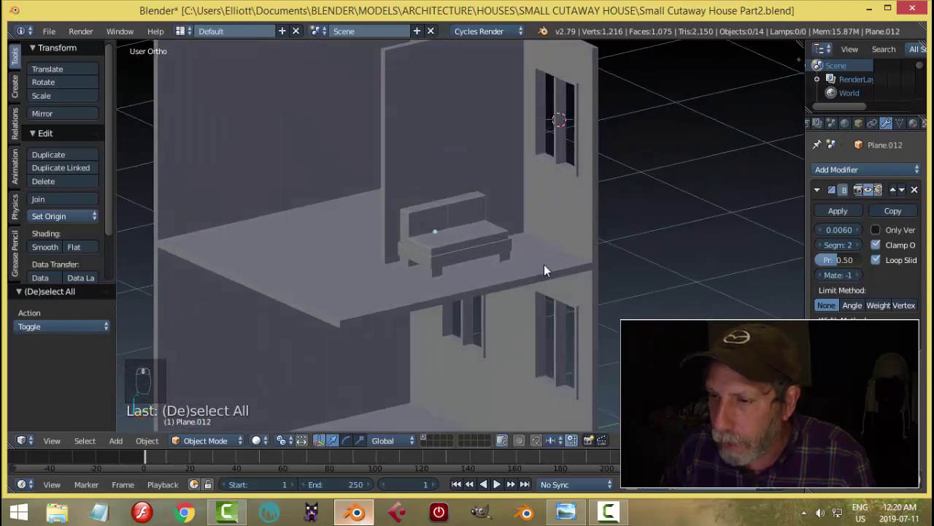
pyautogui.click(566, 511)
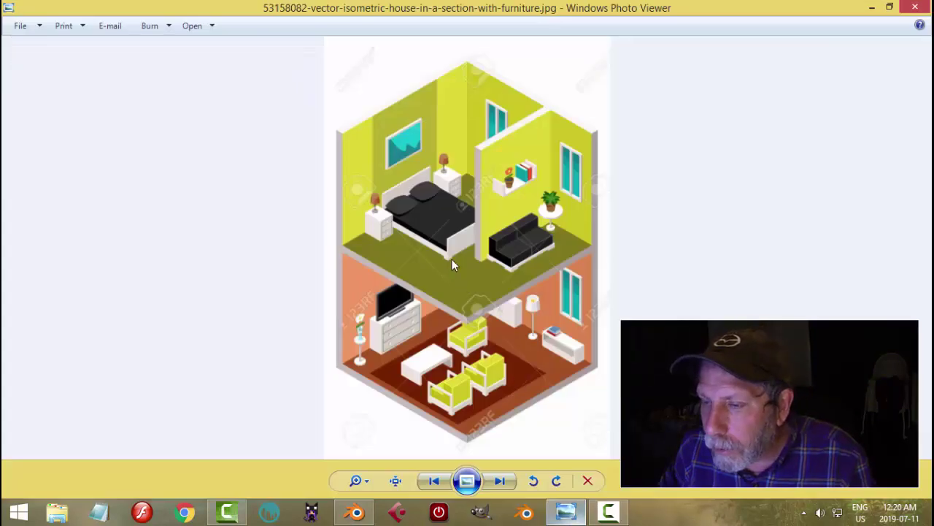
pyautogui.click(355, 512)
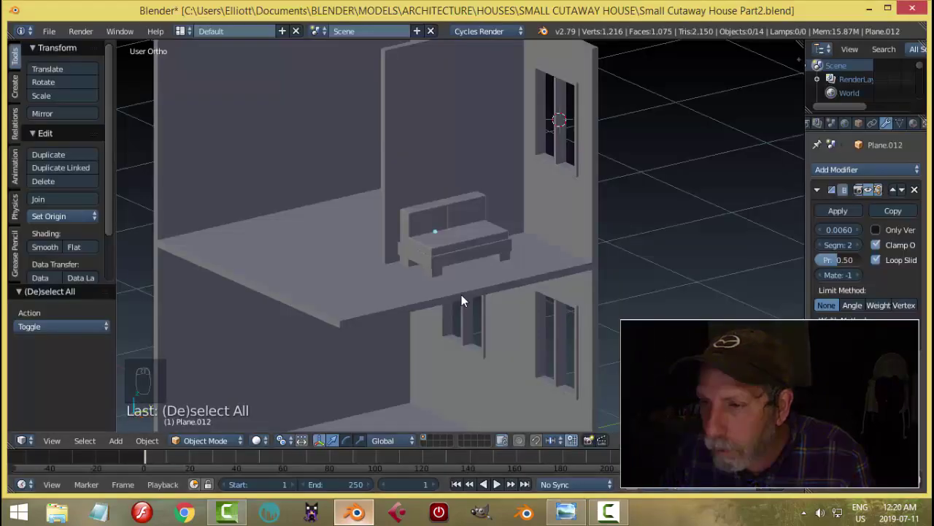
# Step: Duplicate the sofa base and move the copy -0.744 along X into the open room beyond the partition wall
pyautogui.rightClick(462, 258)
pyautogui.moveTo(515, 304); pyautogui.dragTo(524, 320, button='middle')
pyautogui.press('Tab')
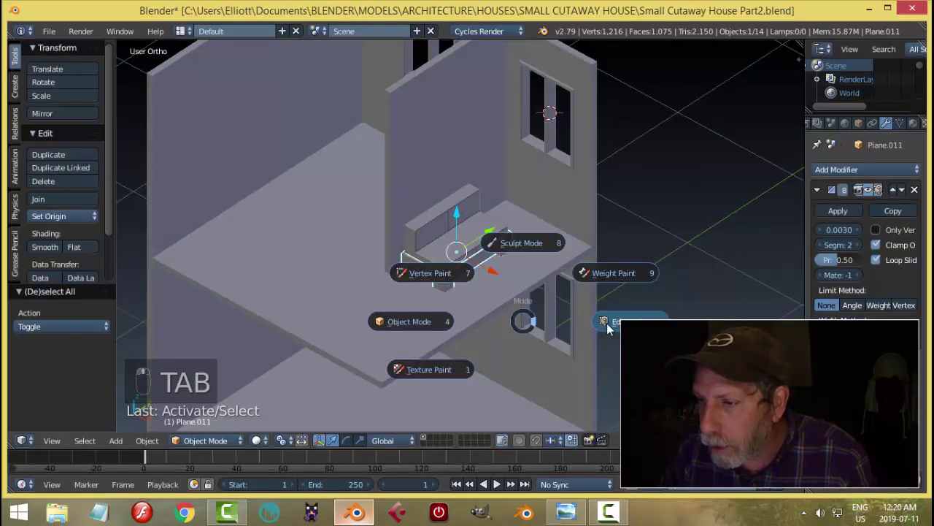
pyautogui.click(609, 323)
pyautogui.press('KP_Decimal')
pyautogui.press('Tab')
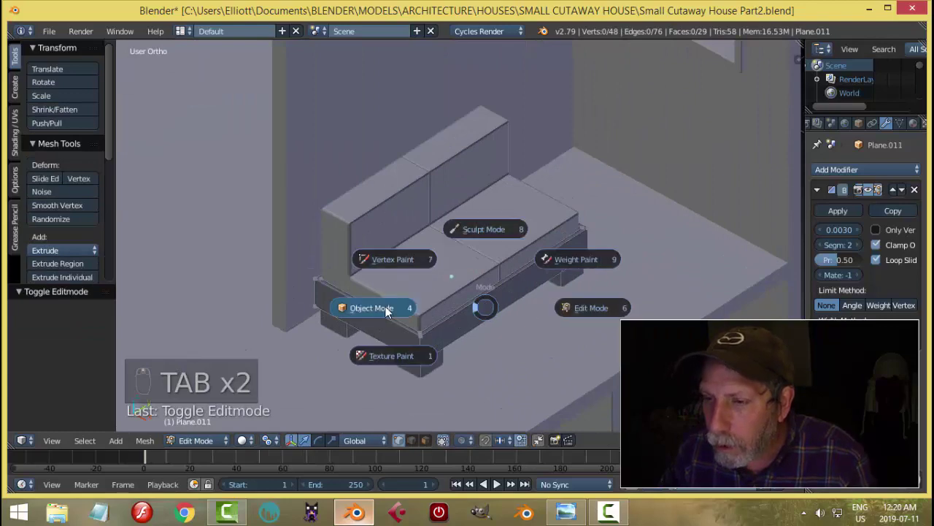
pyautogui.click(419, 305)
pyautogui.scroll(-6, 420, 305)
pyautogui.moveTo(442, 289); pyautogui.dragTo(461, 293, button='middle')
pyautogui.hotkey('shift', 'd')
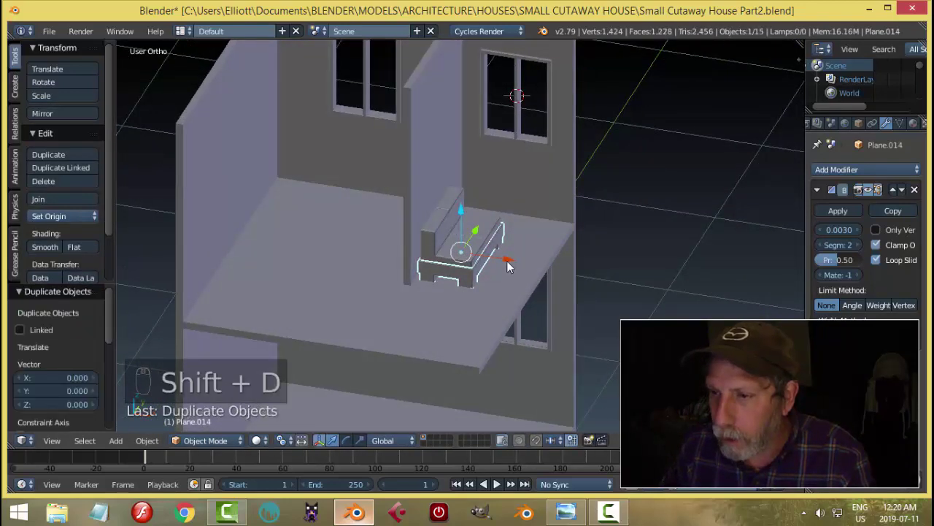
pyautogui.click(393, 265)
# Step: Rotate the copied sofa base 90° about the Z axis
pyautogui.write('r')
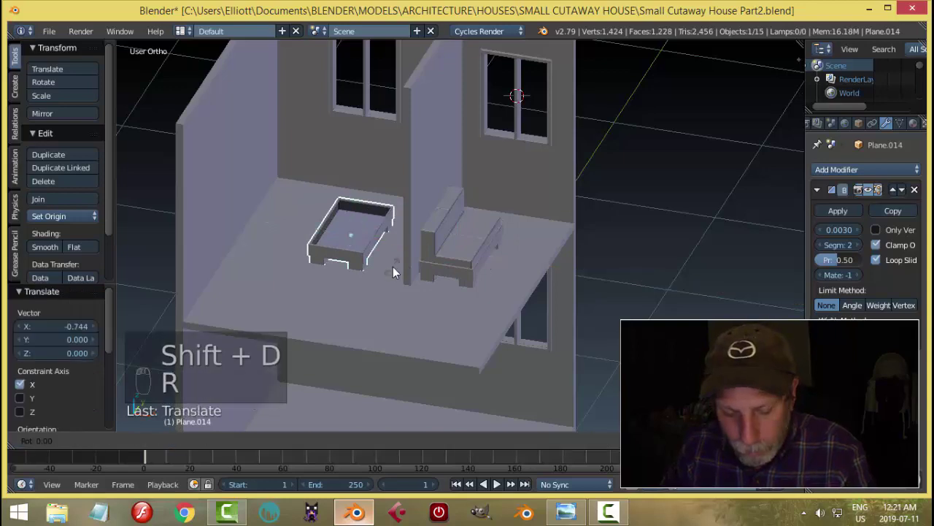
pyautogui.write('90')
pyautogui.press('Return')
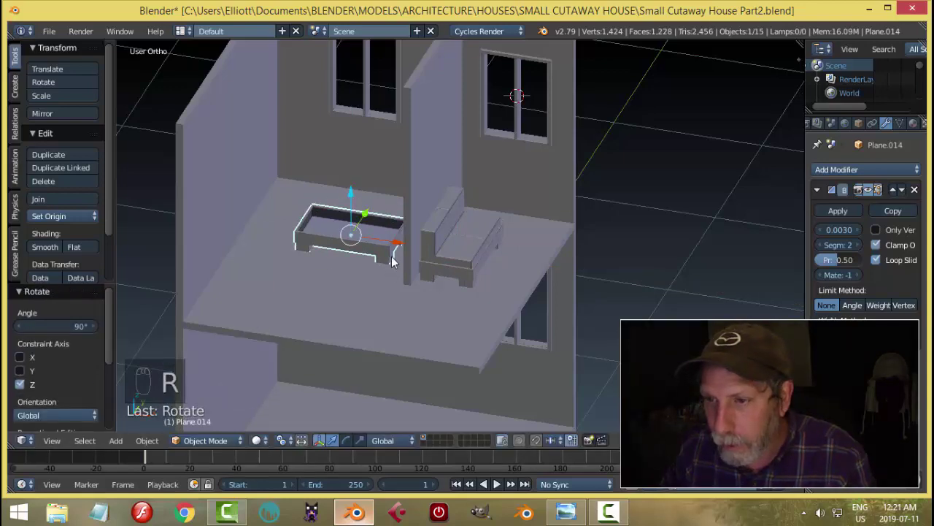
# Step: Move the rotated base -0.381 along X toward the outer side wall and -0.183 along Y away from the window wall
pyautogui.press('g')
pyautogui.press('x')
pyautogui.click(334, 247)
pyautogui.hotkey('ctrl', 'space')
pyautogui.moveTo(373, 275); pyautogui.dragTo(315, 292, button='middle')
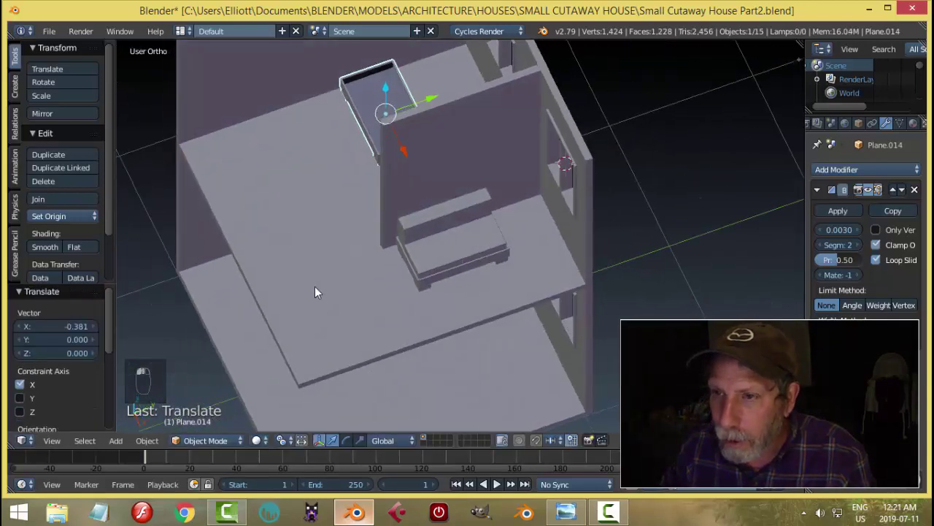
pyautogui.moveTo(429, 103); pyautogui.dragTo(404, 117)
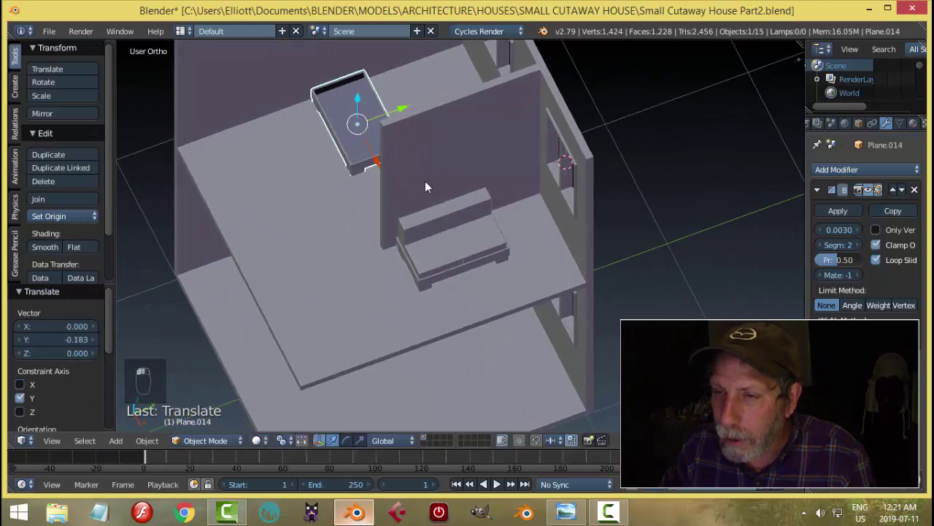
# Step: Compare the base's placement with the bed in the reference picture in Windows Photo Viewer
pyautogui.moveTo(425, 181); pyautogui.dragTo(487, 113, button='middle')
pyautogui.hotkey('alt', 'Tab')
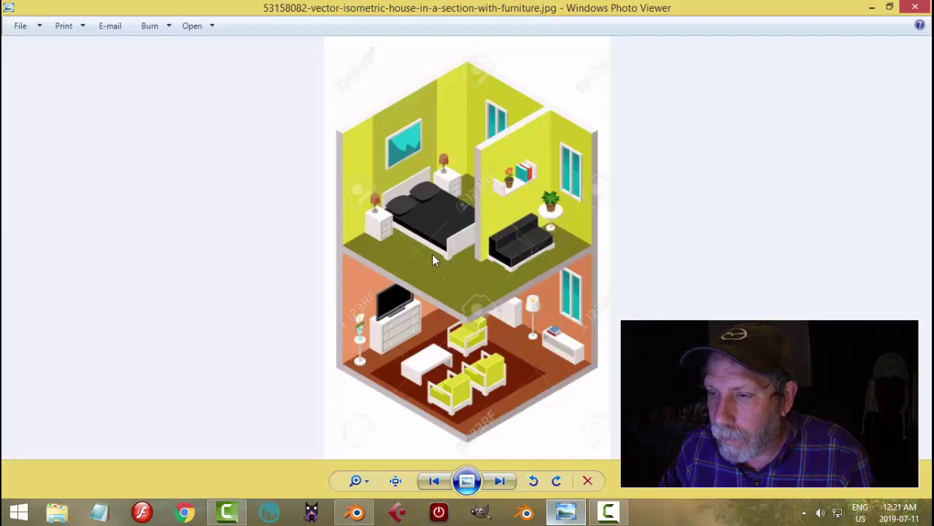
pyautogui.rightClick(354, 514)
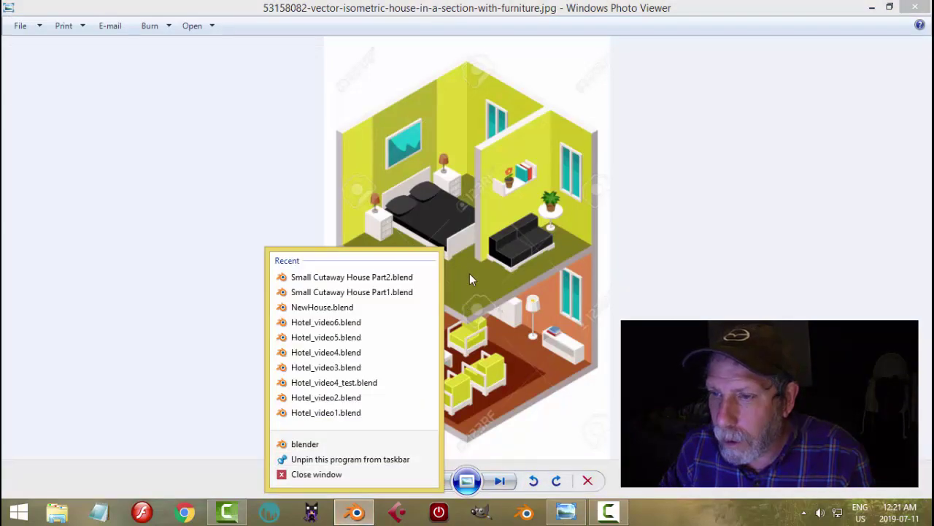
pyautogui.click(354, 514)
pyautogui.click(354, 513)
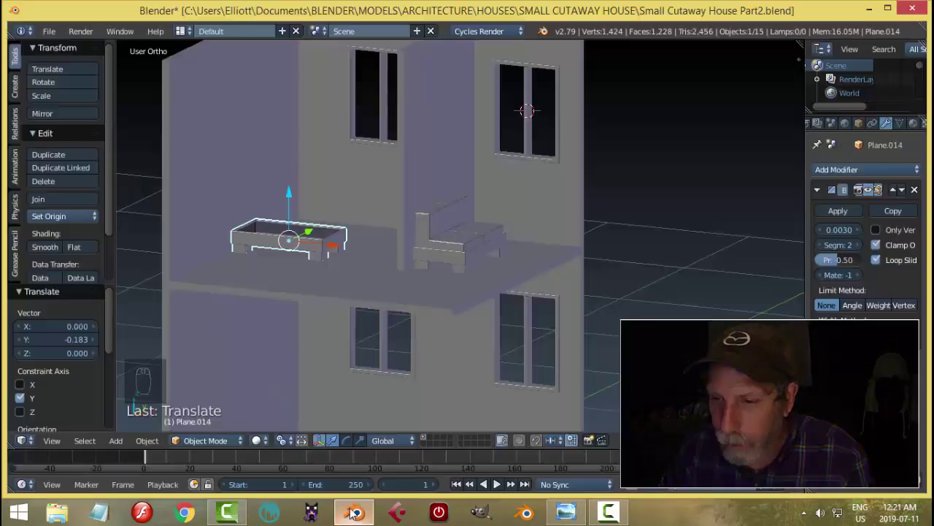
pyautogui.moveTo(468, 263); pyautogui.dragTo(414, 289, button='middle')
# Step: Try to widen the copied base by moving the vertices of its long side nearest the window wall outward along Y
pyautogui.press('KP_7')
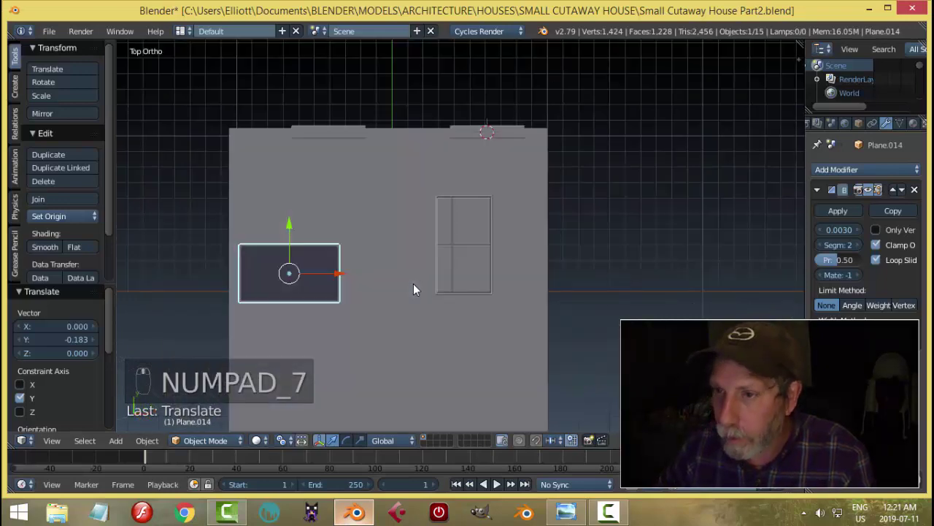
pyautogui.press('Tab')
pyautogui.keyDown('shift'); pyautogui.moveTo(357, 291); pyautogui.dragTo(530, 263, button='middle'); pyautogui.keyUp('shift')
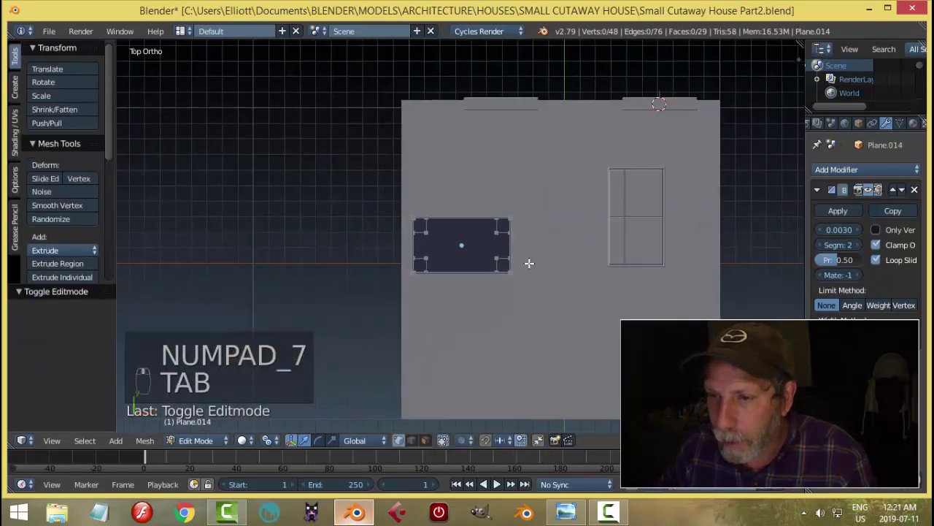
pyautogui.press('z')
pyautogui.scroll(3, 434, 216)
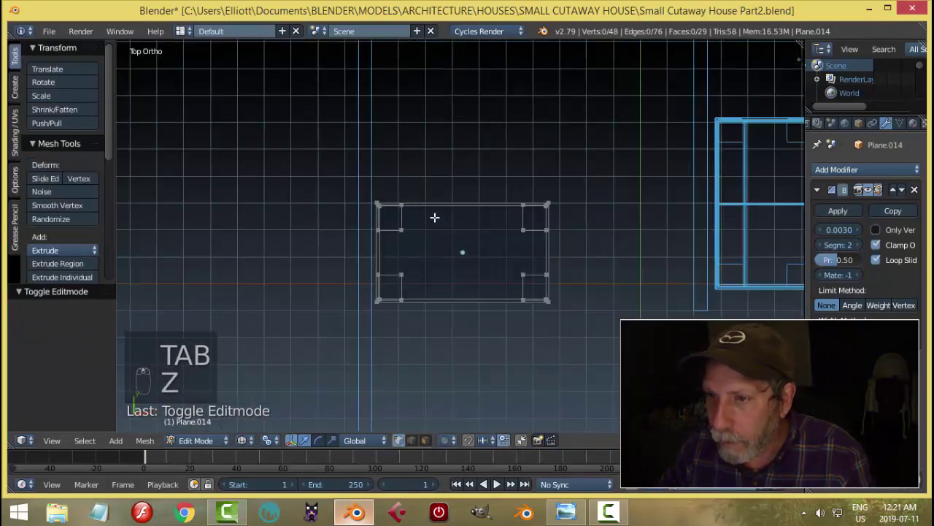
pyautogui.press('b')
pyautogui.moveTo(327, 151); pyautogui.dragTo(609, 252)
pyautogui.moveTo(619, 297); pyautogui.dragTo(588, 267, button='middle')
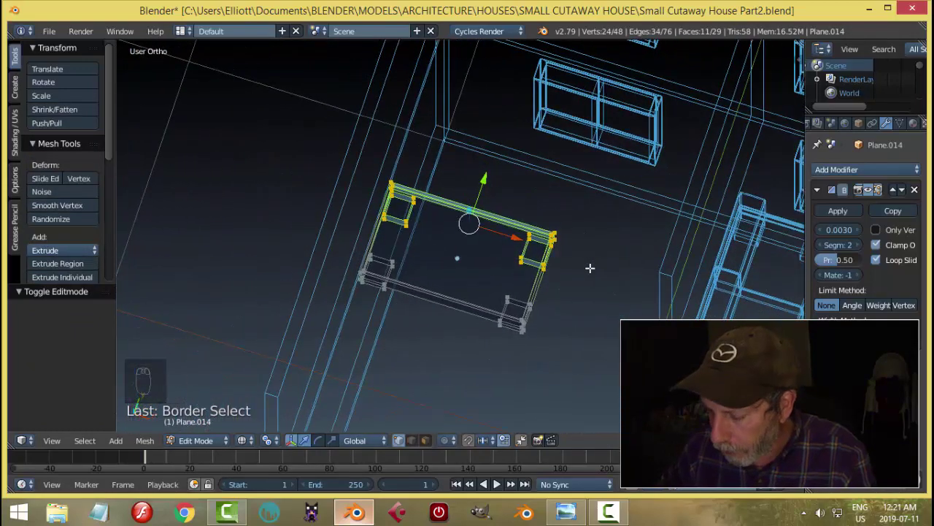
pyautogui.press('KP_7')
pyautogui.scroll(-2, 590, 268)
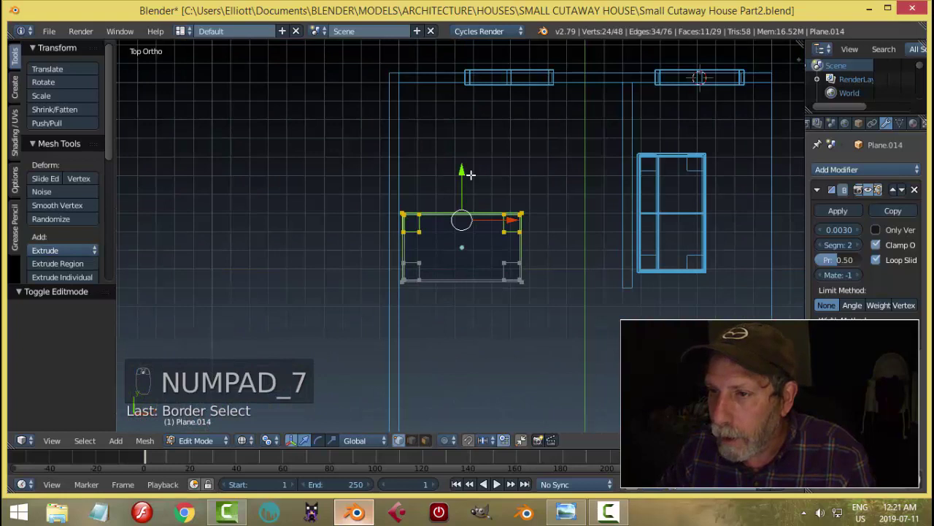
pyautogui.moveTo(470, 175); pyautogui.dragTo(566, 327)
# Step: Try to lengthen the base toward the partition by moving its end vertices 0.282 and another 0.056 along X, checking the reference in Windows Photo Viewer
pyautogui.press('a')
pyautogui.press('b')
pyautogui.moveTo(564, 237); pyautogui.dragTo(621, 258)
pyautogui.moveTo(622, 258); pyautogui.dragTo(650, 214, button='middle')
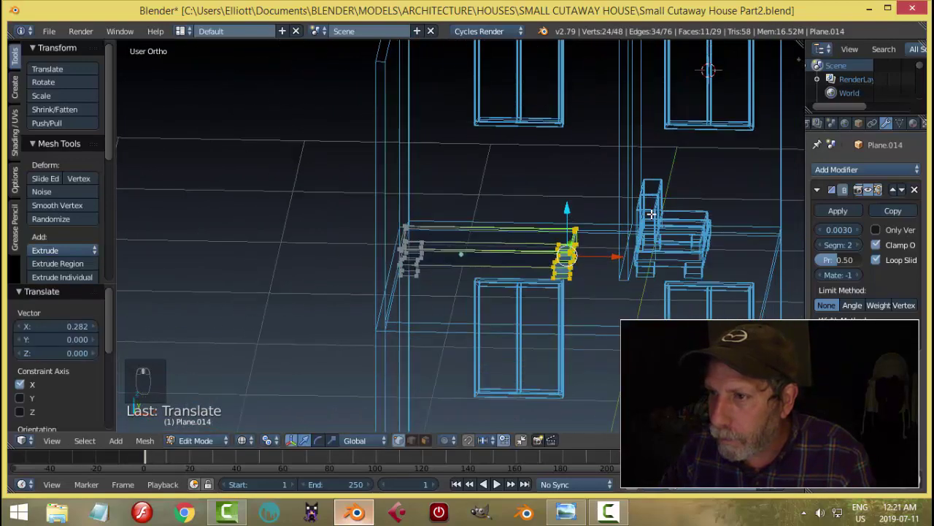
pyautogui.click(566, 511)
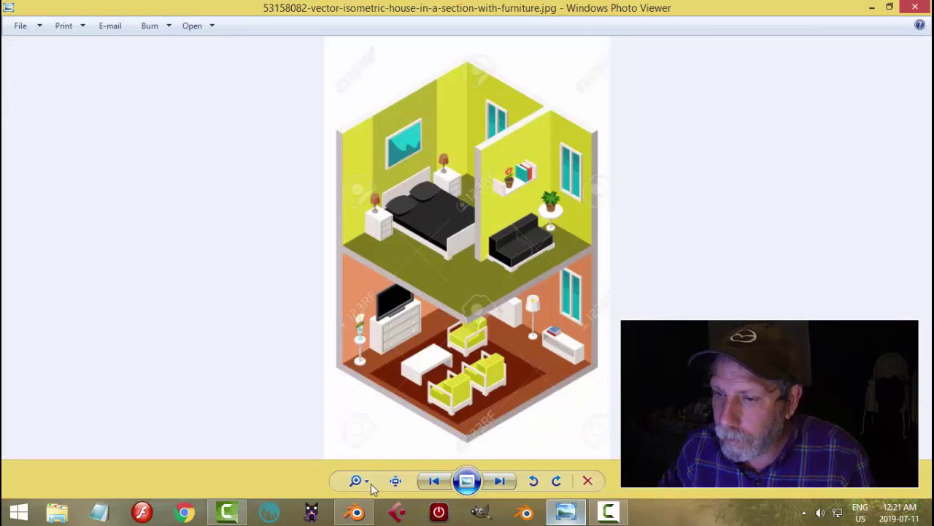
pyautogui.click(356, 511)
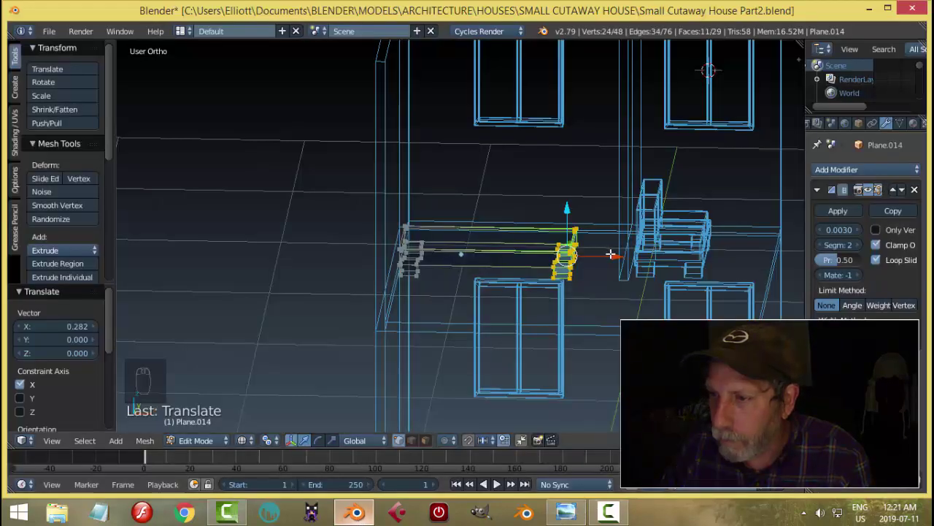
pyautogui.moveTo(610, 253); pyautogui.dragTo(651, 258)
pyautogui.press('KP_7')
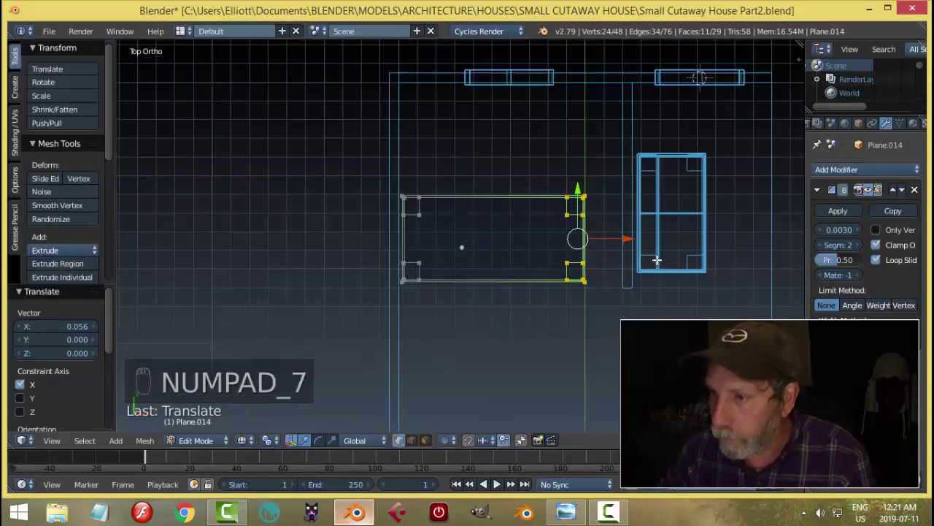
# Step: Try to widen the base further by moving its window-side vertices about 0.051 along Y
pyautogui.press('a')
pyautogui.press('a')
pyautogui.press('b')
pyautogui.moveTo(340, 155); pyautogui.dragTo(603, 233)
pyautogui.moveTo(489, 159); pyautogui.dragTo(494, 147)
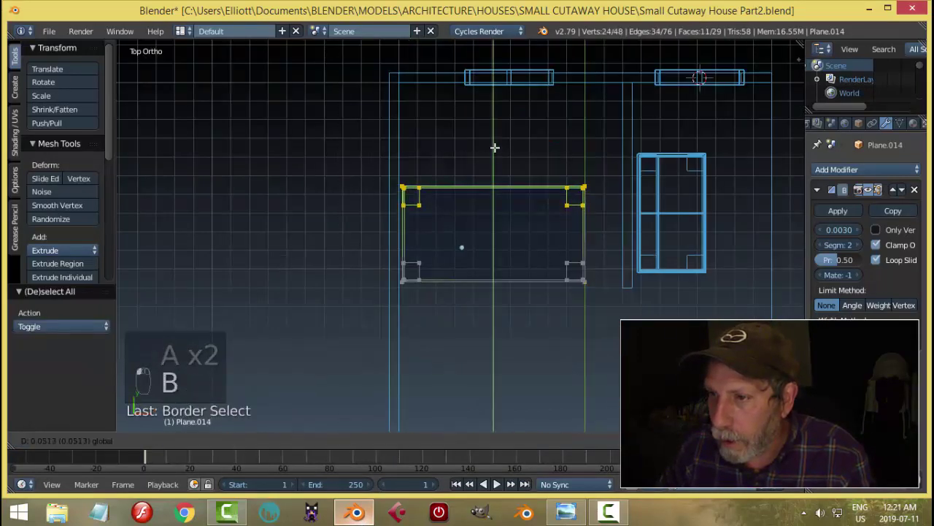
pyautogui.press('a')
# Step: Examine the resized base in solid shading and compare it with the bed in the reference picture in Windows Photo Viewer
pyautogui.moveTo(624, 221)
pyautogui.mouseDown(button='middle')
pyautogui.moveTo(574, 152)
pyautogui.moveTo(566, 157)
pyautogui.moveTo(595, 175)
pyautogui.moveTo(597, 224)
pyautogui.moveTo(570, 261)
pyautogui.moveTo(543, 219)
pyautogui.moveTo(542, 229)
pyautogui.moveTo(493, 256)
pyautogui.moveTo(611, 235)
pyautogui.moveTo(530, 246)
pyautogui.mouseUp(button='middle')
pyautogui.press('z')
pyautogui.click(576, 162)
pyautogui.scroll(-3, 575, 162)
pyautogui.scroll(3, 475, 250)
pyautogui.scroll(2, 471, 241)
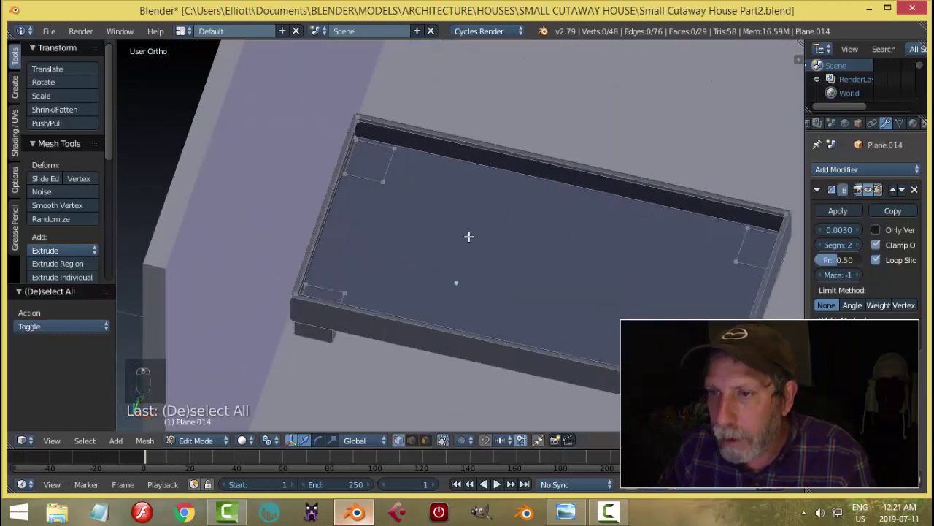
pyautogui.scroll(-2, 475, 237)
pyautogui.moveTo(514, 214); pyautogui.dragTo(479, 234, button='middle')
pyautogui.scroll(3, 582, 249)
pyautogui.keyDown('shift'); pyautogui.moveTo(631, 238); pyautogui.dragTo(559, 432, button='middle'); pyautogui.keyUp('shift')
pyautogui.scroll(-2, 573, 315)
pyautogui.click(577, 514)
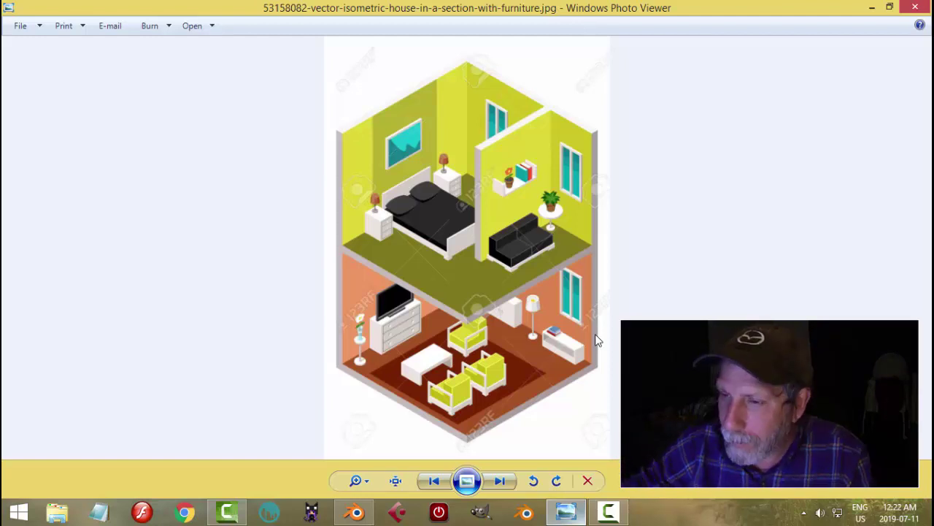
pyautogui.click(356, 513)
pyautogui.scroll(-2, 496, 319)
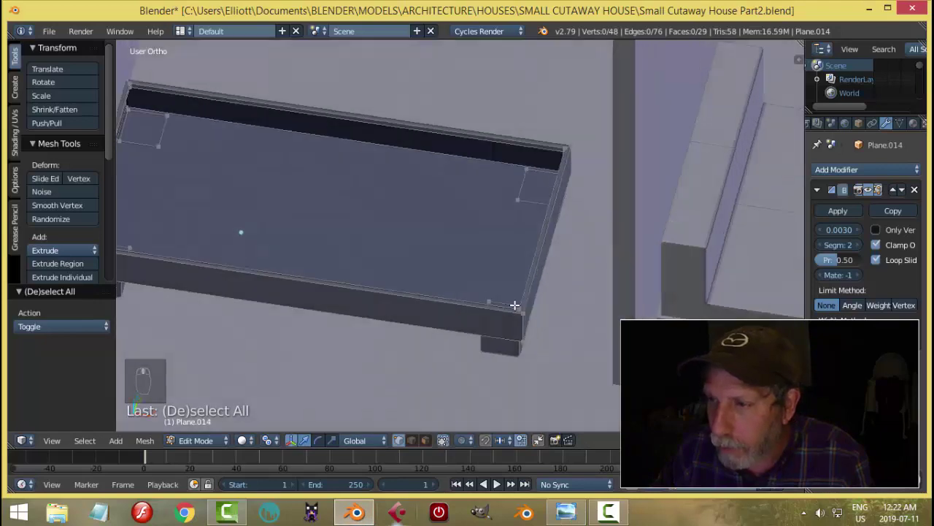
# Step: Try to shift the whole base mesh along Y in the bedroom
pyautogui.moveTo(496, 319); pyautogui.dragTo(524, 183, button='middle')
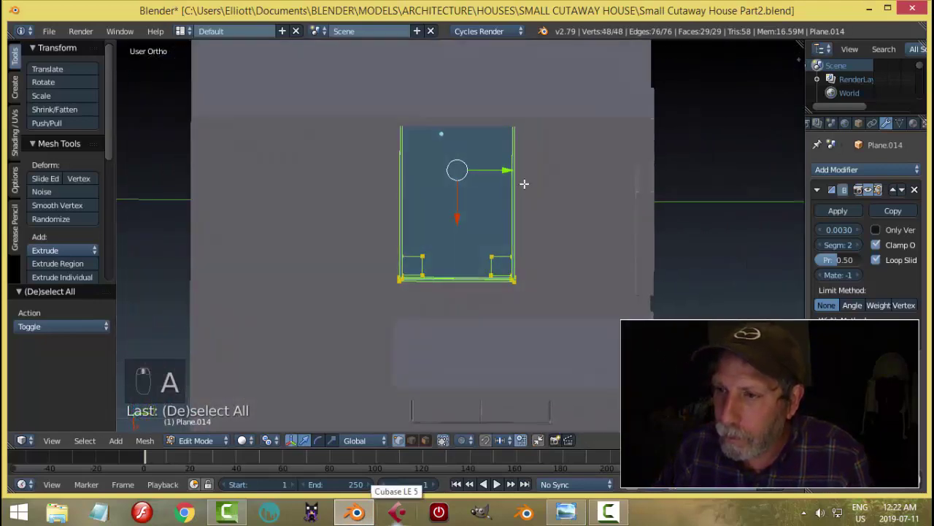
pyautogui.scroll(-1, 526, 202)
pyautogui.scroll(1, 522, 196)
pyautogui.moveTo(509, 180); pyautogui.dragTo(545, 217)
pyautogui.moveTo(544, 217); pyautogui.dragTo(530, 248, button='middle')
pyautogui.press('a')
# Step: Try to extrude the top faces of the base's two end rails upward as headboard and footboard
pyautogui.scroll(4, 489, 271)
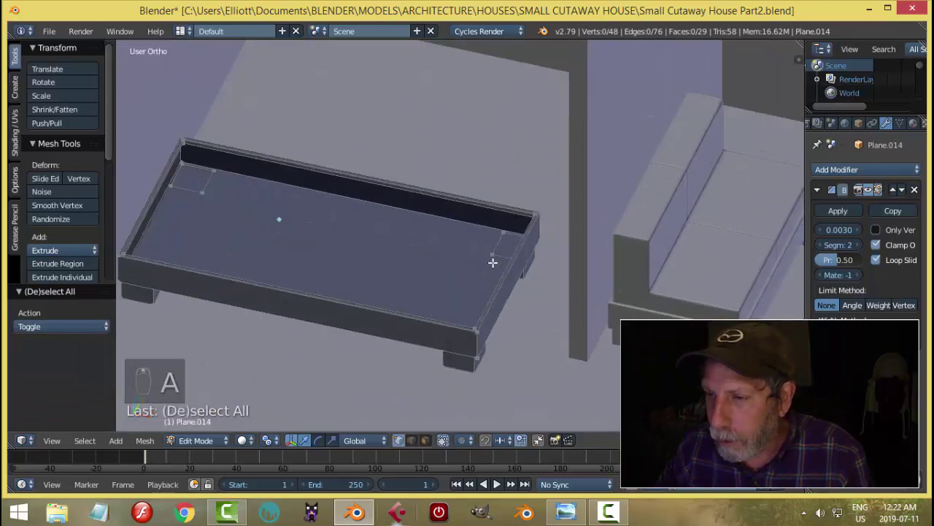
pyautogui.hotkey('ctrl', 'Tab')
pyautogui.click(445, 289)
pyautogui.scroll(3, 525, 263)
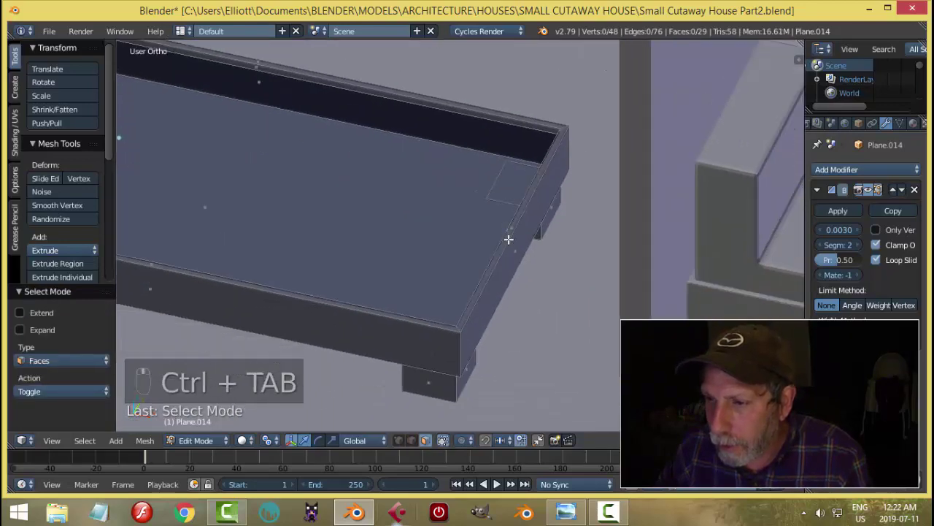
pyautogui.scroll(1, 509, 239)
pyautogui.rightClick(509, 250)
pyautogui.scroll(-3, 506, 249)
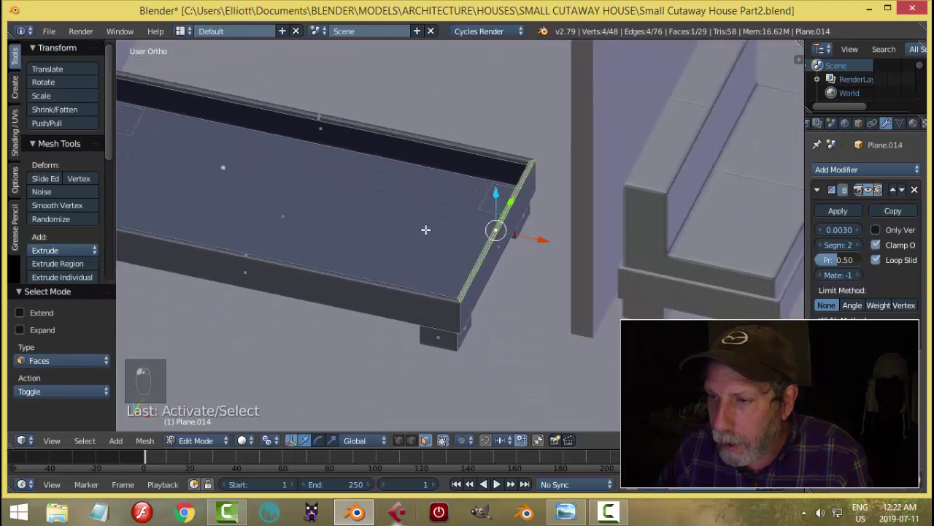
pyautogui.moveTo(425, 229); pyautogui.dragTo(535, 238, button='middle')
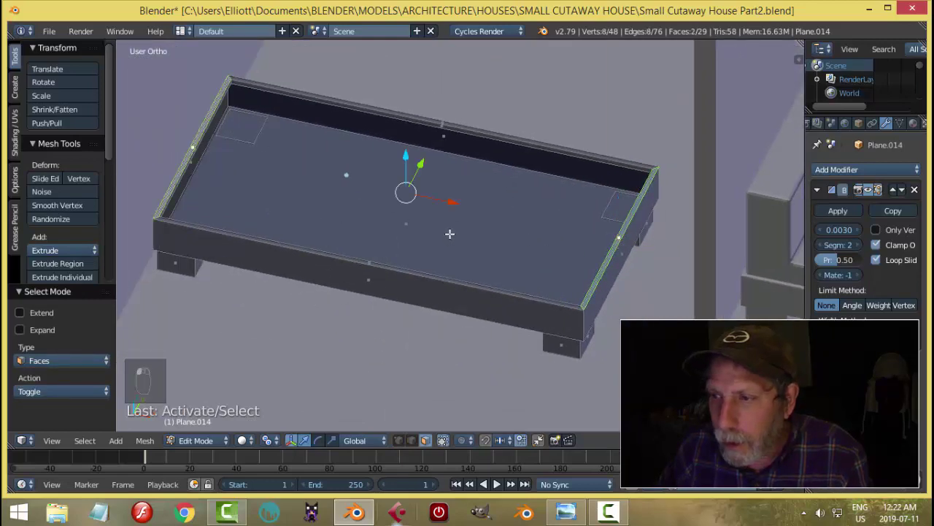
pyautogui.scroll(-4, 450, 234)
pyautogui.press('e')
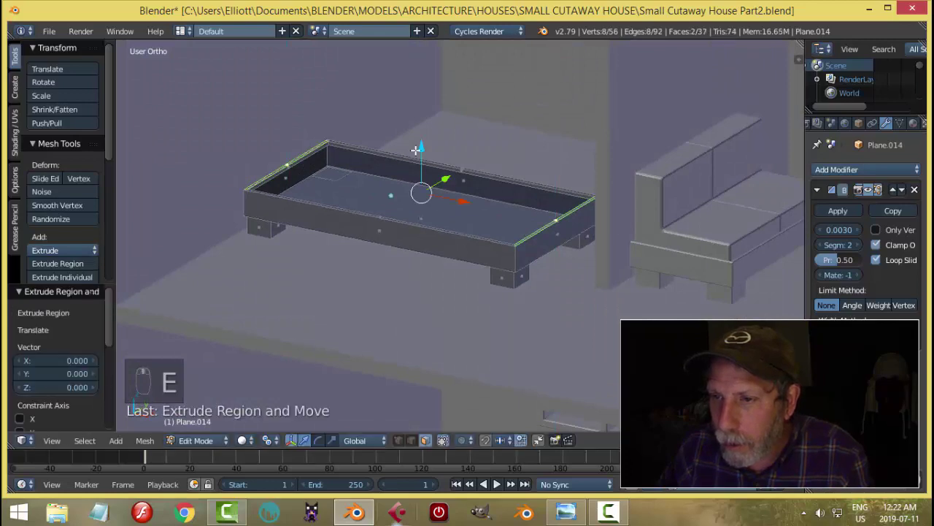
pyautogui.press('e')
pyautogui.click(424, 86)
# Step: Leave edit mode and undo the reshaping of the copied base
pyautogui.moveTo(505, 147); pyautogui.dragTo(492, 266, button='middle')
pyautogui.press('a')
pyautogui.press('Tab')
pyautogui.press('a')
pyautogui.scroll(-2, 488, 202)
pyautogui.scroll(2, 600, 254)
pyautogui.hotkey('ctrl', 'z')
pyautogui.hotkey('ctrl', 'z')
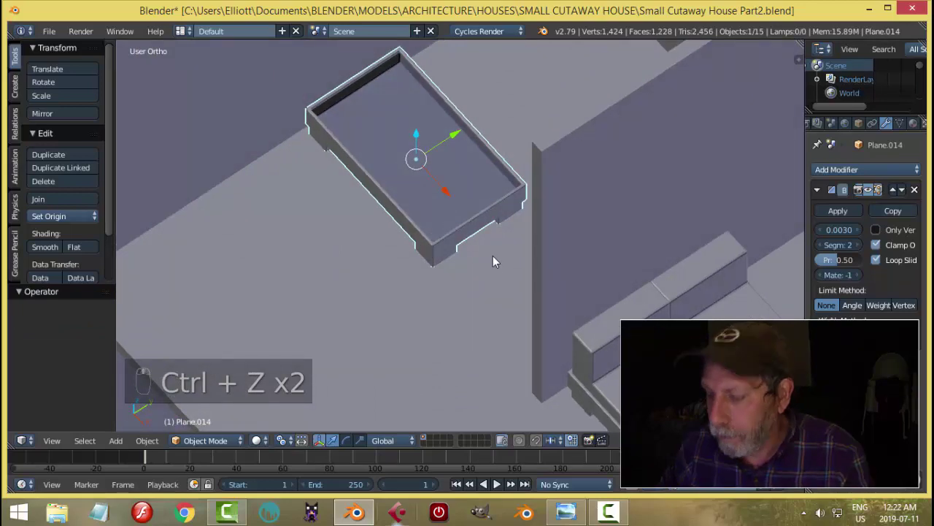
# Step: Widen the copied base in wireframe top view by moving its window-side vertices outward along Y
pyautogui.press('KP_7')
pyautogui.press('Tab')
pyautogui.click(625, 258)
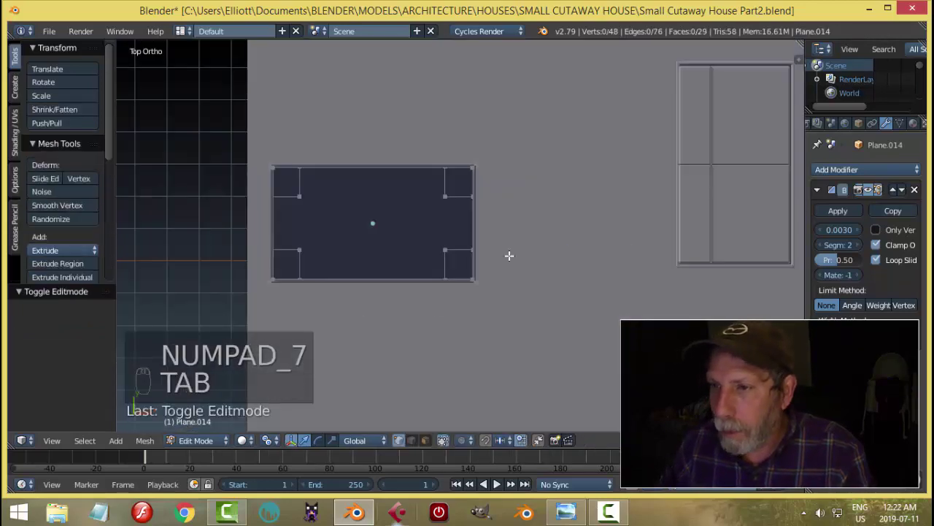
pyautogui.press('z')
pyautogui.click(585, 259)
pyautogui.press('b')
pyautogui.moveTo(225, 133); pyautogui.dragTo(485, 218)
pyautogui.moveTo(375, 125); pyautogui.dragTo(545, 340)
# Step: Lengthen the base toward the partition by moving its end vertices 0.429 along X
pyautogui.press('a')
pyautogui.press('b')
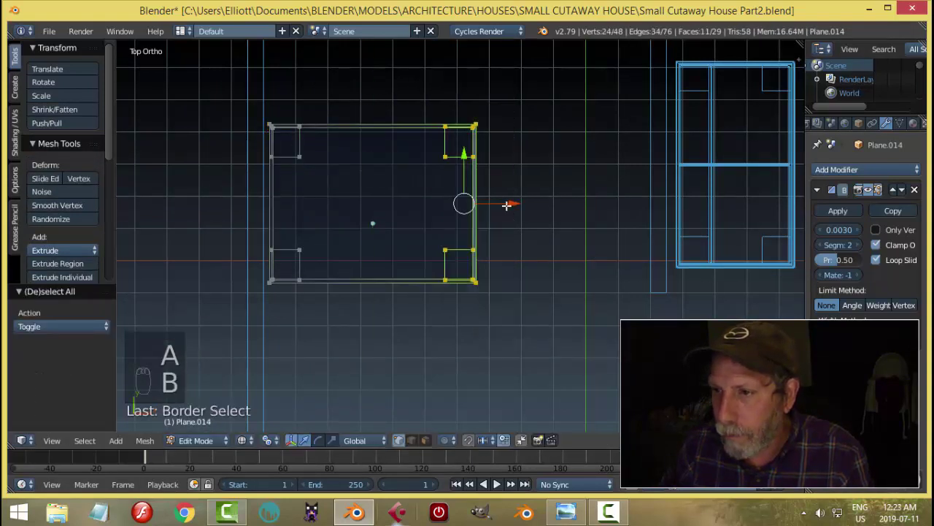
pyautogui.press('g')
pyautogui.press('x')
pyautogui.click(645, 240)
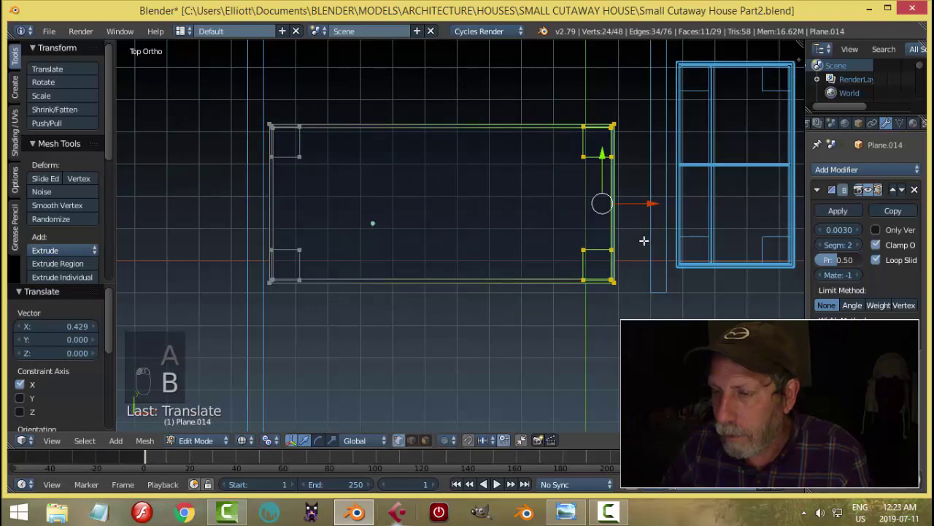
# Step: Widen the base slightly on the side away from the window wall by moving those vertices outward along Y
pyautogui.press('a')
pyautogui.press('b')
pyautogui.moveTo(655, 319); pyautogui.dragTo(244, 223)
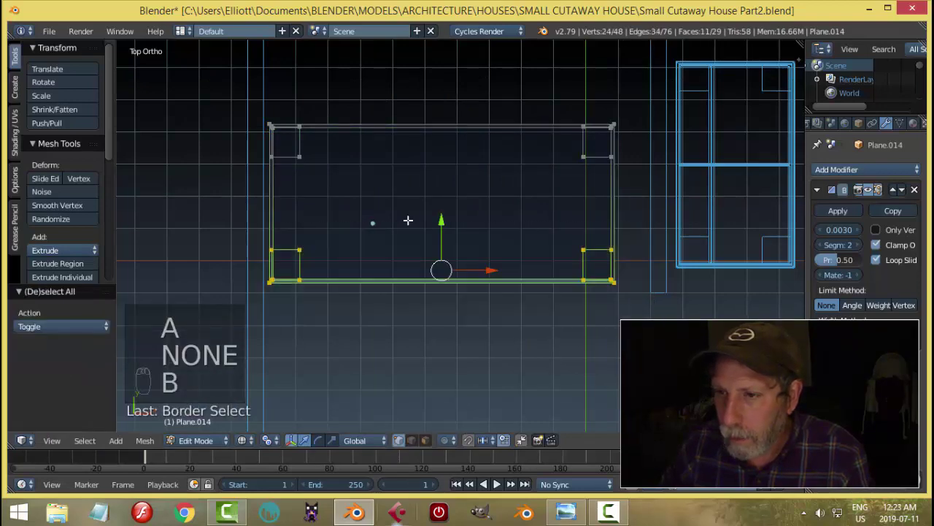
pyautogui.moveTo(439, 219); pyautogui.dragTo(463, 235)
# Step: Move the whole base mesh along Y, farther from the window wall
pyautogui.press('a')
pyautogui.press('a')
pyautogui.press('a')
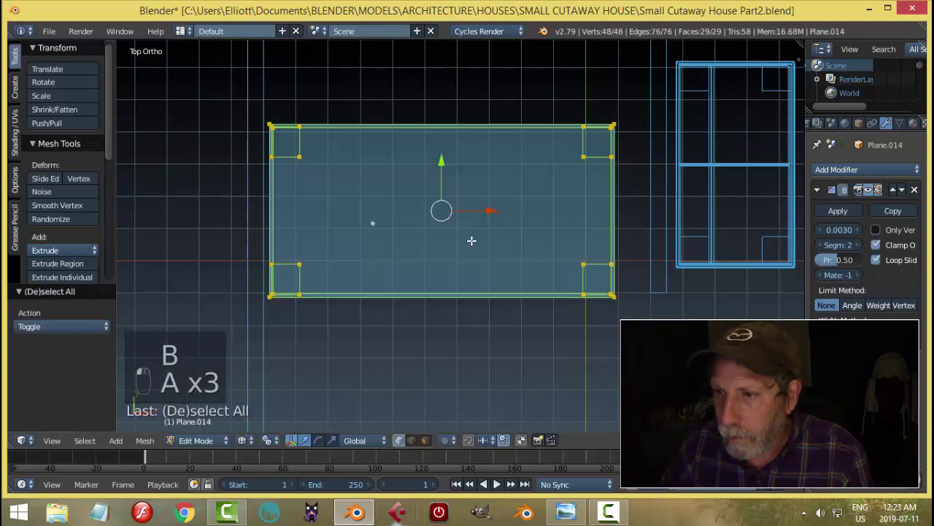
pyautogui.scroll(-3, 463, 237)
pyautogui.moveTo(454, 175); pyautogui.dragTo(451, 200)
pyautogui.press('a')
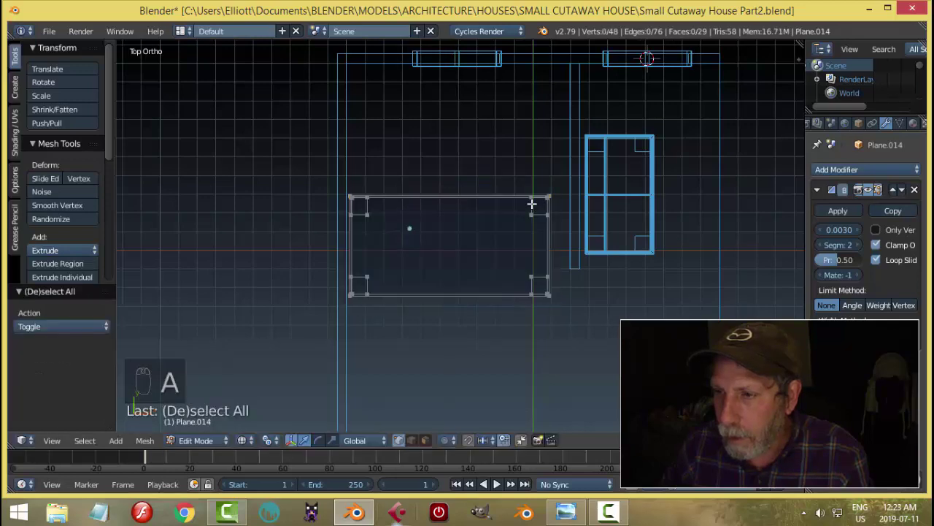
# Step: Set the viewport back to solid shading, leave edit mode and deselect the base
pyautogui.moveTo(621, 281)
pyautogui.mouseDown(button='middle')
pyautogui.moveTo(528, 192)
pyautogui.moveTo(523, 175)
pyautogui.mouseUp(button='middle')
pyautogui.press('z')
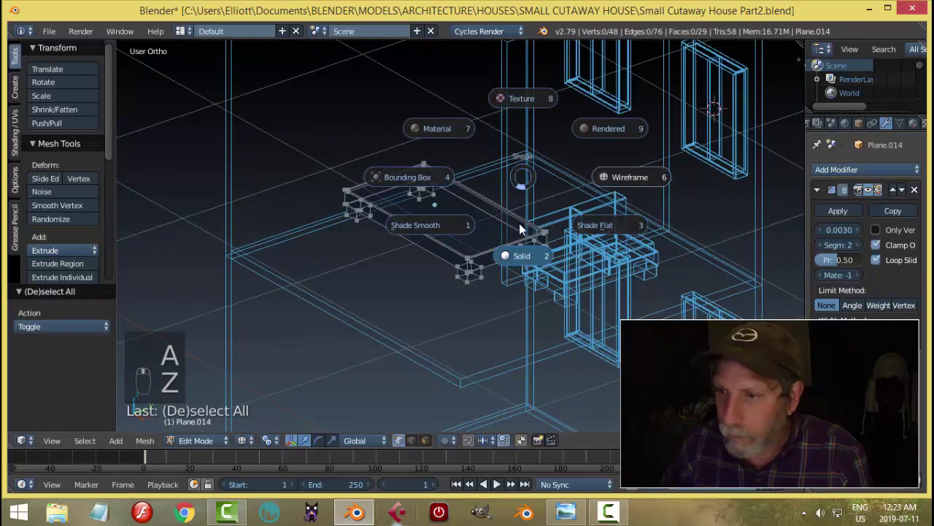
pyautogui.click(530, 252)
pyautogui.moveTo(530, 252); pyautogui.dragTo(482, 231, button='middle')
pyautogui.press('Tab')
pyautogui.click(420, 214)
pyautogui.press('a')
# Step: In edit mode with face selection, select the two outer end faces of the bed base
pyautogui.scroll(2, 551, 251)
pyautogui.rightClick(469, 214)
pyautogui.press('Tab')
pyautogui.click(559, 218)
pyautogui.hotkey('ctrl', 'Tab')
pyautogui.click(469, 231)
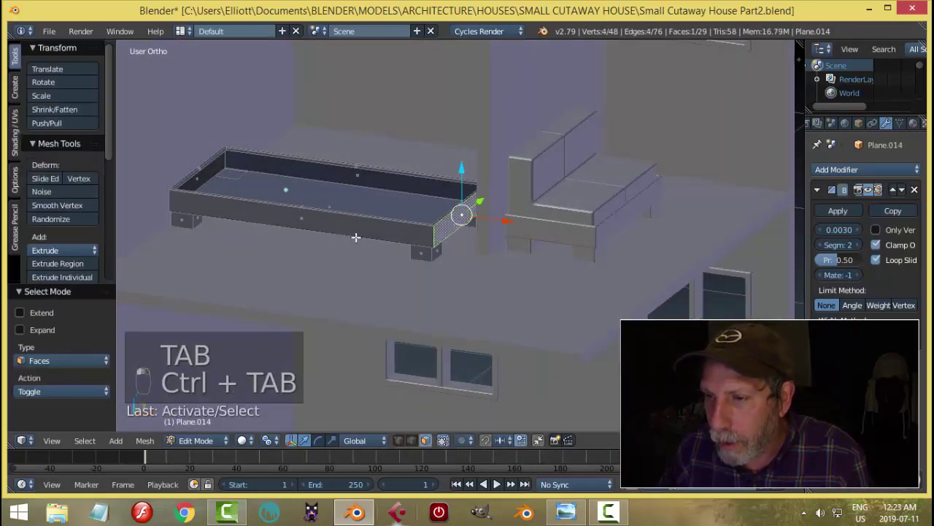
pyautogui.moveTo(355, 237); pyautogui.dragTo(296, 222, button='middle')
pyautogui.click(376, 223)
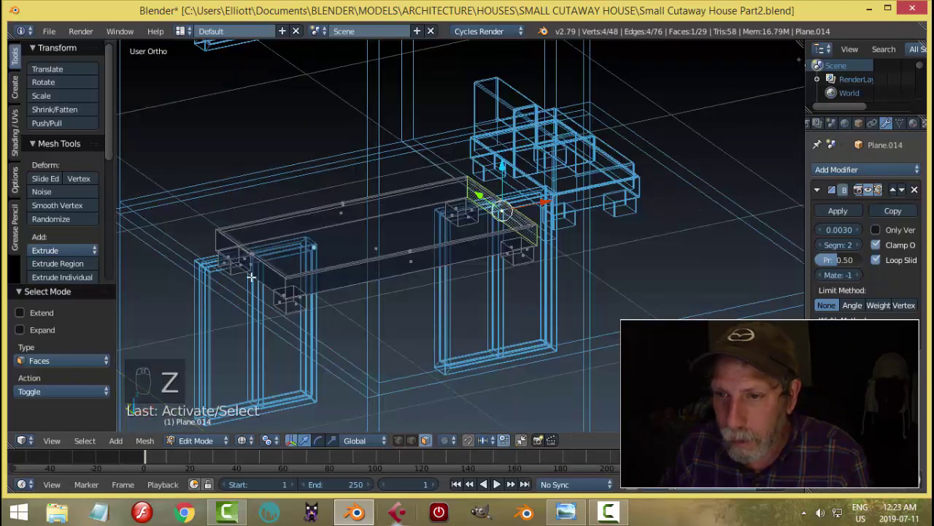
pyautogui.keyDown('shift'); pyautogui.click(254, 267); pyautogui.keyUp('shift')
# Step: Extrude both end faces of the base in place and try scaling them apart along X
pyautogui.moveTo(442, 263); pyautogui.dragTo(573, 229, button='middle')
pyautogui.press('KP_7')
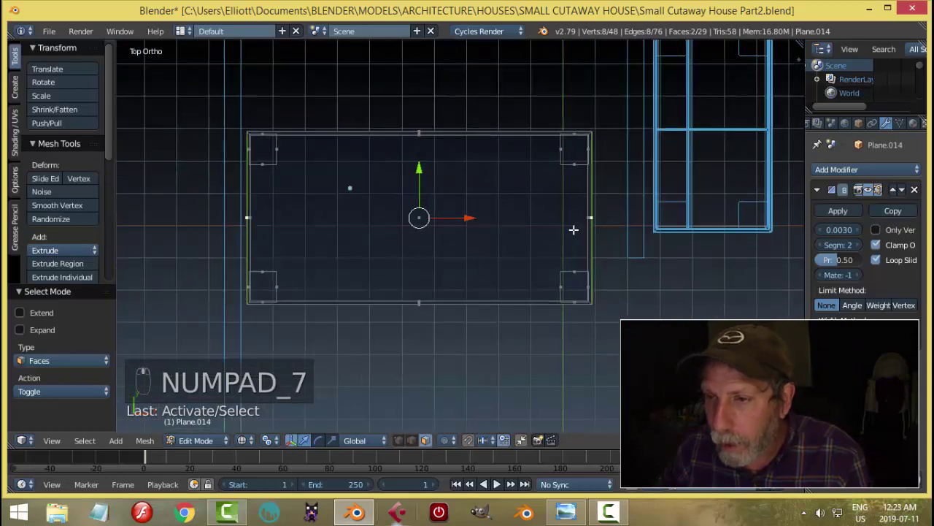
pyautogui.scroll(2, 548, 248)
pyautogui.press('e')
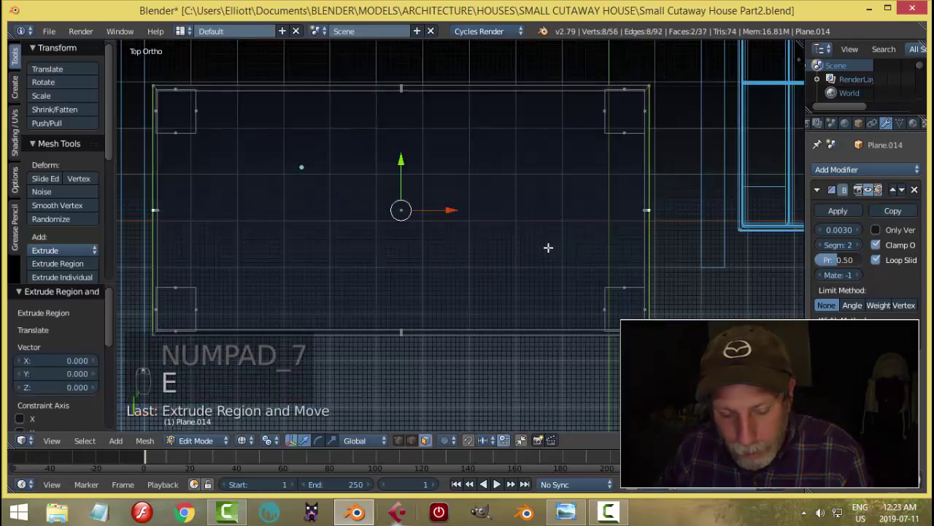
pyautogui.press('s')
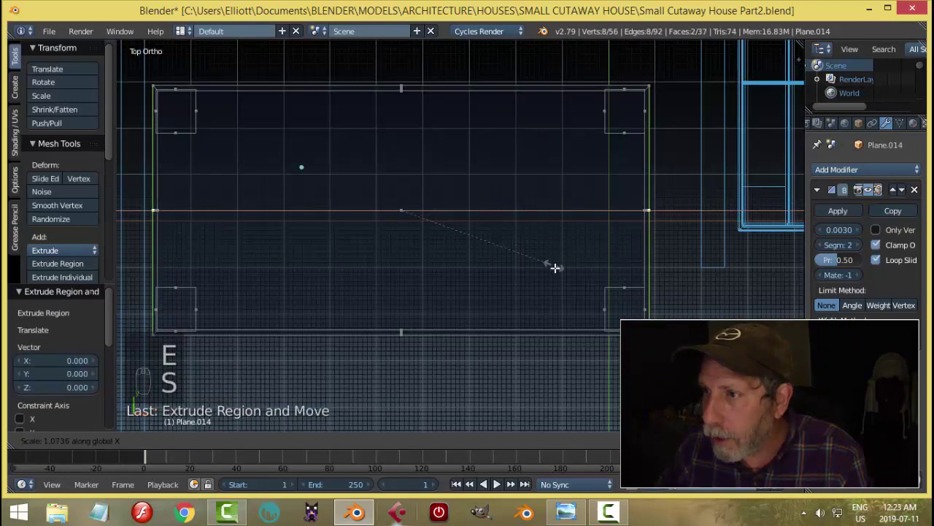
pyautogui.rightClick(560, 278)
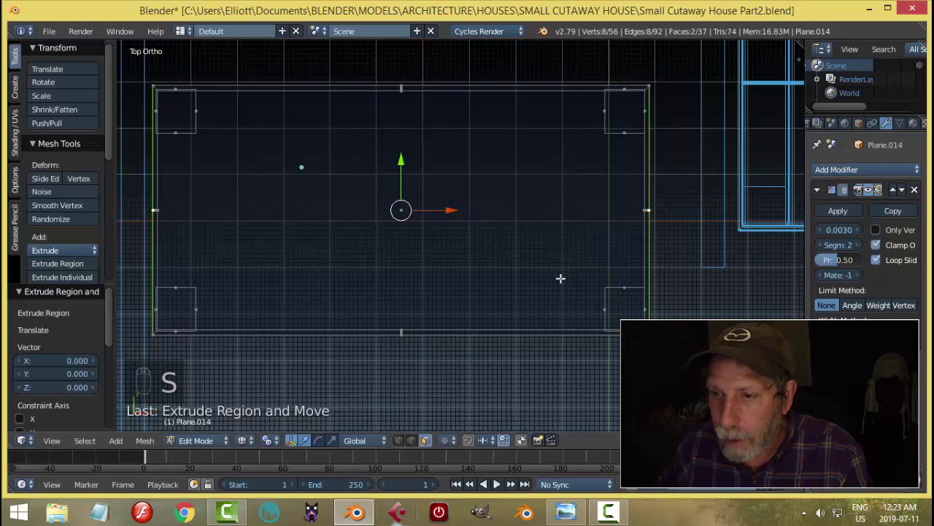
# Step: Change the pivot point, scale the extruded end faces outward along X by about 1.04, and clear the selection
pyautogui.click(267, 440)
pyautogui.click(307, 379)
pyautogui.press('s')
pyautogui.press('x')
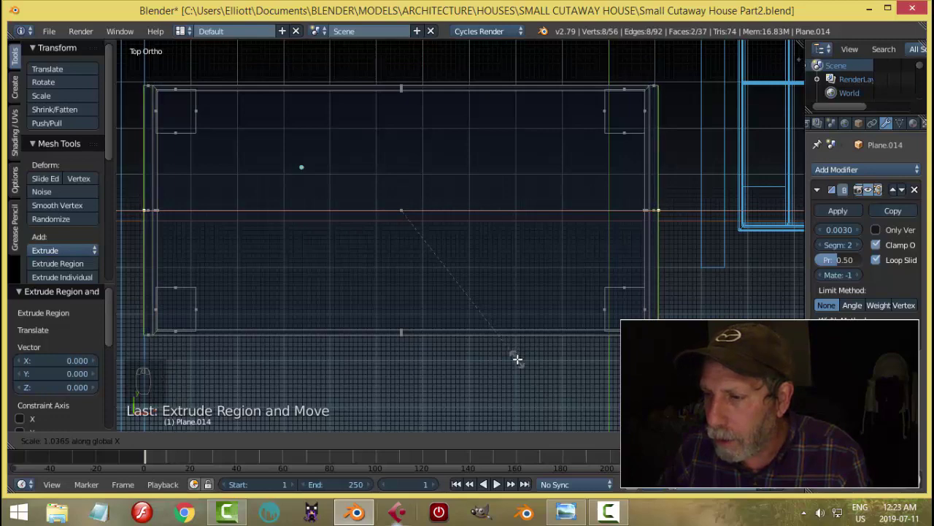
pyautogui.click(515, 357)
pyautogui.press('a')
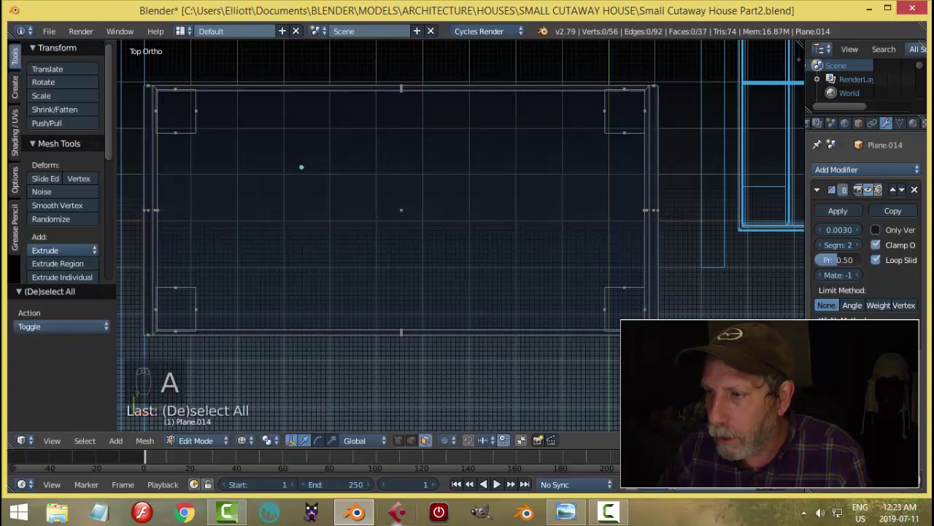
# Step: Extrude the narrow top faces at both ends of the base upward along Z to form a headboard and footboard
pyautogui.rightClick(653, 210)
pyautogui.moveTo(653, 210); pyautogui.dragTo(577, 183, button='middle')
pyautogui.press('a')
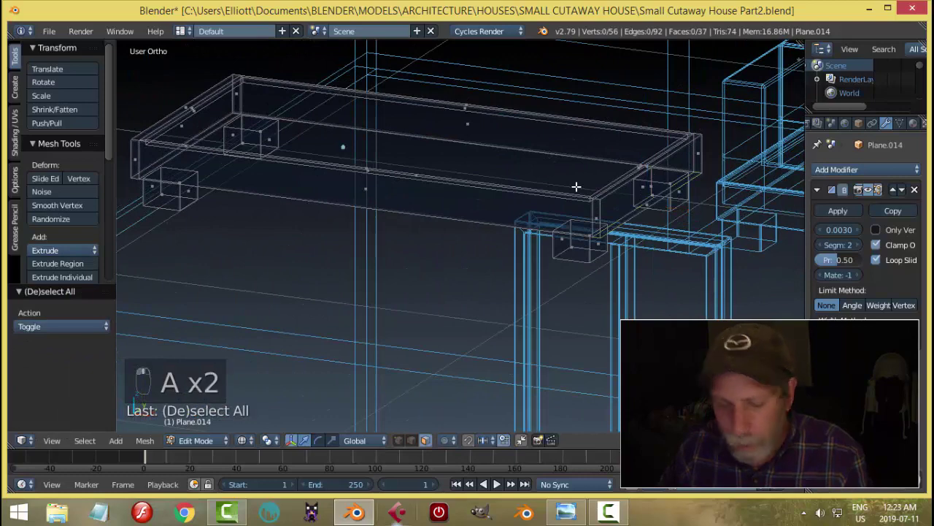
pyautogui.press('z')
pyautogui.click(603, 275)
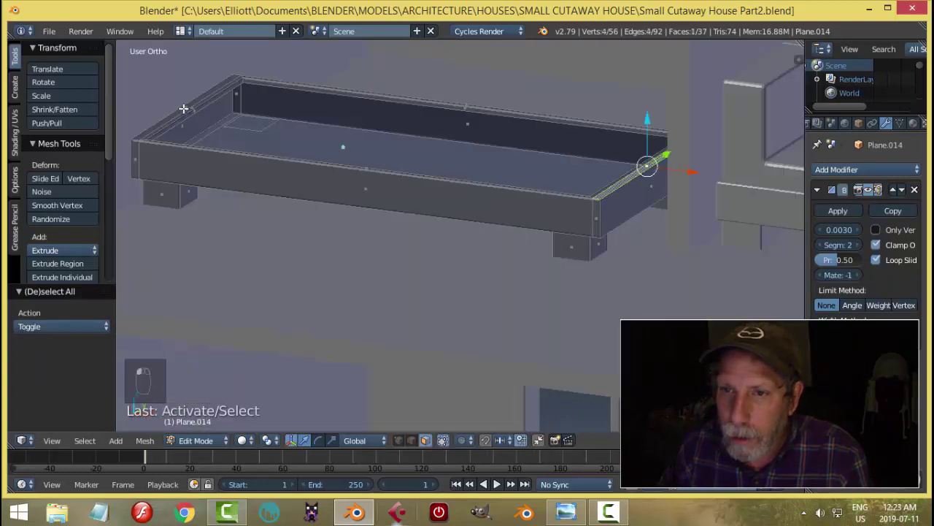
pyautogui.moveTo(262, 151); pyautogui.dragTo(448, 226, button='middle')
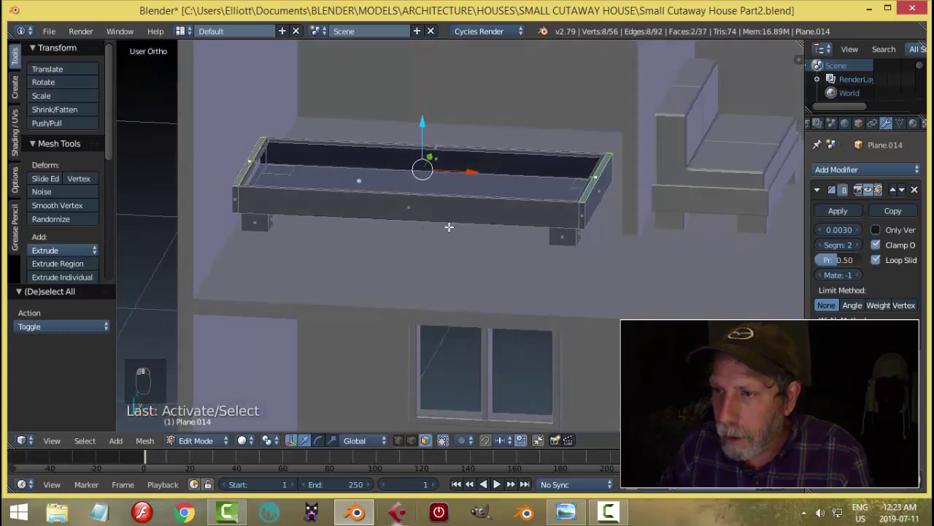
pyautogui.press('e')
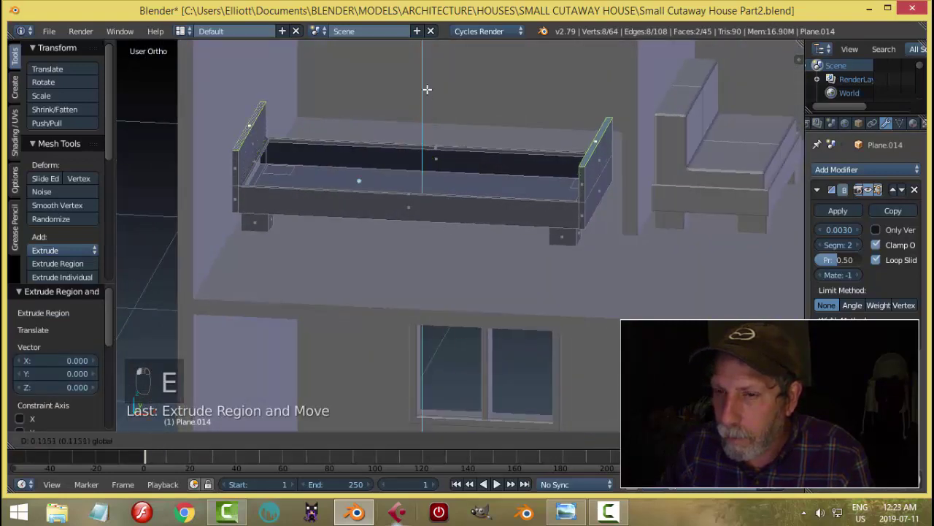
pyautogui.click(429, 69)
pyautogui.press('a')
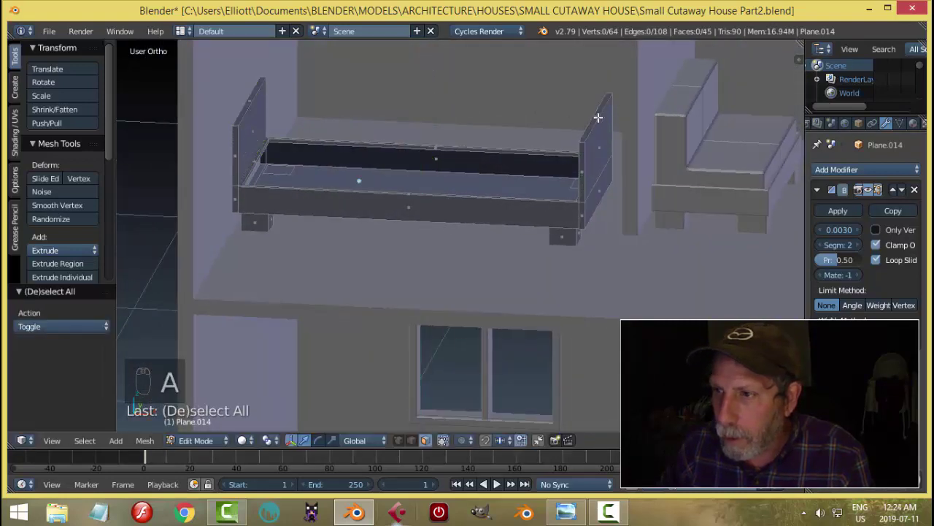
# Step: Lower the top face of the footboard near the partition by 0.064 along Z and return to object mode
pyautogui.click(595, 77)
pyautogui.click(594, 92)
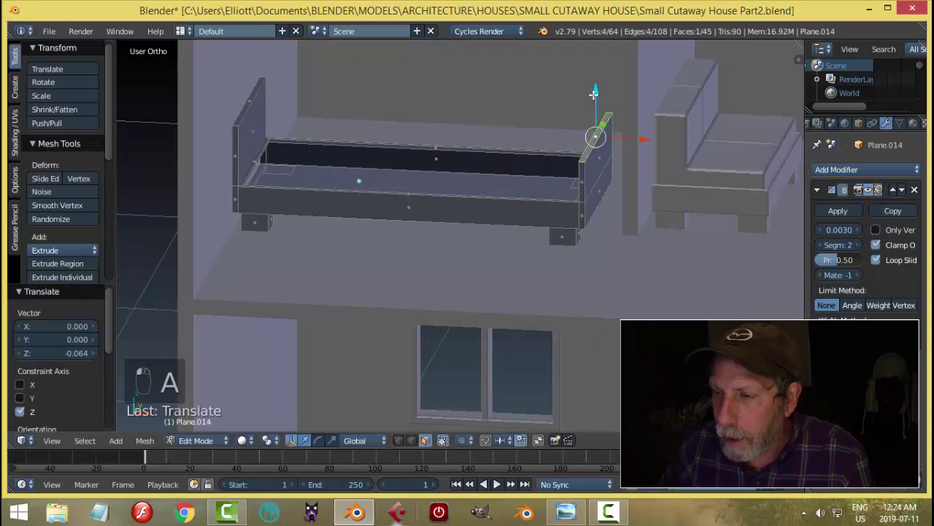
pyautogui.press('a')
pyautogui.press('a')
pyautogui.press('Tab')
pyautogui.click(441, 173)
pyautogui.press('a')
pyautogui.press('a')
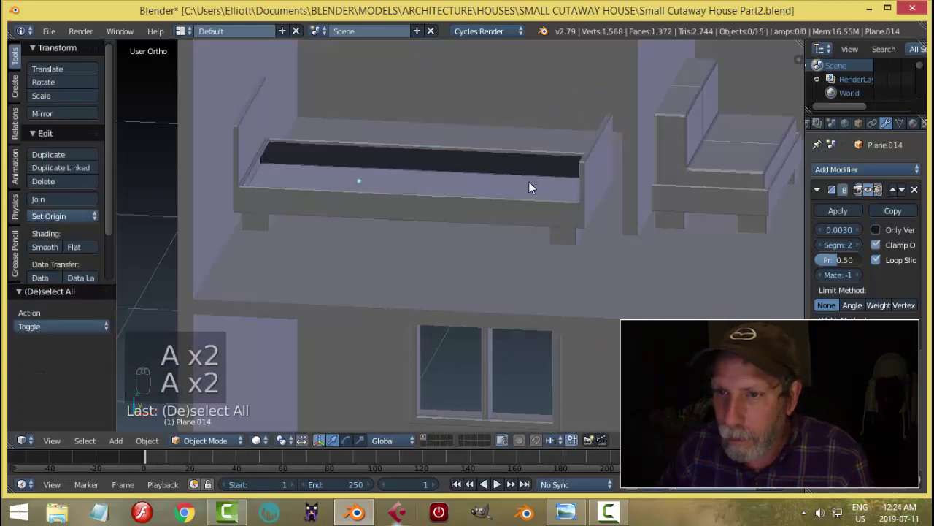
# Step: Select the large flat panel face inside the bed frame and separate it into its own object
pyautogui.scroll(6, 421, 245)
pyautogui.scroll(-4, 443, 195)
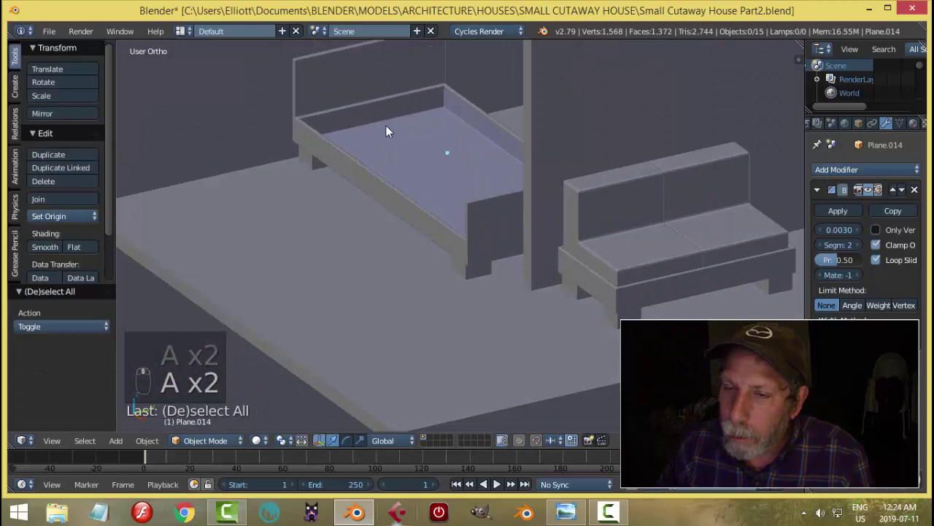
pyautogui.moveTo(386, 126); pyautogui.dragTo(401, 156, button='middle')
pyautogui.rightClick(401, 156)
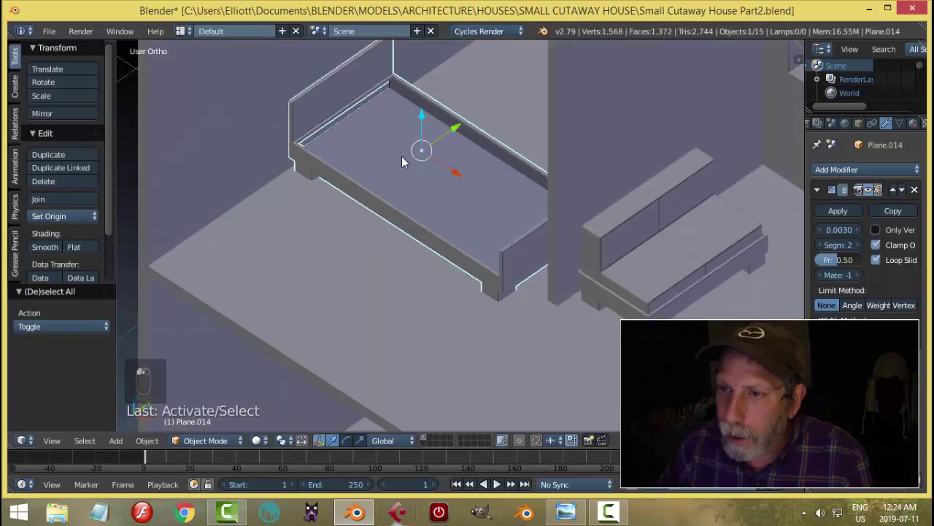
pyautogui.press('Tab')
pyautogui.click(510, 156)
pyautogui.moveTo(511, 156); pyautogui.dragTo(524, 203, button='middle')
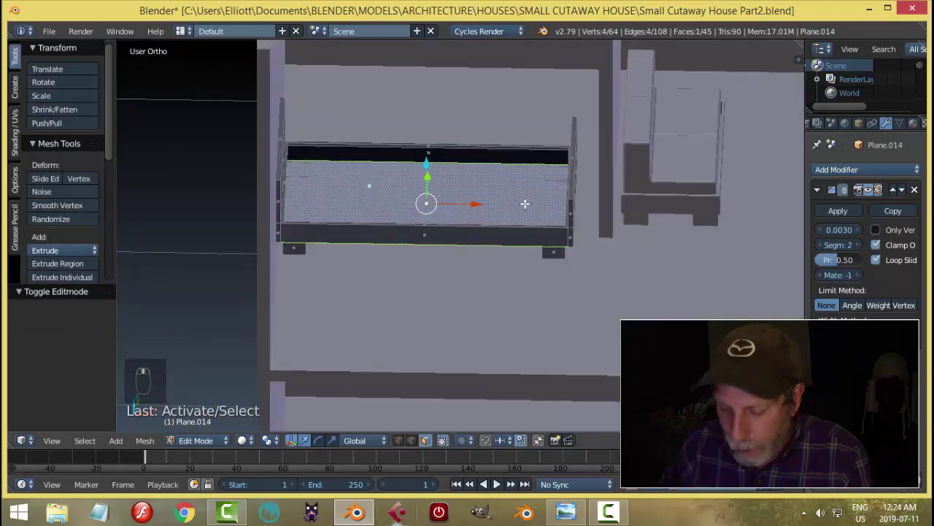
pyautogui.press('p')
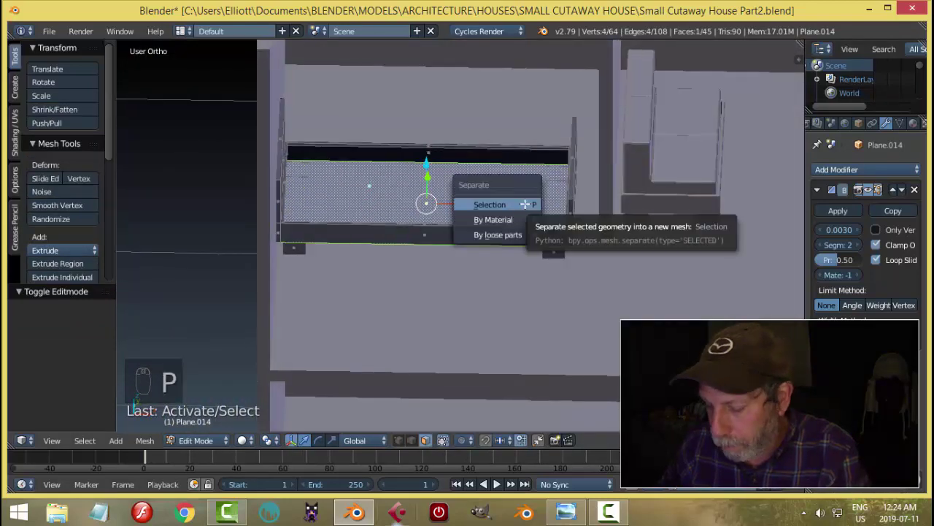
pyautogui.click(525, 204)
# Step: Leave edit mode, select the separated panel and set its origin to its geometry
pyautogui.press('Tab')
pyautogui.click(438, 190)
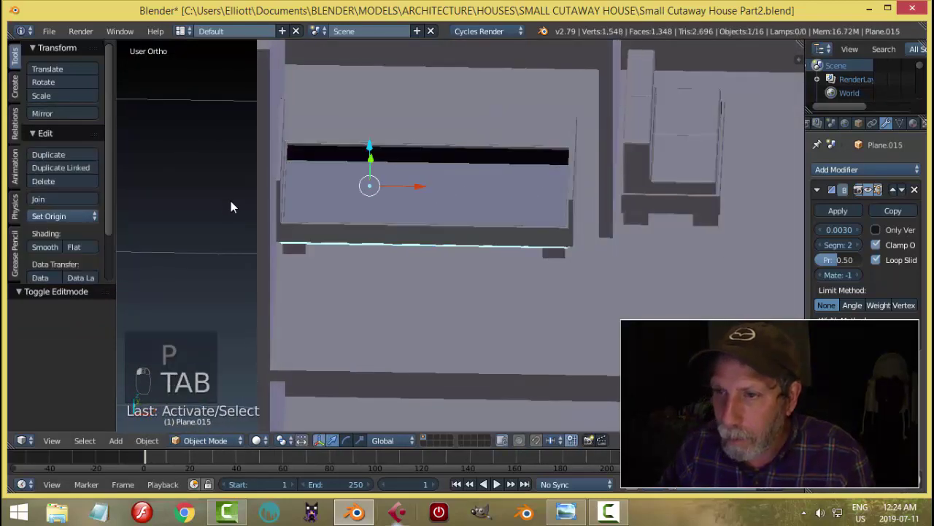
pyautogui.click(64, 218)
pyautogui.click(138, 245)
# Step: Select the whole panel in edit mode and extrude it up 0.149 along Z as the mattress
pyautogui.press('Tab')
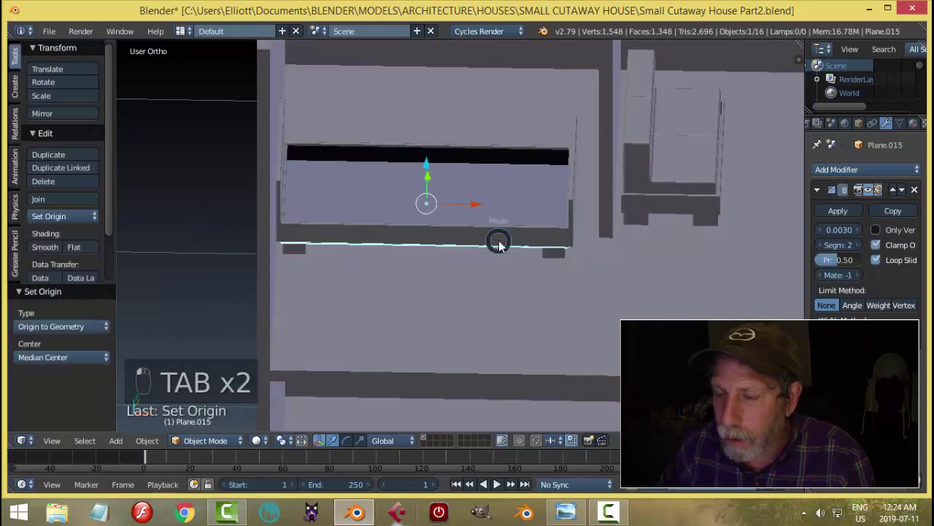
pyautogui.click(567, 245)
pyautogui.press('a')
pyautogui.press('a')
pyautogui.press('a')
pyautogui.moveTo(438, 205); pyautogui.dragTo(497, 220, button='middle')
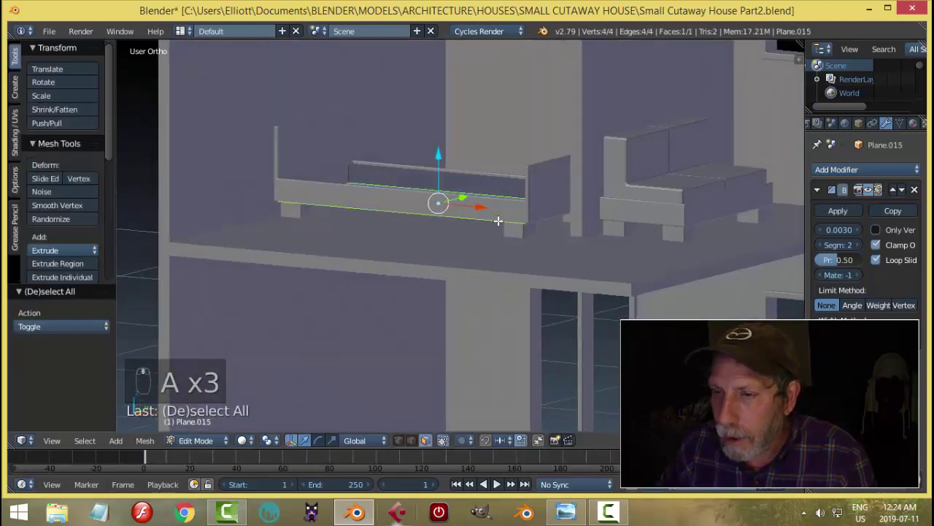
pyautogui.press('e')
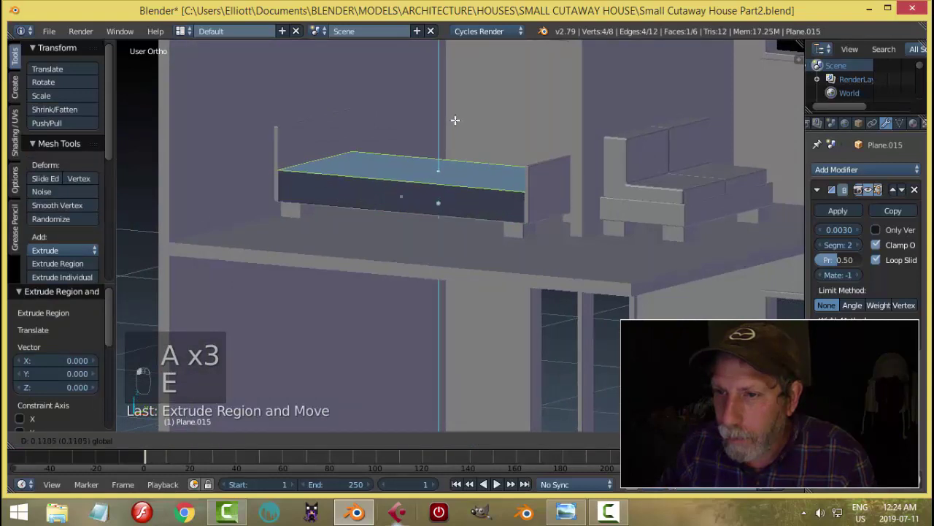
pyautogui.click(457, 116)
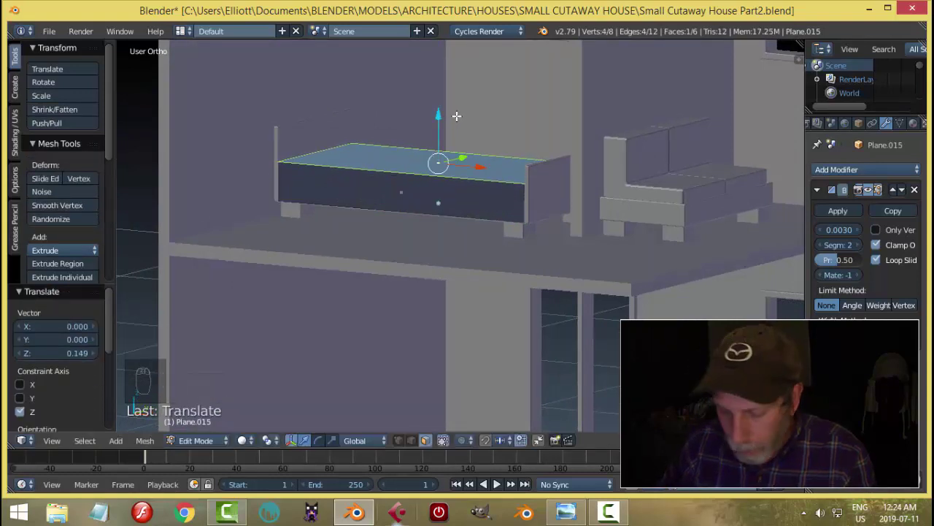
# Step: Scale the whole mattress mesh down slightly to about 0.99, leave edit mode and deselect it
pyautogui.press('a')
pyautogui.press('a')
pyautogui.press('a')
pyautogui.press('s')
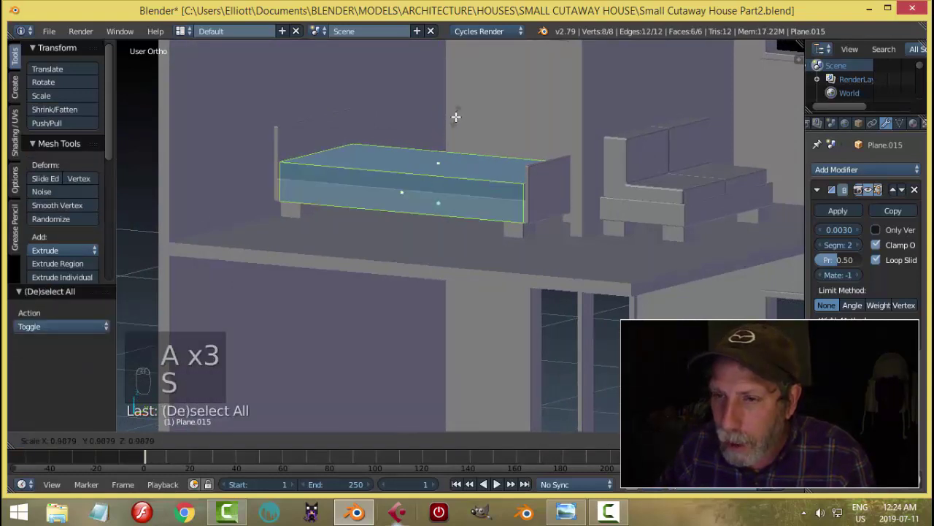
pyautogui.click(455, 117)
pyautogui.moveTo(456, 117); pyautogui.dragTo(457, 170, button='middle')
pyautogui.press('a')
pyautogui.press('Tab')
pyautogui.press('a')
pyautogui.press('a')
# Step: Make the mattress's normals consistent across all its faces, leave edit mode and deselect it
pyautogui.rightClick(458, 175)
pyautogui.press('Tab')
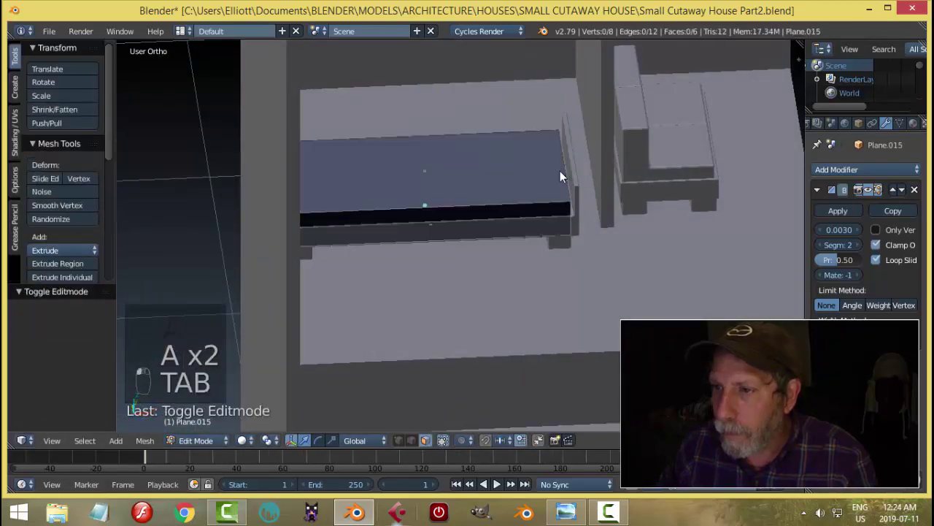
pyautogui.press('a')
pyautogui.press('a')
pyautogui.hotkey('ctrl', 'n')
pyautogui.press('Tab')
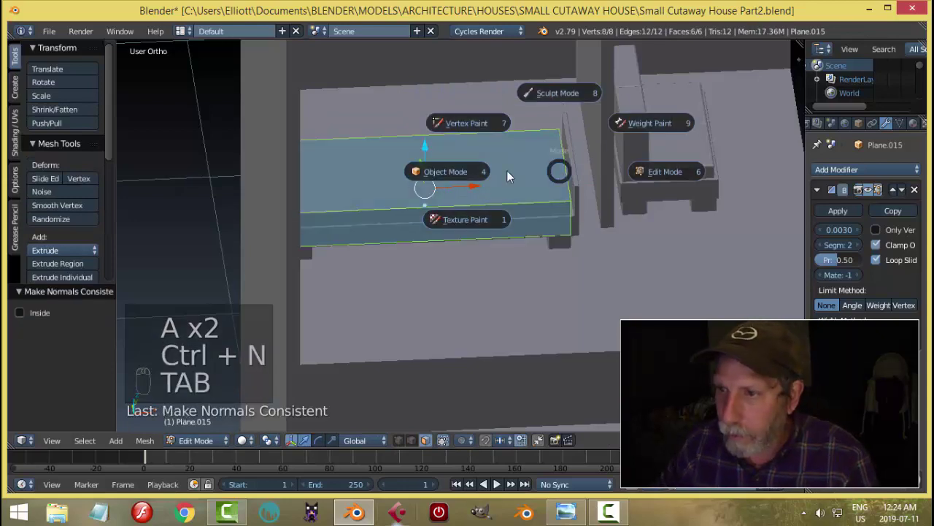
pyautogui.press('a')
pyautogui.press('a')
# Step: Raise the bottom face of the mattress by 0.059 along Z, return to object mode and deselect
pyautogui.moveTo(548, 196); pyautogui.dragTo(483, 151, button='middle')
pyautogui.rightClick(528, 166)
pyautogui.press('Tab')
pyautogui.click(500, 156)
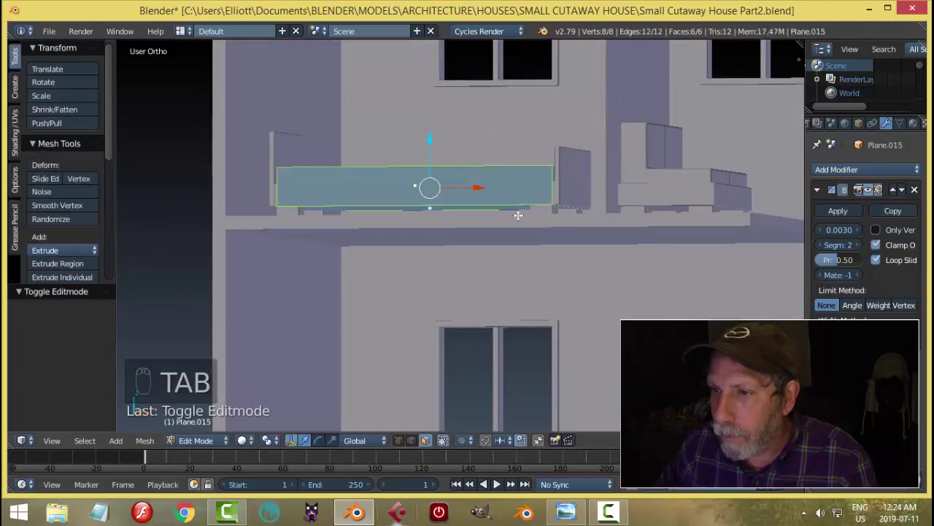
pyautogui.rightClick(491, 208)
pyautogui.moveTo(430, 158); pyautogui.dragTo(430, 139)
pyautogui.moveTo(494, 140); pyautogui.dragTo(459, 202, button='middle')
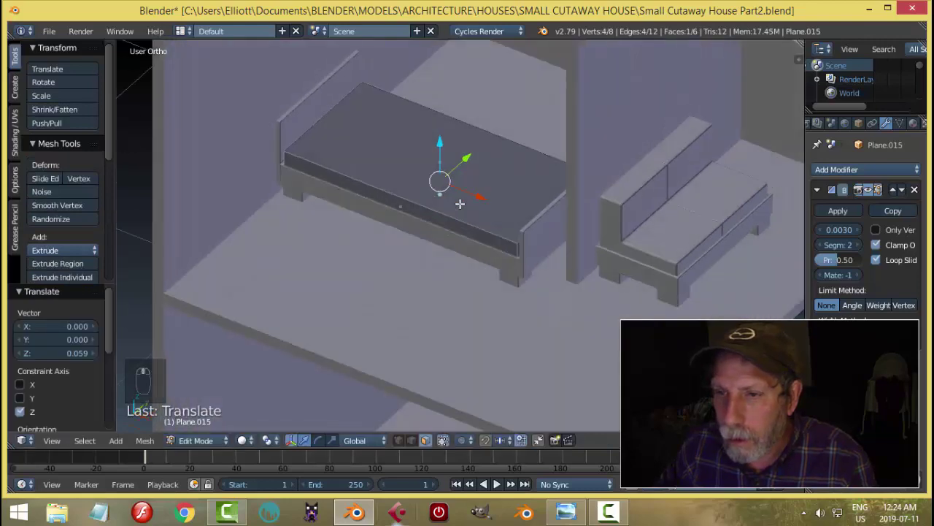
pyautogui.press('a')
pyautogui.press('Tab')
pyautogui.click(417, 208)
pyautogui.press('a')
pyautogui.press('a')
# Step: Compare the modelled bed with the reference picture in Windows Photo Viewer, return to Blender and examine the bed up close
pyautogui.scroll(3, 464, 170)
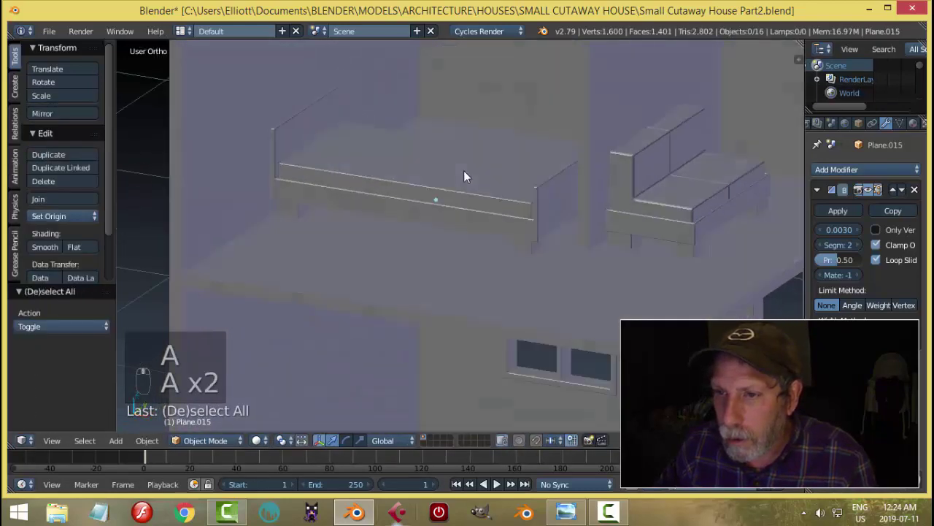
pyautogui.scroll(-3, 488, 130)
pyautogui.moveTo(469, 187)
pyautogui.mouseDown(button='middle')
pyautogui.moveTo(506, 197)
pyautogui.moveTo(559, 261)
pyautogui.moveTo(469, 263)
pyautogui.moveTo(458, 216)
pyautogui.moveTo(471, 169)
pyautogui.mouseUp(button='middle')
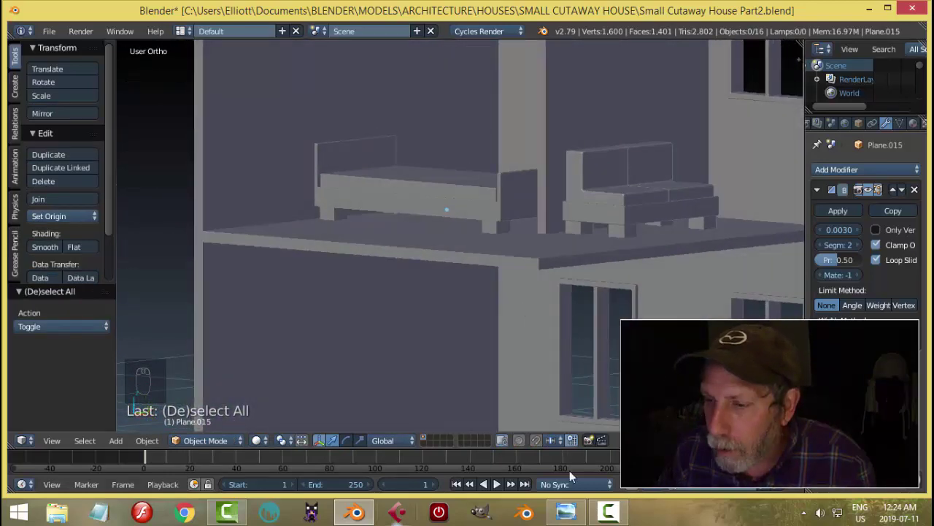
pyautogui.click(566, 511)
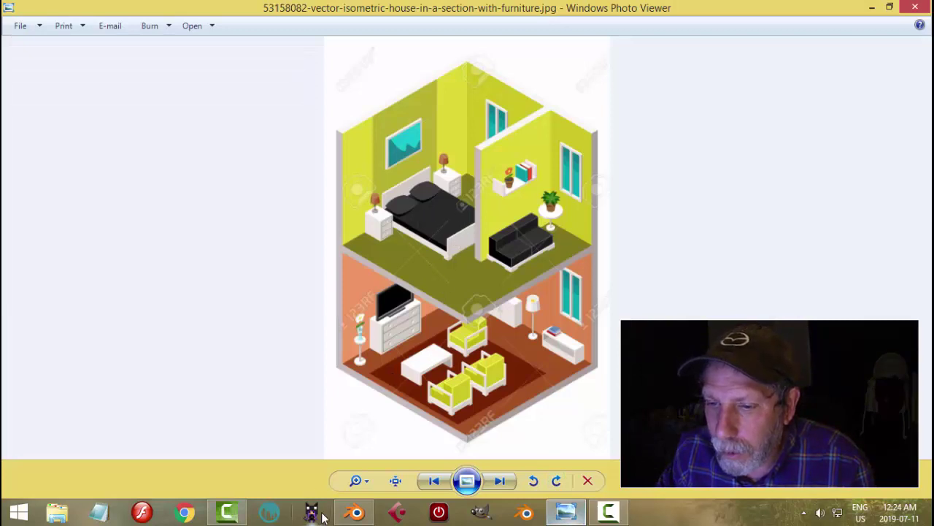
pyautogui.click(356, 515)
pyautogui.moveTo(409, 227); pyautogui.dragTo(548, 217, button='middle')
pyautogui.moveTo(363, 210)
pyautogui.mouseDown(button='middle')
pyautogui.moveTo(408, 208)
pyautogui.moveTo(382, 209)
pyautogui.mouseUp(button='middle')
pyautogui.scroll(2, 385, 253)
pyautogui.moveTo(386, 252); pyautogui.dragTo(373, 199, button='middle')
pyautogui.scroll(2, 377, 254)
pyautogui.rightClick(267, 192)
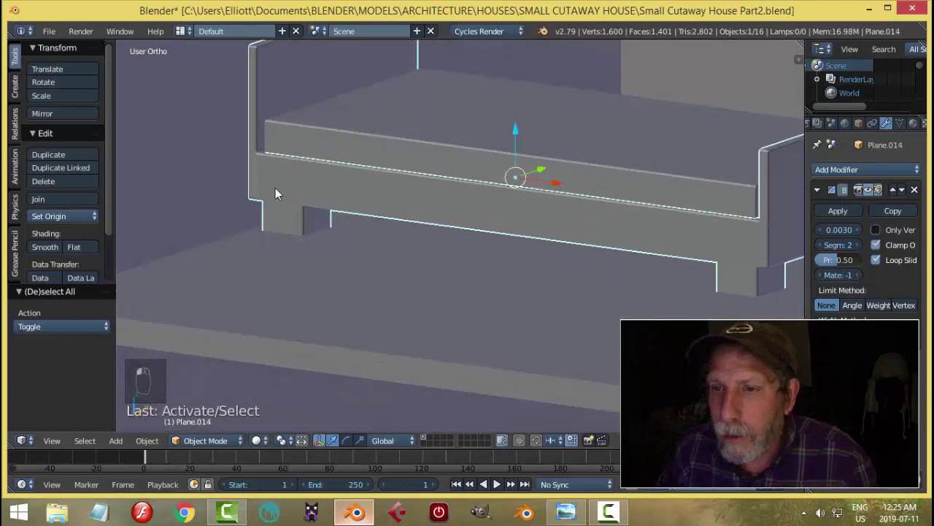
pyautogui.press('Tab')
pyautogui.moveTo(311, 197); pyautogui.dragTo(424, 243, button='middle')
pyautogui.press('Tab')
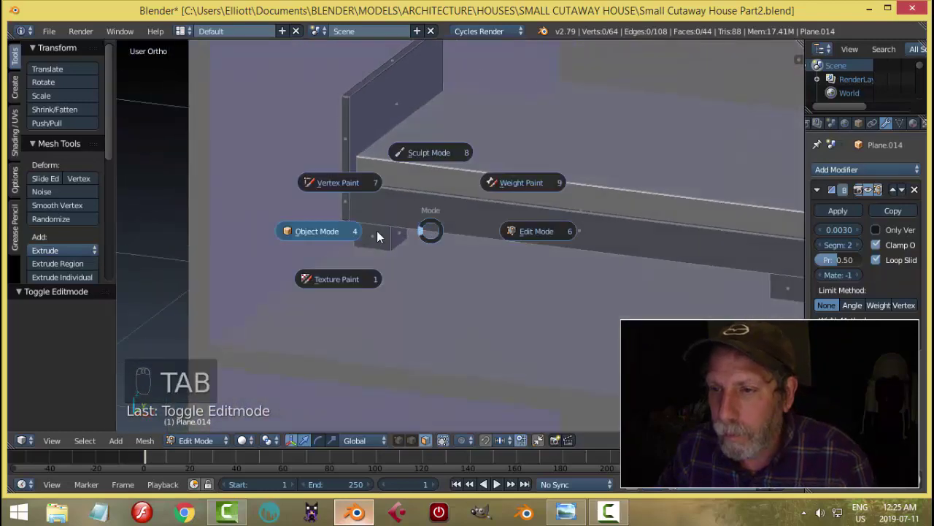
pyautogui.click(382, 234)
pyautogui.press('a')
pyautogui.press('a')
# Step: Check the bed against the reference picture and scale the bed frame and mattress together by 1.093 along the Y axis
pyautogui.scroll(-3, 483, 227)
pyautogui.moveTo(476, 231); pyautogui.dragTo(522, 257, button='middle')
pyautogui.rightClick(523, 257)
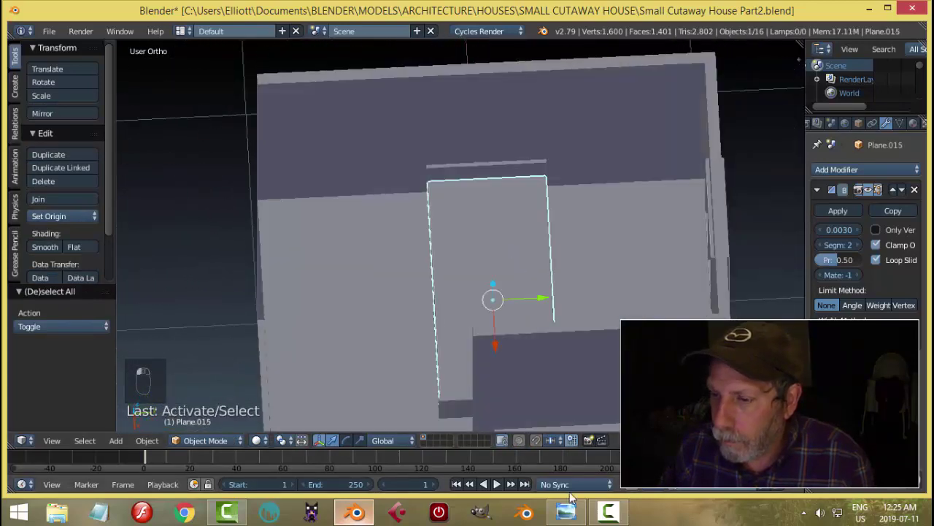
pyautogui.click(573, 507)
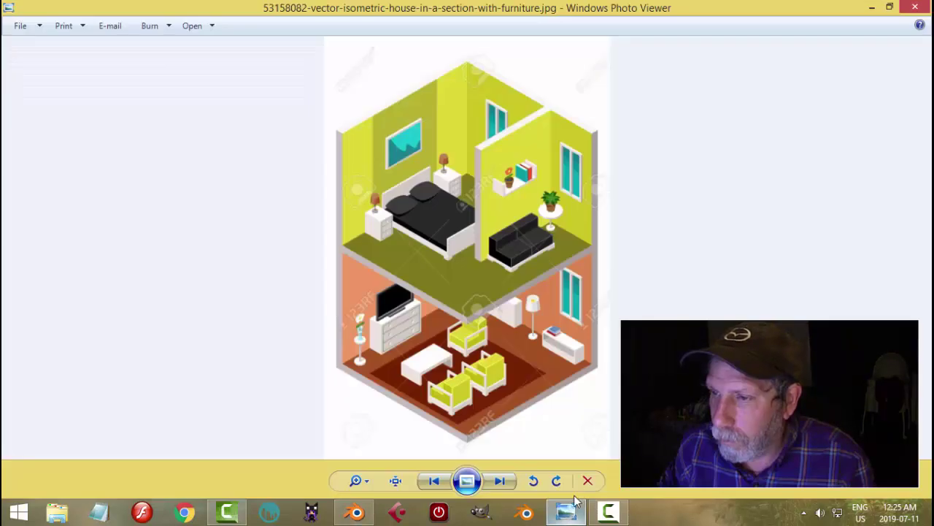
pyautogui.click(355, 512)
pyautogui.moveTo(472, 169); pyautogui.dragTo(563, 253, button='middle')
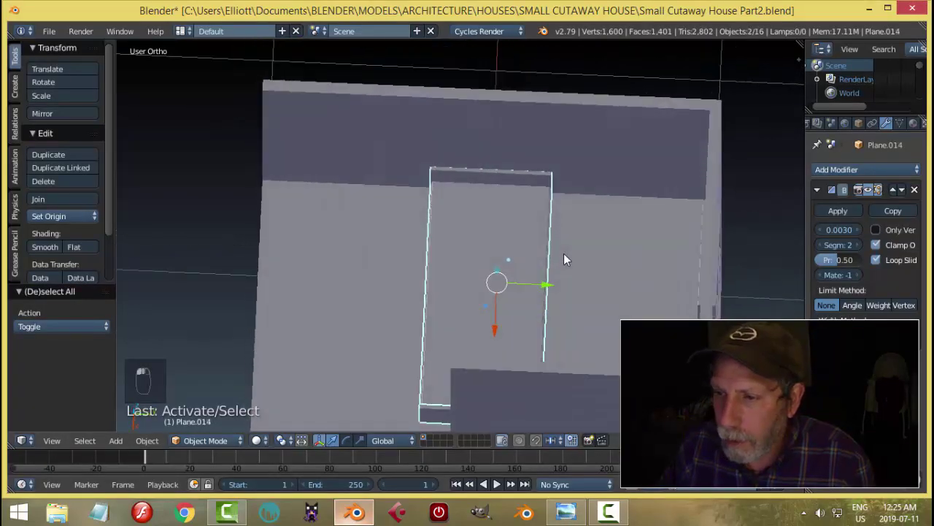
pyautogui.press('s')
pyautogui.press('y')
pyautogui.click(571, 254)
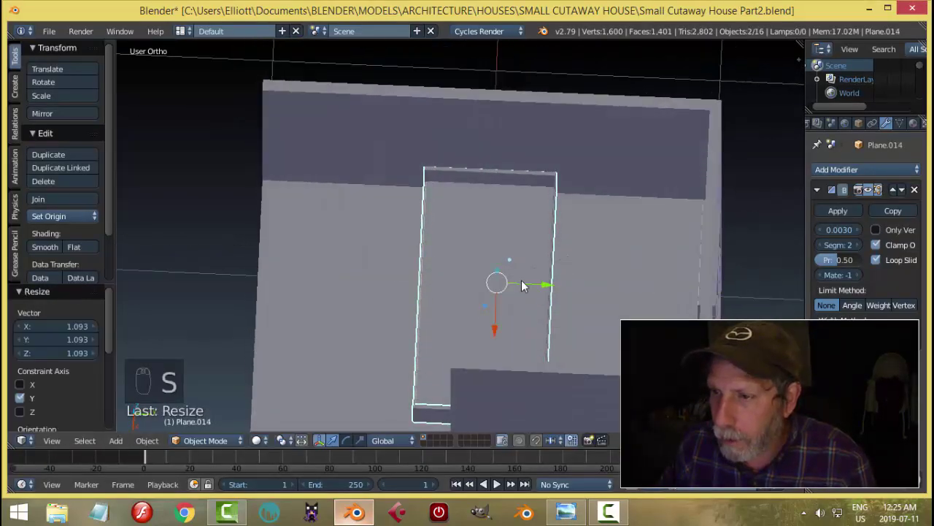
pyautogui.press('a')
# Step: Select the bed frame and mattress together, scale them slightly along the global X axis and deselect them
pyautogui.moveTo(521, 285); pyautogui.dragTo(692, 257, button='middle')
pyautogui.scroll(4, 615, 212)
pyautogui.scroll(1, 642, 207)
pyautogui.rightClick(621, 231)
pyautogui.keyDown('shift'); pyautogui.rightClick(664, 225); pyautogui.keyUp('shift')
pyautogui.press('s')
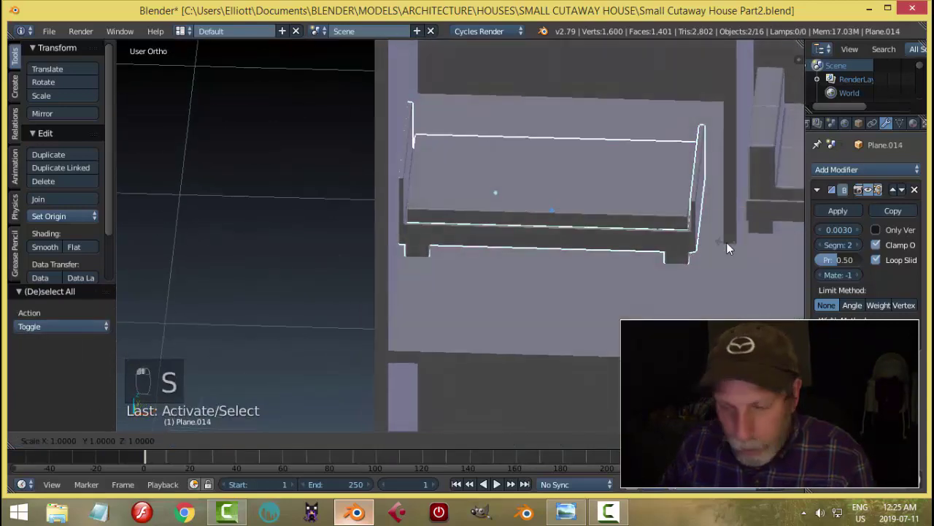
pyautogui.press('x')
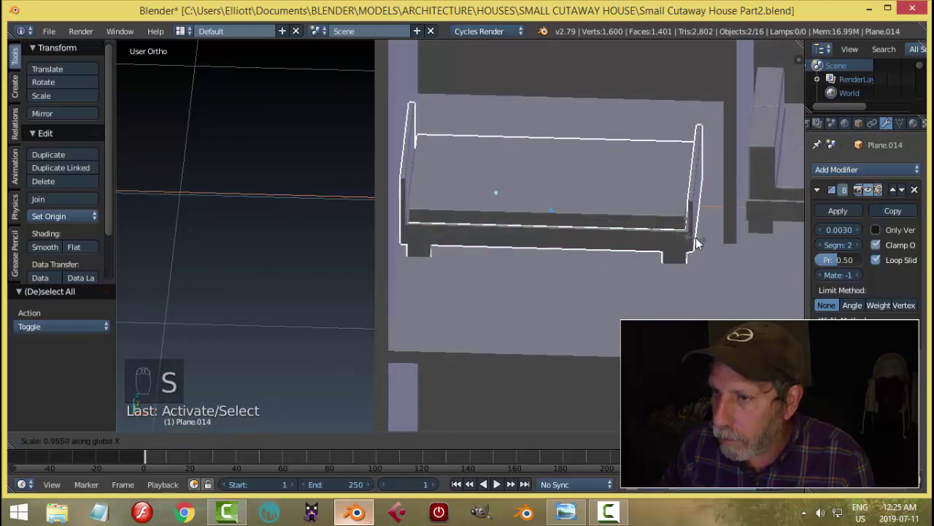
pyautogui.click(716, 241)
pyautogui.press('a')
# Step: Switch to wireframe shading, try box-selecting the bed from the top view and clear the selection
pyautogui.scroll(-3, 716, 241)
pyautogui.moveTo(716, 240); pyautogui.dragTo(626, 193, button='middle')
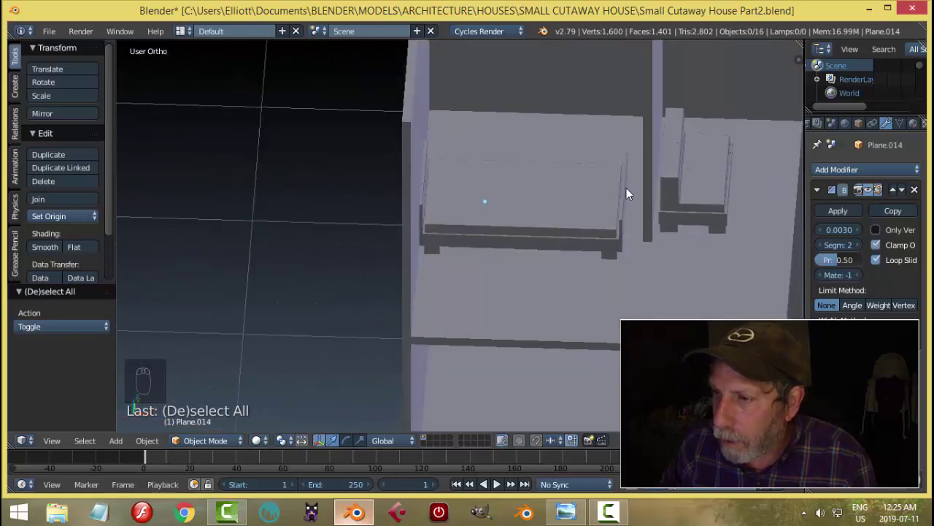
pyautogui.rightClick(618, 203)
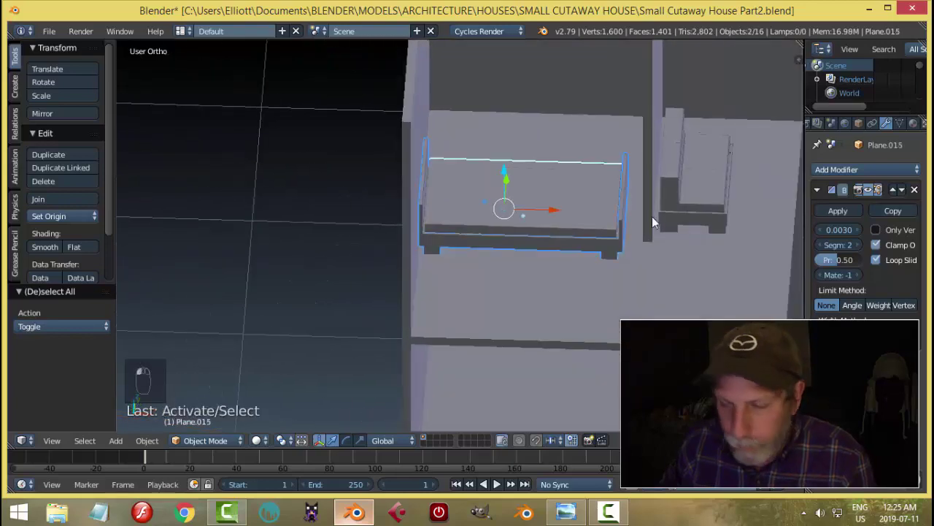
pyautogui.press('a')
pyautogui.press('KP_7')
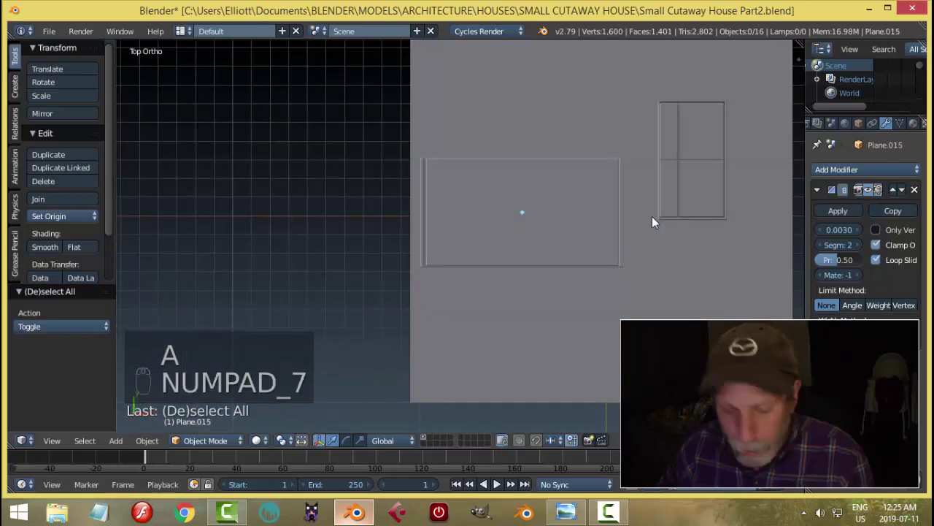
pyautogui.press('z')
pyautogui.click(657, 217)
pyautogui.press('b')
pyautogui.moveTo(544, 94); pyautogui.dragTo(595, 197)
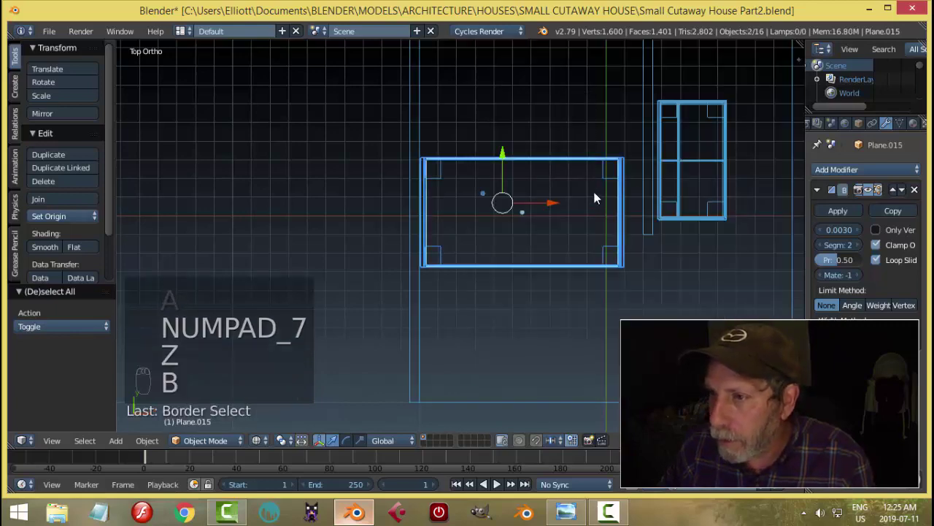
pyautogui.press('a')
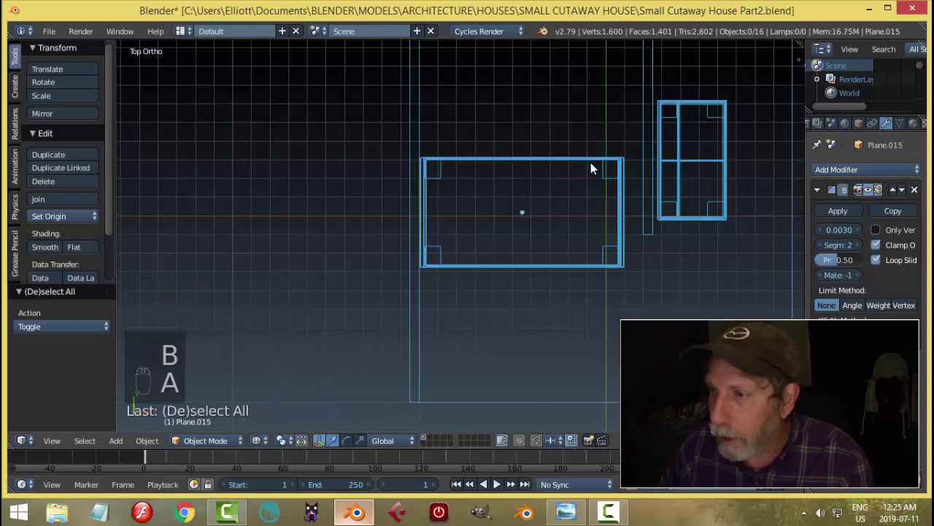
pyautogui.rightClick(624, 263)
pyautogui.moveTo(624, 263)
pyautogui.mouseDown(button='middle')
pyautogui.moveTo(621, 281)
pyautogui.moveTo(616, 253)
pyautogui.mouseUp(button='middle')
pyautogui.press('a')
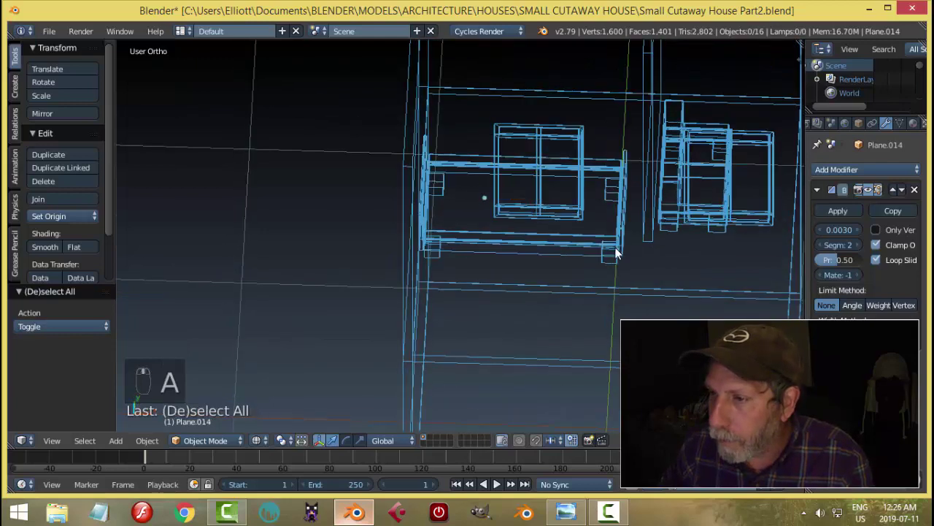
# Step: Shorten the bed frame by moving its footboard end and adjoining legs along X toward the headboard, and leave edit mode
pyautogui.rightClick(610, 262)
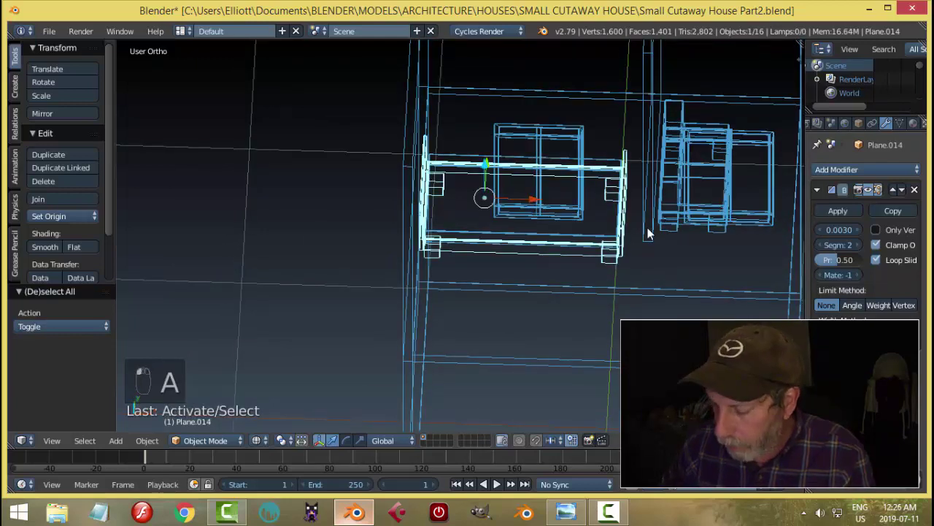
pyautogui.press('KP_7')
pyautogui.press('Tab')
pyautogui.press('b')
pyautogui.press('b')
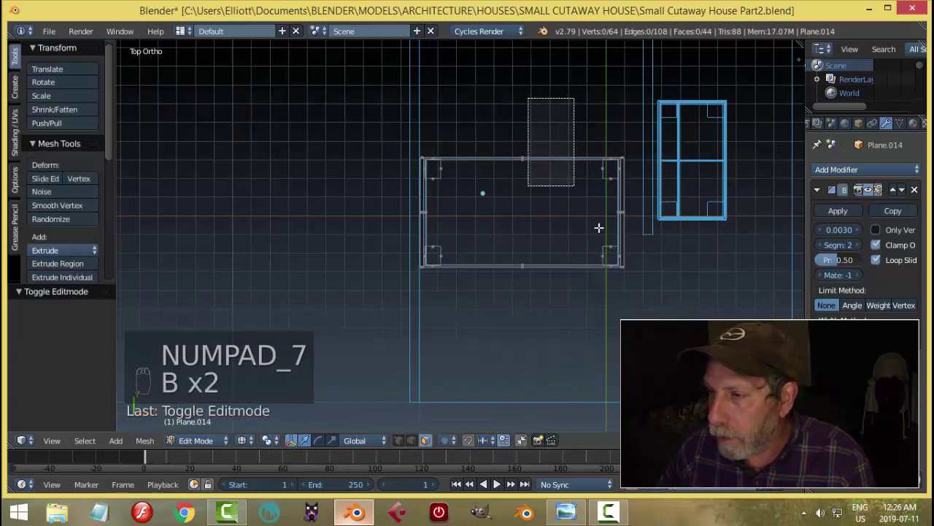
pyautogui.moveTo(598, 227); pyautogui.dragTo(646, 332)
pyautogui.scroll(3, 672, 279)
pyautogui.keyDown('shift'); pyautogui.moveTo(730, 219); pyautogui.dragTo(511, 219, button='middle'); pyautogui.keyUp('shift')
pyautogui.scroll(1, 536, 219)
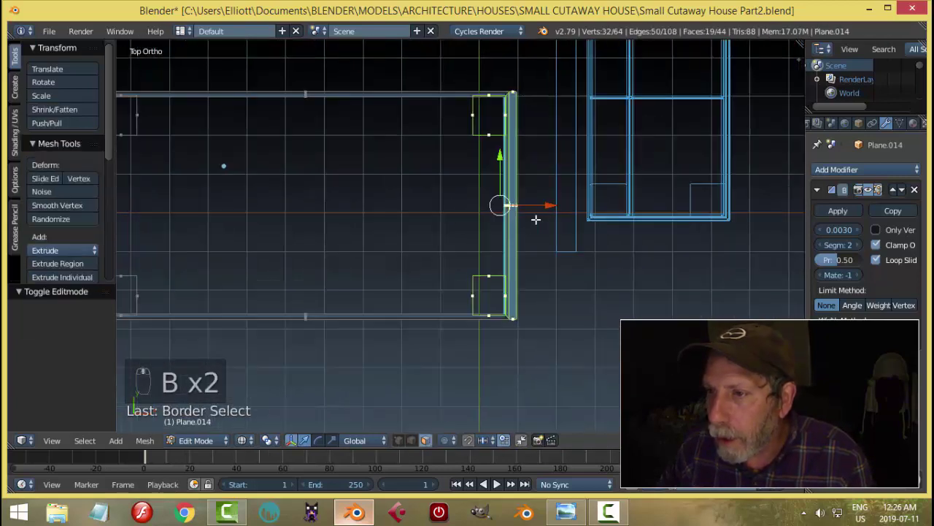
pyautogui.moveTo(554, 208); pyautogui.dragTo(515, 209)
pyautogui.press('a')
pyautogui.press('Tab')
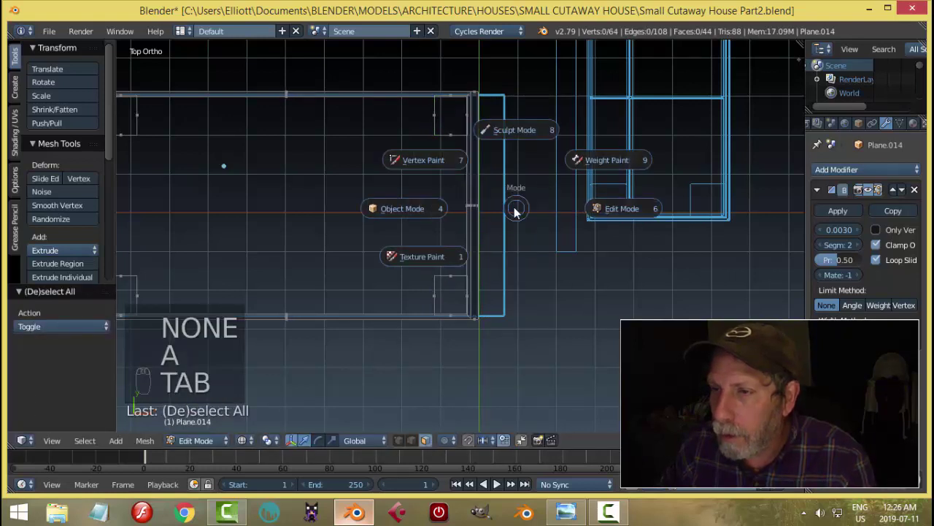
# Step: Move the mattress's foot end by -0.103 along X to fit inside the footboard, and return to solid shading
pyautogui.rightClick(508, 172)
pyautogui.press('Tab')
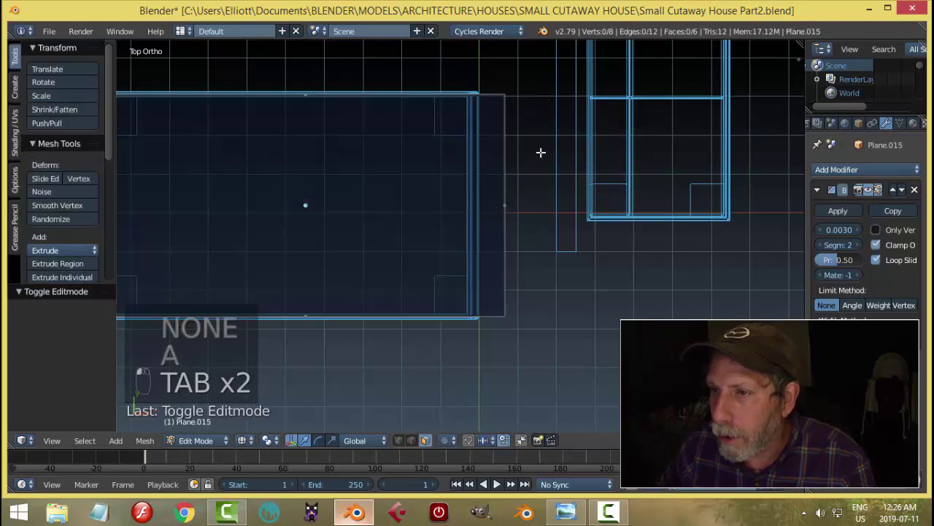
pyautogui.press('b')
pyautogui.press('b')
pyautogui.press('b')
pyautogui.moveTo(464, 48); pyautogui.dragTo(555, 365)
pyautogui.moveTo(554, 205); pyautogui.dragTo(511, 213)
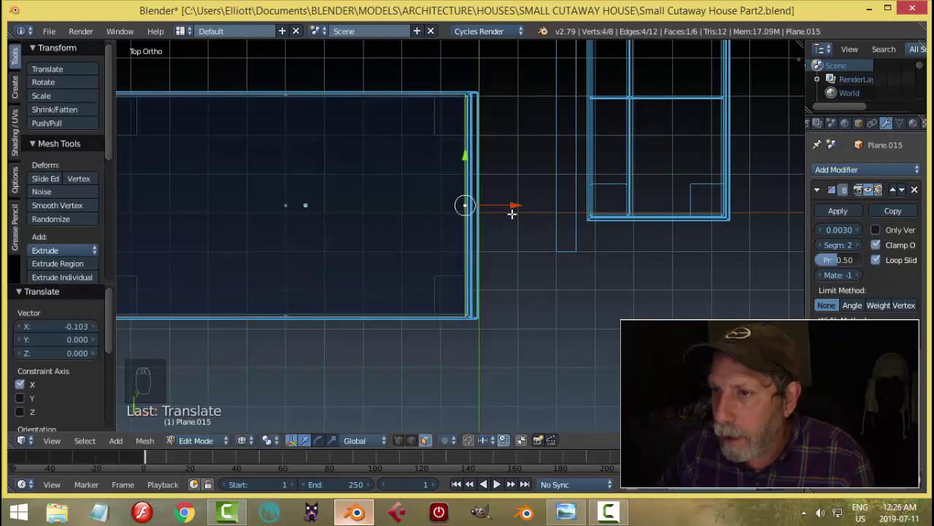
pyautogui.press('z')
pyautogui.click(513, 295)
pyautogui.moveTo(513, 294); pyautogui.dragTo(603, 206, button='middle')
pyautogui.press('a')
pyautogui.moveTo(535, 234); pyautogui.dragTo(506, 213, button='middle')
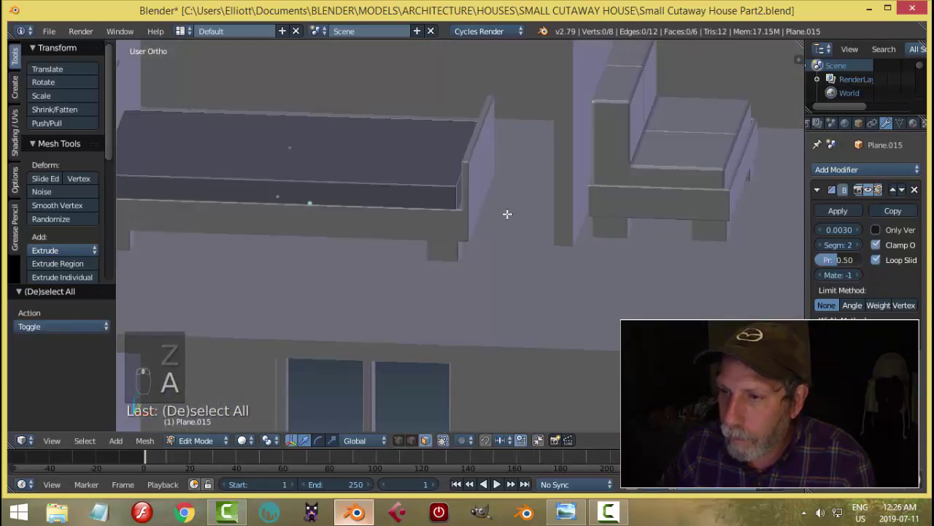
# Step: Nudge the mattress's end face along X to close the gap to the footboard, return to object mode and deselect
pyautogui.rightClick(459, 190)
pyautogui.moveTo(516, 171); pyautogui.dragTo(521, 176)
pyautogui.press('a')
pyautogui.press('Tab')
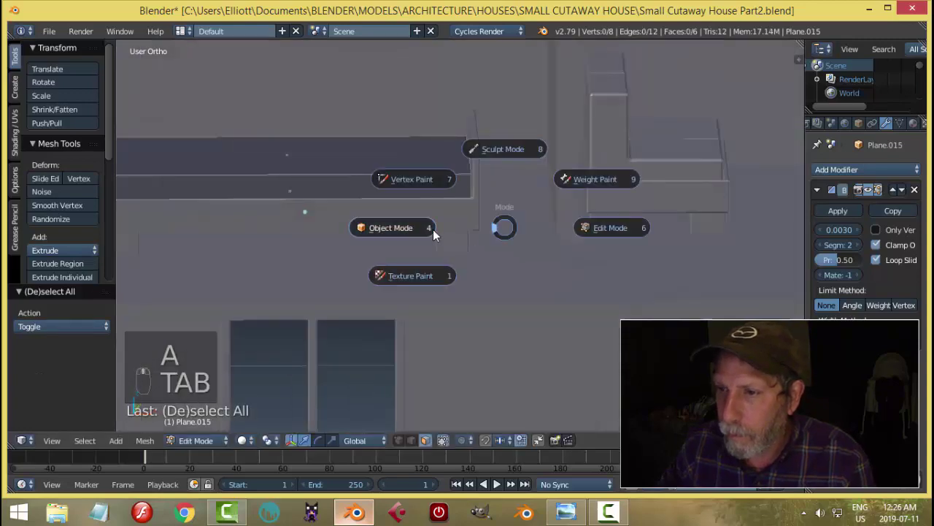
pyautogui.click(394, 226)
pyautogui.press('a')
# Step: Save the house file and switch to the reference picture in Windows Photo Viewer
pyautogui.scroll(-3, 533, 222)
pyautogui.moveTo(521, 250)
pyautogui.mouseDown(button='middle')
pyautogui.moveTo(580, 236)
pyautogui.moveTo(457, 298)
pyautogui.moveTo(443, 344)
pyautogui.moveTo(482, 241)
pyautogui.moveTo(533, 263)
pyautogui.moveTo(497, 258)
pyautogui.moveTo(494, 271)
pyautogui.moveTo(511, 252)
pyautogui.mouseUp(button='middle')
pyautogui.hotkey('ctrl', 's')
pyautogui.scroll(-2, 482, 242)
pyautogui.scroll(-2, 532, 262)
pyautogui.click(567, 511)
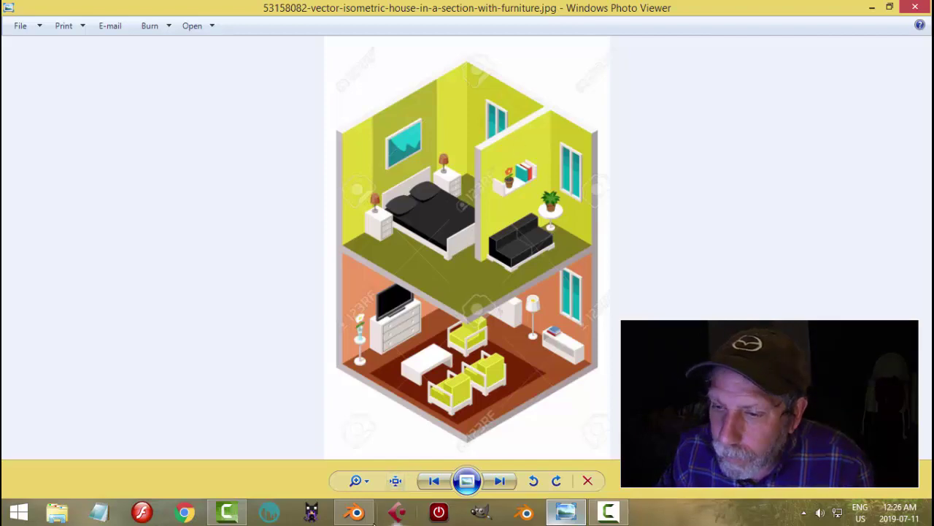
# Step: Switch to Blender and scale the bed's mattress and frame by about 1.27 along Z
pyautogui.click(355, 511)
pyautogui.moveTo(533, 307); pyautogui.dragTo(507, 294, button='middle')
pyautogui.scroll(4, 464, 277)
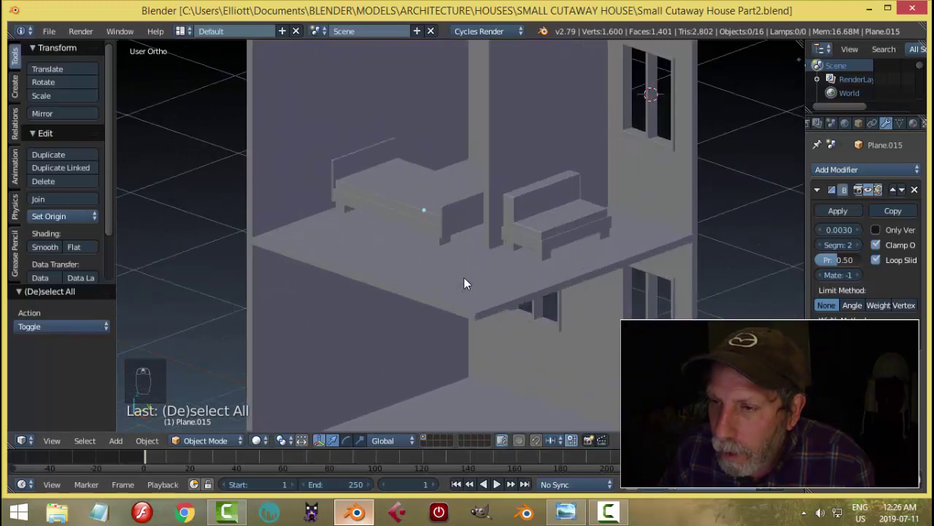
pyautogui.scroll(-5, 467, 278)
pyautogui.moveTo(481, 265); pyautogui.dragTo(516, 256, button='middle')
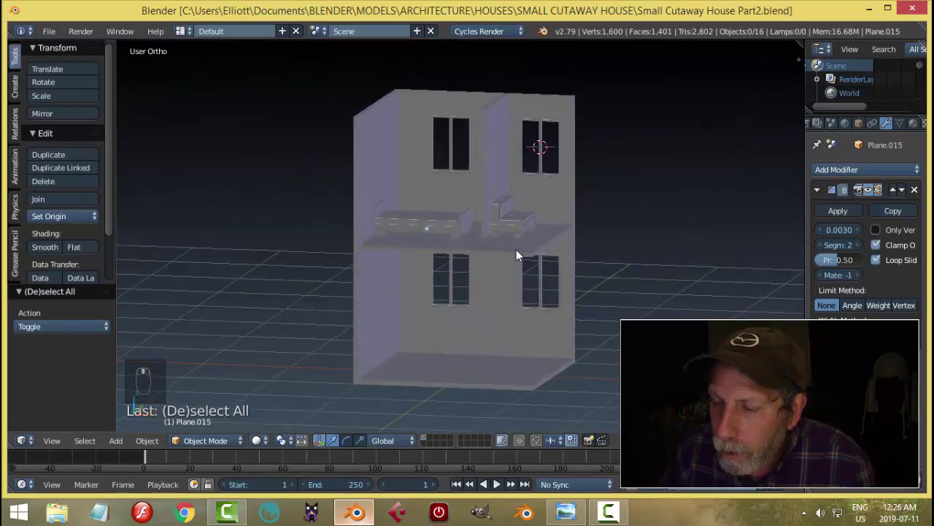
pyautogui.scroll(6, 504, 254)
pyautogui.rightClick(424, 199)
pyautogui.keyDown('shift'); pyautogui.rightClick(474, 208); pyautogui.keyUp('shift')
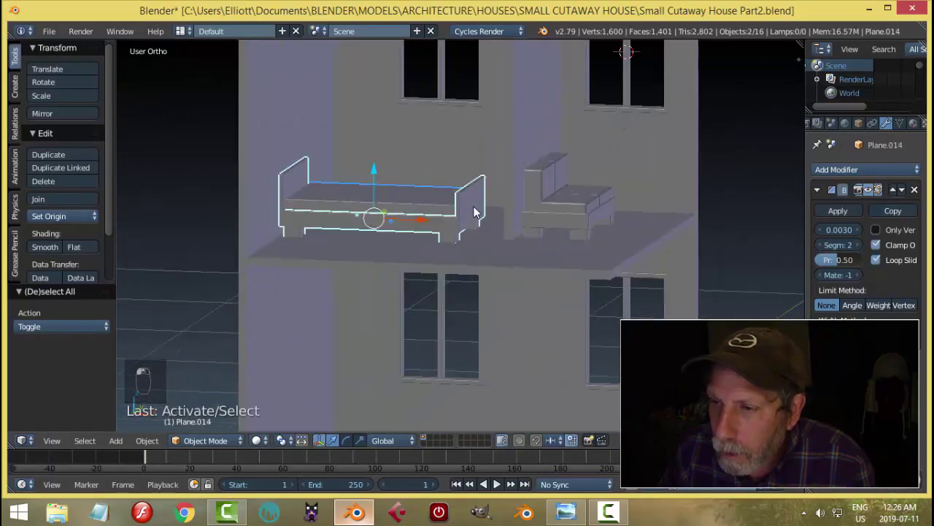
pyautogui.press('s')
pyautogui.press('z')
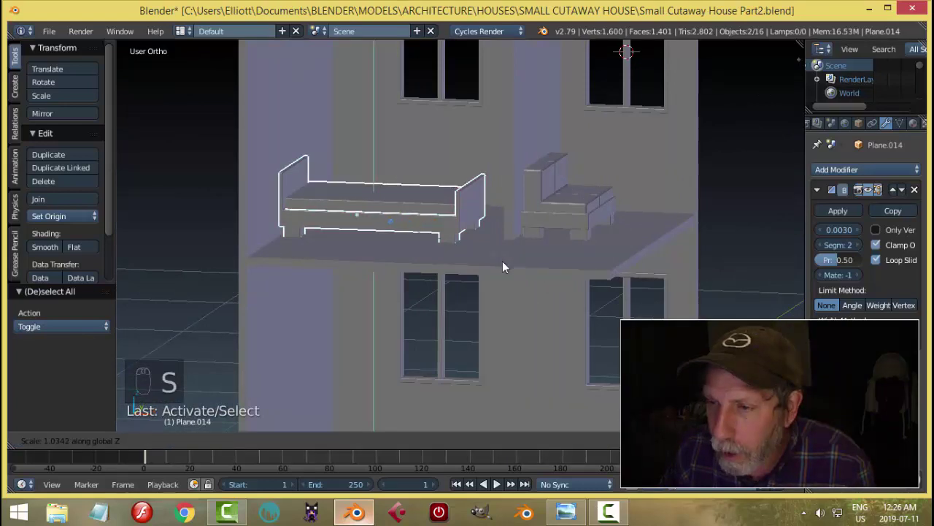
pyautogui.click(525, 278)
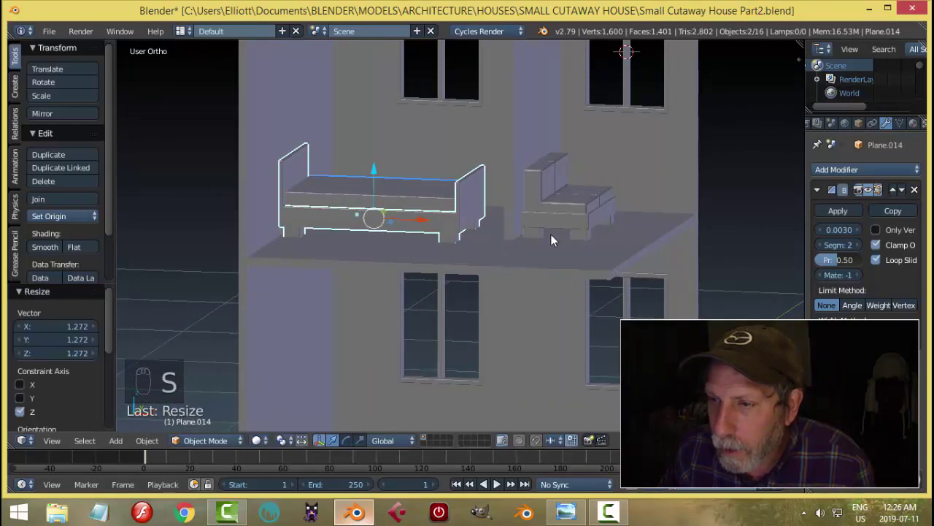
pyautogui.press('a')
# Step: Scale the sofa's cushions and base by about 1.09 along Z and nudge them vertically to sit on the upper floor
pyautogui.moveTo(554, 246); pyautogui.dragTo(571, 198, button='middle')
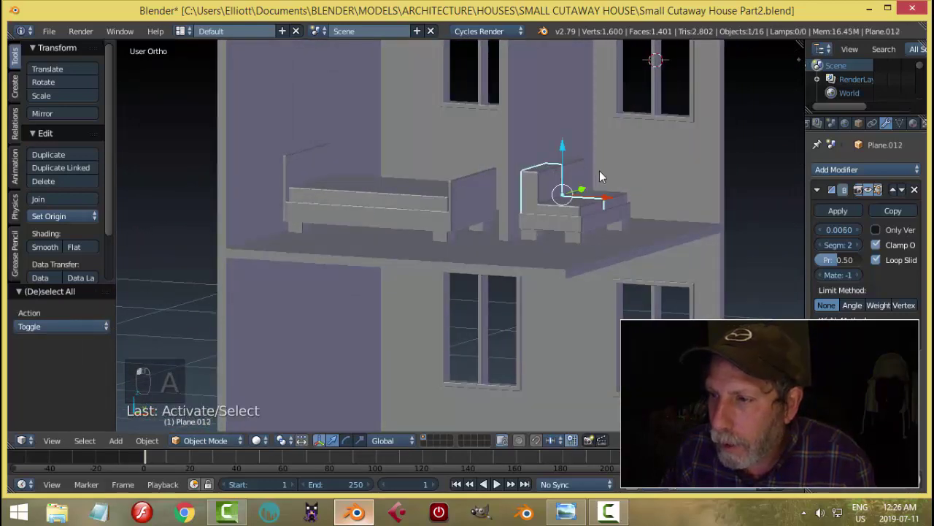
pyautogui.press('s')
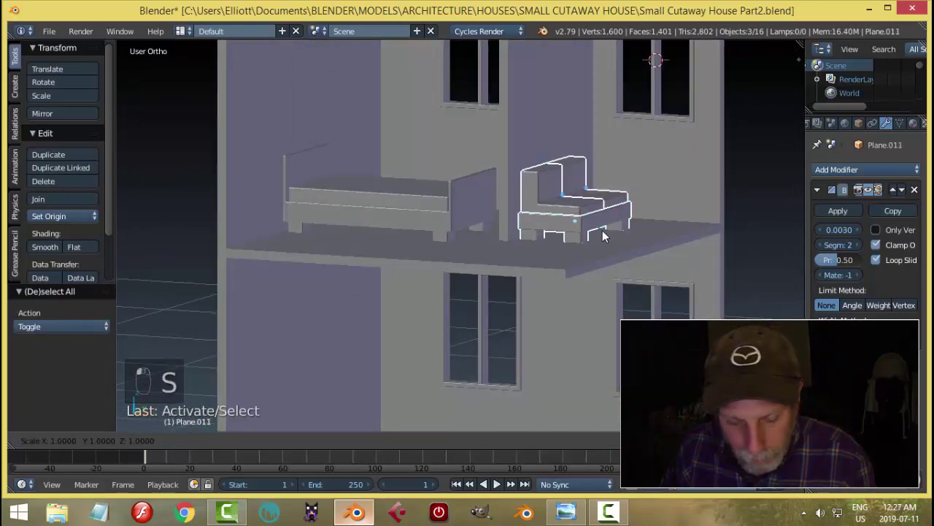
pyautogui.press('z')
pyautogui.click(603, 234)
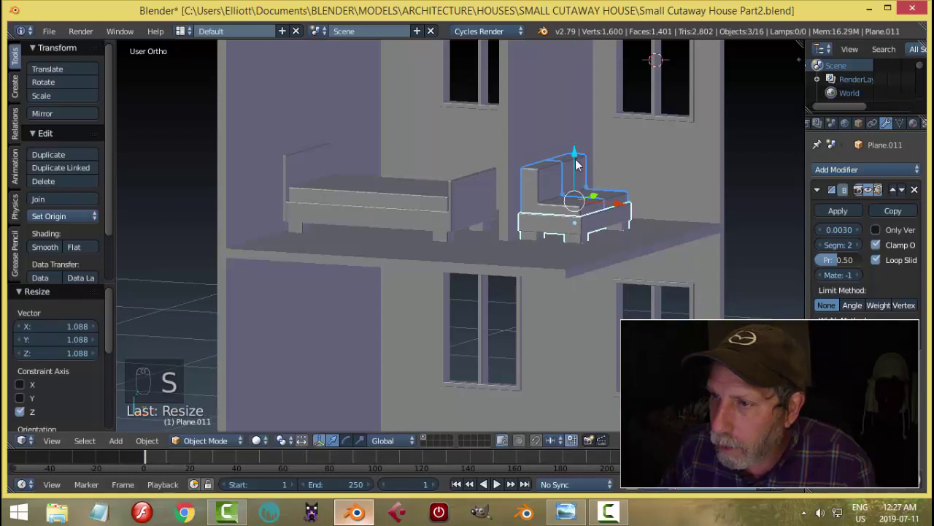
pyautogui.moveTo(577, 156); pyautogui.dragTo(581, 155)
pyautogui.press('a')
# Step: Save the house model over the existing Small Cutaway House Part2.blend file
pyautogui.moveTo(631, 190); pyautogui.dragTo(533, 219, button='middle')
pyautogui.scroll(3, 467, 211)
pyautogui.hotkey('ctrl', 's')
pyautogui.click(467, 208)
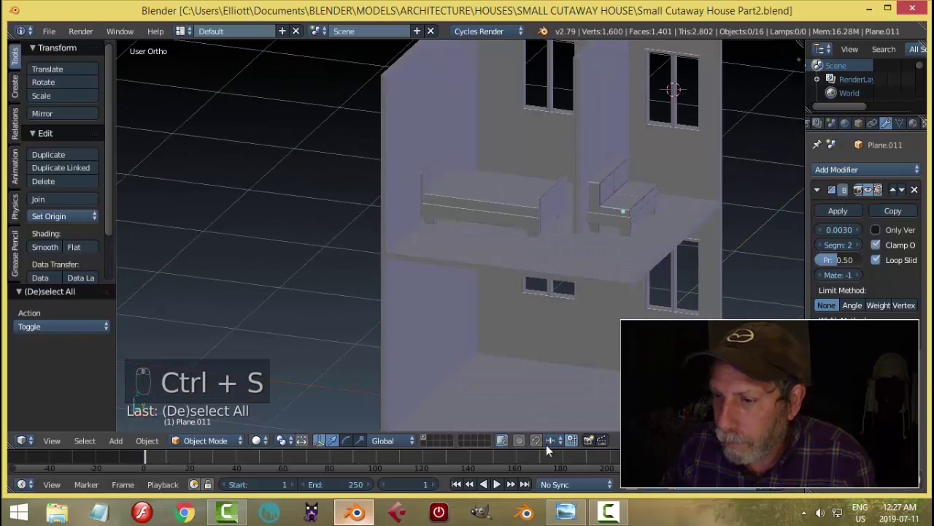
# Step: Check the bedroom in the Windows Photo Viewer reference, return to Blender, duplicate the mattress's top face and move it along Y in front of the bed
pyautogui.click(566, 511)
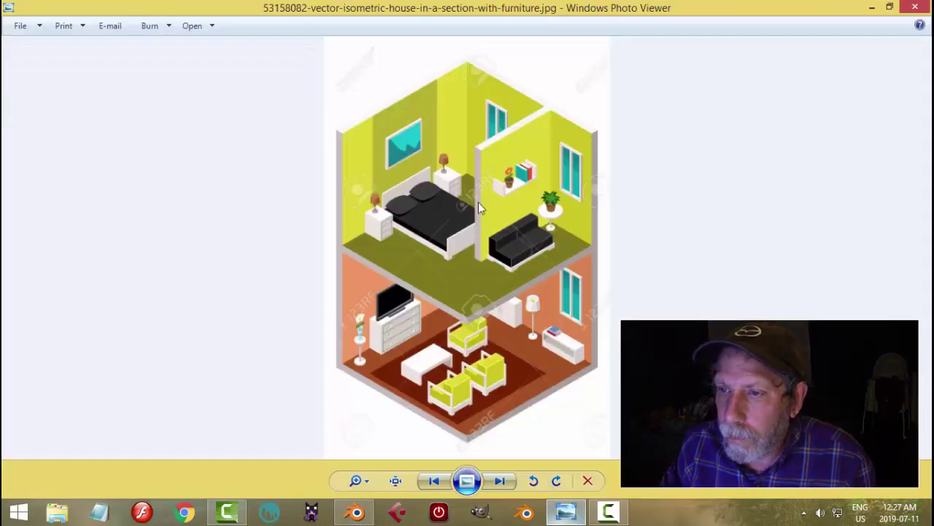
pyautogui.scroll(2, 369, 236)
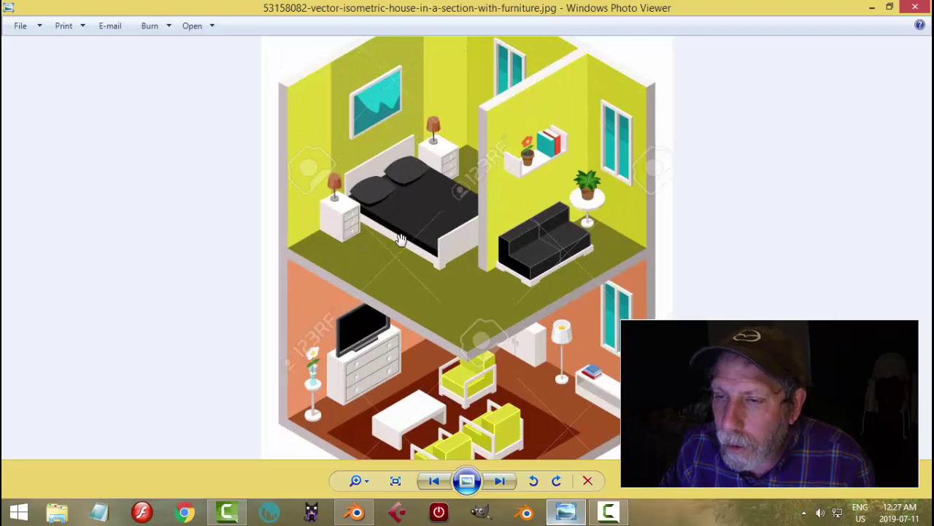
pyautogui.click(358, 513)
pyautogui.rightClick(468, 192)
pyautogui.scroll(2, 530, 276)
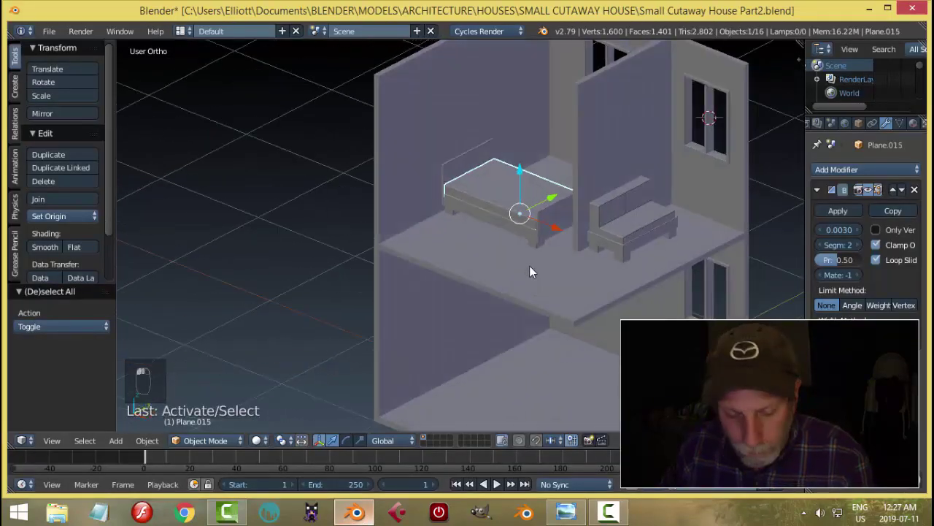
pyautogui.press('Tab')
pyautogui.click(599, 267)
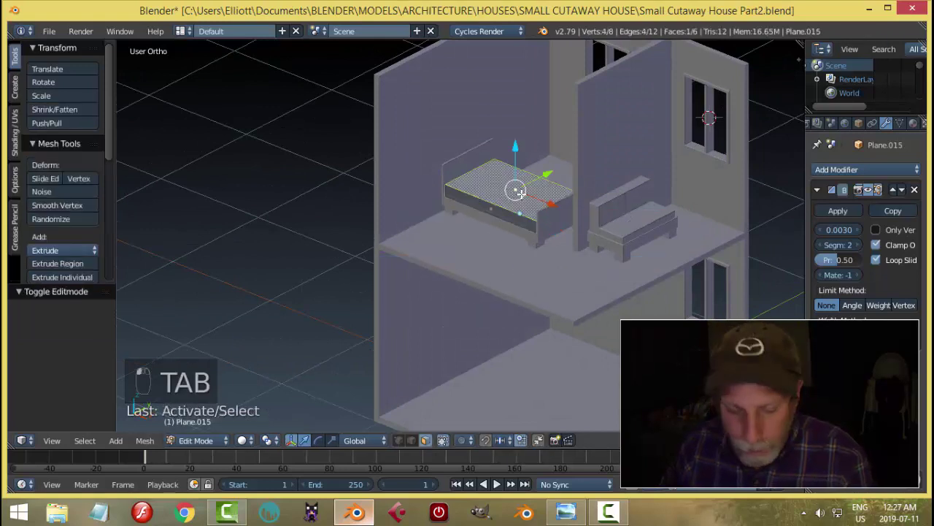
pyautogui.hotkey('shift', 'd')
pyautogui.rightClick(518, 192)
pyautogui.moveTo(546, 175); pyautogui.dragTo(484, 206)
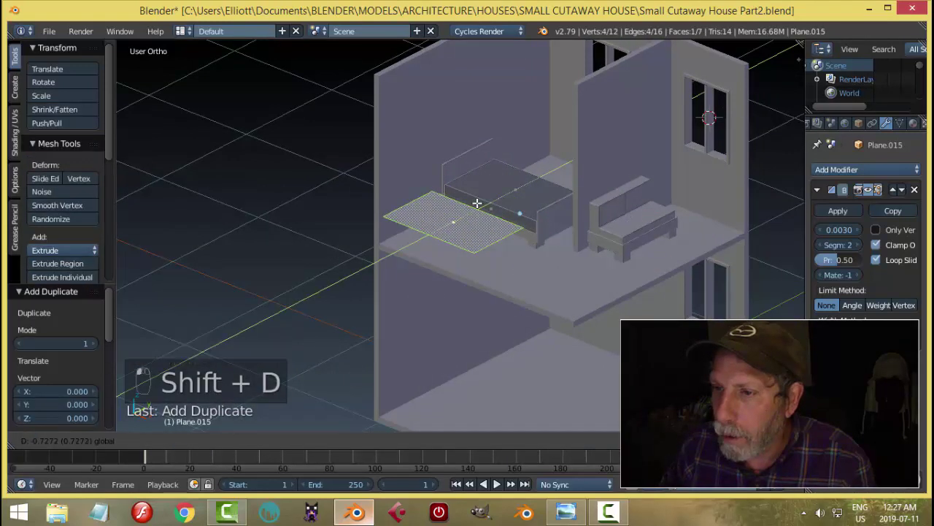
# Step: Scale the duplicated face by about 0.38 and again by about 1.24 to size it for a nightstand top
pyautogui.press('s')
pyautogui.click(549, 264)
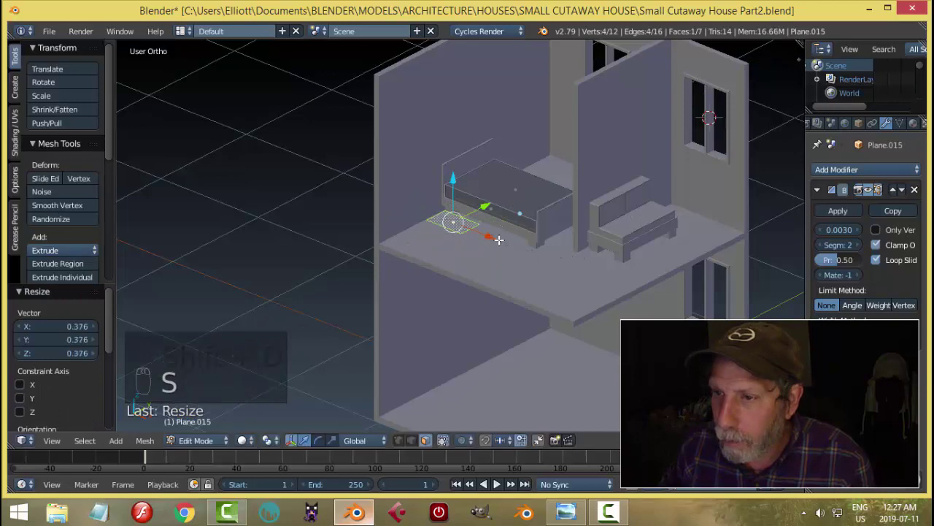
pyautogui.press('s')
pyautogui.press('x')
pyautogui.rightClick(497, 246)
pyautogui.moveTo(496, 246); pyautogui.dragTo(521, 211, button='middle')
pyautogui.press('s')
pyautogui.click(553, 238)
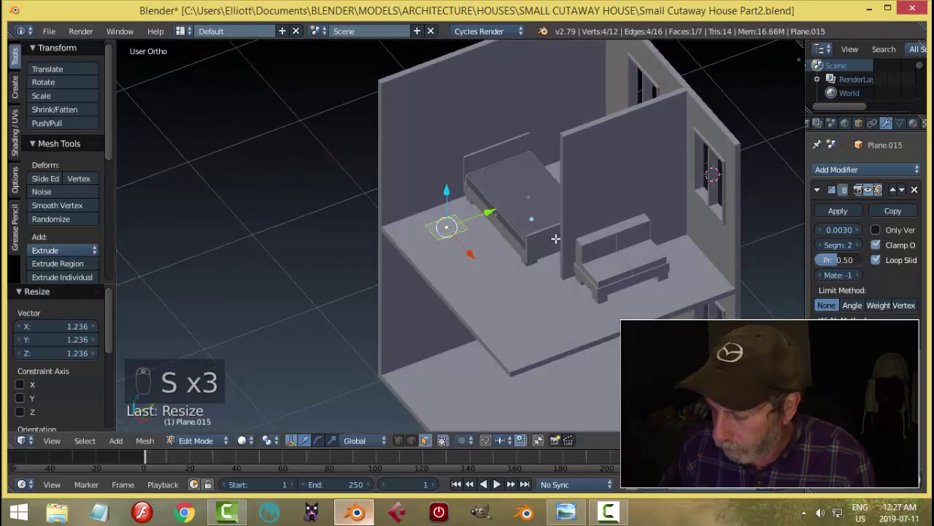
# Step: Position the small face beside the head of the bed in top view, moving it about -0.38 in X and 0.25 in Y
pyautogui.press('KP_7')
pyautogui.press('g')
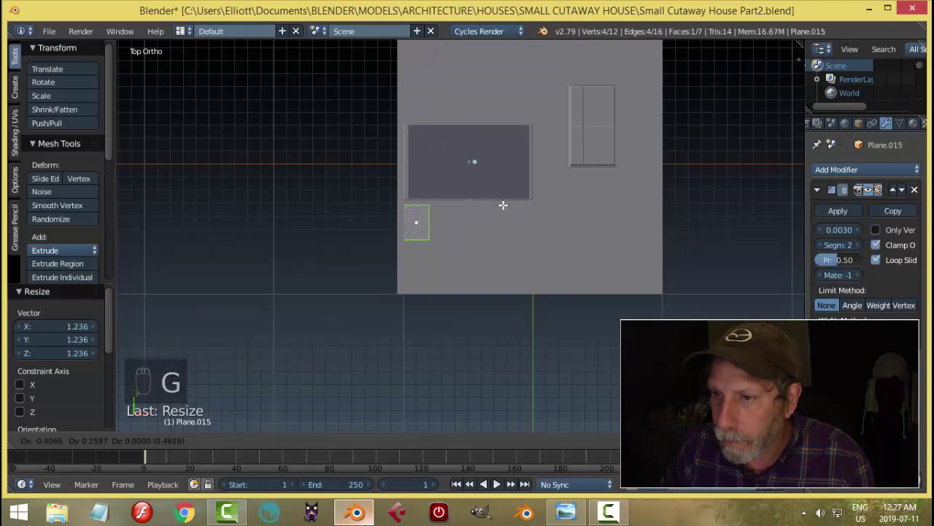
pyautogui.click(503, 205)
pyautogui.moveTo(504, 205); pyautogui.dragTo(499, 159, button='middle')
pyautogui.scroll(3, 500, 159)
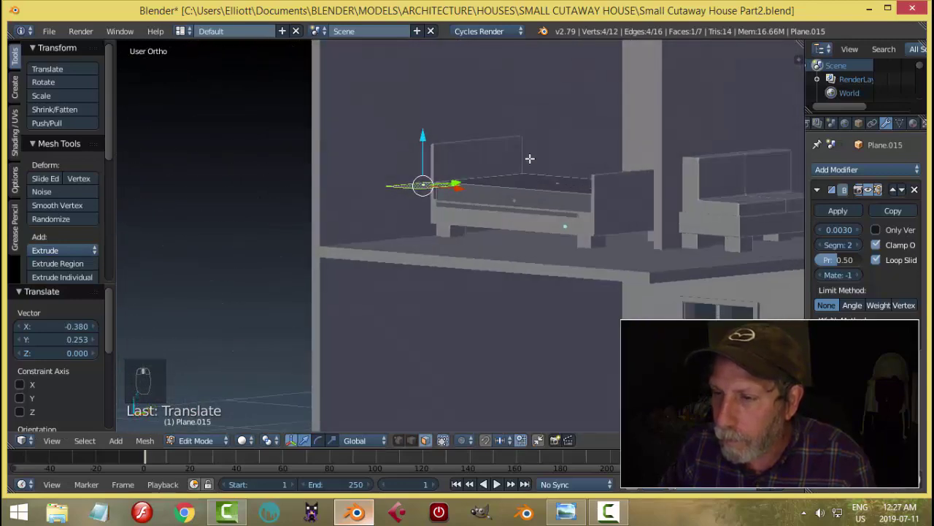
# Step: Separate the small face into its own object and set its origin to its geometry
pyautogui.press('p')
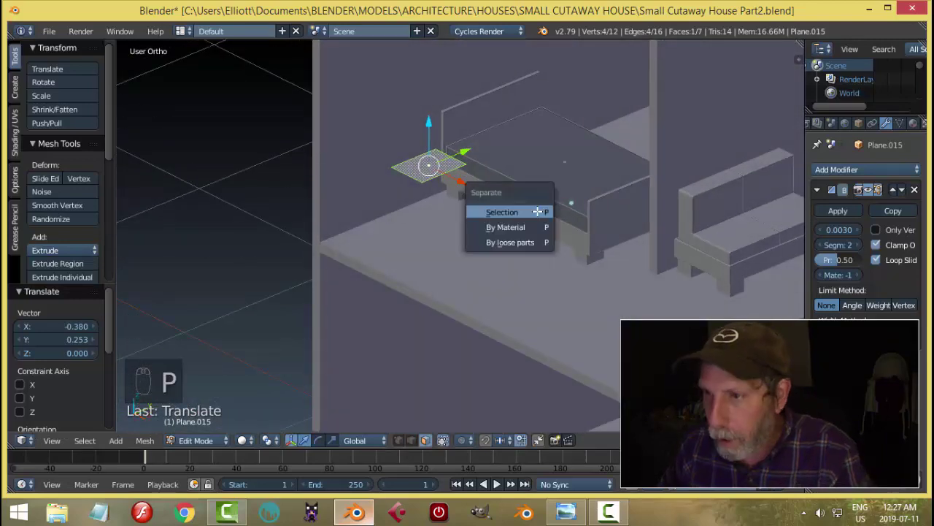
pyautogui.click(538, 211)
pyautogui.press('1')
pyautogui.press('`')
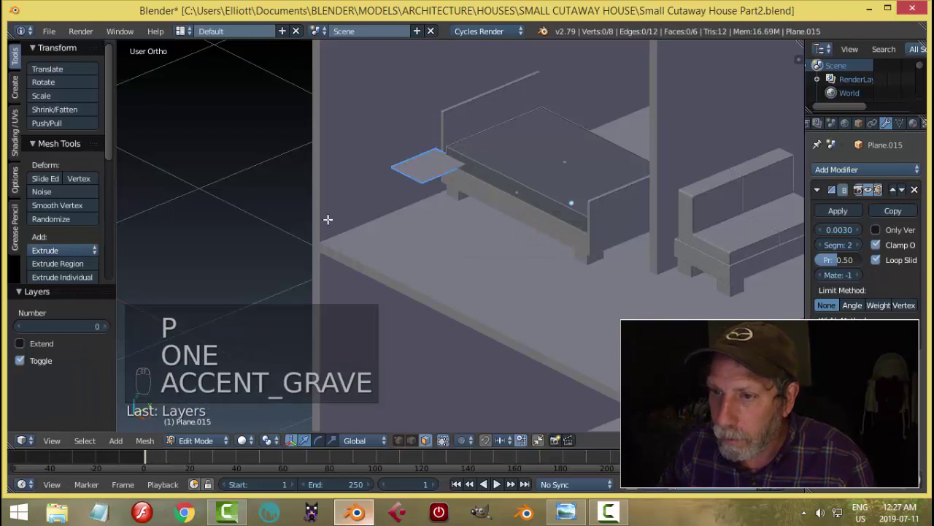
pyautogui.press('Tab')
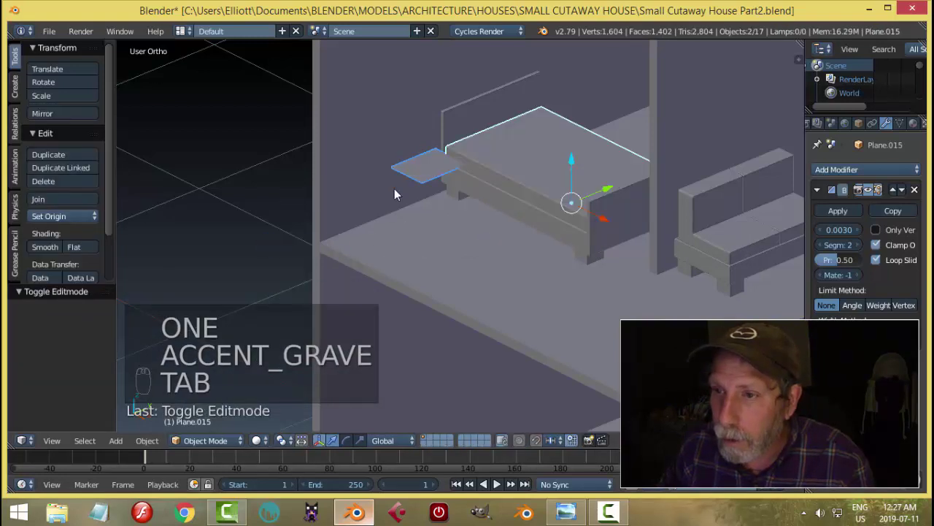
pyautogui.rightClick(395, 184)
pyautogui.click(87, 216)
pyautogui.click(84, 247)
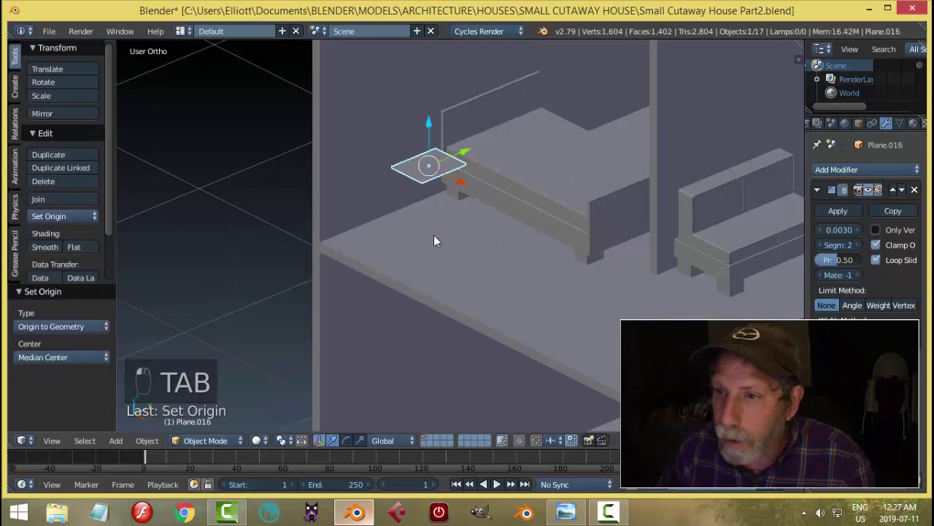
# Step: Extrude the small face downward towards the floor to form the nightstand box
pyautogui.press('Tab')
pyautogui.click(527, 238)
pyautogui.press('a')
pyautogui.press('a')
pyautogui.press('a')
pyautogui.press('e')
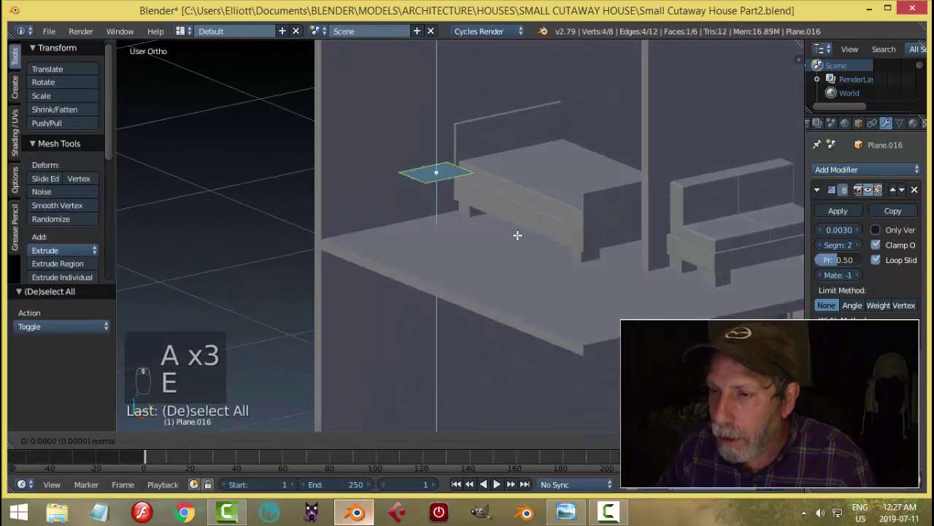
pyautogui.click(524, 268)
pyautogui.press('a')
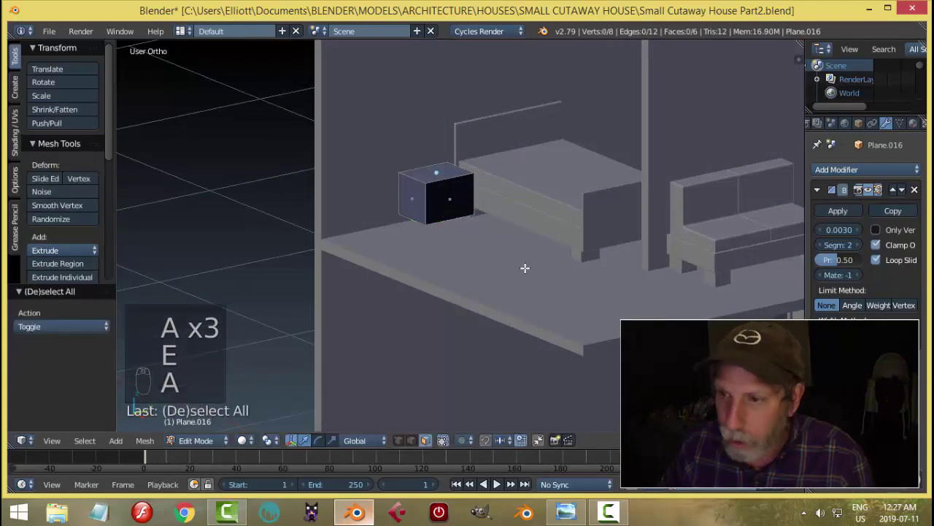
# Step: Recalculate the nightstand box's normals and, in Object Mode, lower the box about 0.05 along Z
pyautogui.press('a')
pyautogui.press('a')
pyautogui.hotkey('ctrl', 'n')
pyautogui.press('Tab')
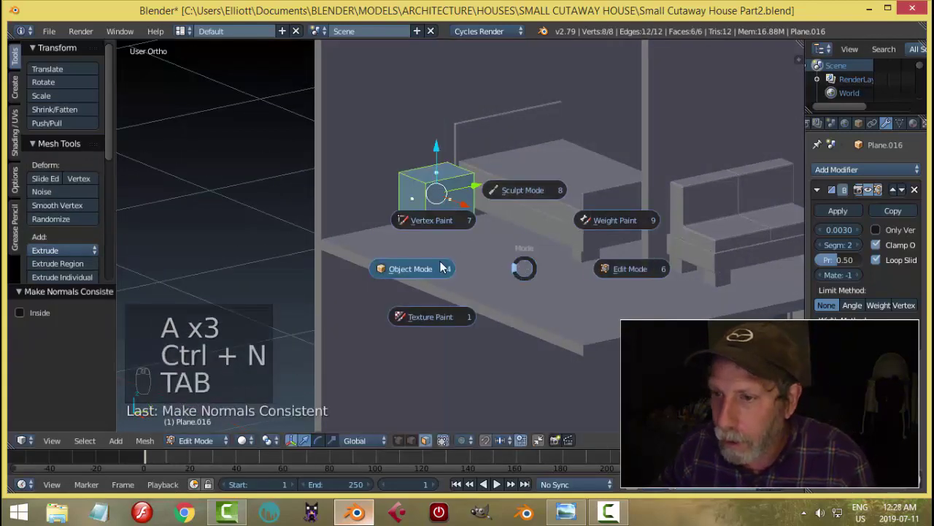
pyautogui.click(504, 275)
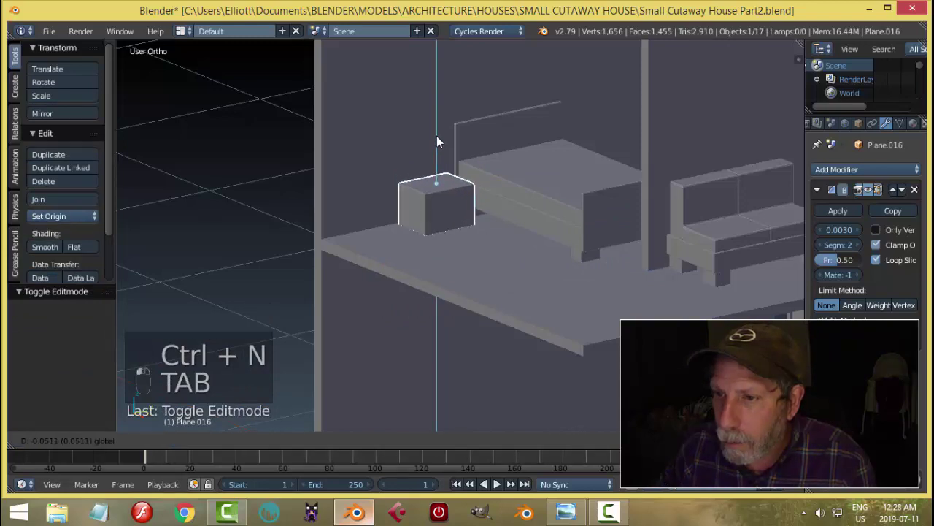
pyautogui.click(436, 136)
pyautogui.press('KP_5')
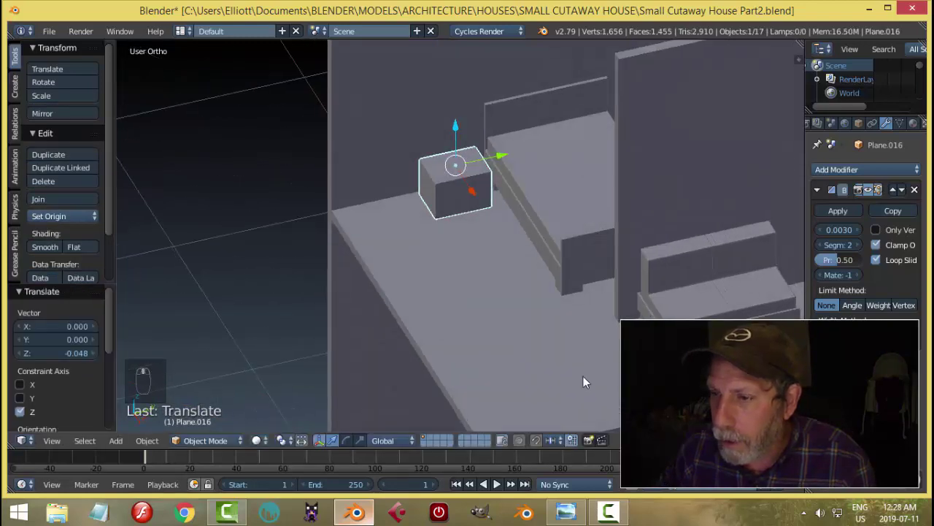
# Step: Check the nightstands in the Windows Photo Viewer reference, return to Blender and rotate the nightstand box 90 degrees about Z
pyautogui.click(566, 511)
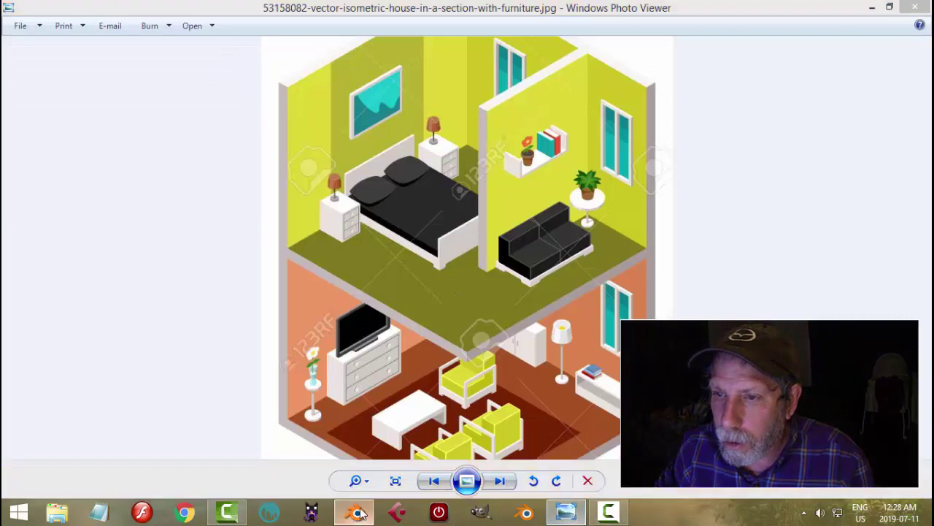
pyautogui.click(355, 511)
pyautogui.press('r')
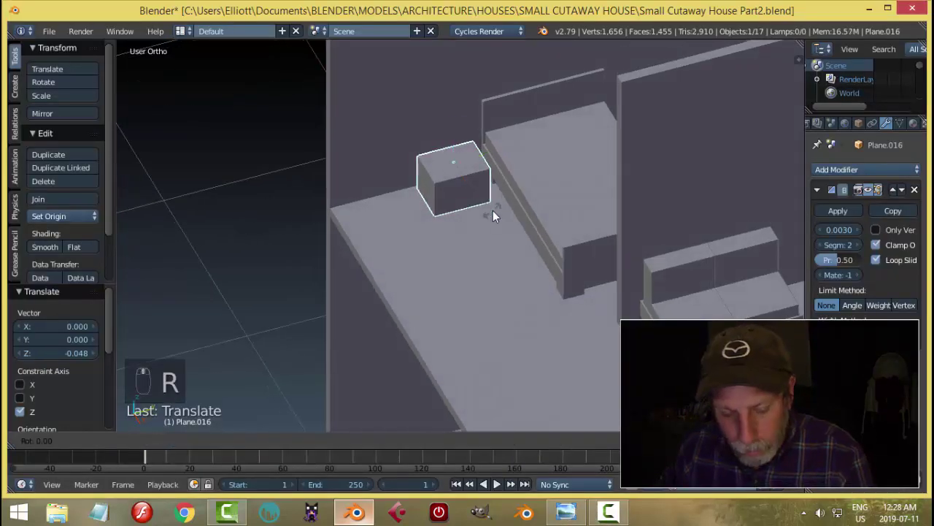
pyautogui.press('z')
pyautogui.press('9')
pyautogui.press('0')
pyautogui.press('Return')
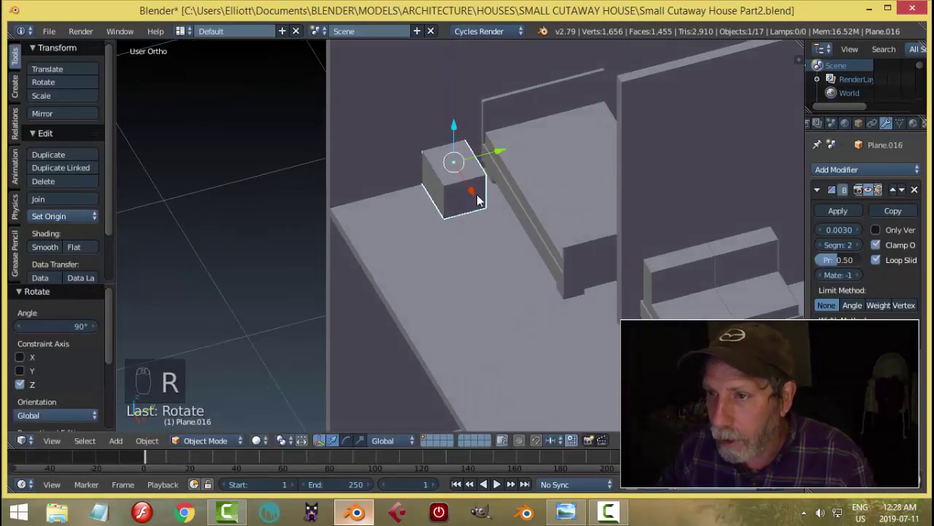
# Step: Move the nightstand box about 0.02 along X, away from the wall behind it
pyautogui.press('g')
pyautogui.press('x')
pyautogui.press('Return')
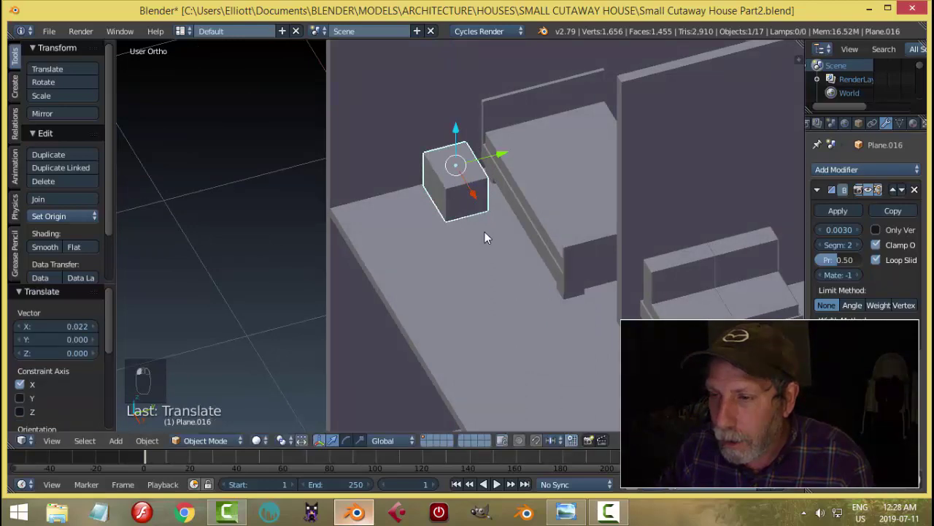
pyautogui.press('a')
# Step: Raise the top face of the nightstand box about 0.12 along Z in Edit Mode
pyautogui.moveTo(484, 231); pyautogui.dragTo(511, 193, button='middle')
pyautogui.press('Tab')
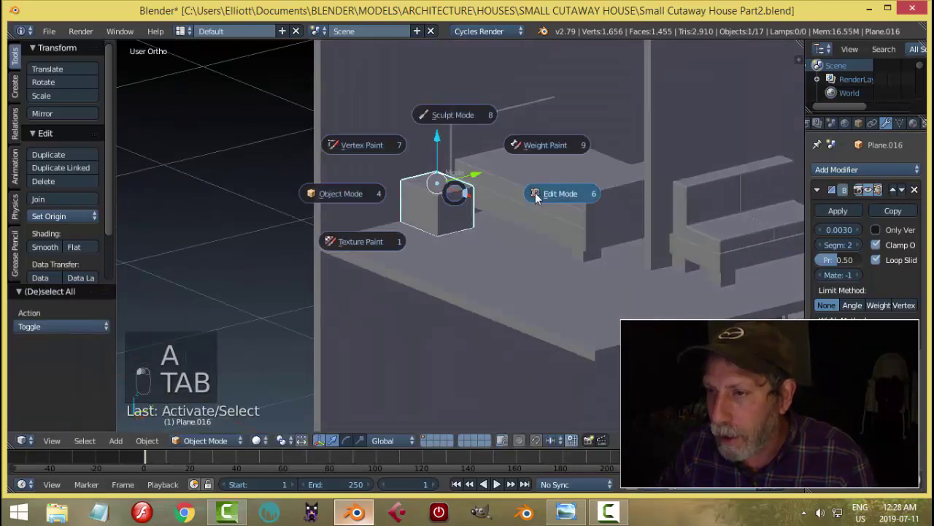
pyautogui.press('a')
pyautogui.press('a')
pyautogui.rightClick(441, 180)
pyautogui.press('g')
pyautogui.press('z')
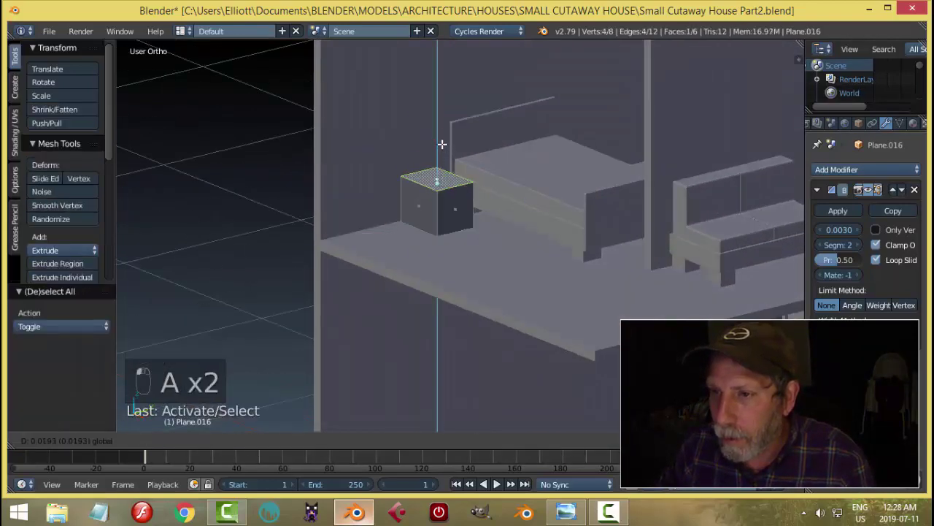
pyautogui.click(442, 128)
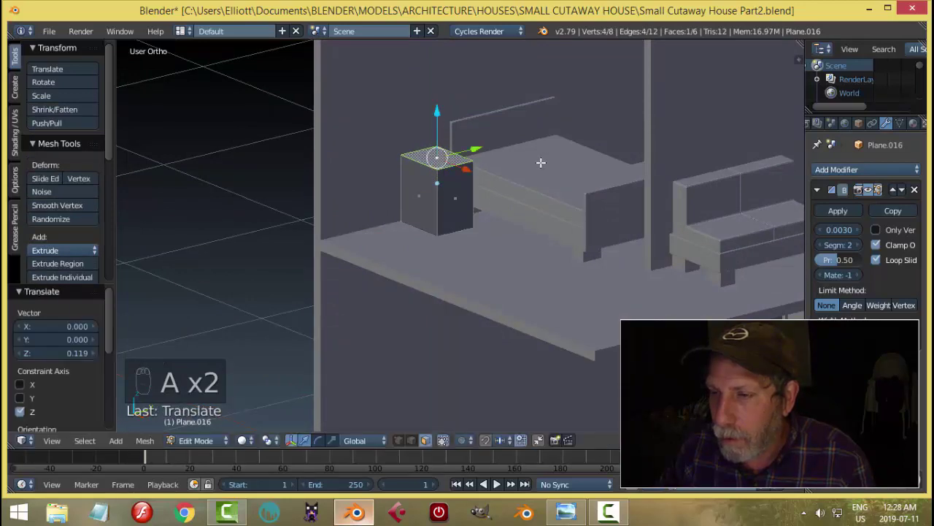
pyautogui.press('a')
# Step: Lower the whole nightstand box mesh about 0.024 along Z in Edit Mode and return to Object Mode with nothing selected
pyautogui.moveTo(542, 163); pyautogui.dragTo(515, 187, button='middle')
pyautogui.press('a')
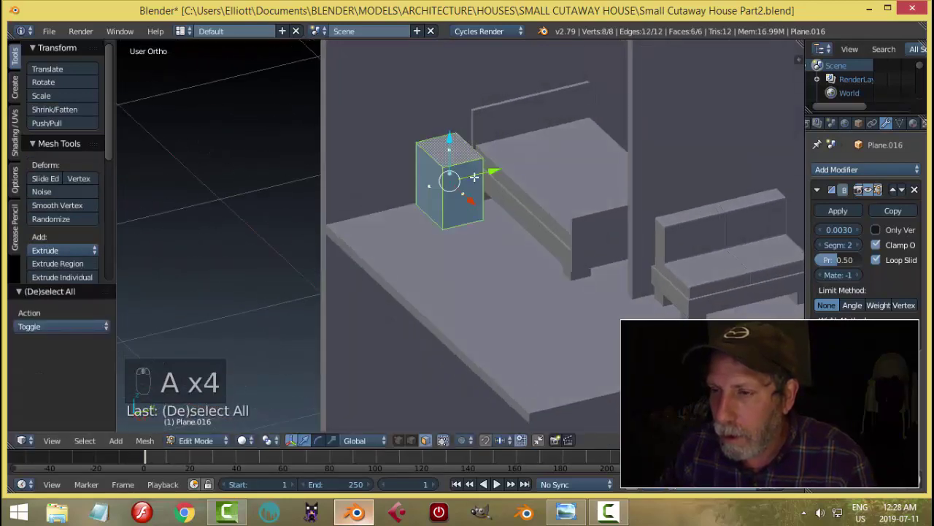
pyautogui.click(450, 146)
pyautogui.press('Tab')
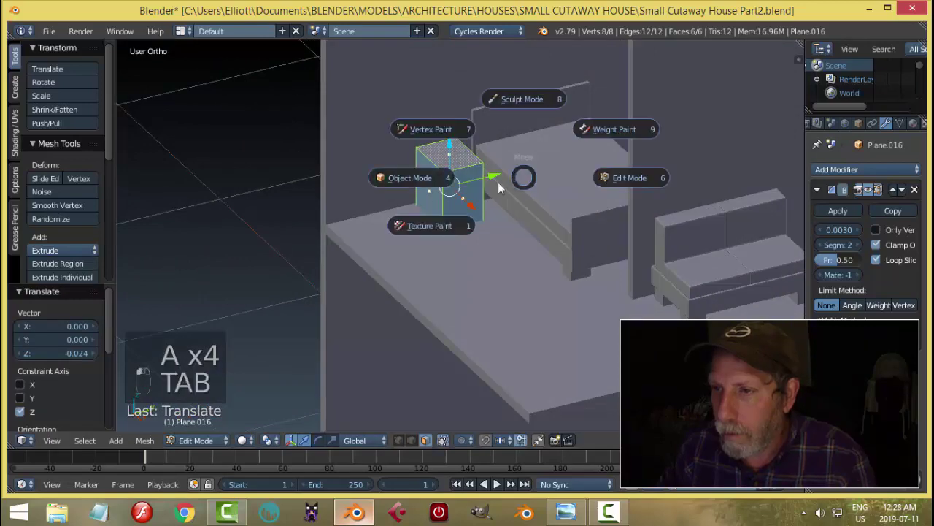
pyautogui.press('a')
pyautogui.moveTo(549, 220); pyautogui.dragTo(561, 218, button='middle')
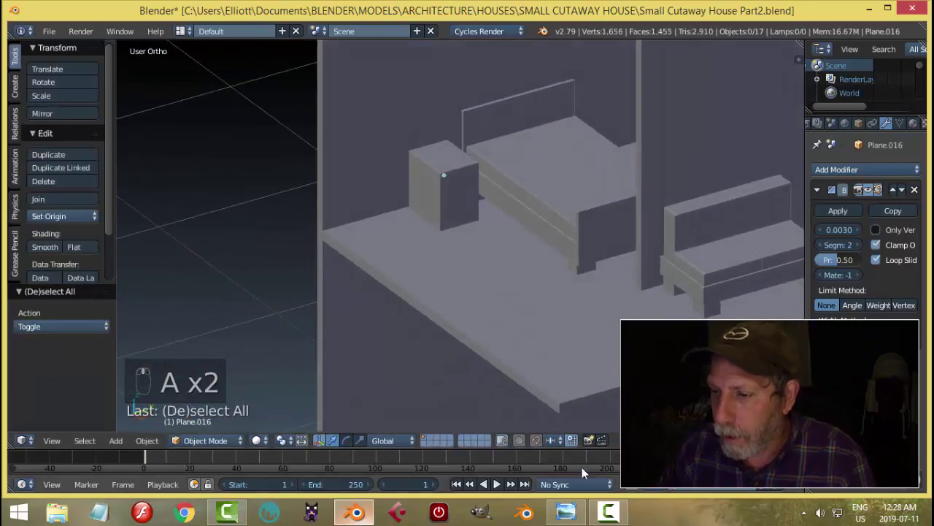
# Step: Check the nightstand's proportions in the Windows Photo Viewer reference, return to Blender and raise the box's top face slightly along Z in Edit Mode
pyautogui.click(571, 516)
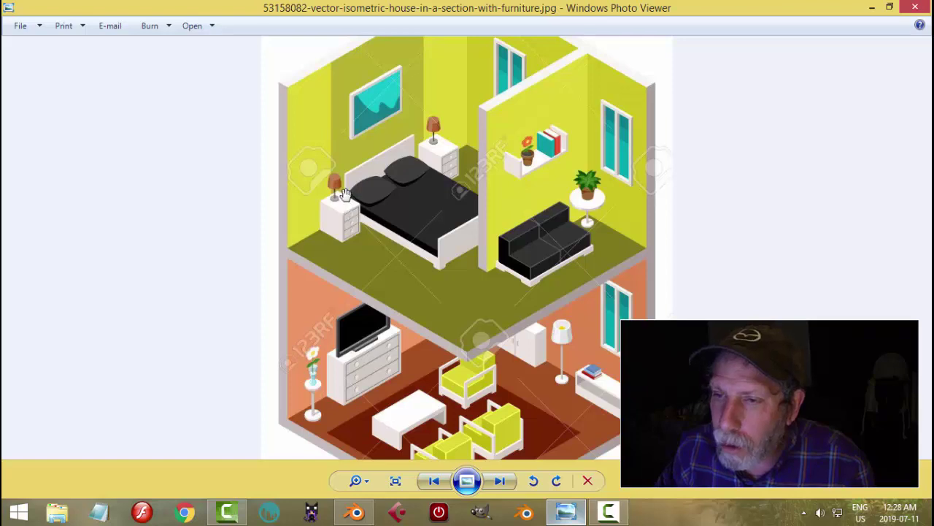
pyautogui.click(356, 513)
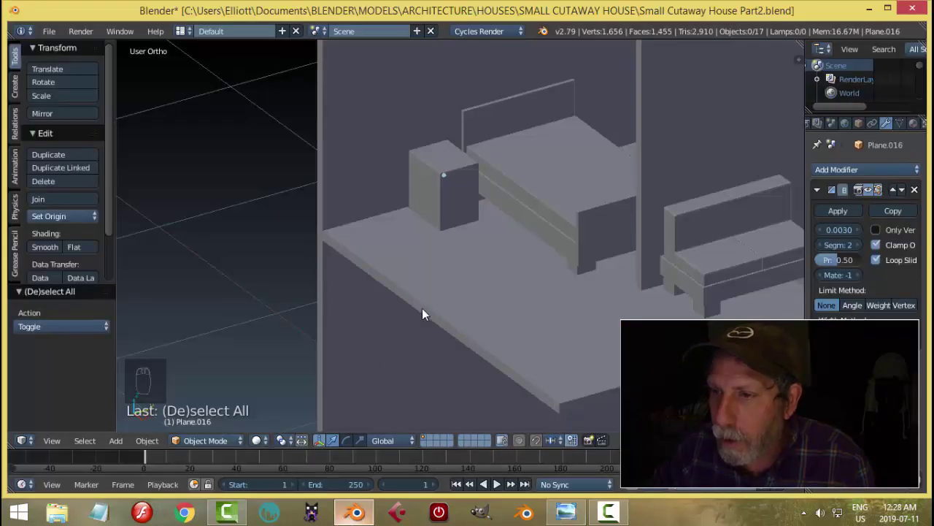
pyautogui.rightClick(465, 164)
pyautogui.scroll(2, 536, 223)
pyautogui.press('Tab')
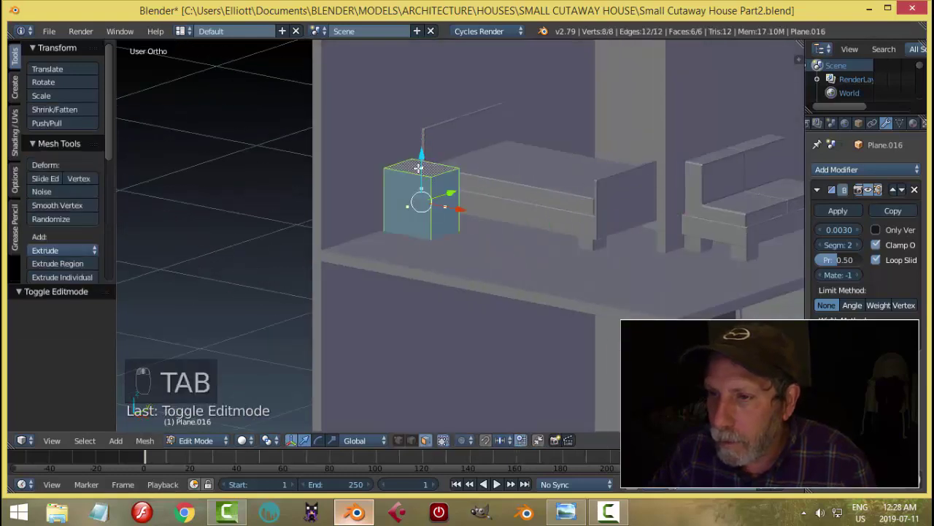
pyautogui.press('a')
pyautogui.press('a')
pyautogui.rightClick(432, 166)
pyautogui.press('g')
pyautogui.press('z')
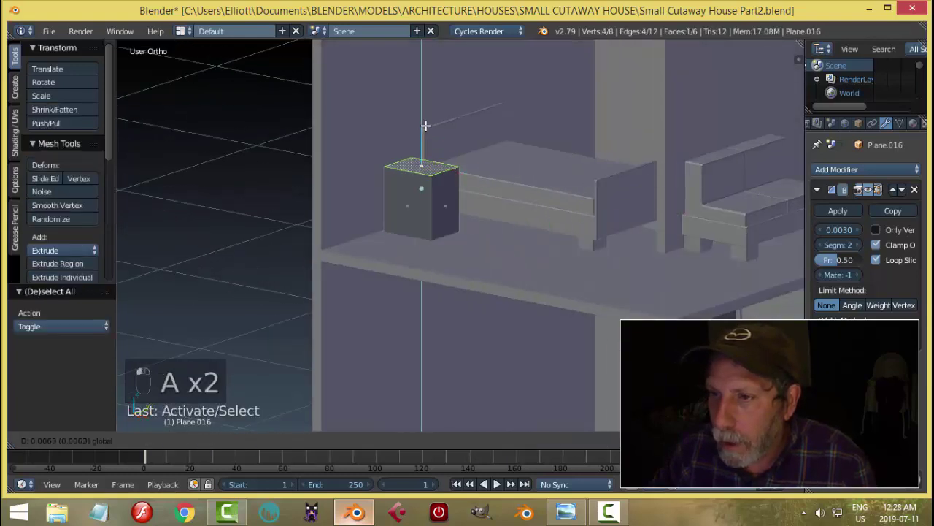
pyautogui.press('a')
pyautogui.moveTo(511, 178); pyautogui.dragTo(420, 213, button='middle')
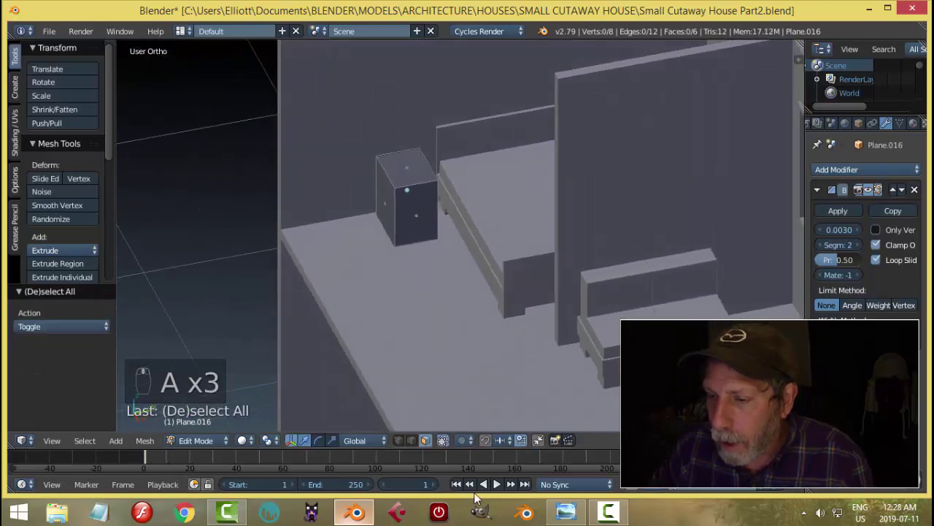
# Step: Check the drawers in the Windows Photo Viewer reference, return to Blender and add two evenly spaced horizontal loop cuts around the nightstand
pyautogui.click(567, 511)
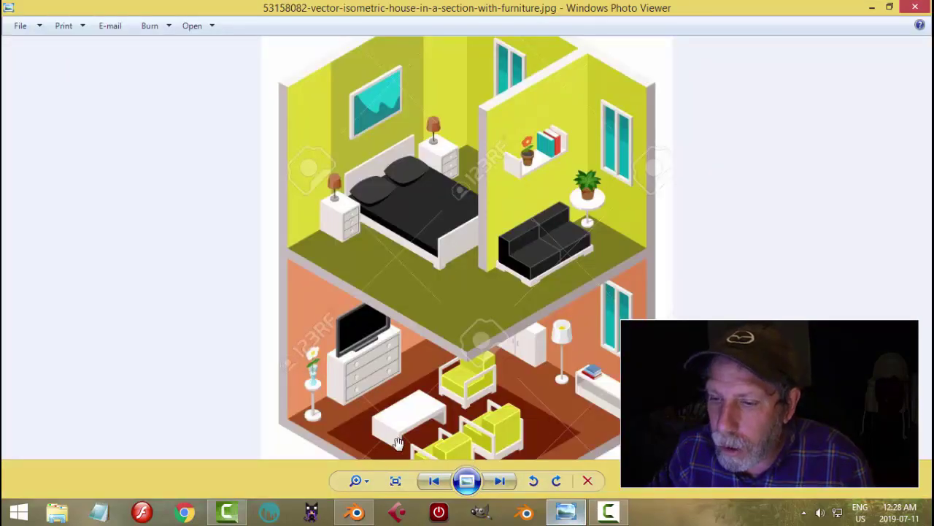
pyautogui.click(356, 511)
pyautogui.moveTo(414, 159); pyautogui.dragTo(409, 190, button='middle')
pyautogui.hotkey('ctrl', 'r')
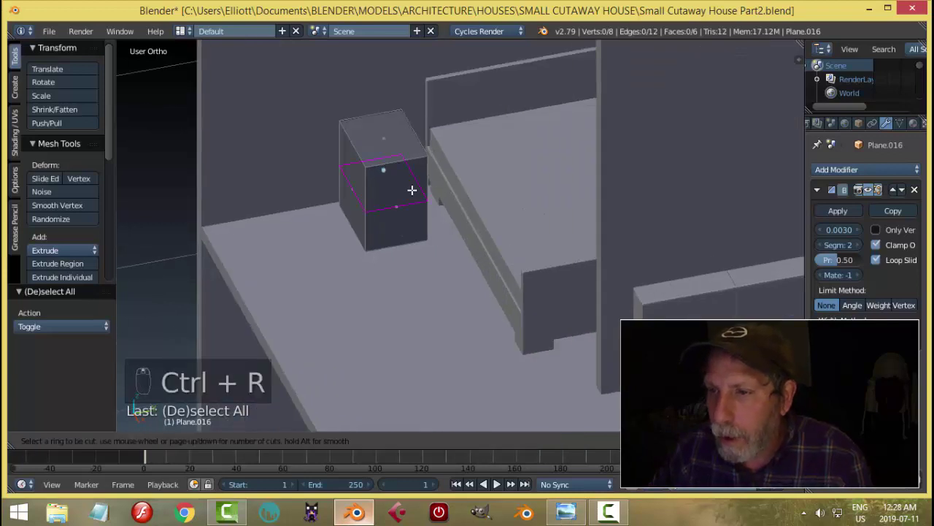
pyautogui.scroll(2, 412, 190)
pyautogui.click(411, 192)
pyautogui.rightClick(411, 192)
pyautogui.press('a')
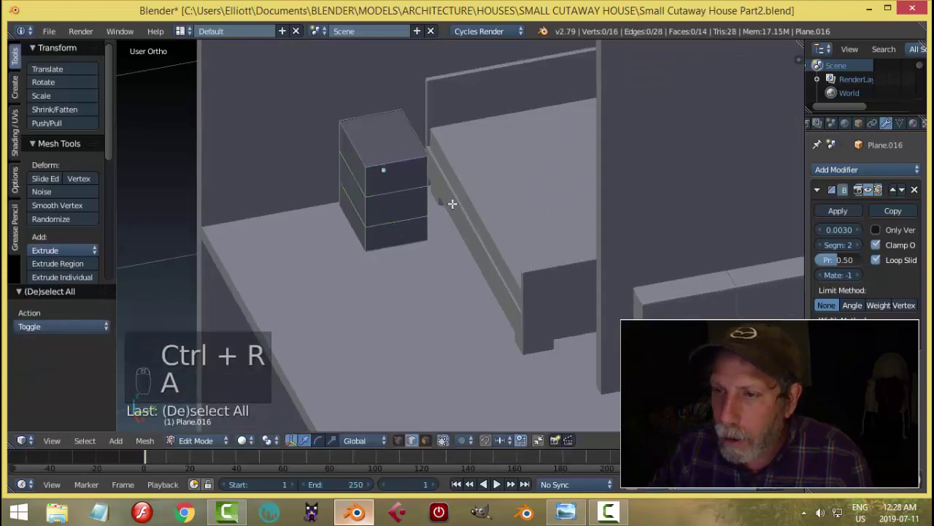
# Step: In face select mode, inset the three front drawer faces of the nightstand individually with a thickness of 0.01
pyautogui.moveTo(452, 203); pyautogui.dragTo(458, 185, button='middle')
pyautogui.hotkey('ctrl', 'Tab')
pyautogui.click(459, 185)
pyautogui.rightClick(401, 205)
pyautogui.keyDown('shift'); pyautogui.rightClick(401, 227); pyautogui.keyUp('shift')
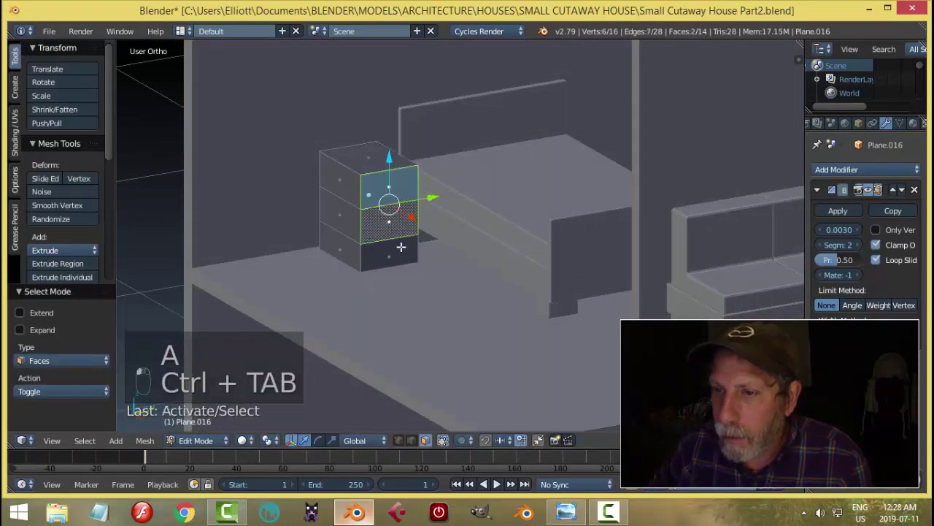
pyautogui.keyDown('shift'); pyautogui.rightClick(401, 246); pyautogui.keyUp('shift')
pyautogui.moveTo(401, 246); pyautogui.dragTo(464, 225, button='middle')
pyautogui.press('i')
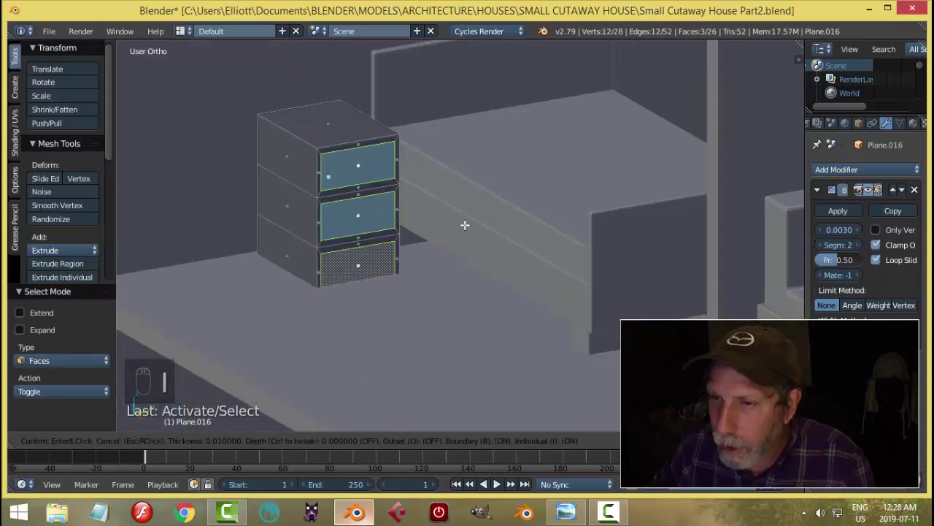
pyautogui.click(465, 225)
pyautogui.moveTo(463, 223); pyautogui.dragTo(502, 232, button='middle')
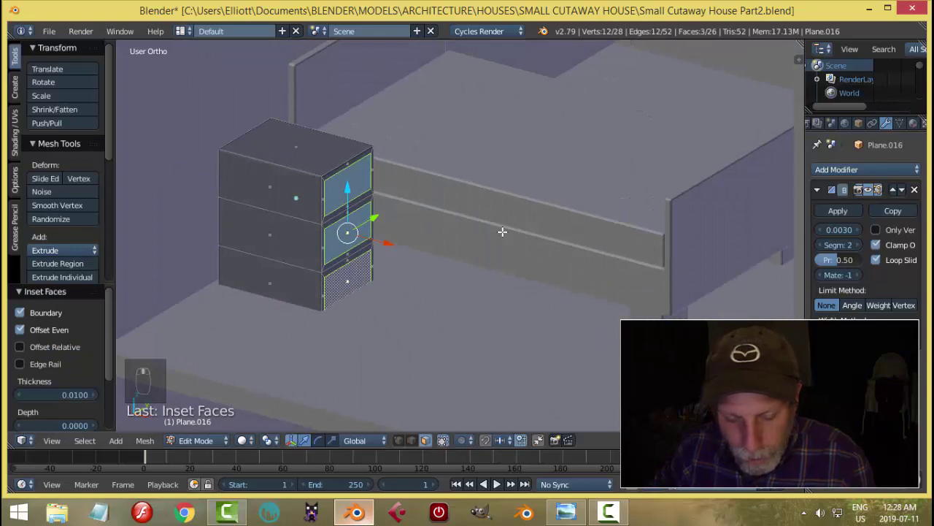
# Step: Extrude the three inset drawer faces outward about 0.008 and return to Object Mode
pyautogui.press('e')
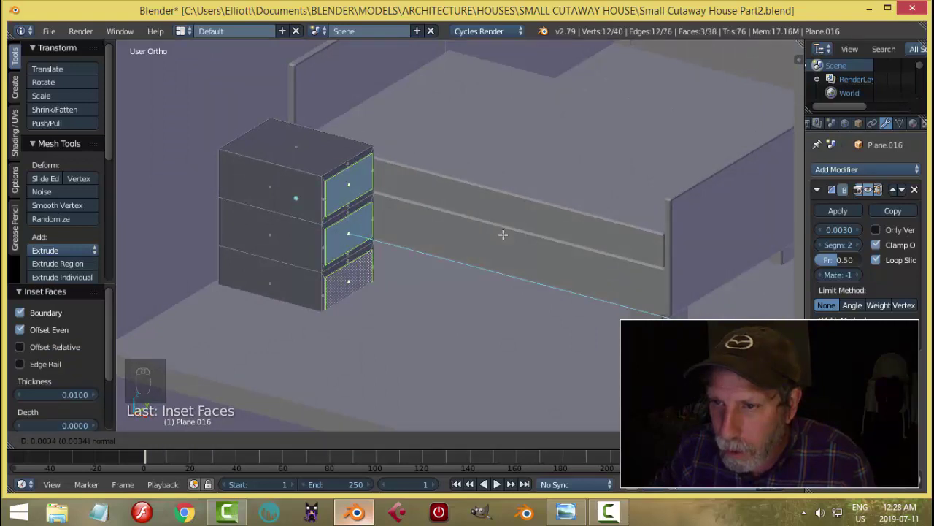
pyautogui.rightClick(503, 235)
pyautogui.press('Tab')
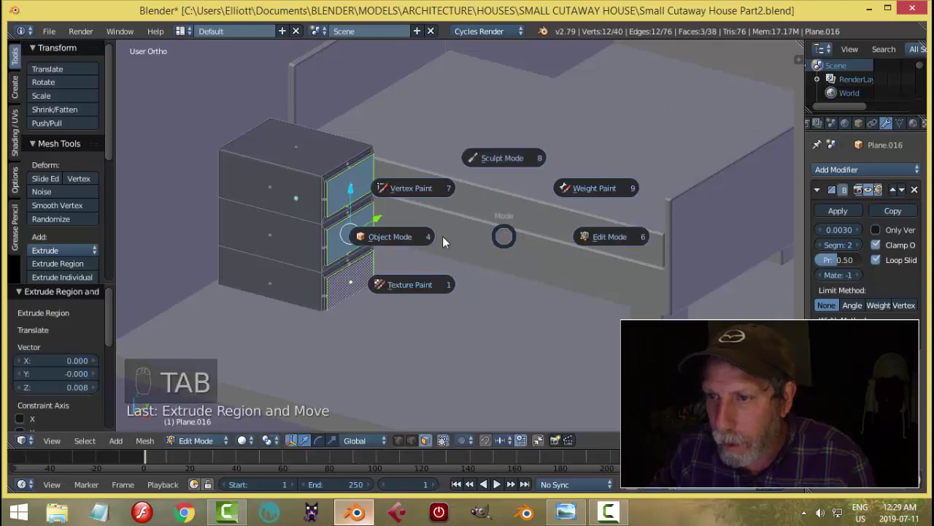
pyautogui.click(442, 236)
pyautogui.press('a')
pyautogui.press('a')
pyautogui.moveTo(499, 216); pyautogui.dragTo(379, 208, button='middle')
# Step: Raise the nightstand slightly along Z in Object Mode and deselect it
pyautogui.rightClick(343, 201)
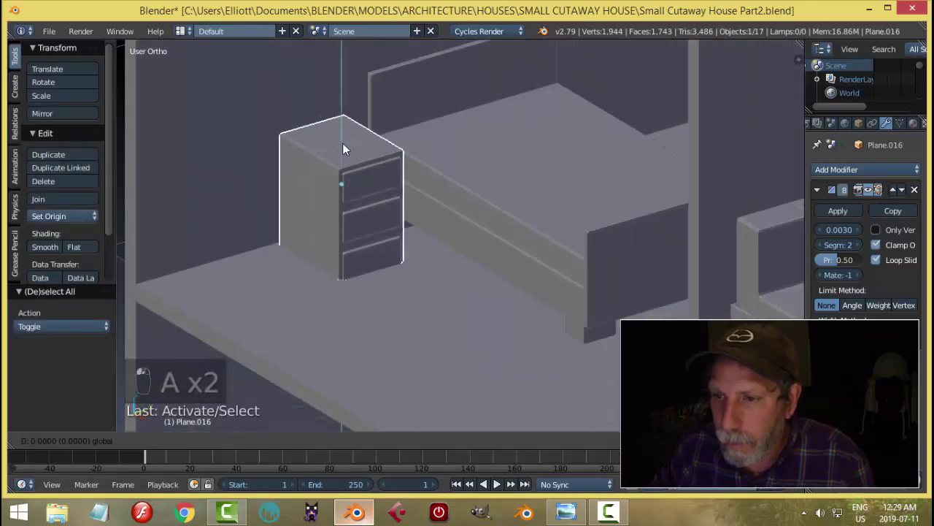
pyautogui.moveTo(342, 143); pyautogui.dragTo(345, 136)
pyautogui.press('a')
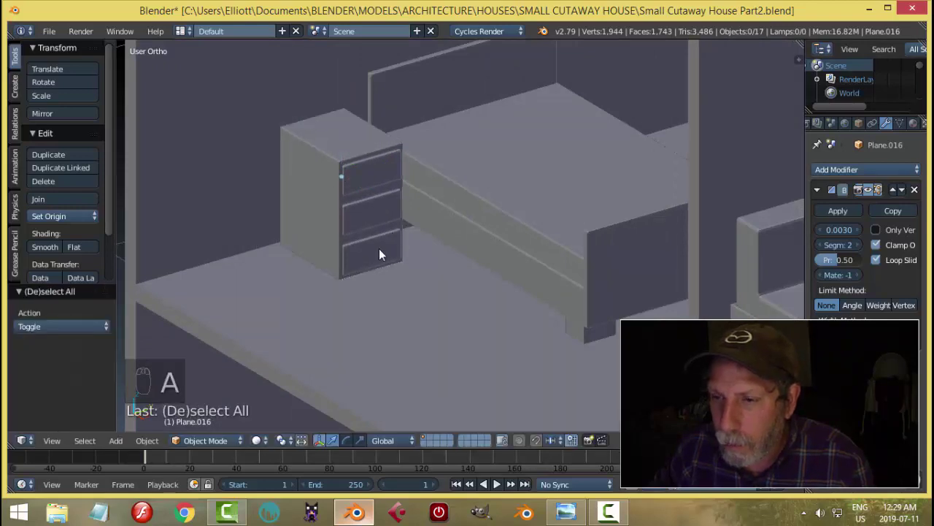
# Step: Compare the nightstand with the Windows Photo Viewer reference, return to Blender and scale it by about 1.03 along Y
pyautogui.moveTo(379, 248); pyautogui.dragTo(401, 180, button='middle')
pyautogui.rightClick(402, 182)
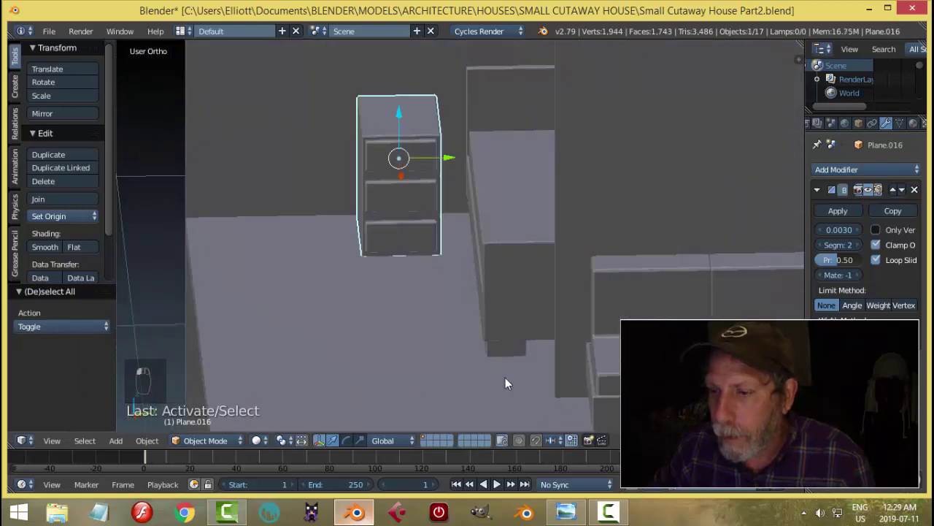
pyautogui.click(565, 511)
pyautogui.click(356, 511)
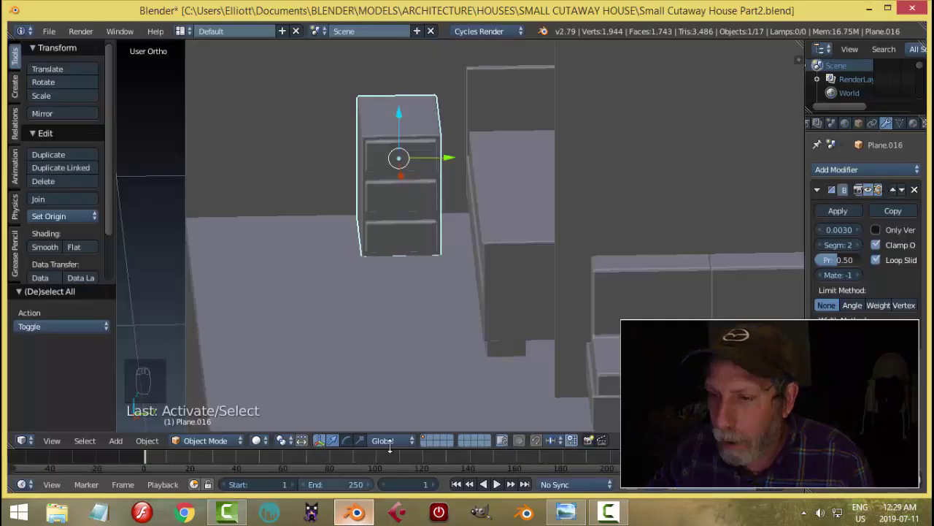
pyautogui.press('s')
pyautogui.middleClick(422, 254)
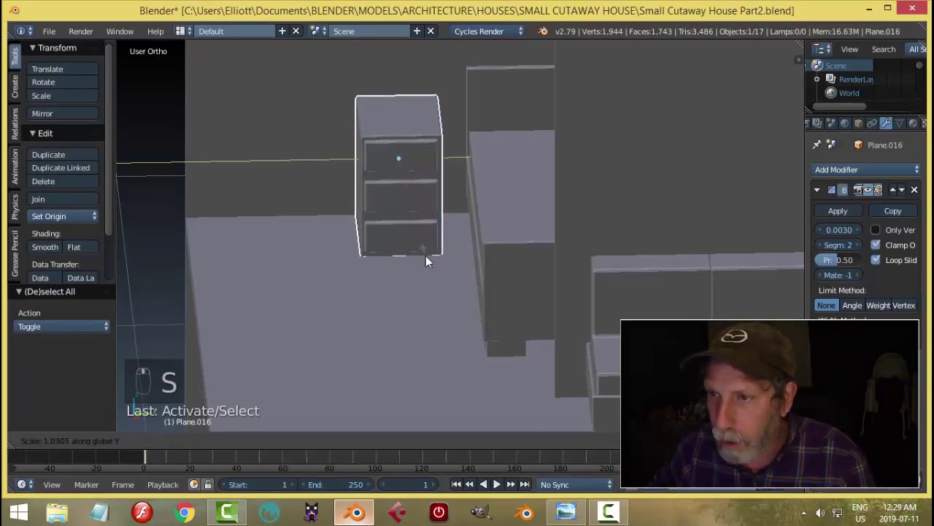
pyautogui.rightClick(426, 256)
pyautogui.press('a')
pyautogui.moveTo(396, 255); pyautogui.dragTo(438, 285, button='middle')
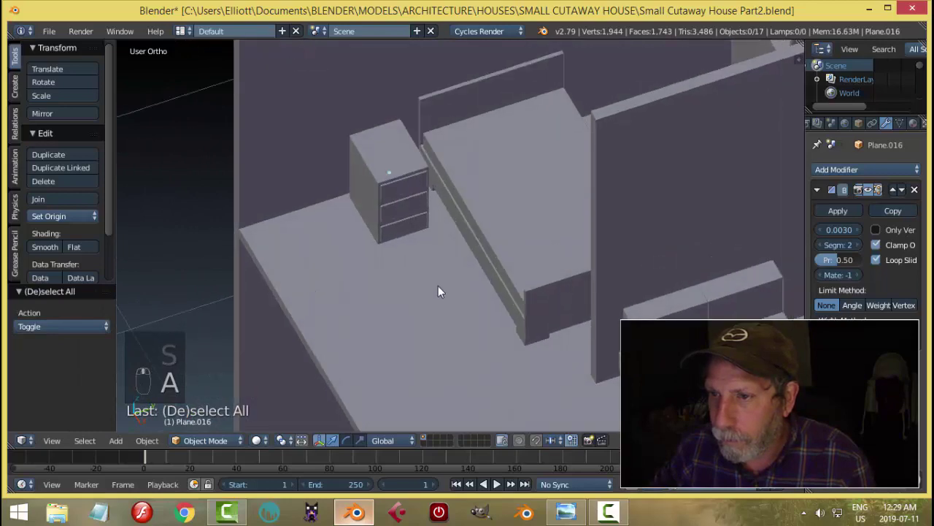
# Step: Check the drawer knobs in the Windows Photo Viewer reference, return to Blender and snap the 3D cursor to the nightstand's top drawer face
pyautogui.click(566, 511)
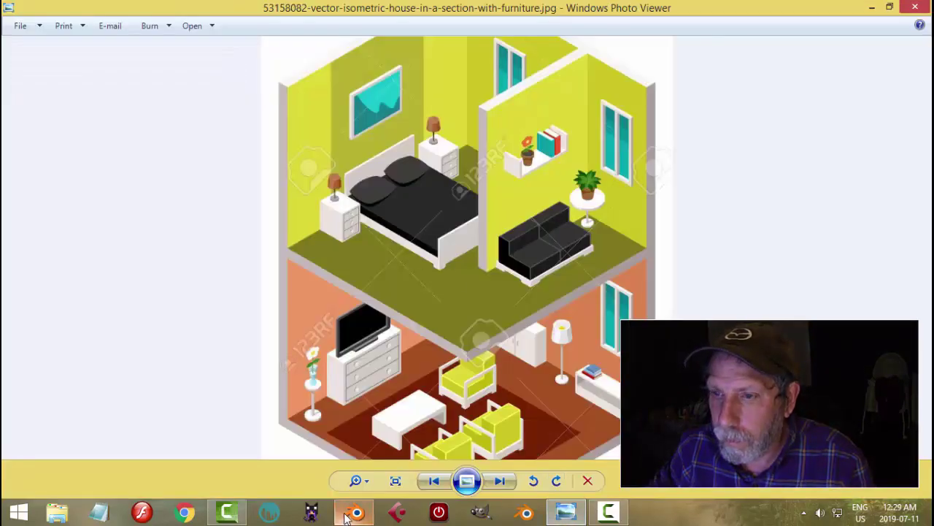
pyautogui.scroll(3, 370, 253)
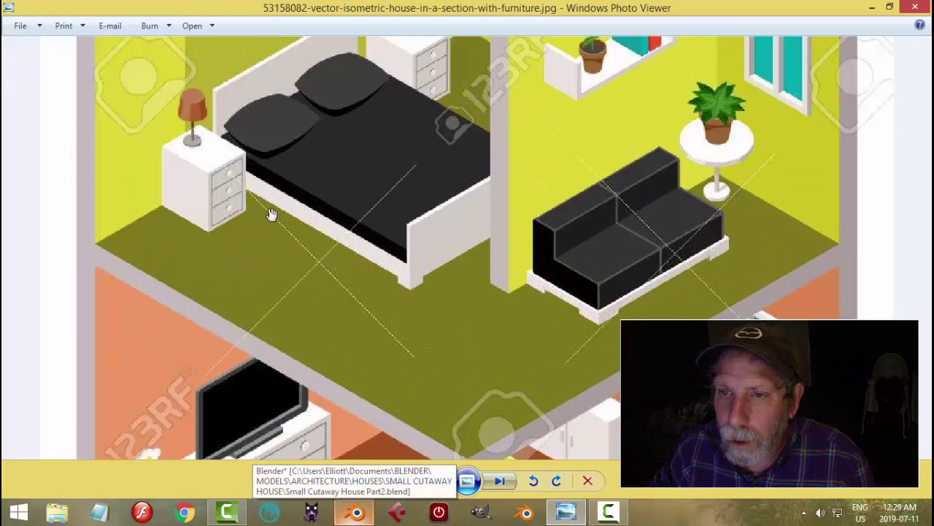
pyautogui.click(355, 511)
pyautogui.scroll(-3, 417, 292)
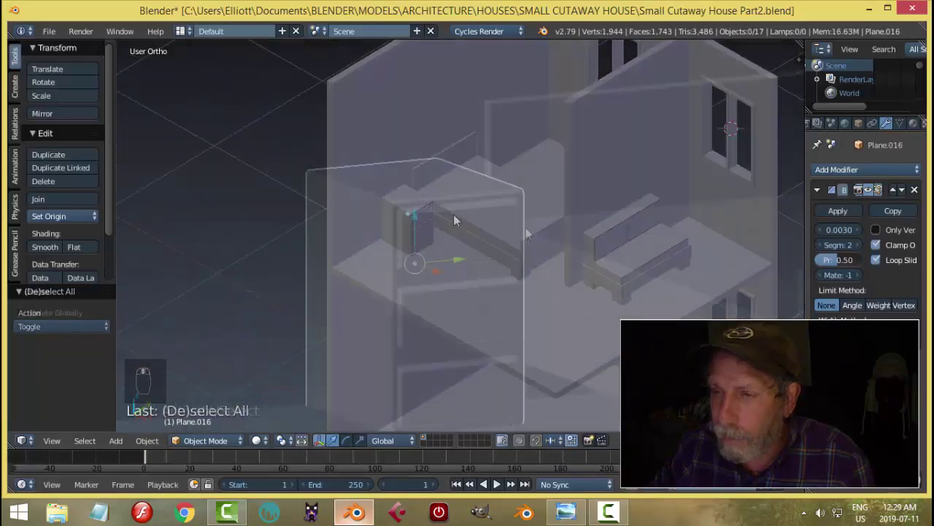
pyautogui.press('Tab')
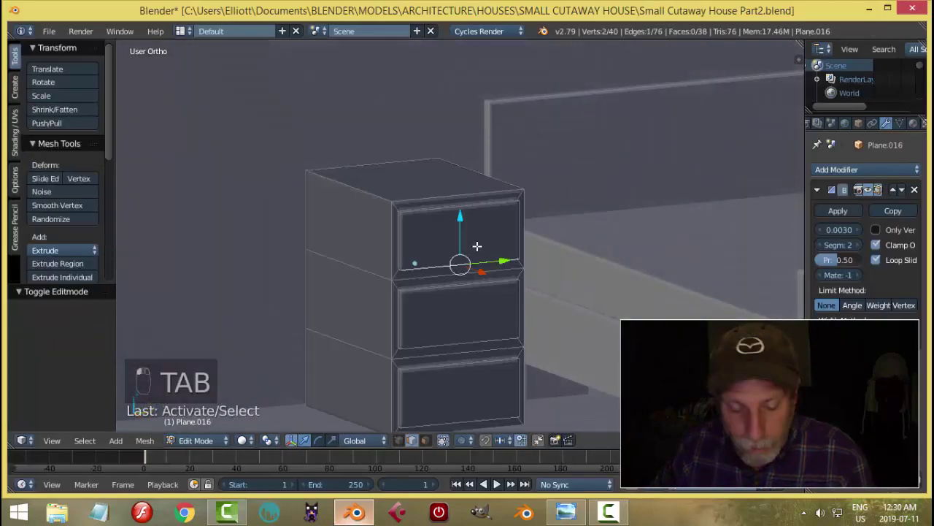
pyautogui.press('a')
pyautogui.press('a')
pyautogui.hotkey('ctrl', 'Tab')
pyautogui.click(461, 248)
pyautogui.rightClick(460, 236)
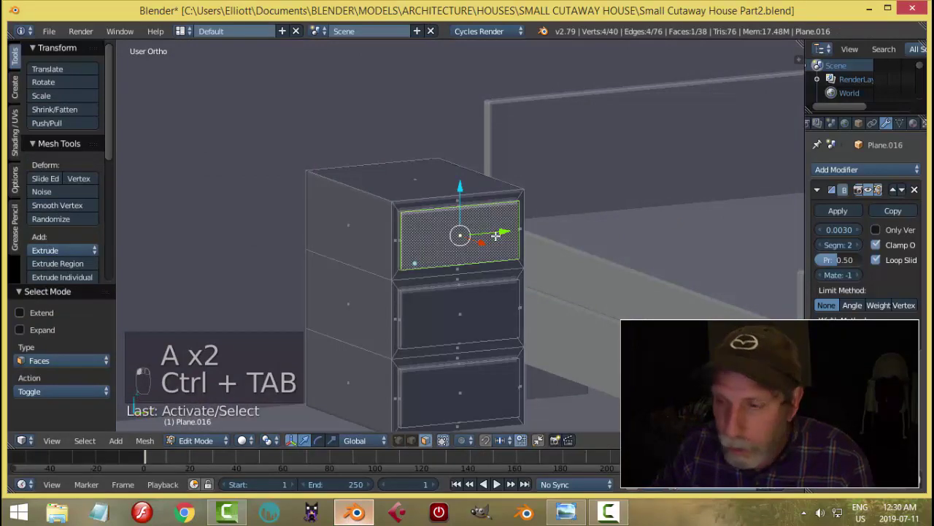
pyautogui.hotkey('shift', 's')
pyautogui.click(475, 298)
pyautogui.press('a')
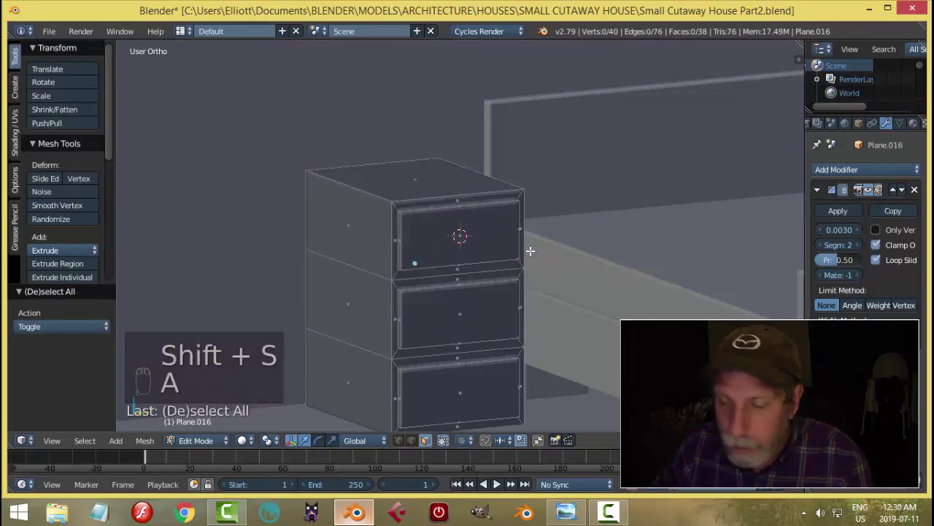
# Step: In Object Mode, add a mesh circle with 16 vertices at the 3D cursor on the top drawer
pyautogui.press('Tab')
pyautogui.scroll(-4, 518, 241)
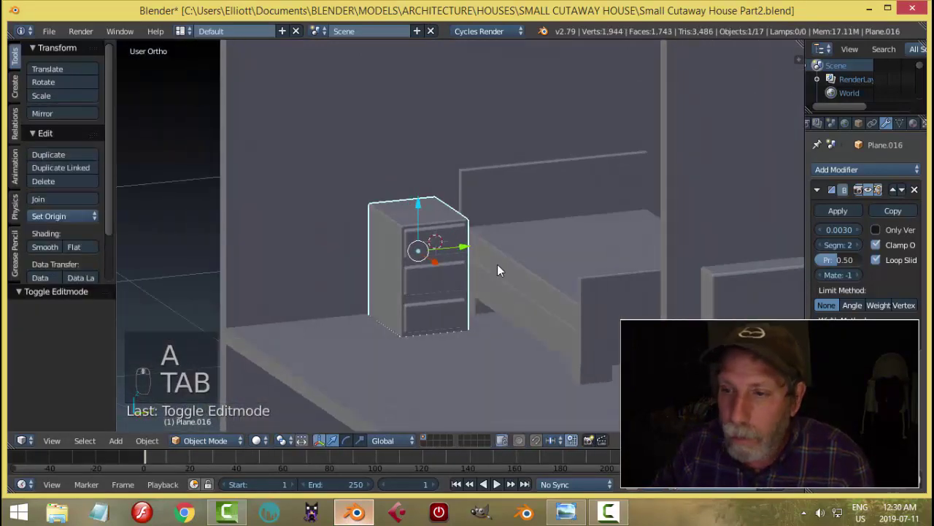
pyautogui.hotkey('shift', 'a')
pyautogui.moveTo(470, 257)
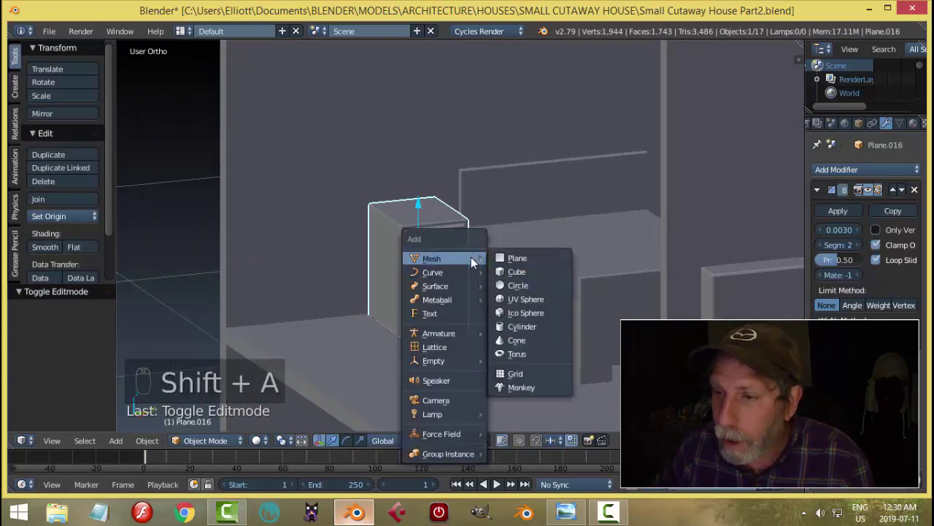
pyautogui.click(511, 285)
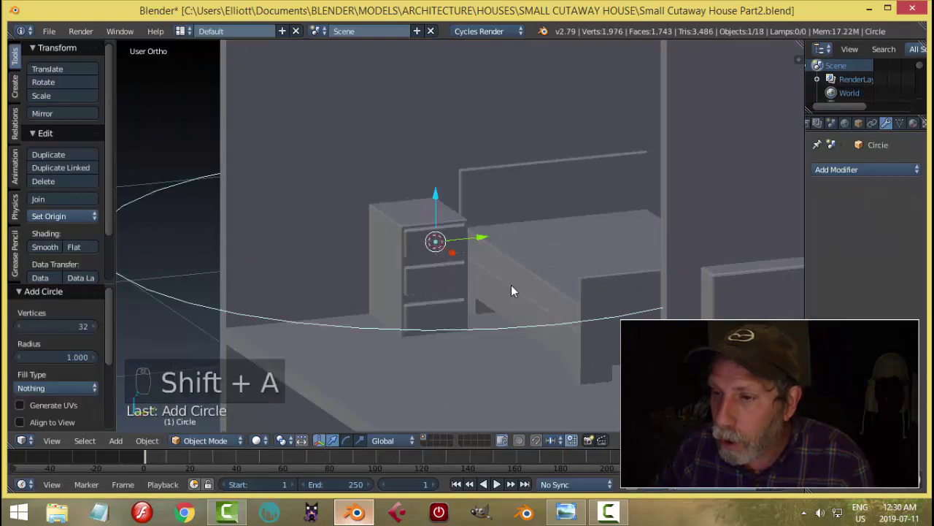
pyautogui.click(72, 328)
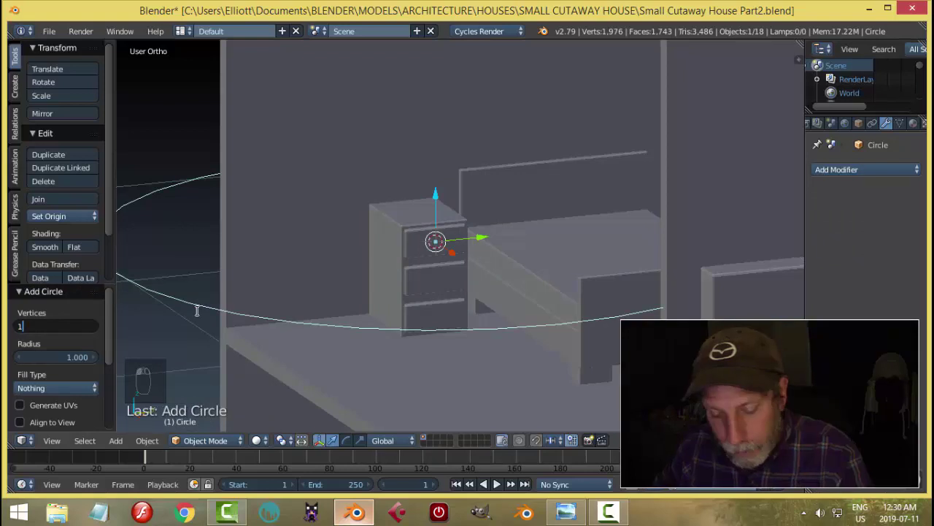
pyautogui.write('16')
pyautogui.press('Return')
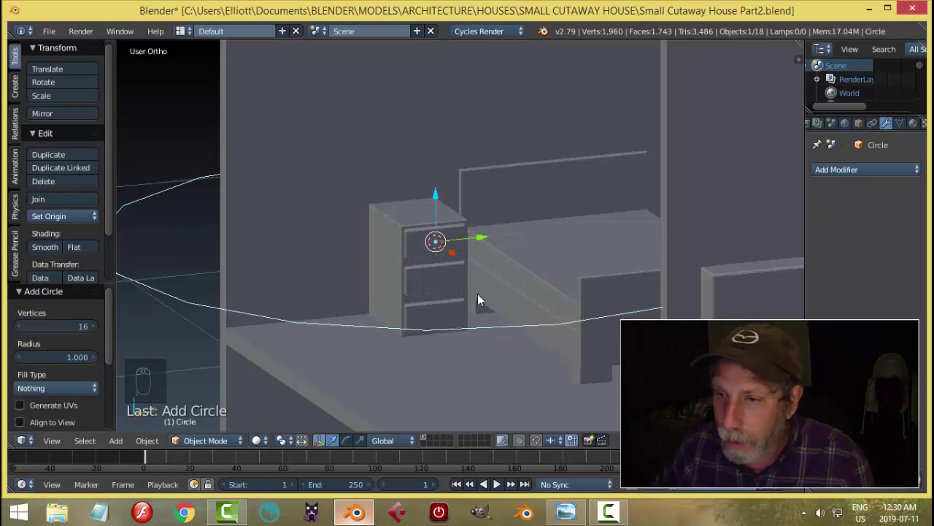
# Step: Scale the circle down to about 0.029 of its size in Edit Mode as the base of a drawer knob
pyautogui.press('Tab')
pyautogui.click(557, 293)
pyautogui.press('s')
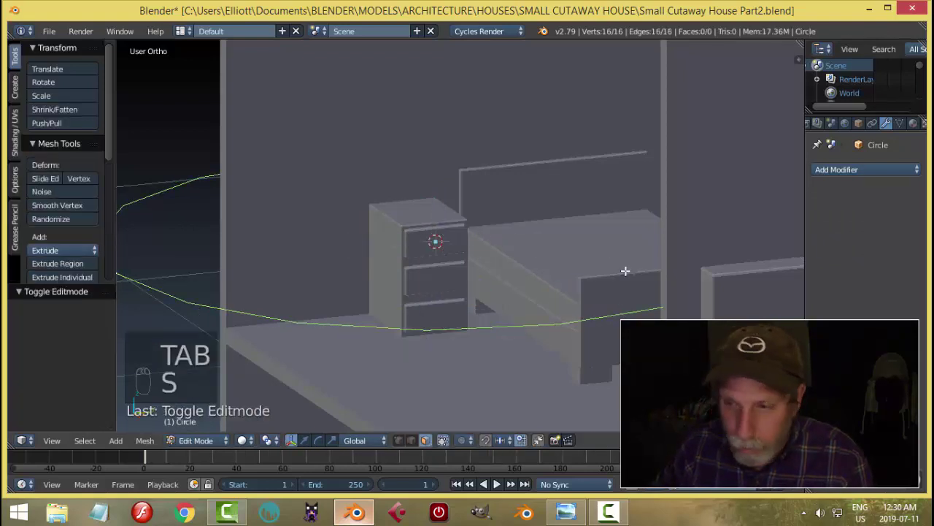
pyautogui.click(436, 245)
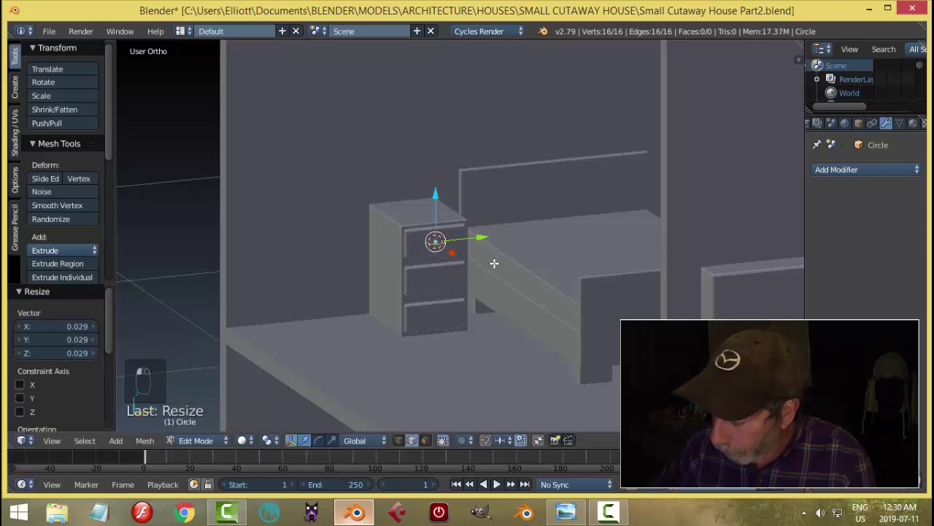
# Step: Rotate the knob circle 90 degrees about Y so it faces out from the top drawer, and scale it down to knob size
pyautogui.press('KP_Decimal')
pyautogui.write('r')
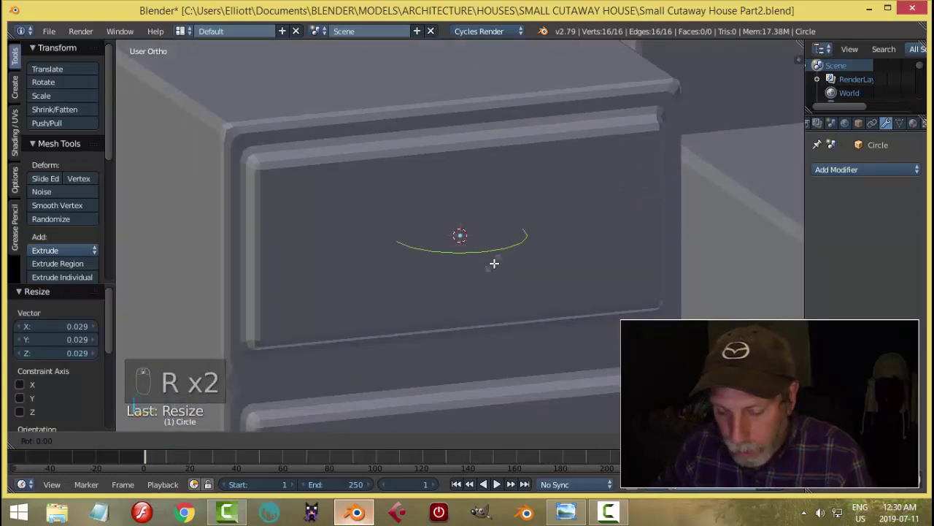
pyautogui.write('y90')
pyautogui.press('Return')
pyautogui.press('s')
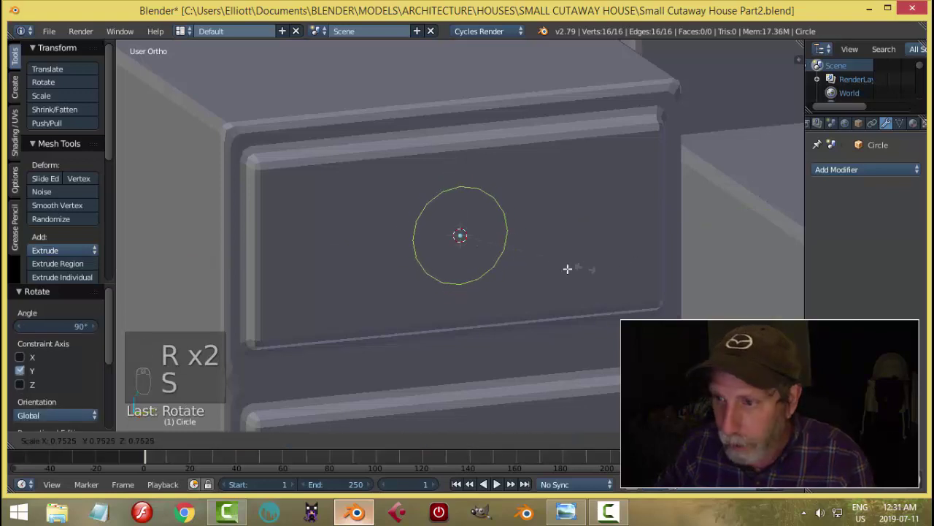
pyautogui.click(506, 277)
pyautogui.moveTo(506, 277); pyautogui.dragTo(548, 276, button='middle')
pyautogui.press('s')
pyautogui.click(538, 278)
# Step: Extrude the circle 0.004 outward along X to form the knob's side wall
pyautogui.press('e')
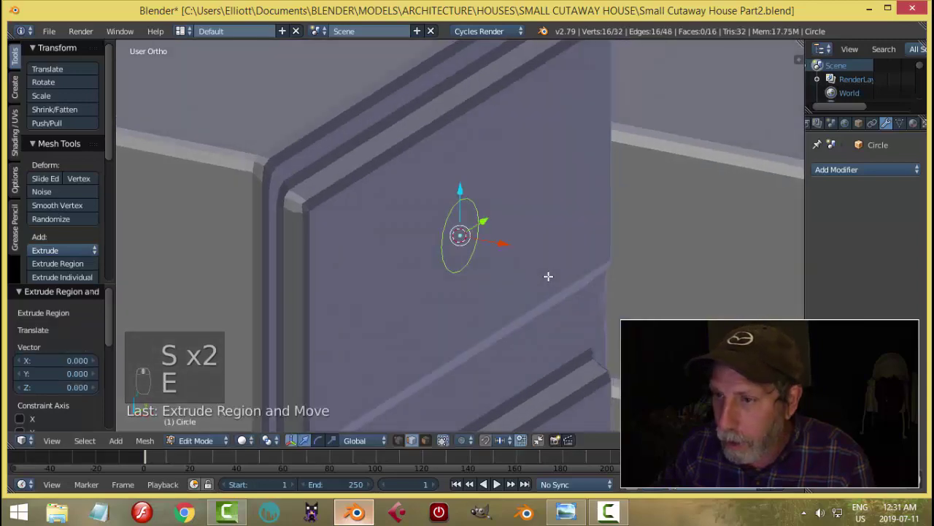
pyautogui.press('g')
pyautogui.press('x')
pyautogui.click(516, 257)
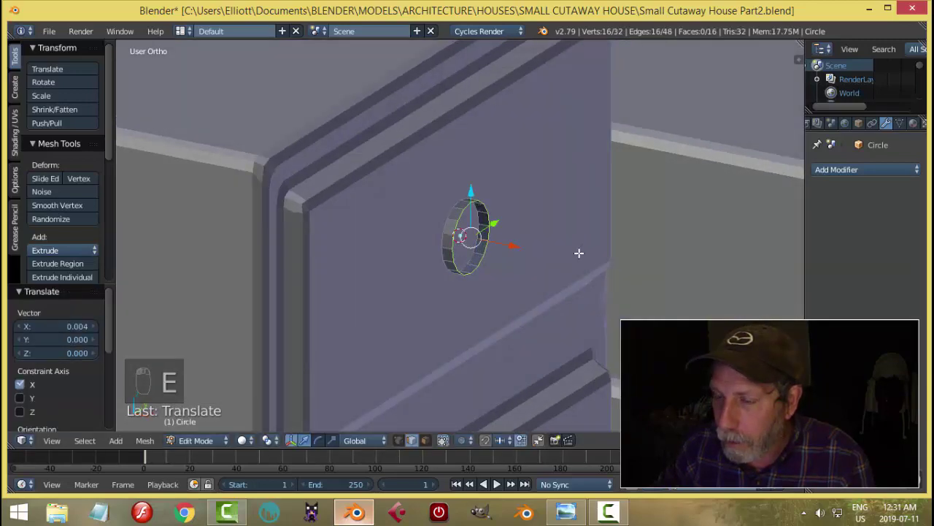
# Step: Extrude the knob's front rim inward by scaling it to about 0.583, and close the opening with Grid Fill
pyautogui.moveTo(579, 253); pyautogui.dragTo(609, 238, button='middle')
pyautogui.press('e')
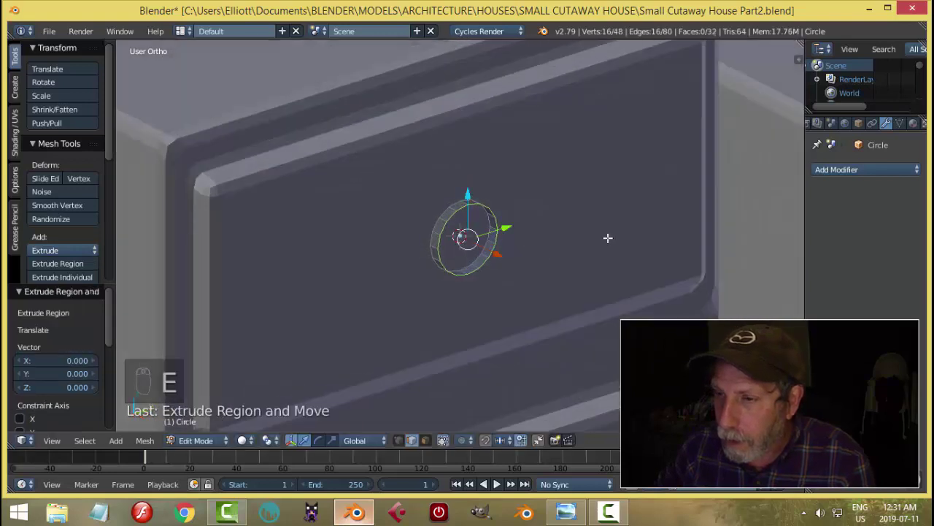
pyautogui.press('s')
pyautogui.click(548, 254)
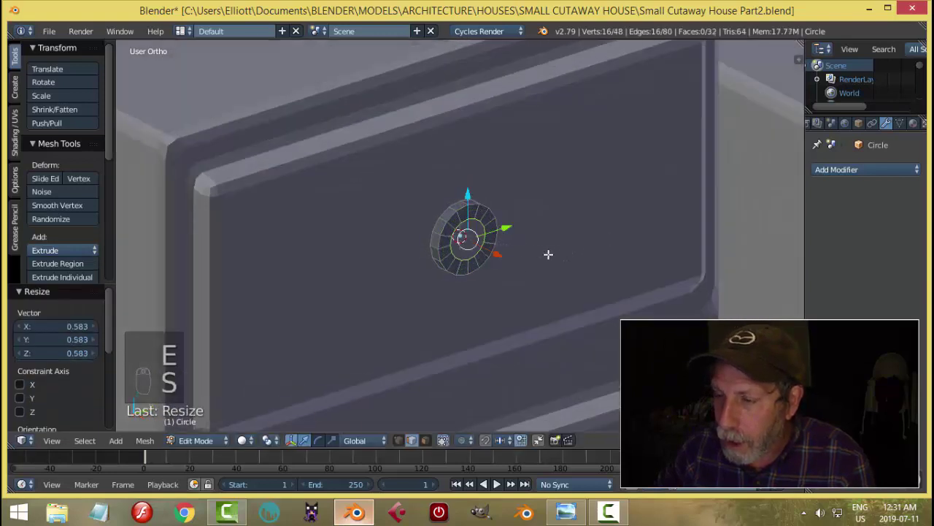
pyautogui.click(145, 440)
pyautogui.moveTo(210, 233)
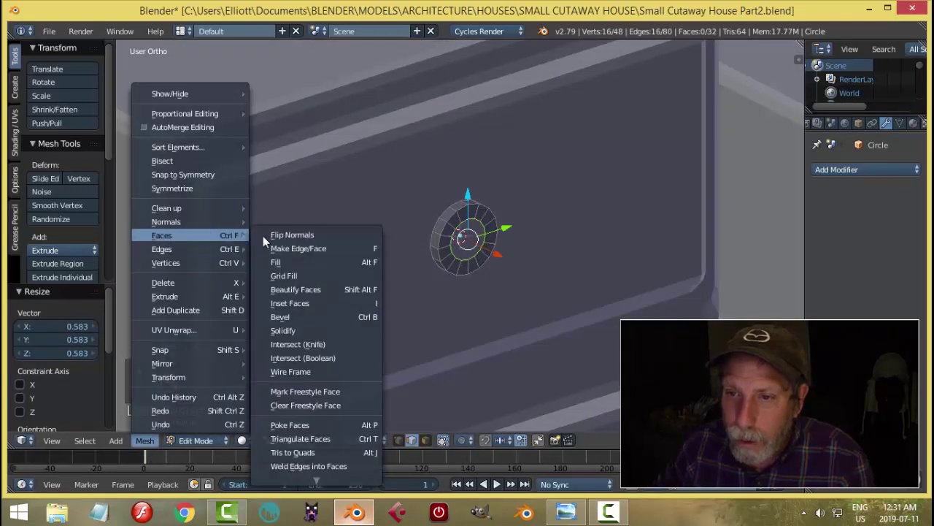
pyautogui.click(305, 275)
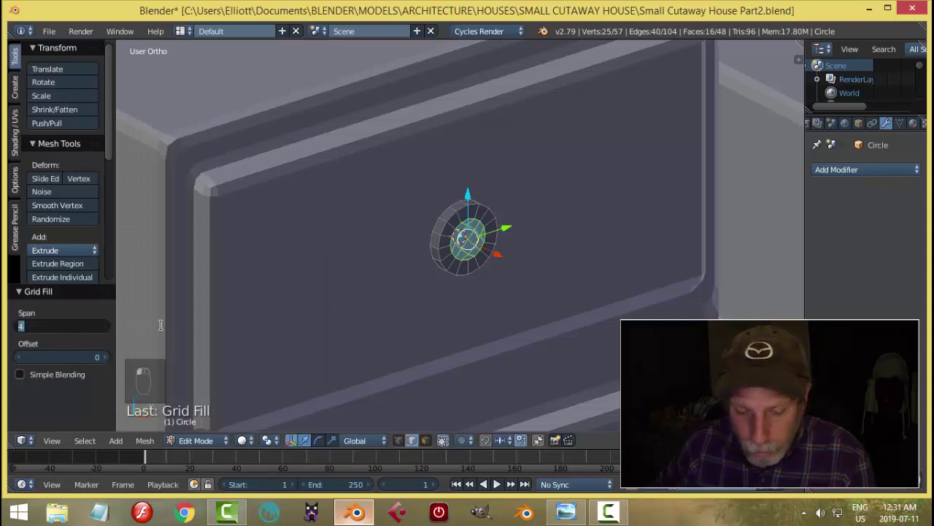
# Step: Bevel the edge loop around the knob's front rim by about 0.001 with 3 segments
pyautogui.press('a')
pyautogui.scroll(4, 532, 275)
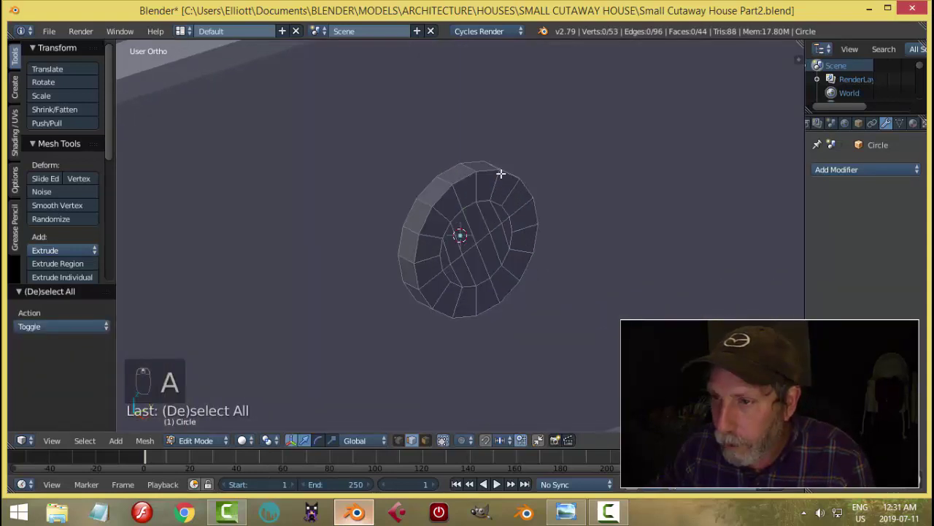
pyautogui.keyDown('alt'); pyautogui.rightClick(492, 170); pyautogui.keyUp('alt')
pyautogui.scroll(-3, 636, 222)
pyautogui.scroll(4, 618, 231)
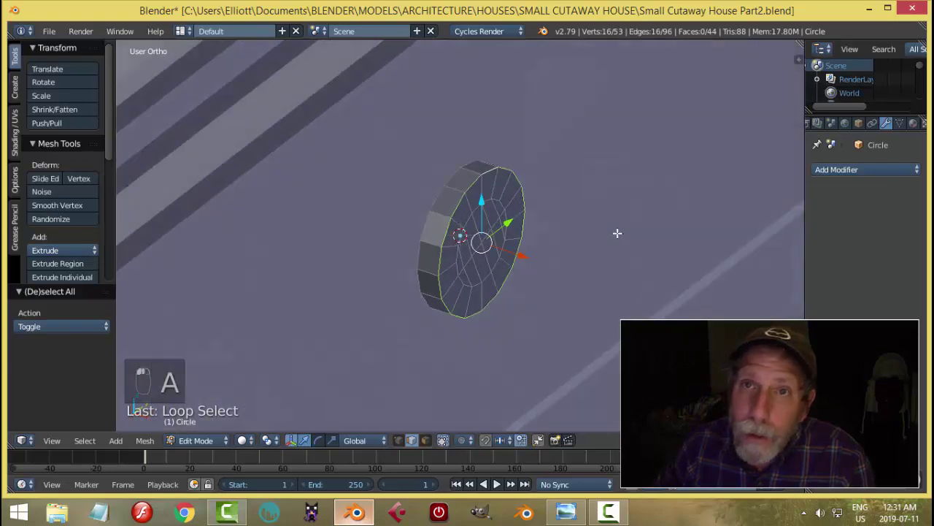
pyautogui.hotkey('ctrl', 'b')
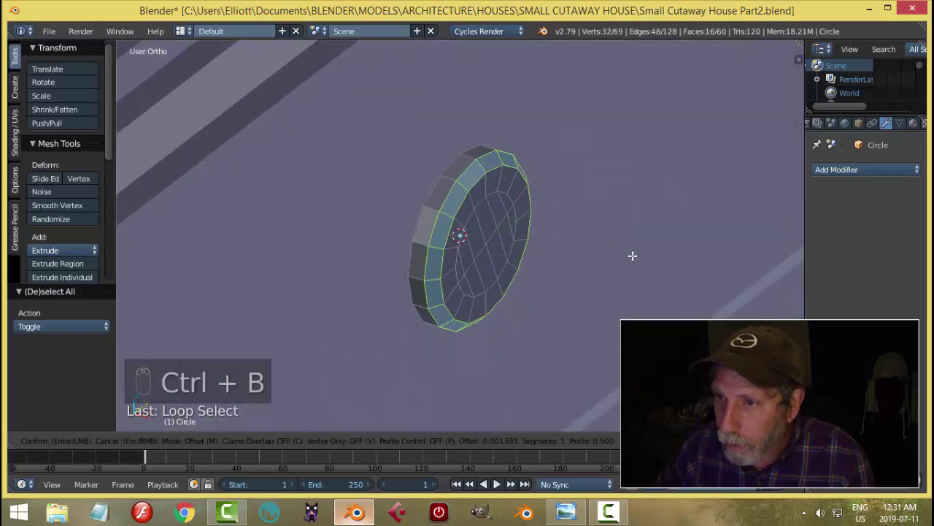
pyautogui.scroll(1, 632, 256)
pyautogui.click(632, 256)
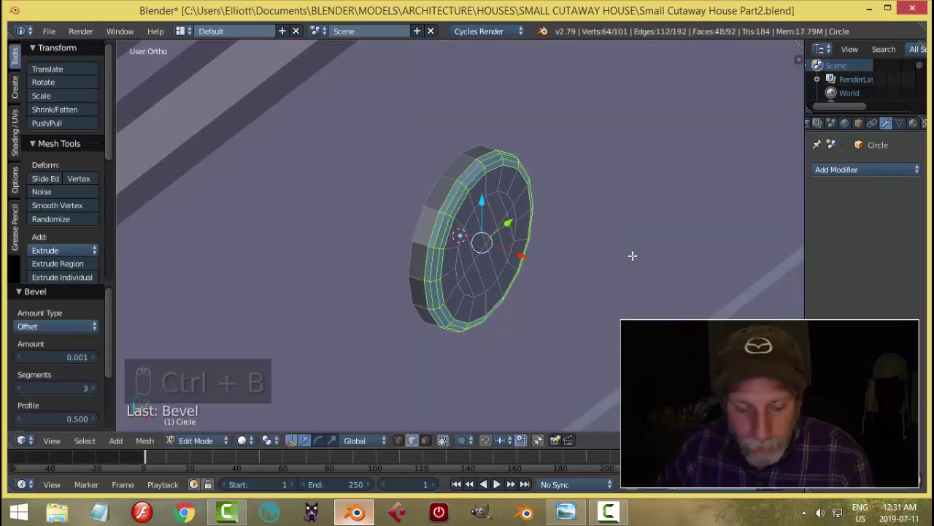
pyautogui.press('a')
# Step: Return to Object Mode and apply smooth shading to the knob
pyautogui.press('Tab')
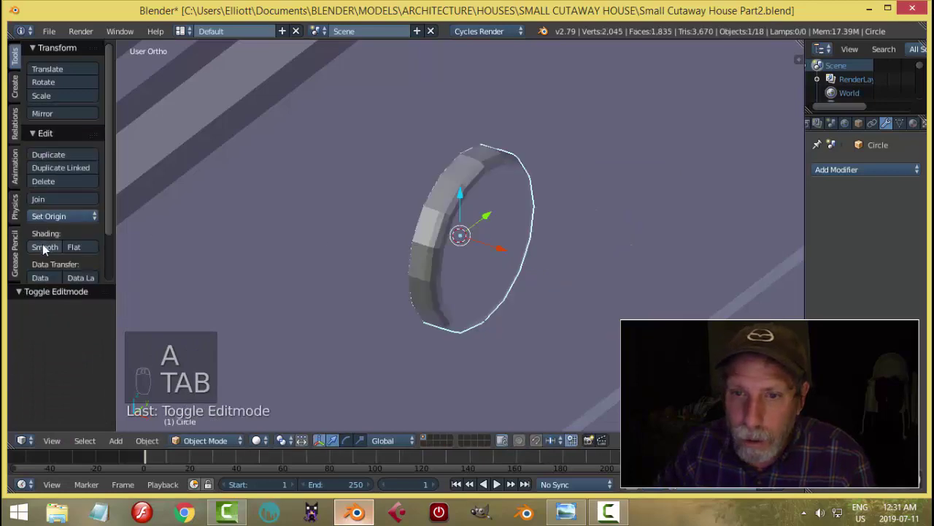
pyautogui.click(43, 246)
pyautogui.press('a')
pyautogui.press('a')
# Step: Scale the knob up along X only, making it slightly thicker
pyautogui.scroll(-3, 593, 227)
pyautogui.moveTo(559, 231)
pyautogui.mouseDown(button='middle')
pyautogui.moveTo(486, 214)
pyautogui.moveTo(504, 254)
pyautogui.moveTo(525, 269)
pyautogui.moveTo(550, 248)
pyautogui.mouseUp(button='middle')
pyautogui.scroll(-4, 487, 219)
pyautogui.scroll(6, 488, 252)
pyautogui.rightClick(486, 247)
pyautogui.press('s')
pyautogui.press('x')
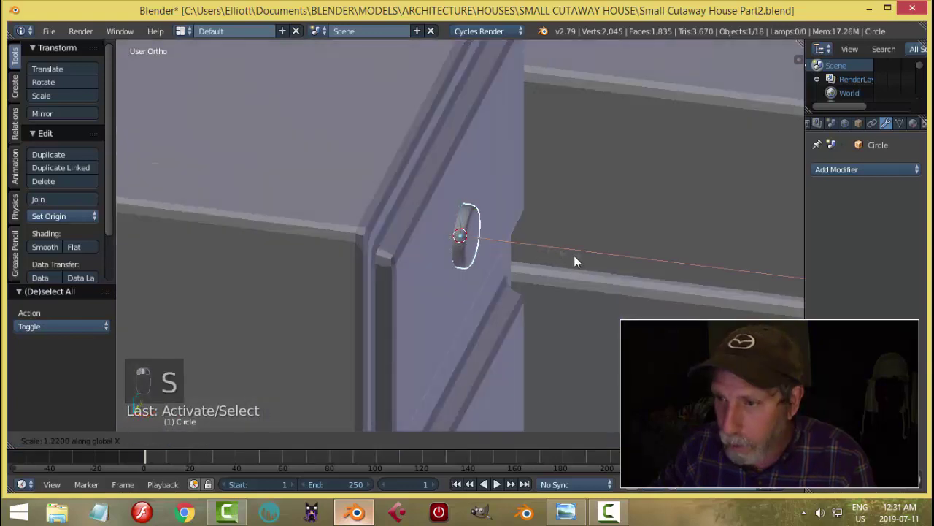
pyautogui.click(593, 259)
pyautogui.press('a')
# Step: Move the knob slightly outward along X from the drawer face
pyautogui.rightClick(475, 235)
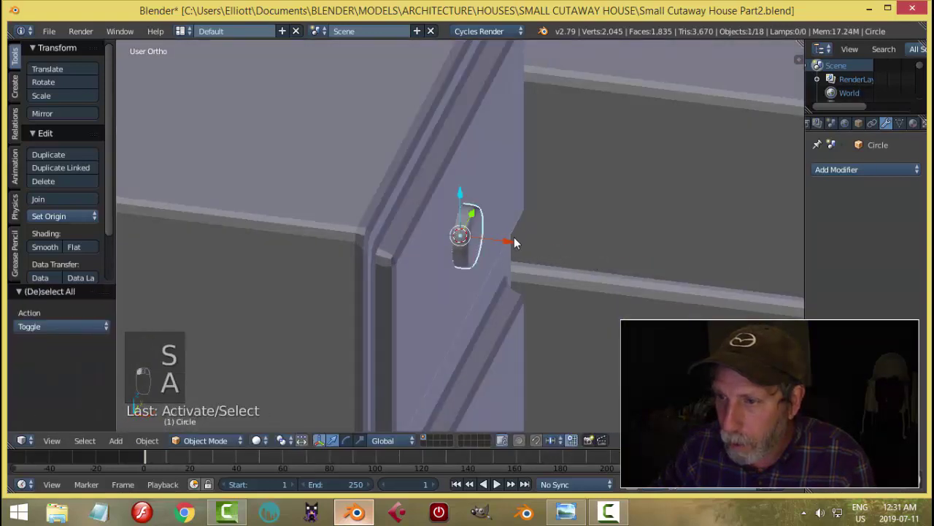
pyautogui.press('g')
pyautogui.press('x')
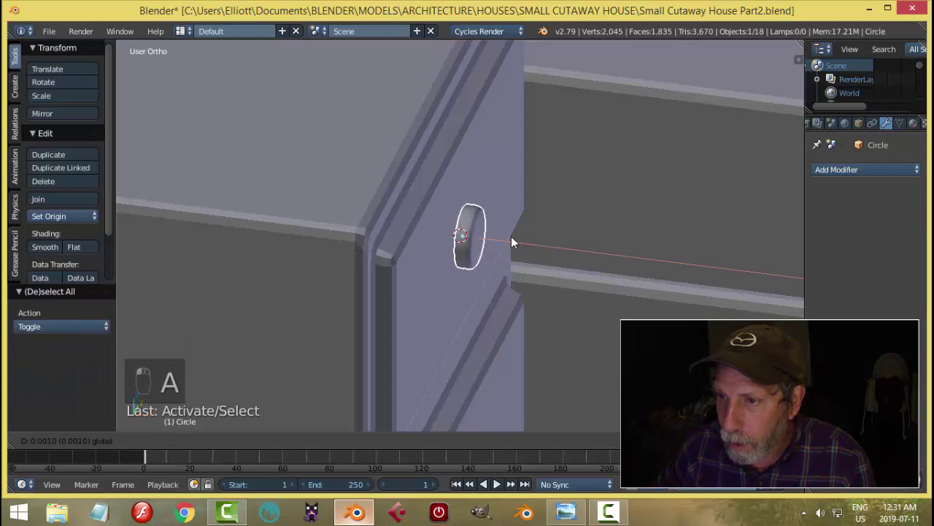
pyautogui.click(508, 233)
pyautogui.press('a')
# Step: In the right orthographic view, duplicate the knob straight down onto the middle and bottom drawers
pyautogui.moveTo(515, 243); pyautogui.dragTo(497, 266, button='middle')
pyautogui.scroll(4, 496, 266)
pyautogui.rightClick(476, 247)
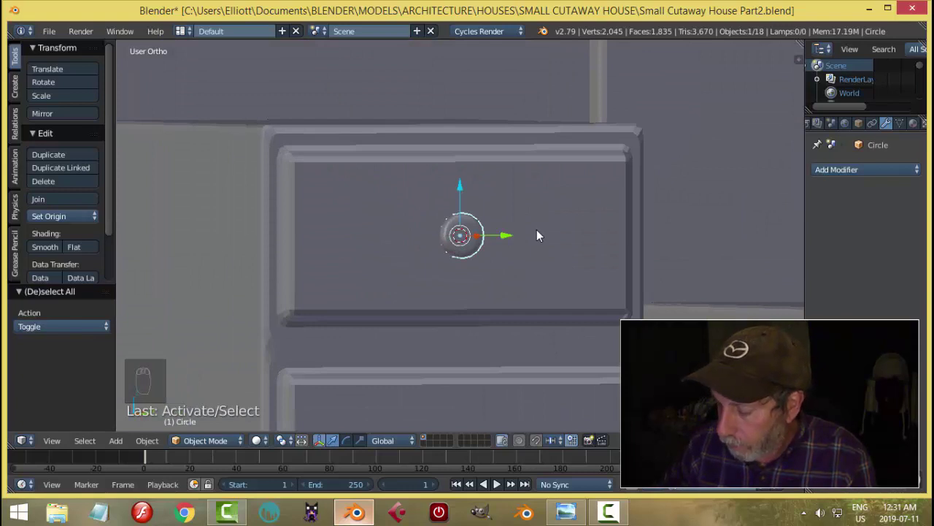
pyautogui.press('KP_3')
pyautogui.scroll(-3, 533, 233)
pyautogui.keyDown('shift'); pyautogui.scroll(-2, 511, 222); pyautogui.keyUp('shift')
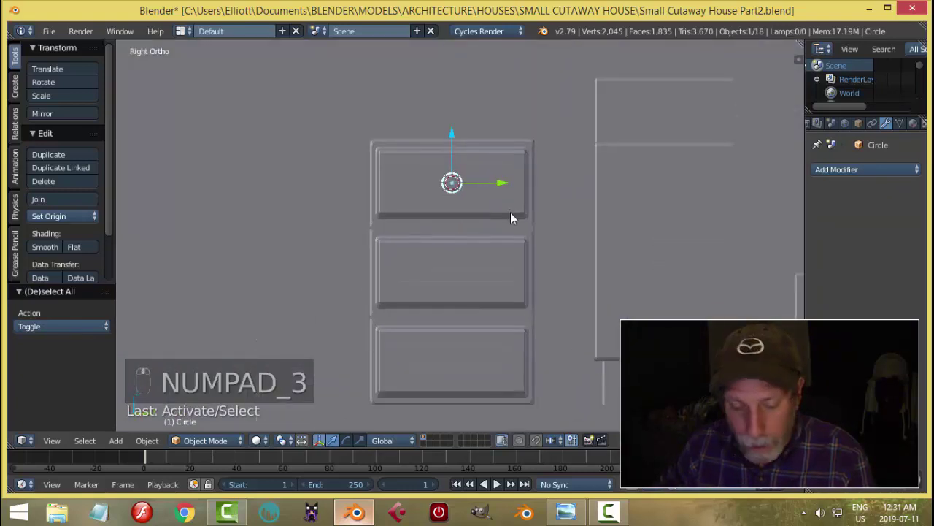
pyautogui.hotkey('shift', 'd')
pyautogui.moveTo(457, 135); pyautogui.dragTo(451, 322)
pyautogui.hotkey('shift', 'd')
pyautogui.press('Escape')
pyautogui.moveTo(484, 250); pyautogui.dragTo(522, 271, button='middle')
pyautogui.press('a')
# Step: Isolate the nightstand body by hiding all unselected objects
pyautogui.scroll(3, 560, 257)
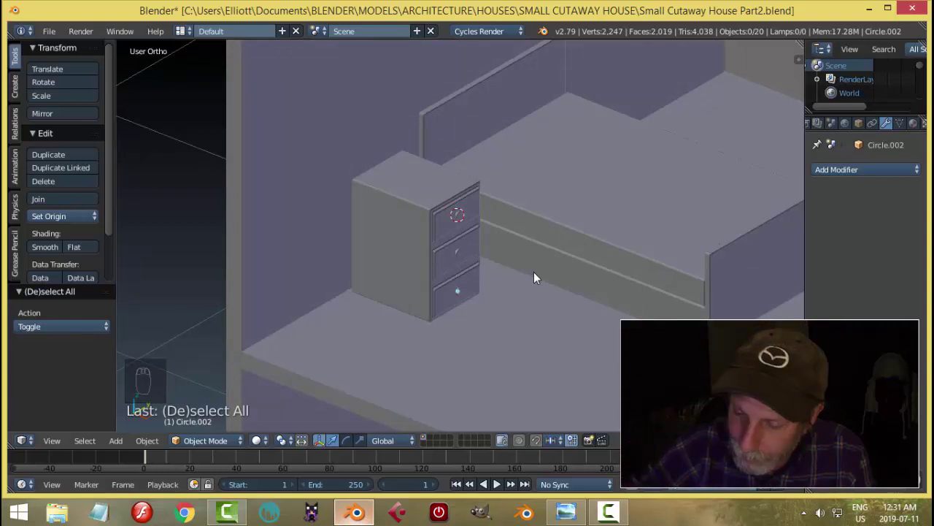
pyautogui.rightClick(419, 279)
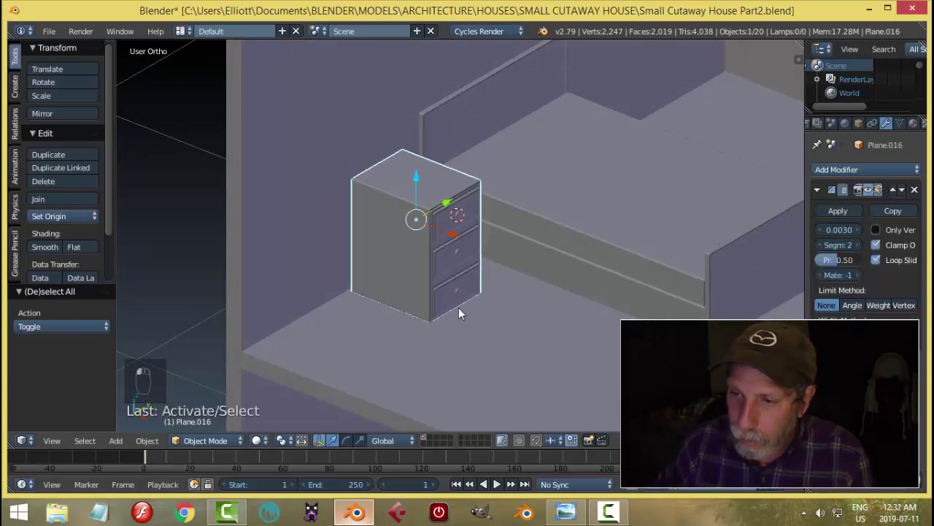
pyautogui.hotkey('shift', 'h')
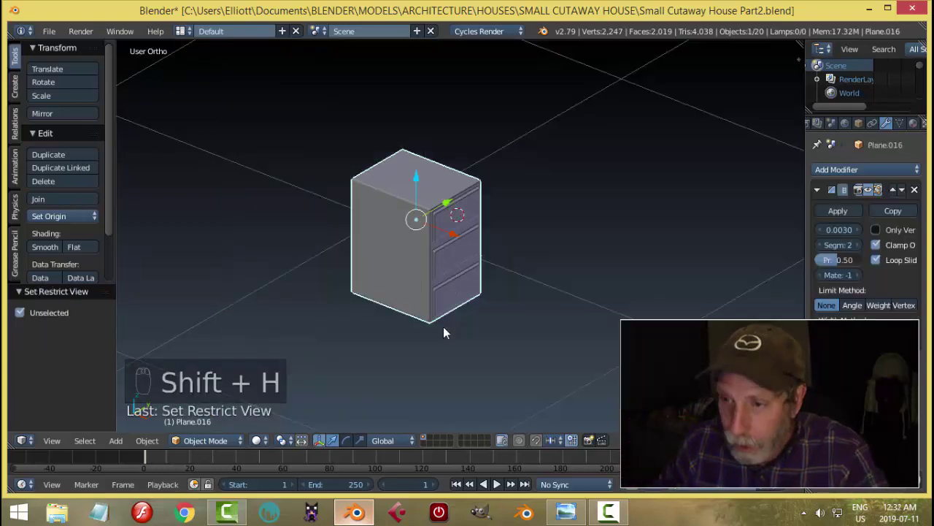
# Step: Delete the nightstand's bottom face in face select mode and return to Object Mode
pyautogui.moveTo(443, 329); pyautogui.dragTo(474, 215, button='middle')
pyautogui.press('Tab')
pyautogui.scroll(2, 436, 305)
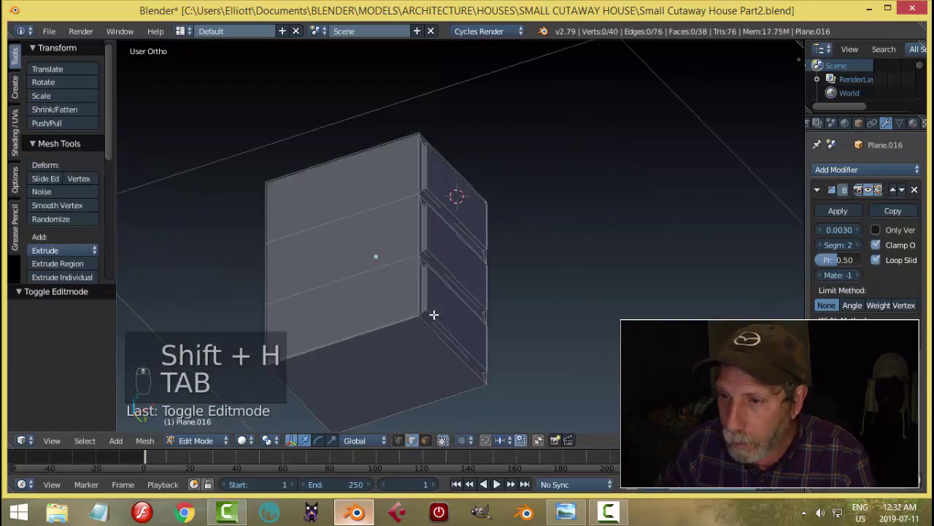
pyautogui.hotkey('ctrl', 'Tab')
pyautogui.click(400, 315)
pyautogui.rightClick(399, 354)
pyautogui.press('x')
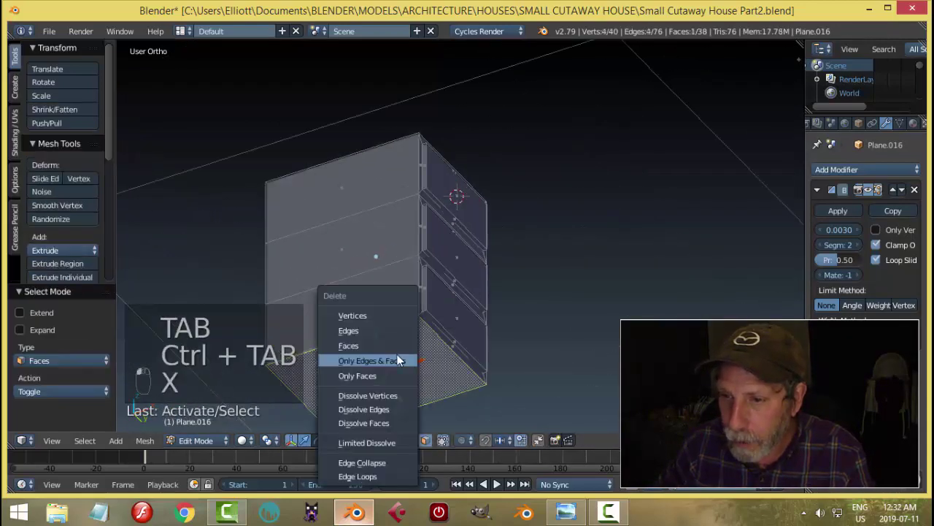
pyautogui.click(372, 341)
pyautogui.press('Tab')
pyautogui.click(421, 312)
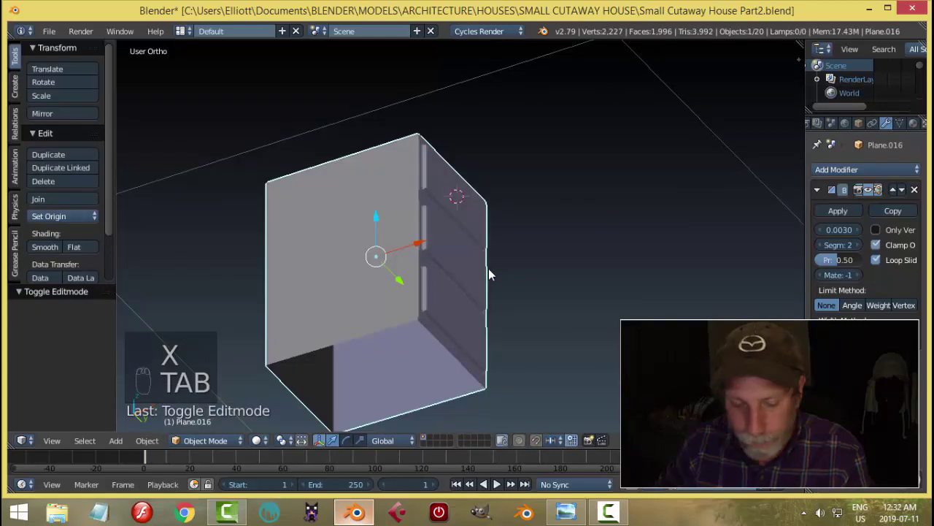
# Step: Reveal all hidden objects and clear the selection
pyautogui.hotkey('alt', 'h')
pyautogui.press('a')
pyautogui.scroll(-8, 488, 271)
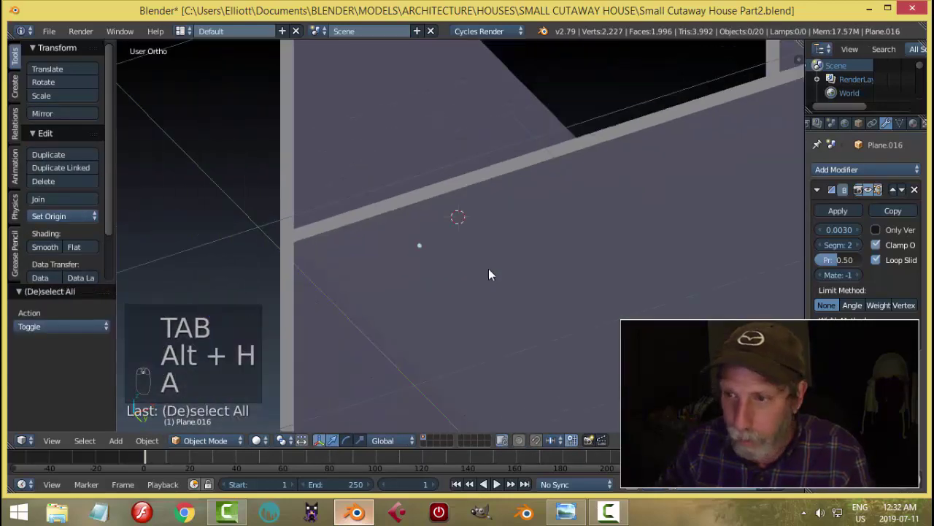
# Step: Select the three knobs and the nightstand body and put them in a new group named CHEST
pyautogui.scroll(10, 490, 328)
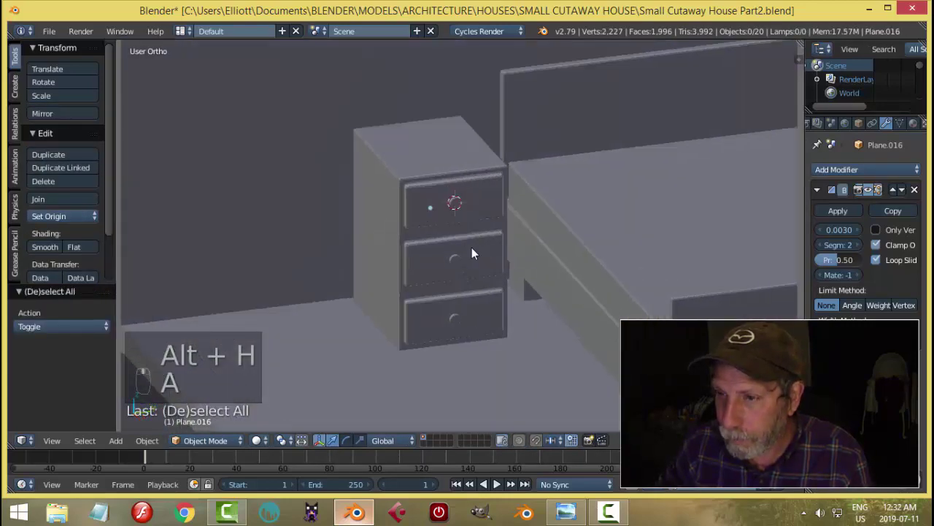
pyautogui.rightClick(453, 189)
pyautogui.keyDown('shift'); pyautogui.rightClick(456, 271); pyautogui.keyUp('shift')
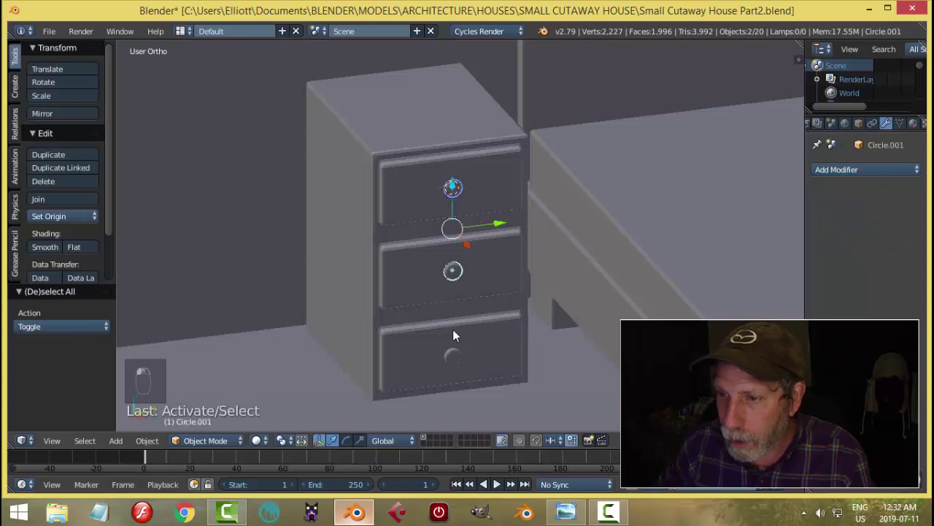
pyautogui.keyDown('shift'); pyautogui.rightClick(452, 357); pyautogui.keyUp('shift')
pyautogui.keyDown('shift'); pyautogui.rightClick(408, 213); pyautogui.keyUp('shift')
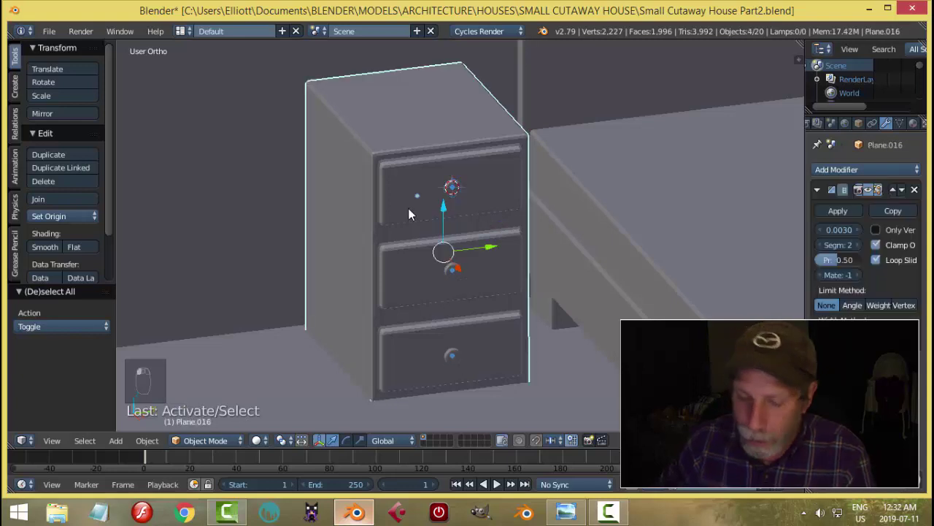
pyautogui.hotkey('ctrl', 'g')
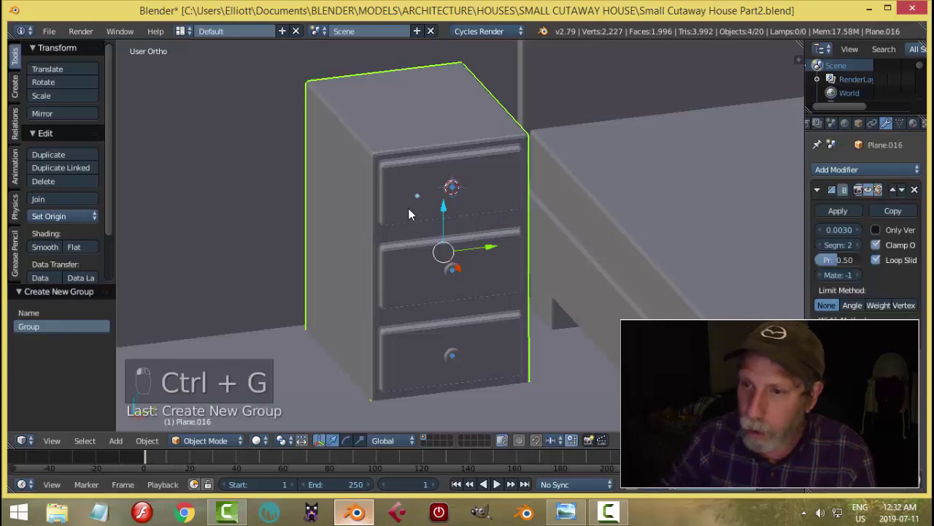
pyautogui.click(88, 324)
pyautogui.write('CHEST')
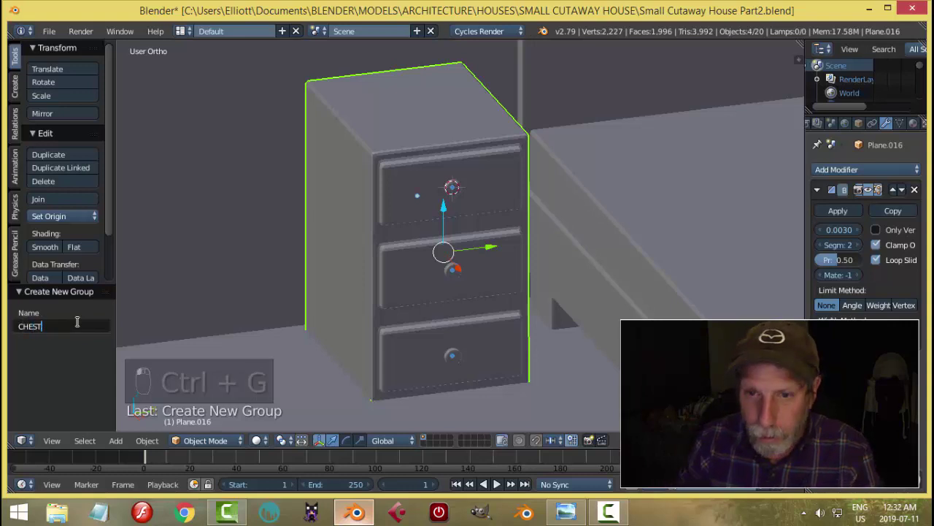
pyautogui.press('Return')
# Step: Duplicate the nightstand with its knobs and move the copy about 0.95 along Y to the other side of the bed
pyautogui.scroll(-4, 260, 273)
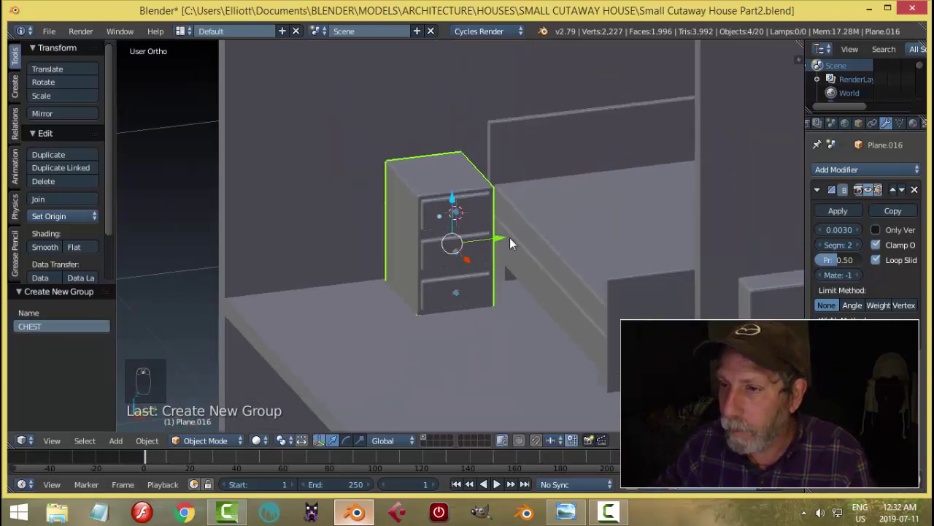
pyautogui.moveTo(509, 243); pyautogui.dragTo(486, 315, button='middle')
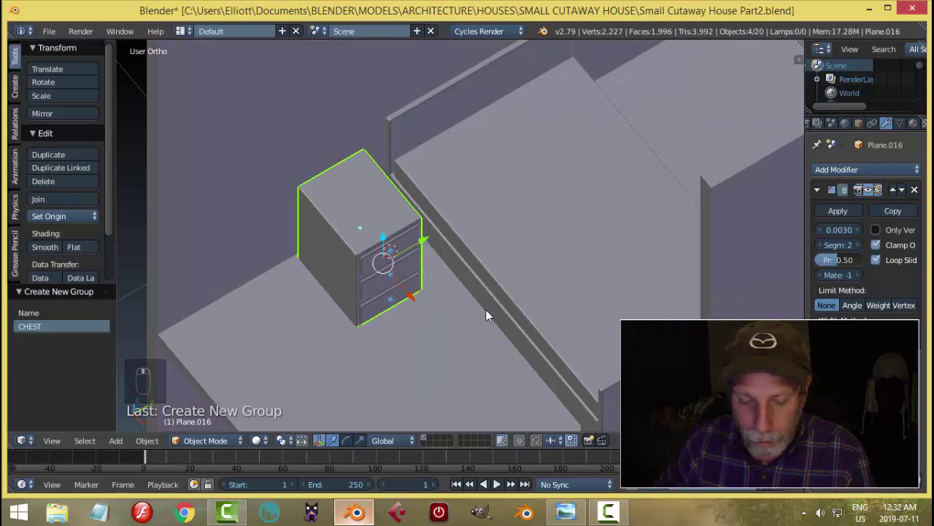
pyautogui.hotkey('shift', 'd')
pyautogui.scroll(-3, 475, 249)
pyautogui.moveTo(472, 224); pyautogui.dragTo(606, 167)
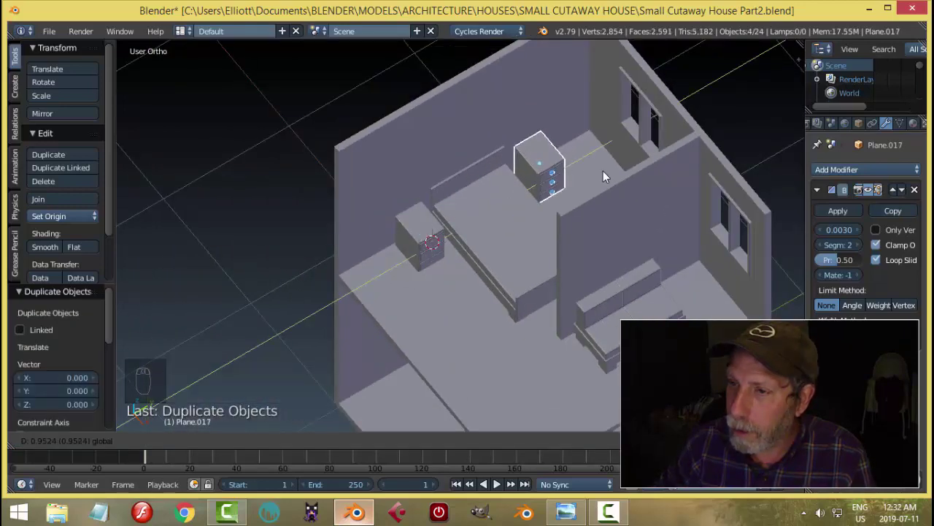
pyautogui.click(603, 173)
pyautogui.press('a')
# Step: Switch to the Windows Photo Viewer reference and examine the whole house for the remaining furniture
pyautogui.moveTo(603, 192); pyautogui.dragTo(618, 285, button='middle')
pyautogui.hotkey('alt', 'Tab')
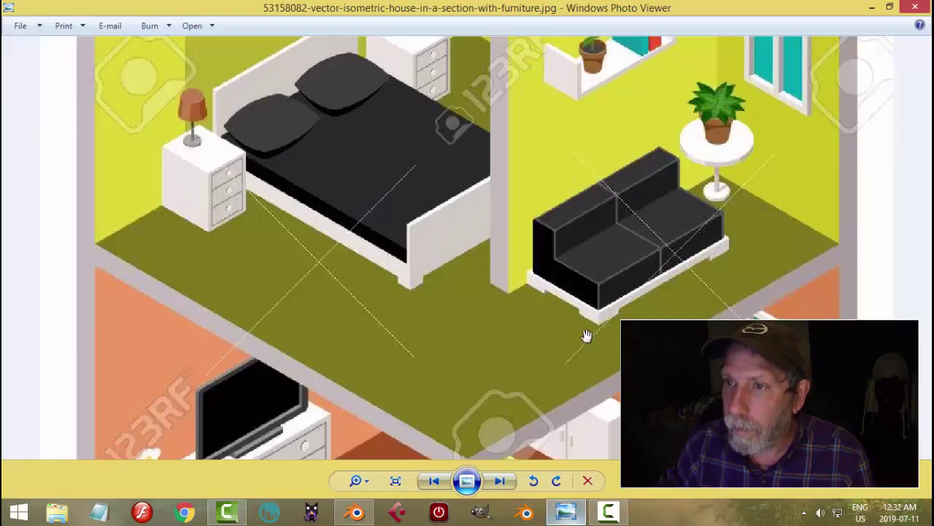
pyautogui.scroll(-5, 577, 292)
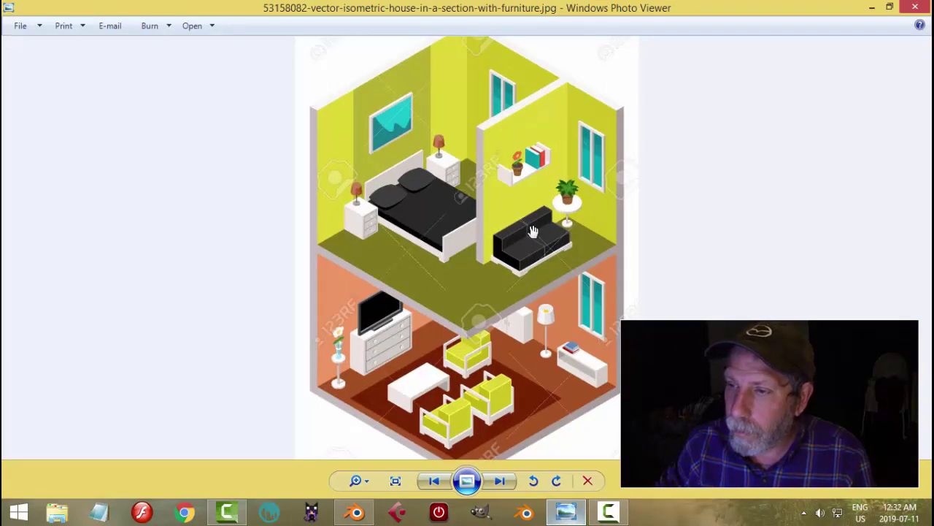
# Step: Switch back to Blender and save the house file with the nightstands in place
pyautogui.click(356, 512)
pyautogui.moveTo(433, 369); pyautogui.dragTo(512, 224, button='middle')
pyautogui.scroll(3, 497, 237)
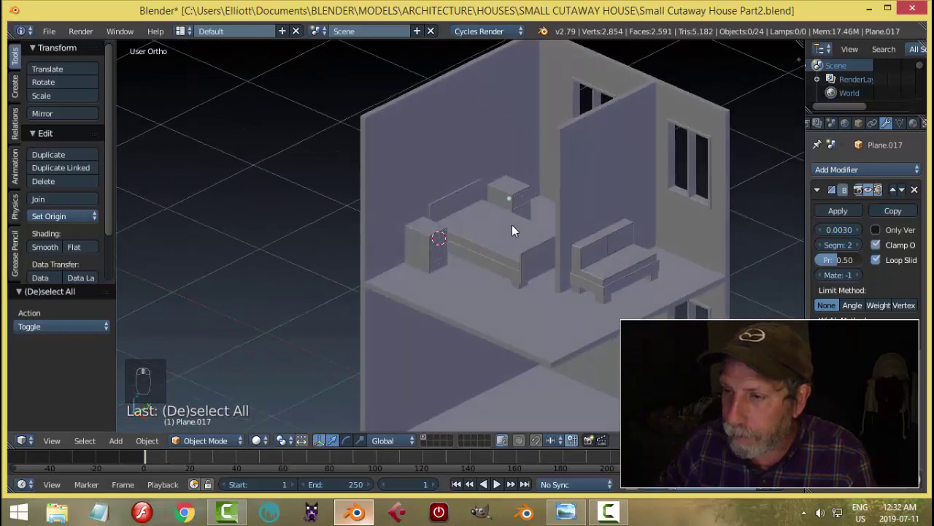
pyautogui.hotkey('ctrl', 's')
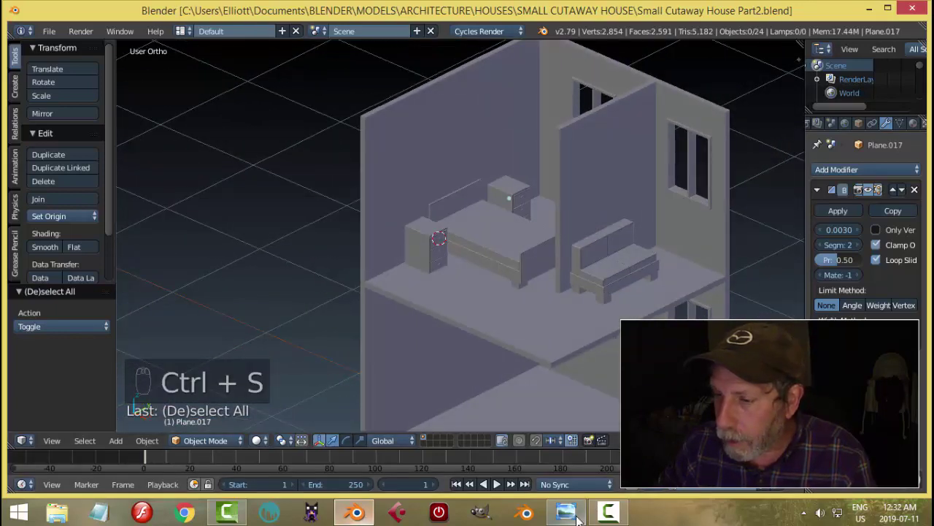
# Step: Duplicate the nearer nightstand together with its three knobs and lower the copy straight down onto the ground floor
pyautogui.hotkey('alt', 'Tab')
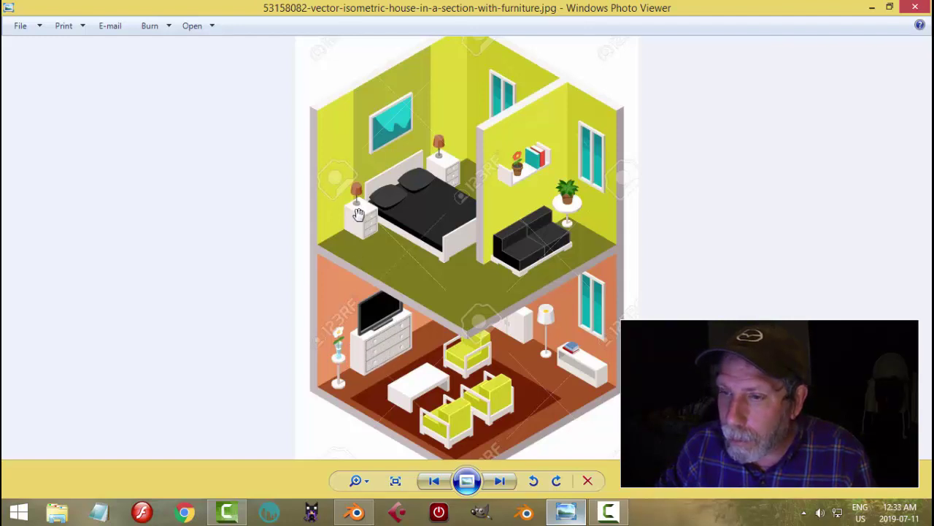
pyautogui.click(356, 510)
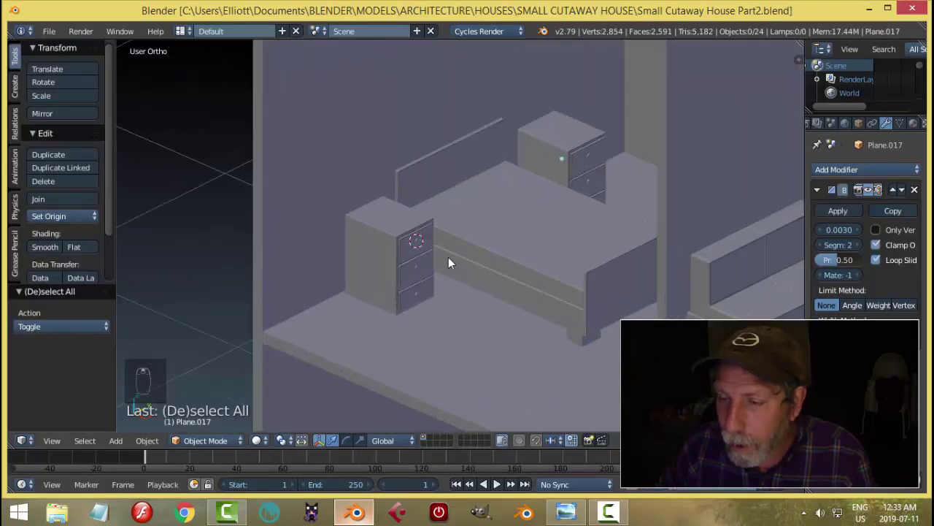
pyautogui.scroll(2, 448, 257)
pyautogui.scroll(2, 397, 254)
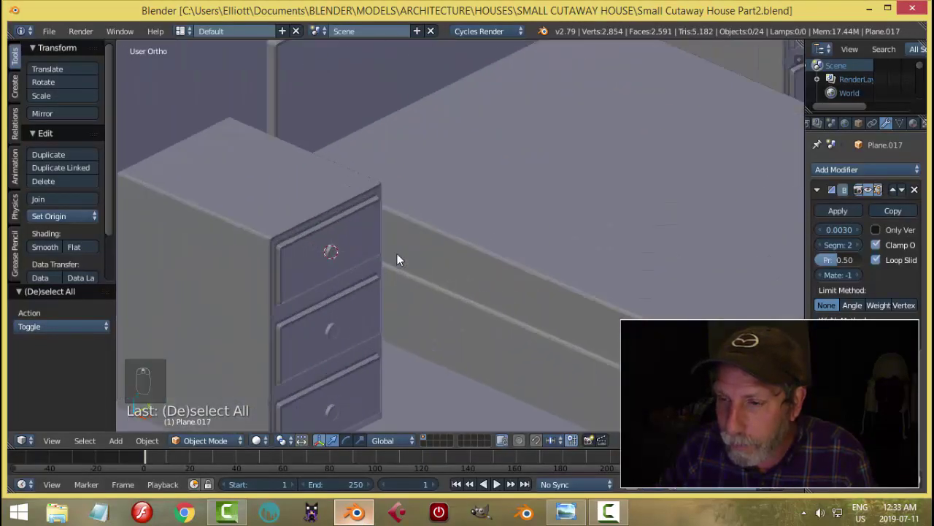
pyautogui.rightClick(329, 252)
pyautogui.keyDown('shift'); pyautogui.rightClick(338, 330); pyautogui.keyUp('shift')
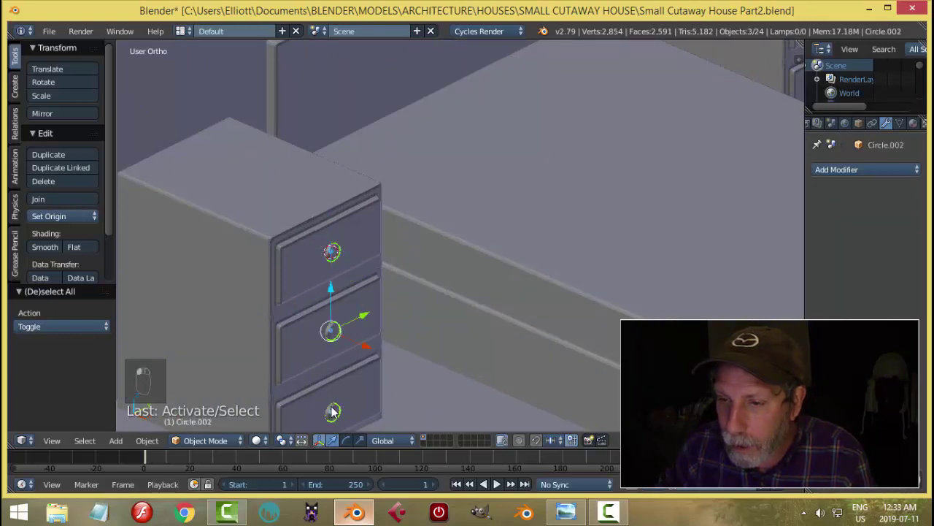
pyautogui.keyDown('shift'); pyautogui.rightClick(251, 260); pyautogui.keyUp('shift')
pyautogui.scroll(-5, 432, 288)
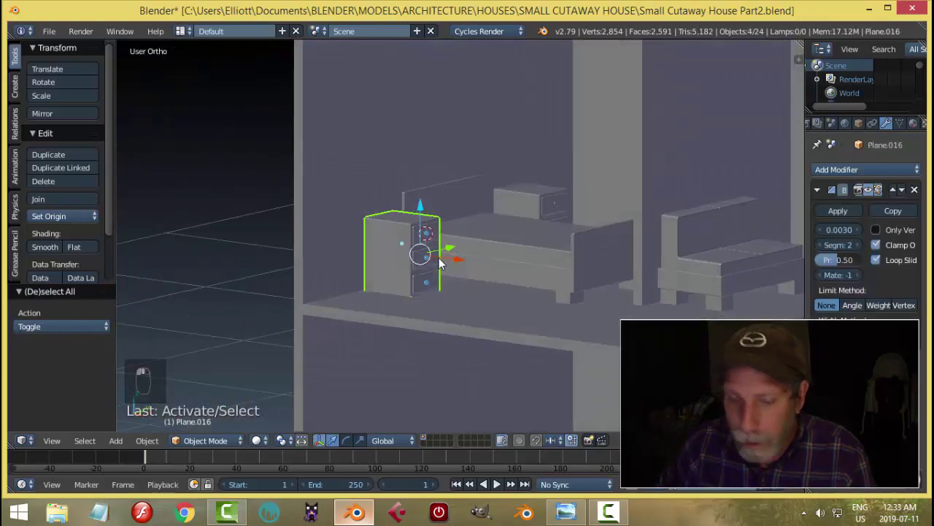
pyautogui.hotkey('shift', 'd')
pyautogui.rightClick(438, 256)
pyautogui.scroll(-4, 438, 219)
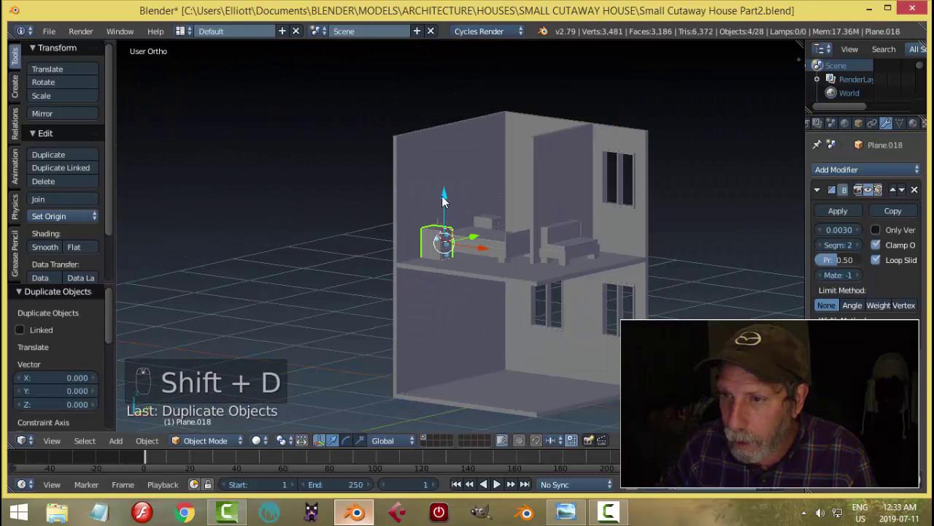
pyautogui.moveTo(443, 201); pyautogui.dragTo(447, 326)
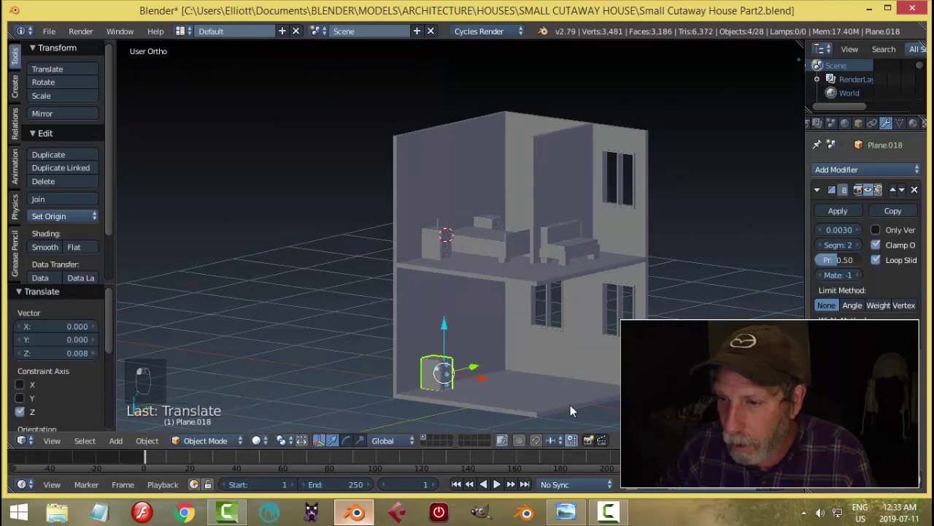
# Step: Check the downstairs dresser in the reference picture, then deselect everything and show the lowered chest in wireframe from the right-side view
pyautogui.click(566, 510)
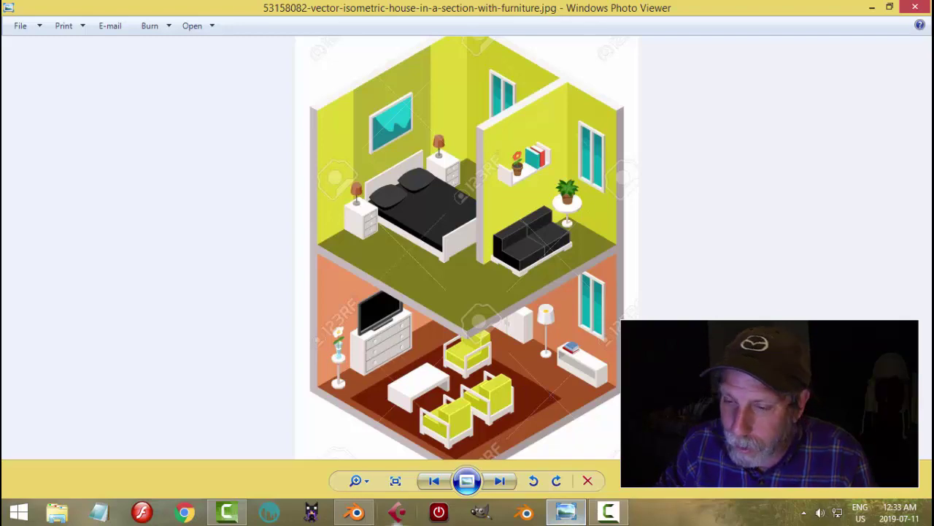
pyautogui.click(356, 511)
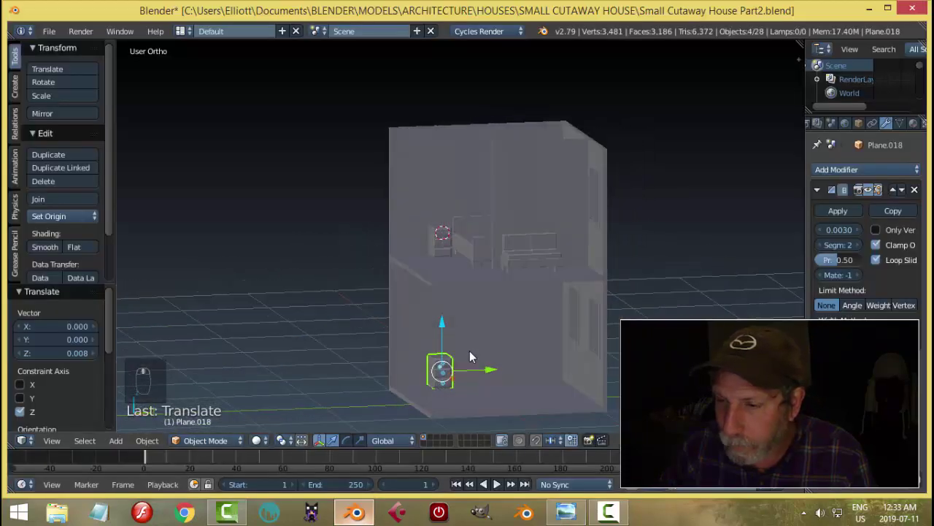
pyautogui.moveTo(469, 351); pyautogui.dragTo(479, 374, button='middle')
pyautogui.press('KP_3')
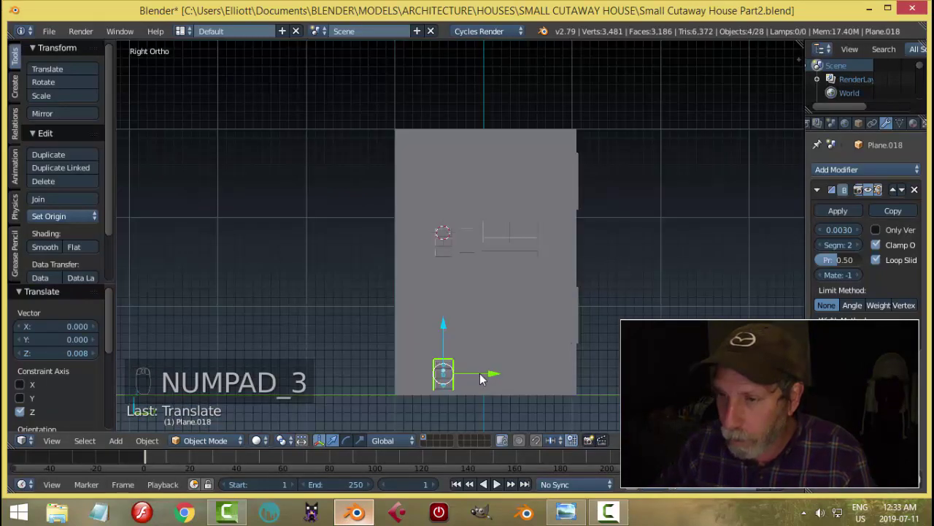
pyautogui.scroll(4, 479, 373)
pyautogui.keyDown('shift'); pyautogui.moveTo(498, 313); pyautogui.dragTo(481, 166, button='middle'); pyautogui.keyUp('shift')
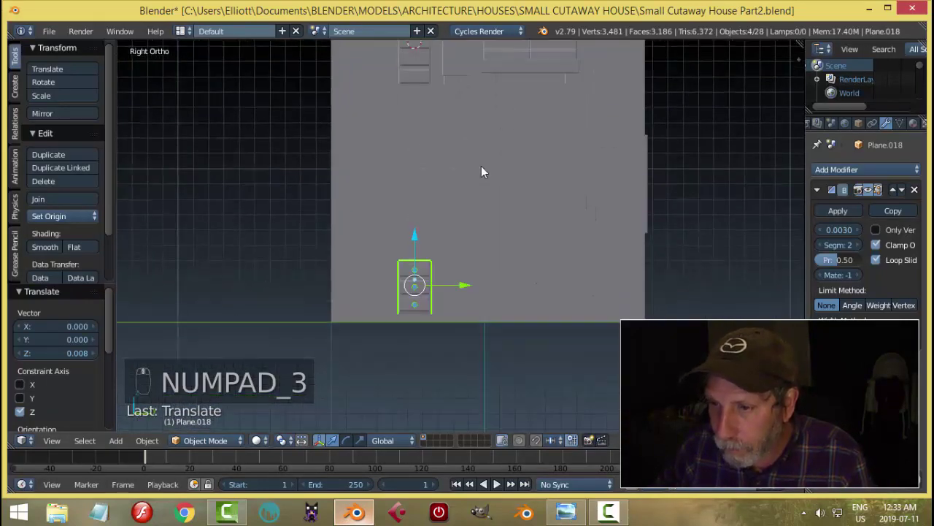
pyautogui.scroll(2, 486, 223)
pyautogui.keyDown('shift'); pyautogui.moveTo(485, 223); pyautogui.dragTo(510, 157, button='middle'); pyautogui.keyUp('shift')
pyautogui.scroll(1, 518, 177)
pyautogui.press('a')
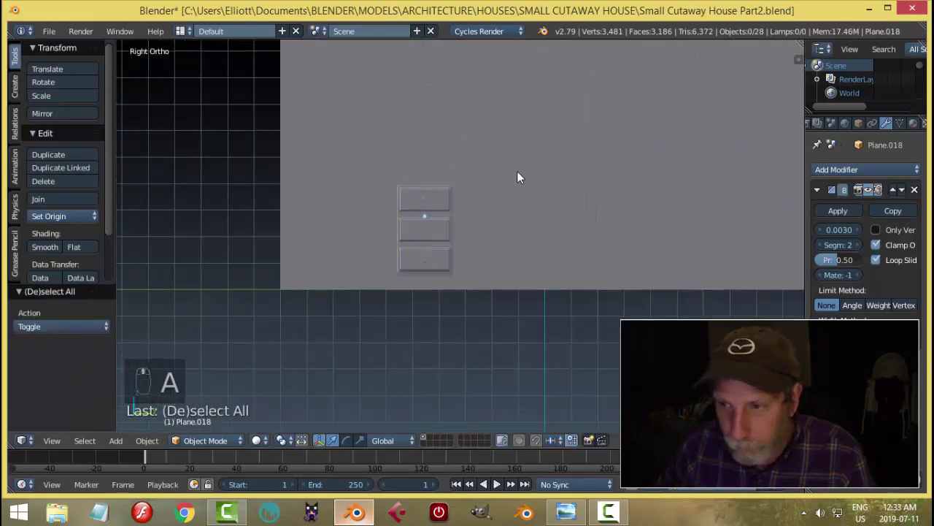
pyautogui.press('z')
pyautogui.click(604, 172)
pyautogui.scroll(1, 511, 266)
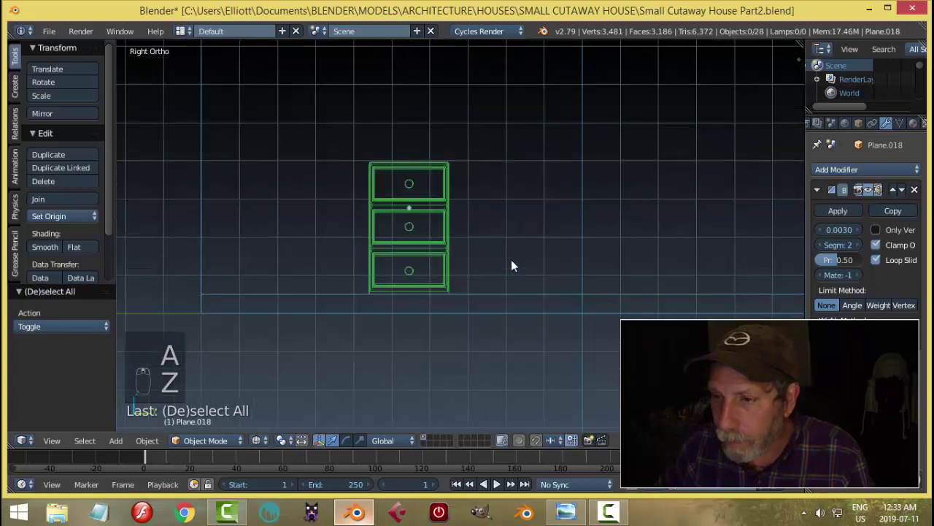
# Step: Widen the lowered chest body by moving the faces and edges of its inner side about 0.35 along Y
pyautogui.rightClick(452, 246)
pyautogui.press('Tab')
pyautogui.click(547, 243)
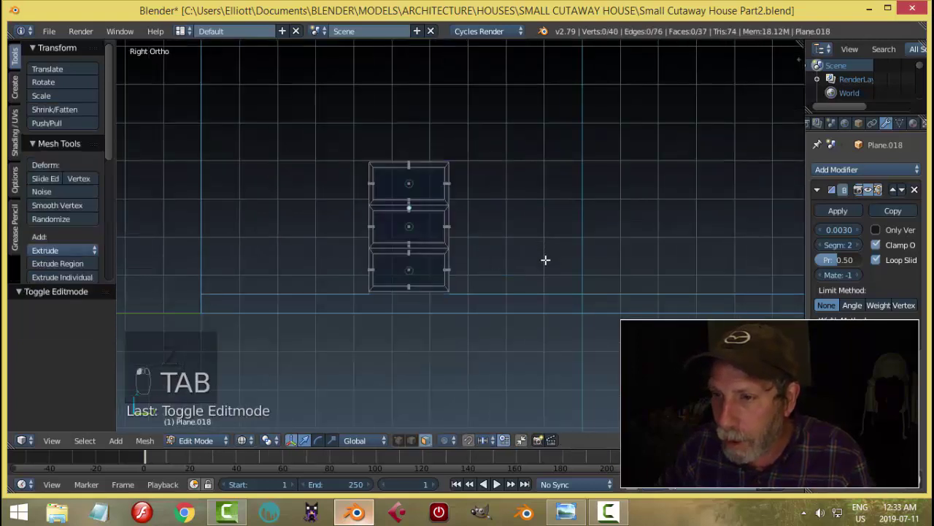
pyautogui.scroll(-1, 525, 272)
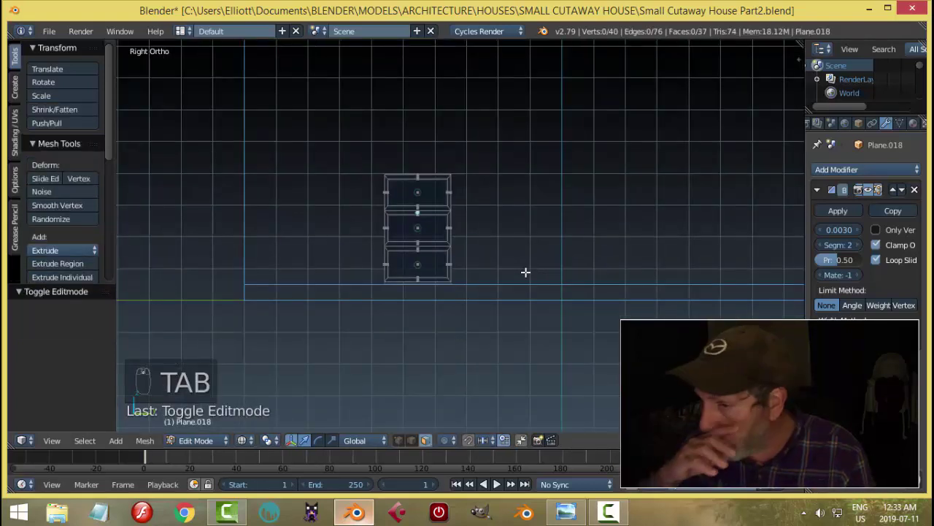
pyautogui.press('b')
pyautogui.moveTo(430, 140); pyautogui.dragTo(494, 333)
pyautogui.moveTo(496, 226); pyautogui.dragTo(607, 249)
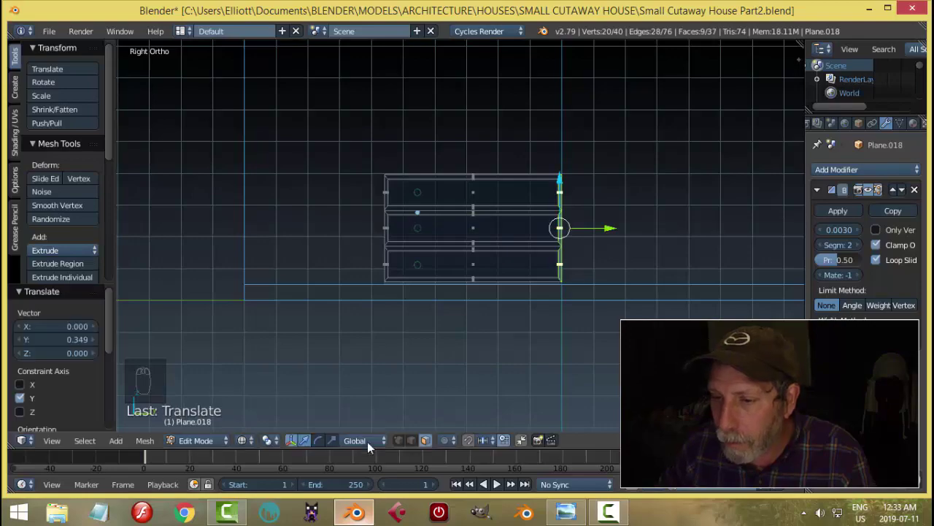
# Step: Compare the widened chest with the reference picture, extend the same side about 0.034 further along Y and clear the selection
pyautogui.moveTo(530, 305); pyautogui.dragTo(592, 344, button='middle')
pyautogui.scroll(-3, 592, 343)
pyautogui.moveTo(569, 311); pyautogui.dragTo(533, 314, button='middle')
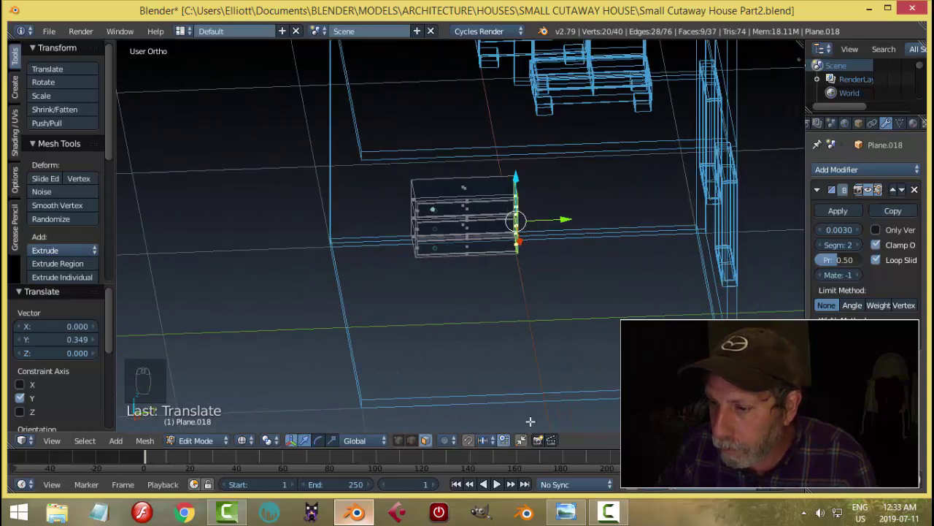
pyautogui.click(565, 510)
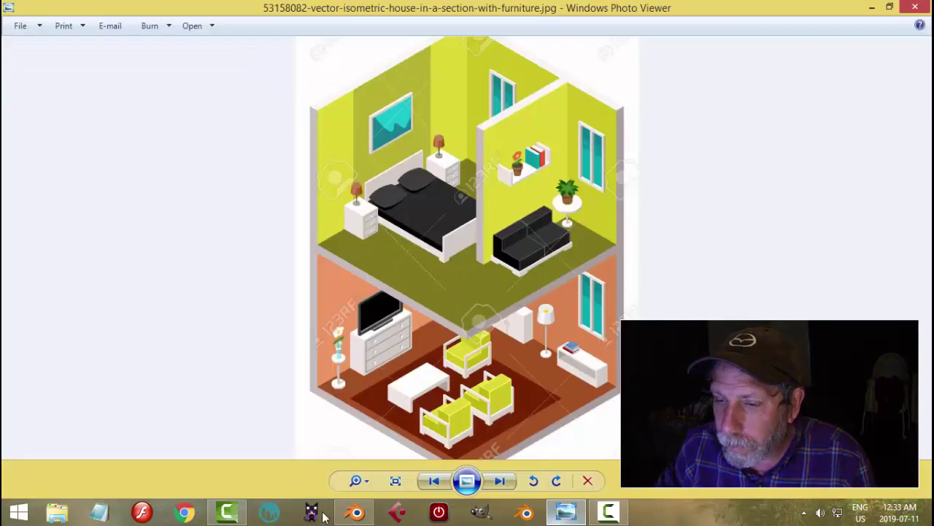
pyautogui.click(356, 510)
pyautogui.press('Tab')
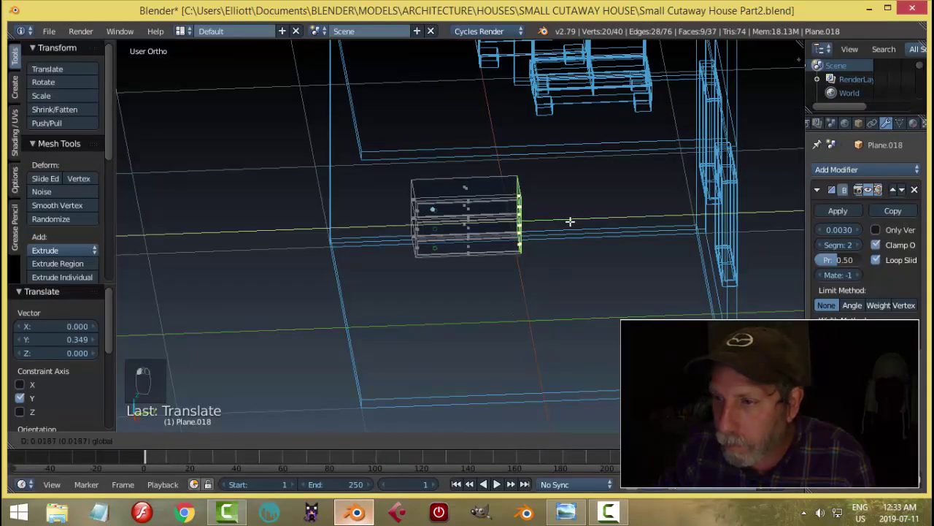
pyautogui.press('Tab')
pyautogui.click(565, 511)
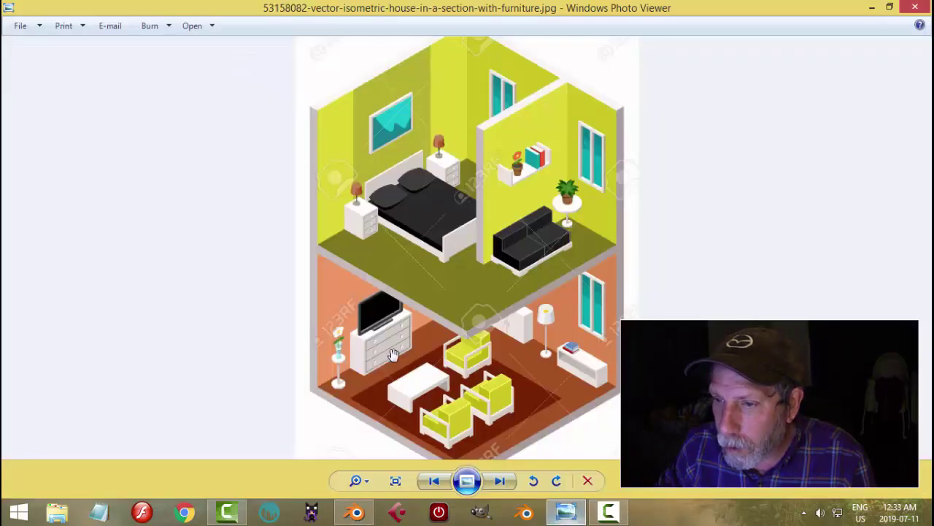
pyautogui.click(356, 511)
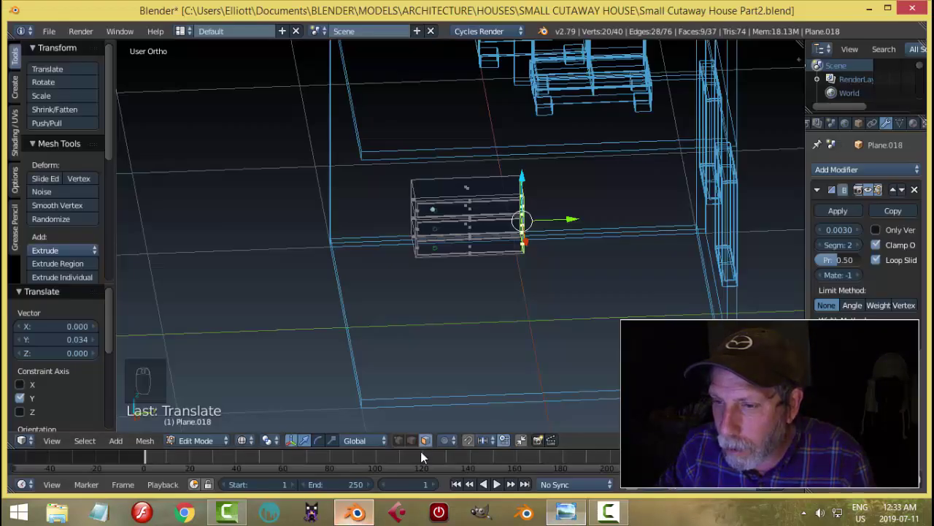
pyautogui.moveTo(564, 221); pyautogui.dragTo(565, 222)
pyautogui.press('a')
# Step: Make the dresser shallower by moving its back side about 0.06 along X in the top view
pyautogui.moveTo(538, 267); pyautogui.dragTo(591, 282, button='middle')
pyautogui.press('KP_7')
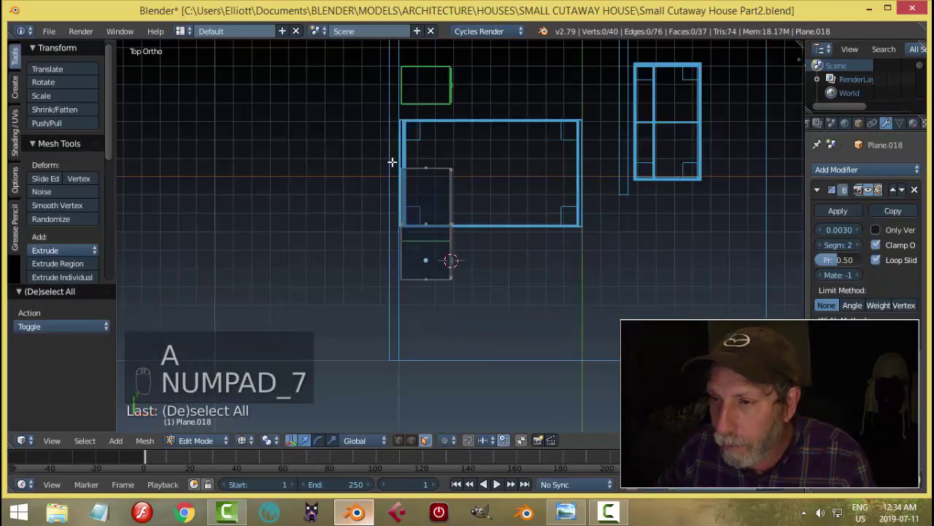
pyautogui.press('b')
pyautogui.moveTo(392, 160); pyautogui.dragTo(415, 252)
pyautogui.moveTo(453, 227); pyautogui.dragTo(464, 231)
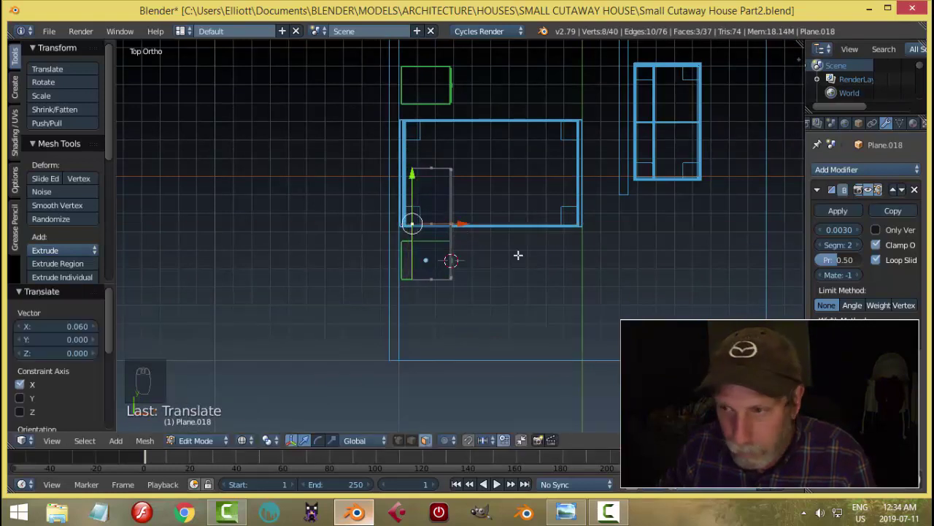
pyautogui.press('a')
# Step: Select the dresser's whole mesh, shift it back along negative X against the wall and return to solid shading
pyautogui.press('a')
pyautogui.press('a')
pyautogui.scroll(-3, 568, 292)
pyautogui.moveTo(570, 298); pyautogui.dragTo(504, 248, button='middle')
pyautogui.scroll(3, 510, 257)
pyautogui.scroll(2, 505, 248)
pyautogui.moveTo(490, 225); pyautogui.dragTo(485, 222)
pyautogui.moveTo(465, 267); pyautogui.dragTo(581, 246, button='middle')
pyautogui.moveTo(471, 217); pyautogui.dragTo(465, 216)
pyautogui.moveTo(559, 284); pyautogui.dragTo(487, 305, button='middle')
pyautogui.press('z')
pyautogui.click(486, 385)
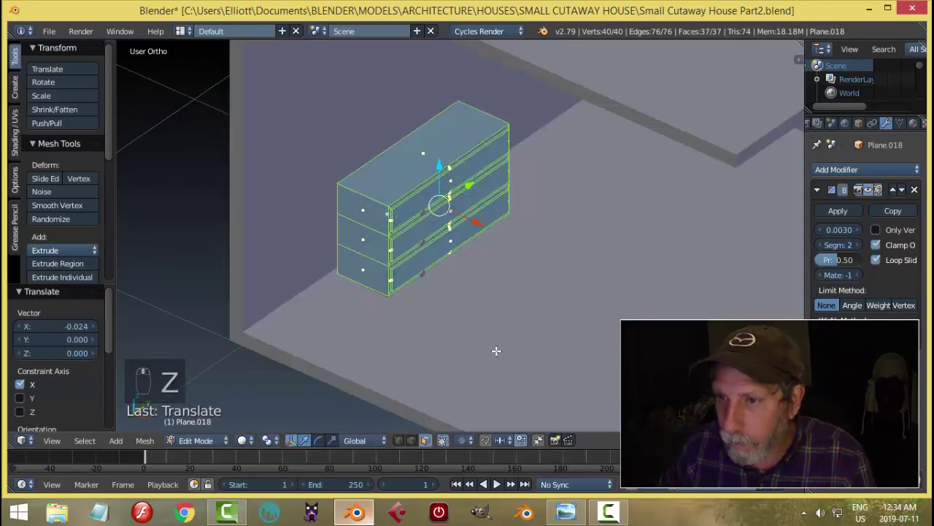
# Step: Clear the mesh selection and return the dresser to Object Mode
pyautogui.scroll(-3, 504, 314)
pyautogui.scroll(2, 460, 284)
pyautogui.scroll(5, 454, 277)
pyautogui.press('a')
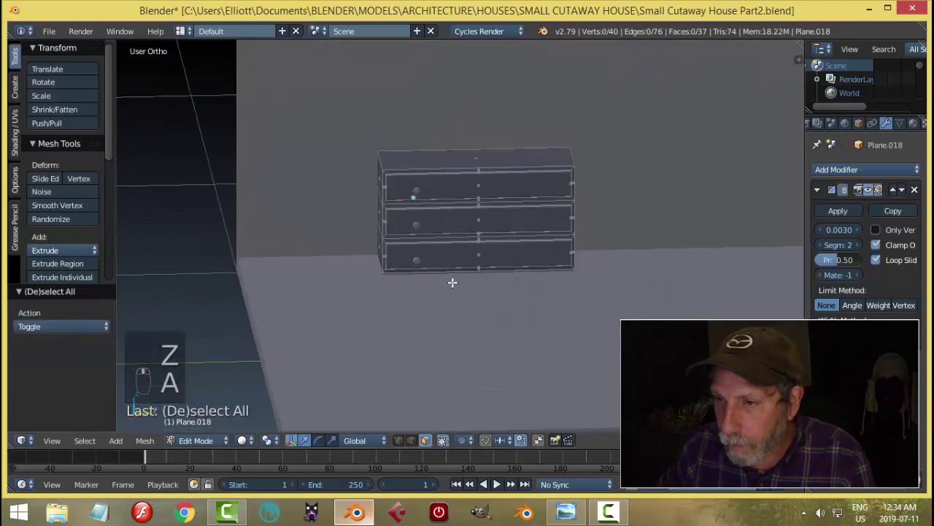
pyautogui.press('Tab')
pyautogui.click(396, 282)
# Step: Select the dresser's three knobs and move them about -0.043 along X onto the drawer fronts, checking the reference picture
pyautogui.moveTo(396, 283); pyautogui.dragTo(386, 169, button='middle')
pyautogui.scroll(3, 386, 169)
pyautogui.rightClick(386, 169)
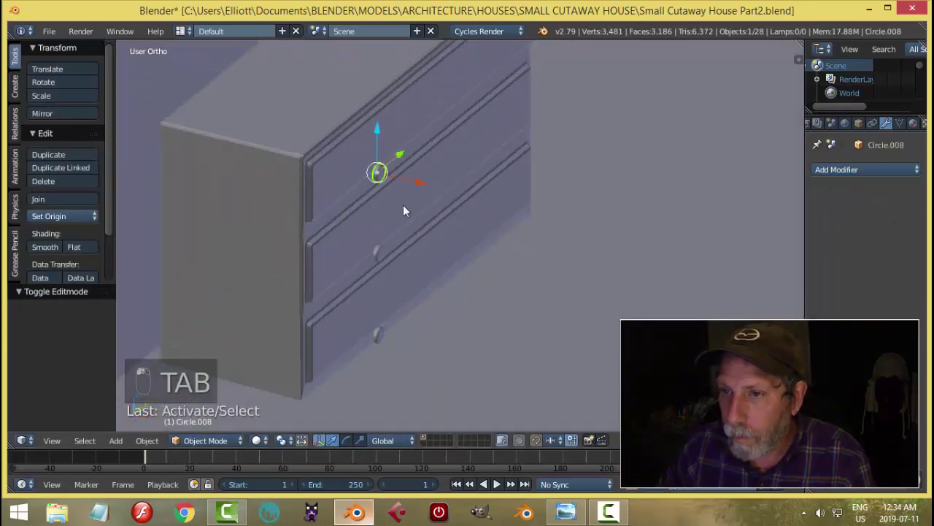
pyautogui.click(566, 511)
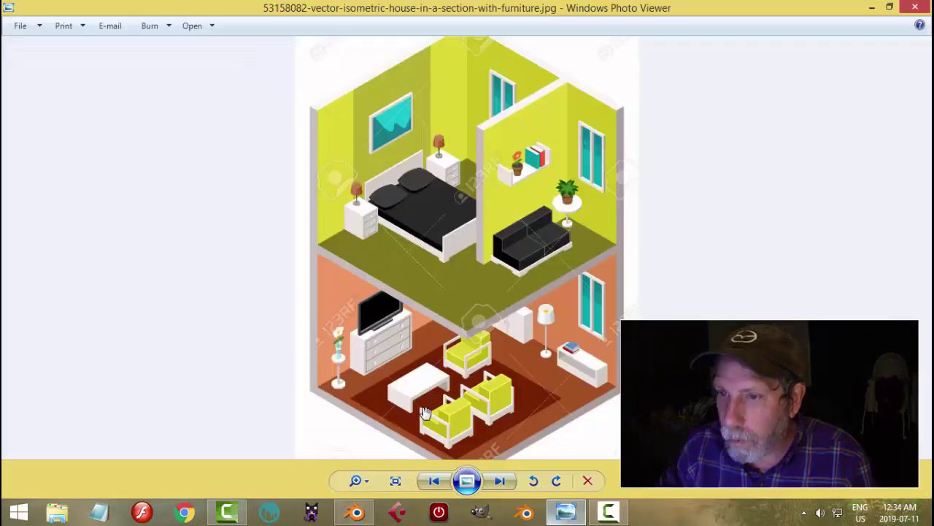
pyautogui.click(356, 515)
pyautogui.scroll(2, 367, 307)
pyautogui.keyDown('shift'); pyautogui.rightClick(327, 281); pyautogui.keyUp('shift')
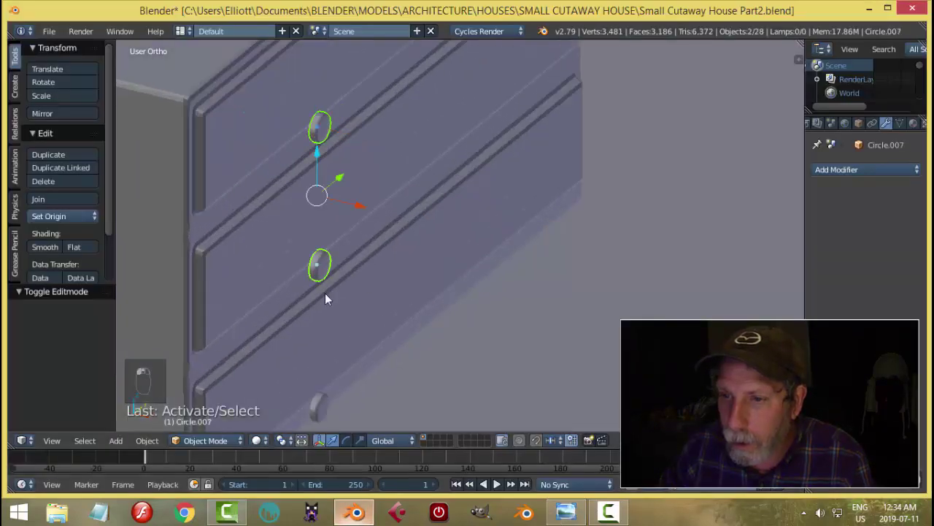
pyautogui.keyDown('shift'); pyautogui.rightClick(327, 403); pyautogui.keyUp('shift')
pyautogui.moveTo(328, 403); pyautogui.dragTo(402, 275, button='middle')
pyautogui.press('g')
pyautogui.press('x')
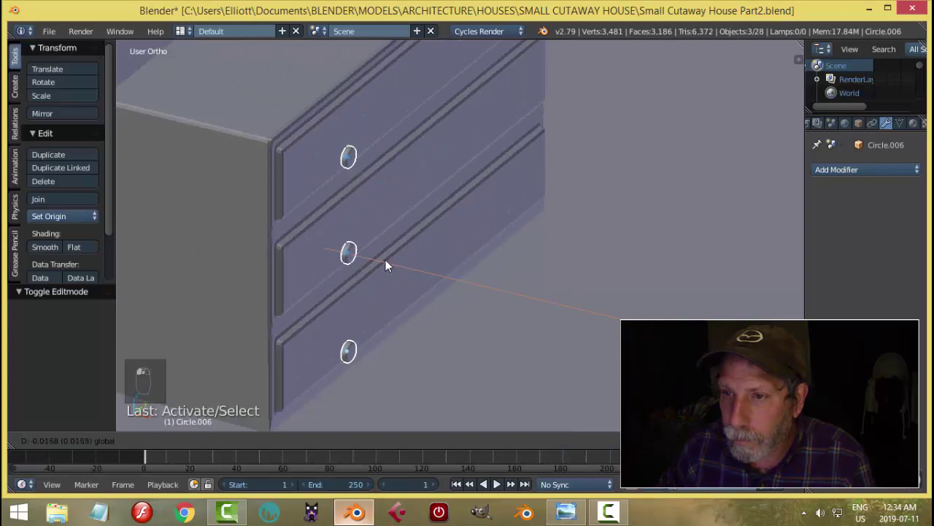
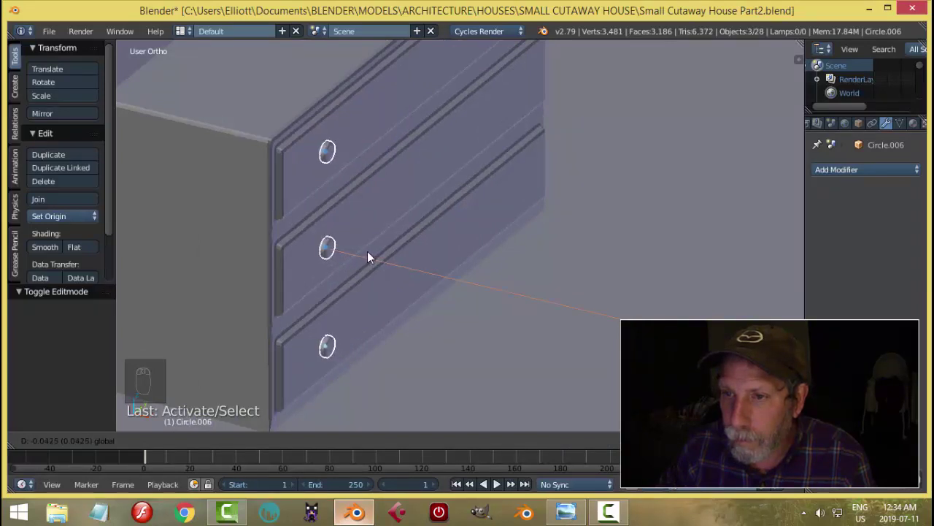
pyautogui.click(367, 257)
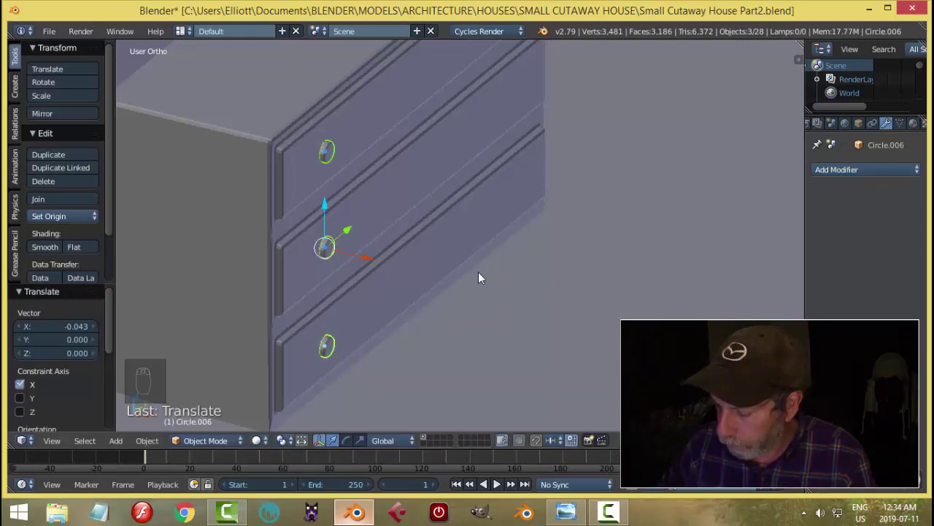
# Step: Duplicate the dresser's three knobs along Y to the opposite end of the drawers in the right view and clear the selection
pyautogui.press('KP_3')
pyautogui.scroll(-5, 479, 278)
pyautogui.keyDown('shift'); pyautogui.moveTo(539, 275); pyautogui.dragTo(383, 280, button='middle'); pyautogui.keyUp('shift')
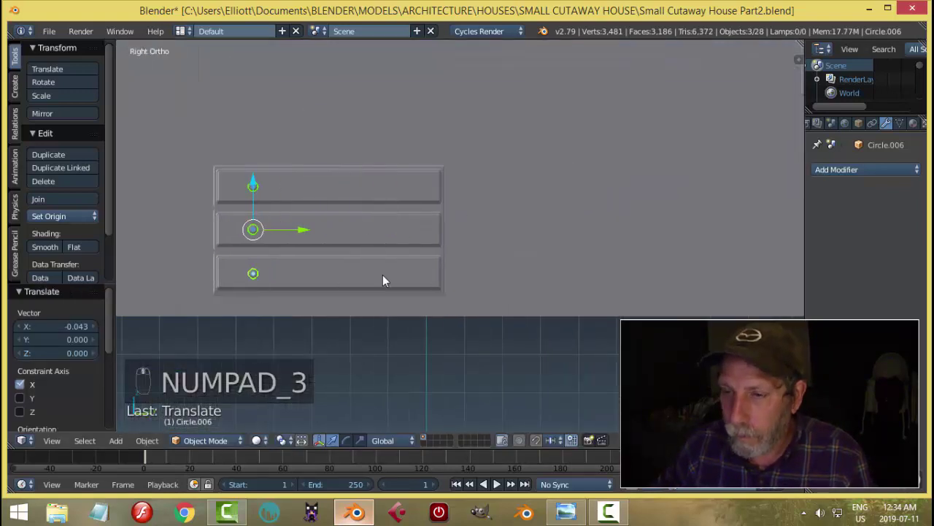
pyautogui.hotkey('shift', 'd')
pyautogui.press('y')
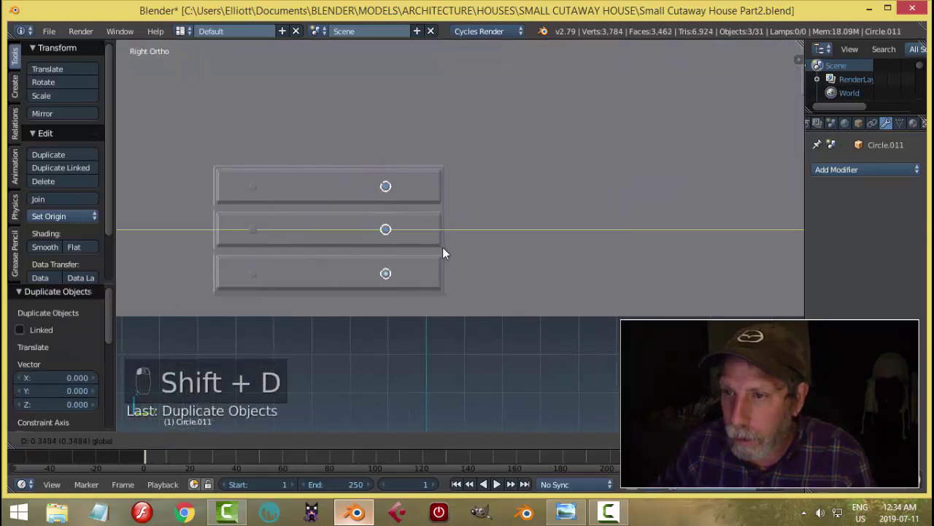
pyautogui.click(457, 253)
pyautogui.press('a')
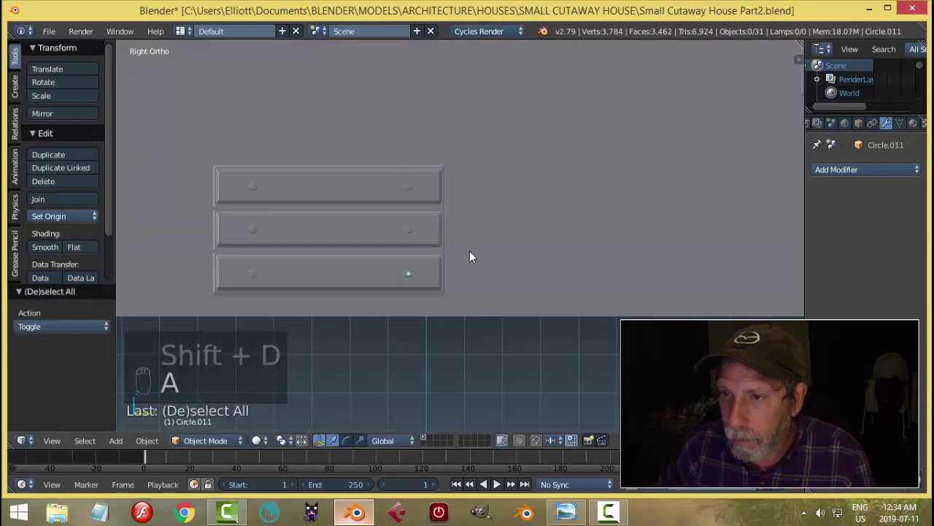
# Step: Save the house file over the existing version
pyautogui.scroll(-4, 469, 250)
pyautogui.moveTo(403, 258); pyautogui.dragTo(475, 306, button='middle')
pyautogui.scroll(6, 434, 278)
pyautogui.scroll(-4, 436, 285)
pyautogui.hotkey('ctrl', 's')
pyautogui.click(476, 306)
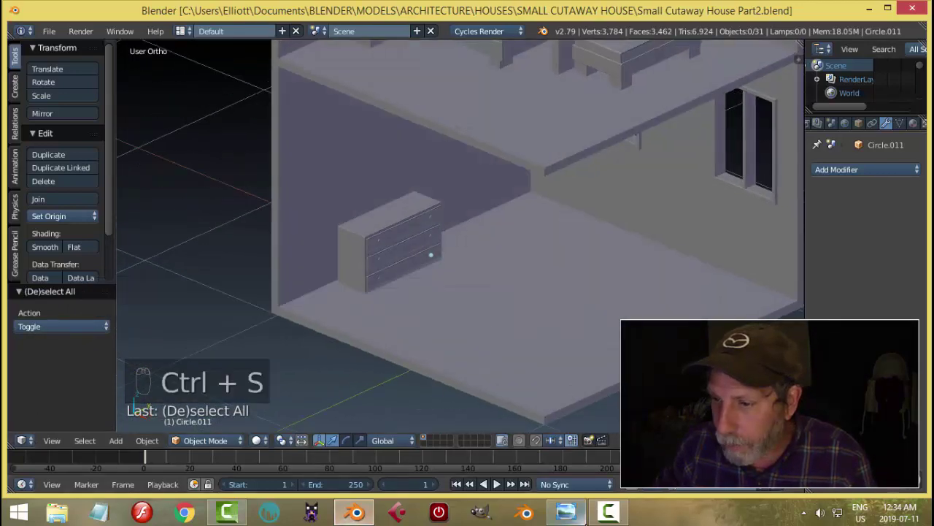
# Step: Compare the dresser's proportions with the reference picture and from several angles in the downstairs room
pyautogui.click(574, 516)
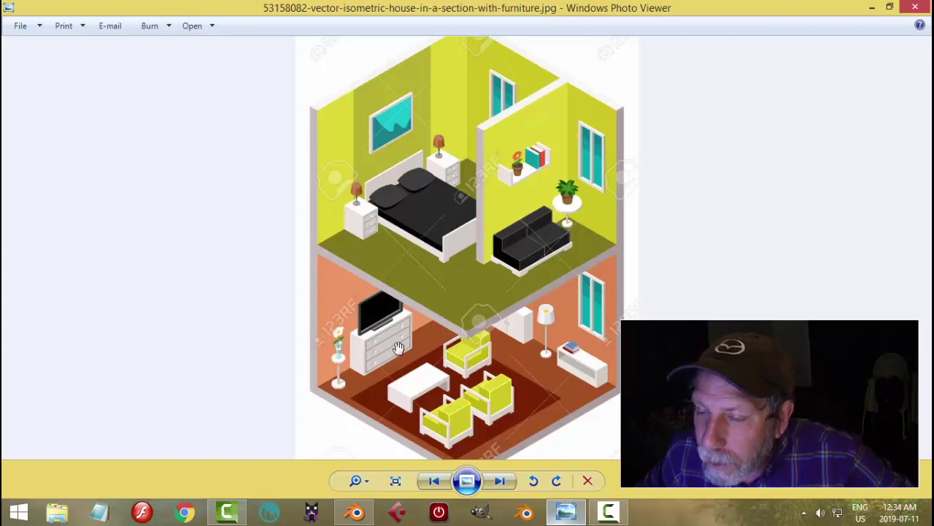
pyautogui.click(355, 512)
pyautogui.scroll(-10, 504, 320)
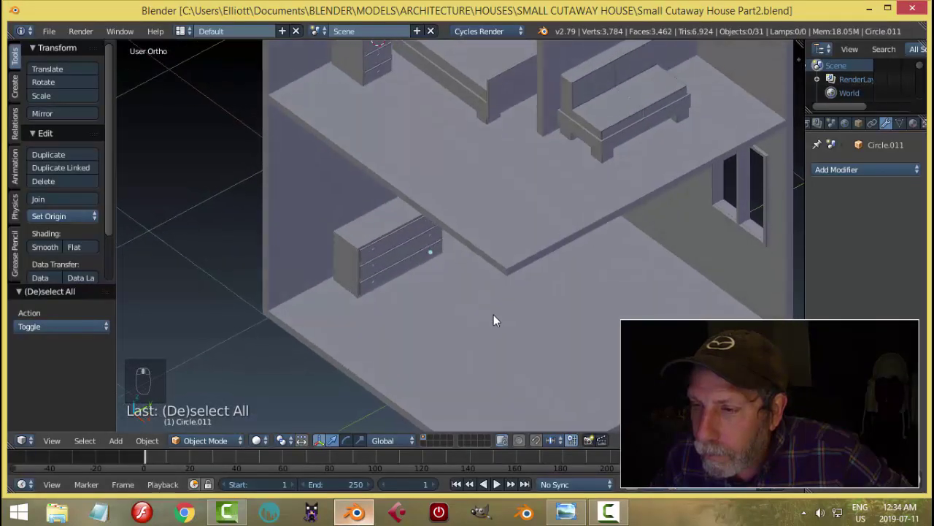
pyautogui.scroll(2, 492, 289)
pyautogui.scroll(-2, 494, 305)
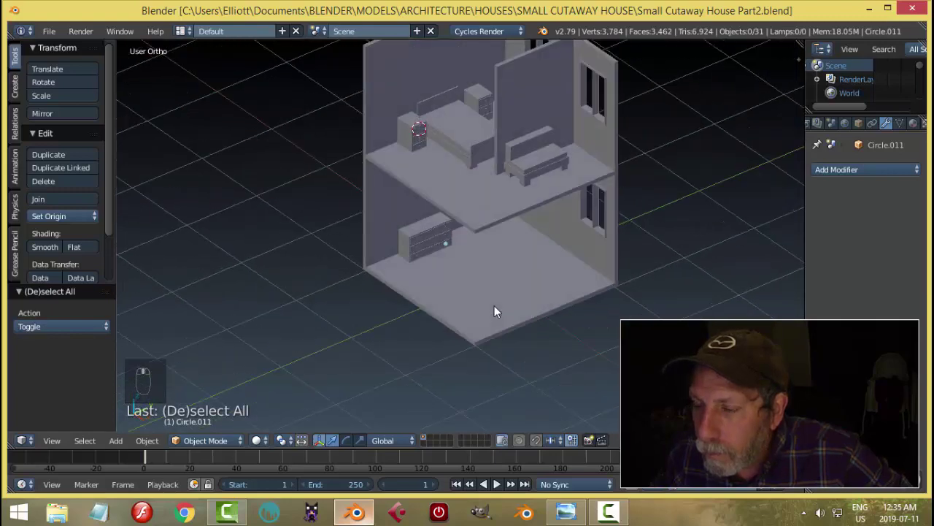
pyautogui.moveTo(494, 305); pyautogui.dragTo(468, 288, button='middle')
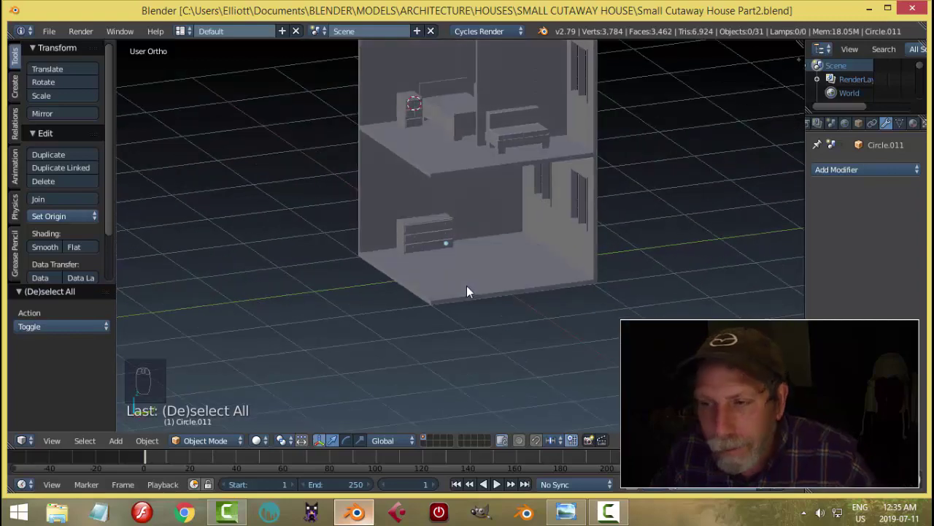
pyautogui.scroll(5, 467, 289)
pyautogui.moveTo(409, 279); pyautogui.dragTo(396, 214, button='middle')
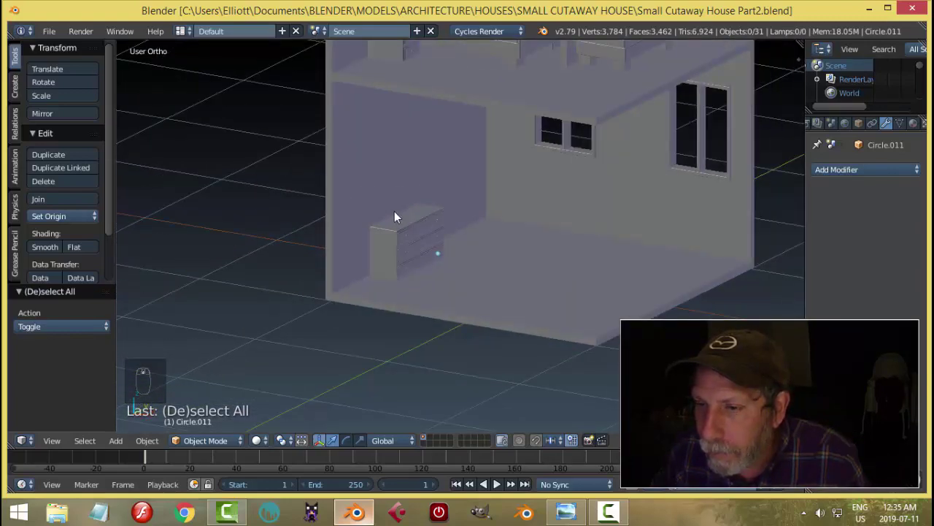
# Step: Scale the dresser by 1.293 along Z and raise it about 0.06 so its base rests on the floor
pyautogui.rightClick(412, 235)
pyautogui.scroll(4, 436, 259)
pyautogui.moveTo(436, 257); pyautogui.dragTo(428, 266, button='middle')
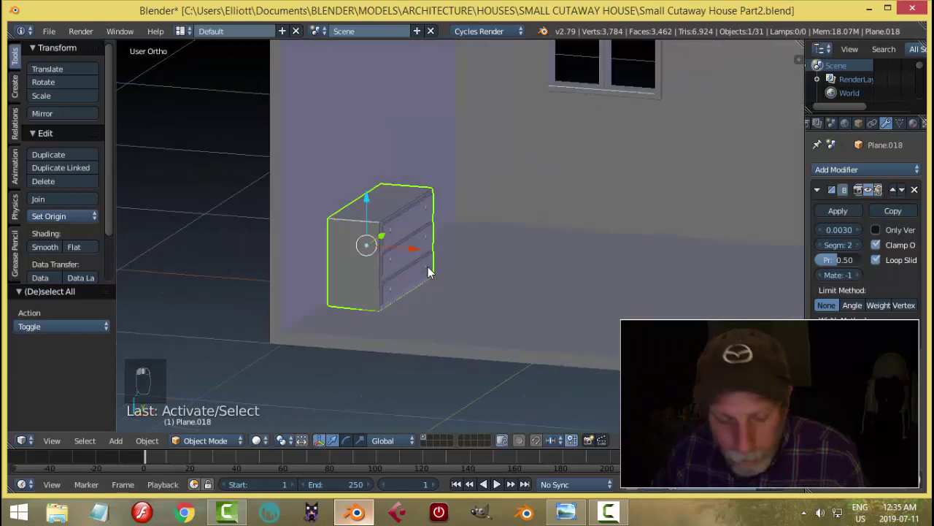
pyautogui.press('s')
pyautogui.press('z')
pyautogui.click(440, 288)
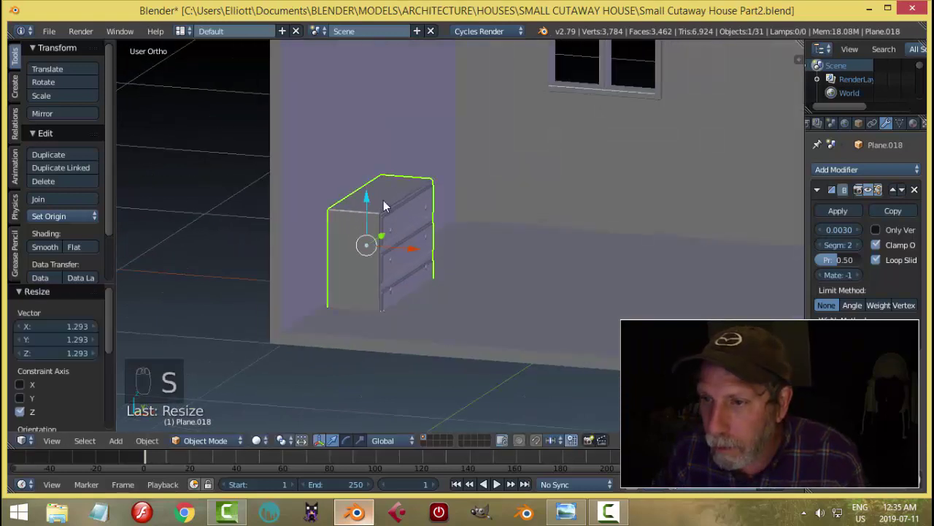
pyautogui.press('g')
pyautogui.press('z')
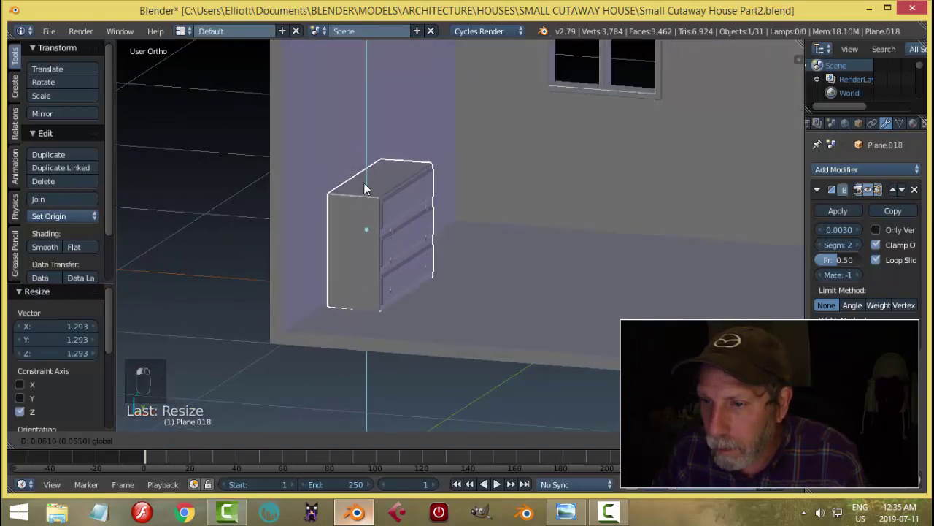
pyautogui.click(364, 182)
pyautogui.press('a')
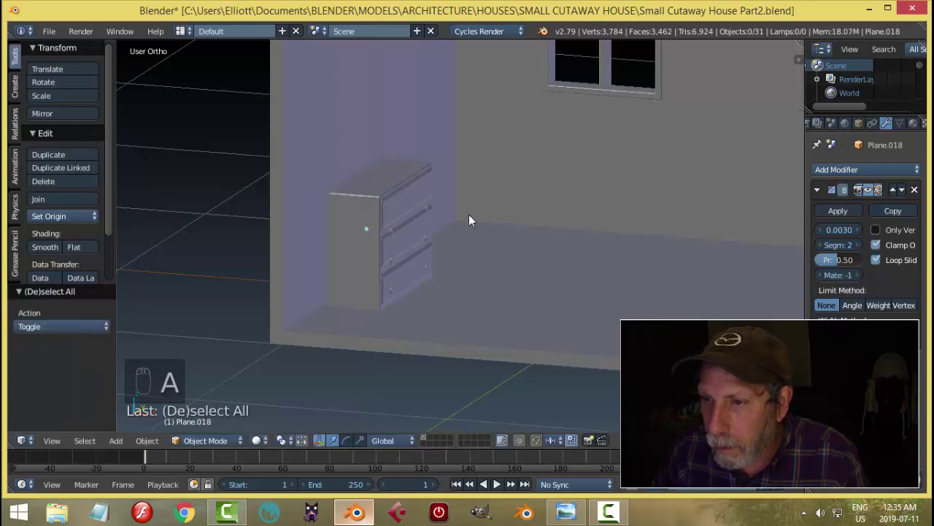
# Step: Select all six dresser knobs, raise them 0.078 along Z so the upper pair sits on the top drawer, and clear the selection
pyautogui.moveTo(469, 215); pyautogui.dragTo(390, 247, button='middle')
pyautogui.scroll(3, 390, 247)
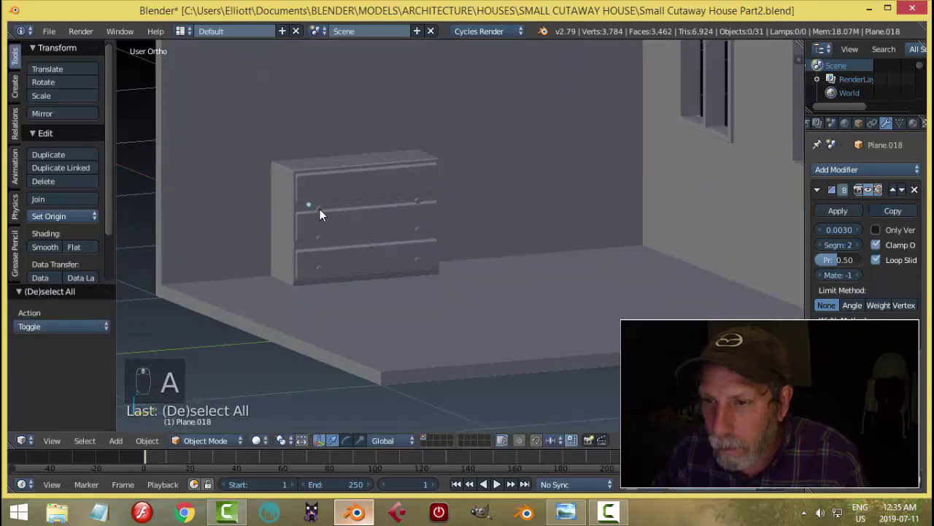
pyautogui.rightClick(319, 210)
pyautogui.scroll(3, 323, 241)
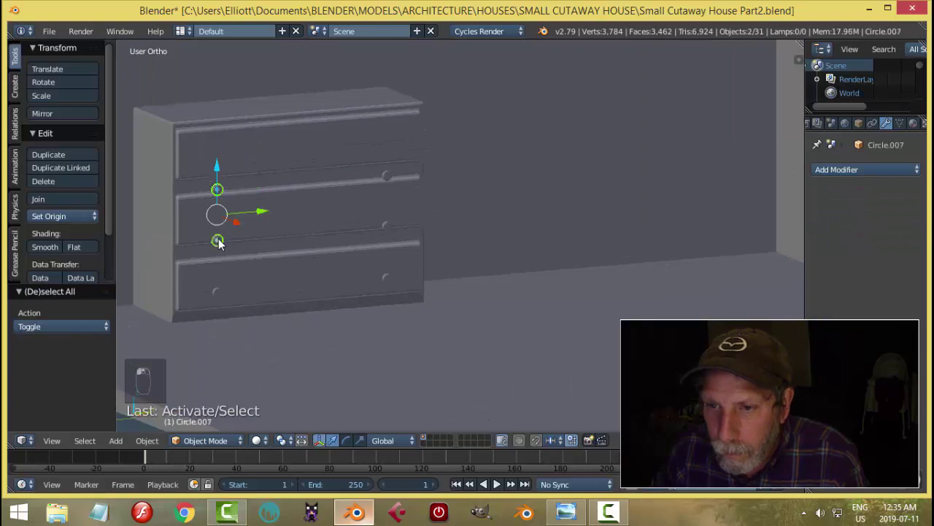
pyautogui.keyDown('shift'); pyautogui.rightClick(216, 292); pyautogui.keyUp('shift')
pyautogui.keyDown('shift'); pyautogui.rightClick(388, 177); pyautogui.keyUp('shift')
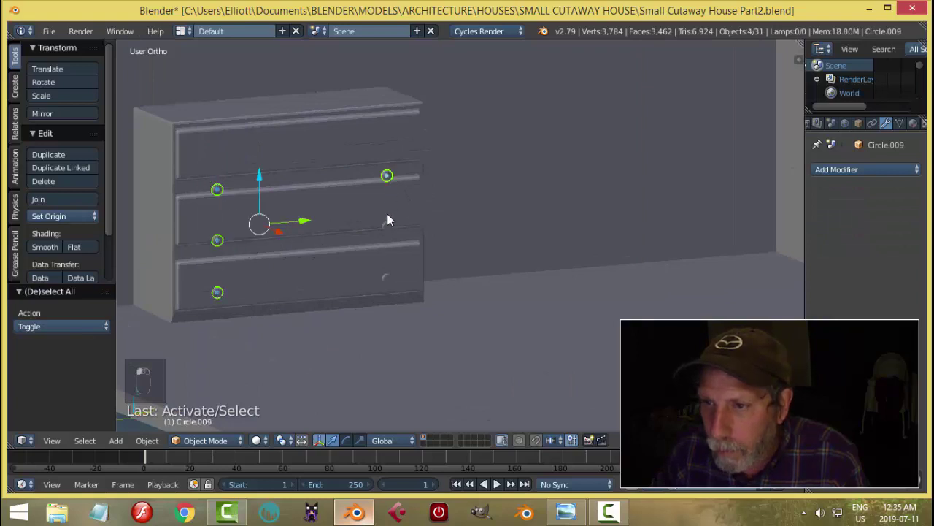
pyautogui.keyDown('shift'); pyautogui.rightClick(387, 226); pyautogui.keyUp('shift')
pyautogui.keyDown('shift'); pyautogui.rightClick(379, 276); pyautogui.keyUp('shift')
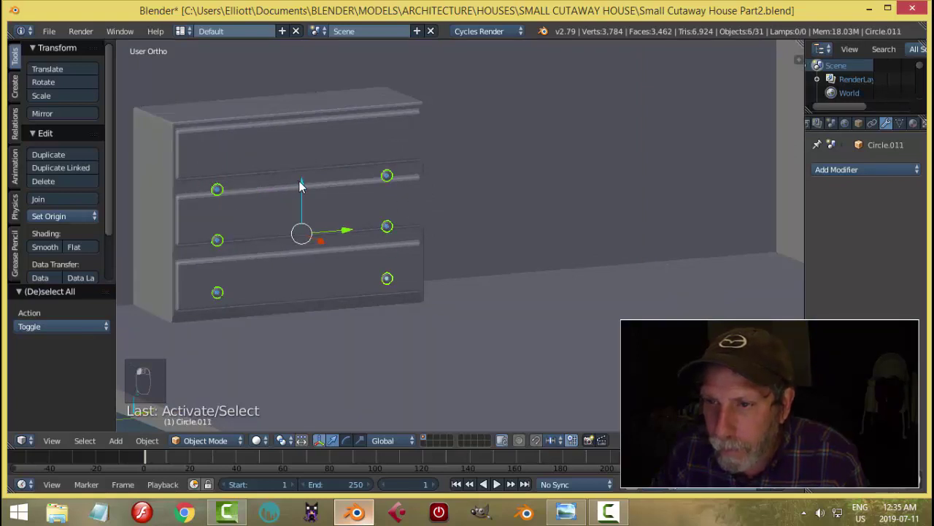
pyautogui.moveTo(300, 186); pyautogui.dragTo(307, 148)
pyautogui.moveTo(287, 183); pyautogui.dragTo(500, 227, button='middle')
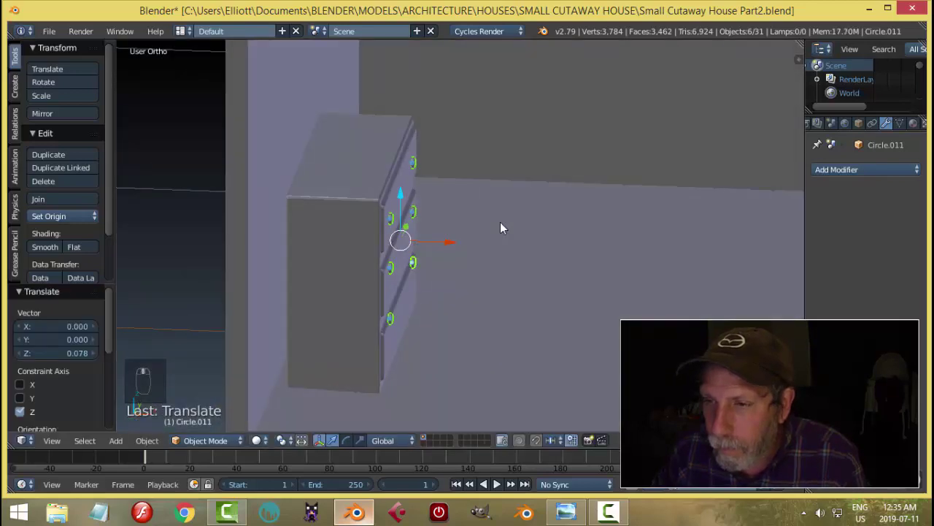
pyautogui.press('a')
# Step: Lower the two middle knobs along Z to the centre height of the middle drawer in the right view
pyautogui.scroll(-4, 500, 228)
pyautogui.moveTo(567, 251); pyautogui.dragTo(524, 219, button='middle')
pyautogui.scroll(-2, 511, 234)
pyautogui.scroll(-3, 533, 235)
pyautogui.scroll(4, 511, 223)
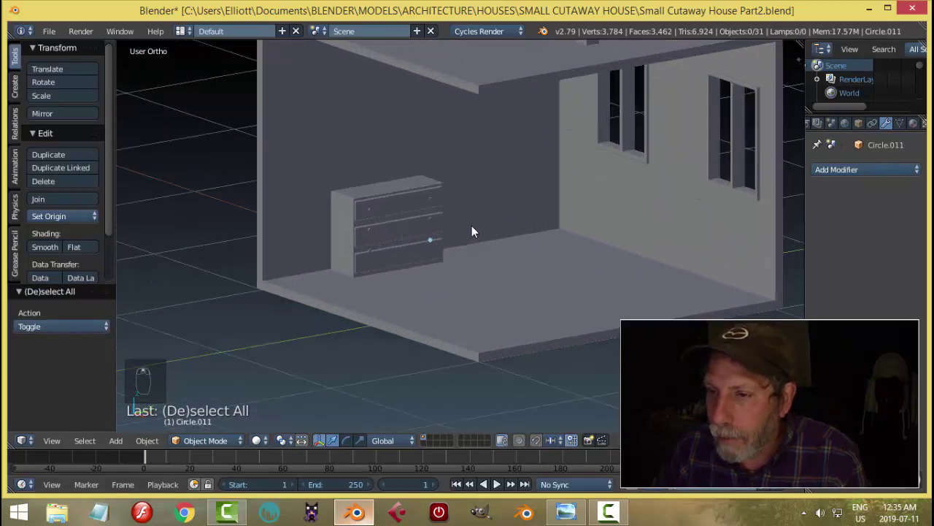
pyautogui.scroll(4, 472, 232)
pyautogui.rightClick(274, 225)
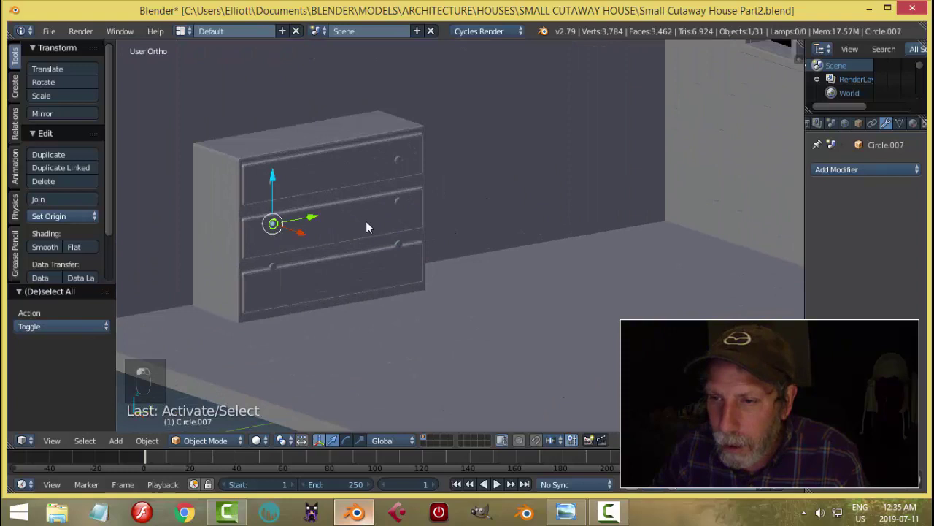
pyautogui.keyDown('shift'); pyautogui.rightClick(402, 202); pyautogui.keyUp('shift')
pyautogui.press('KP_3')
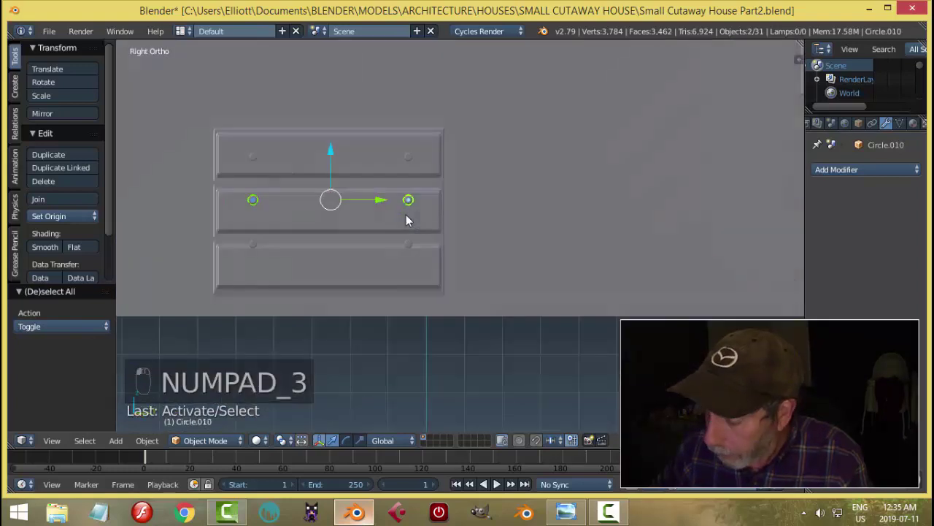
pyautogui.press('KP_Decimal')
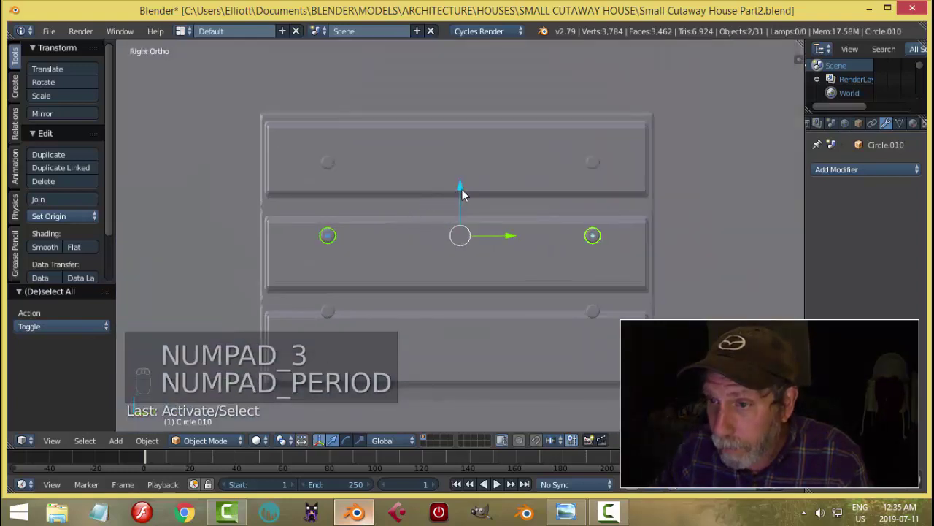
pyautogui.moveTo(465, 187); pyautogui.dragTo(462, 207)
pyautogui.press('a')
# Step: Lower the two bottom knobs about 0.058 along Z to the centre height of the bottom drawer
pyautogui.rightClick(328, 311)
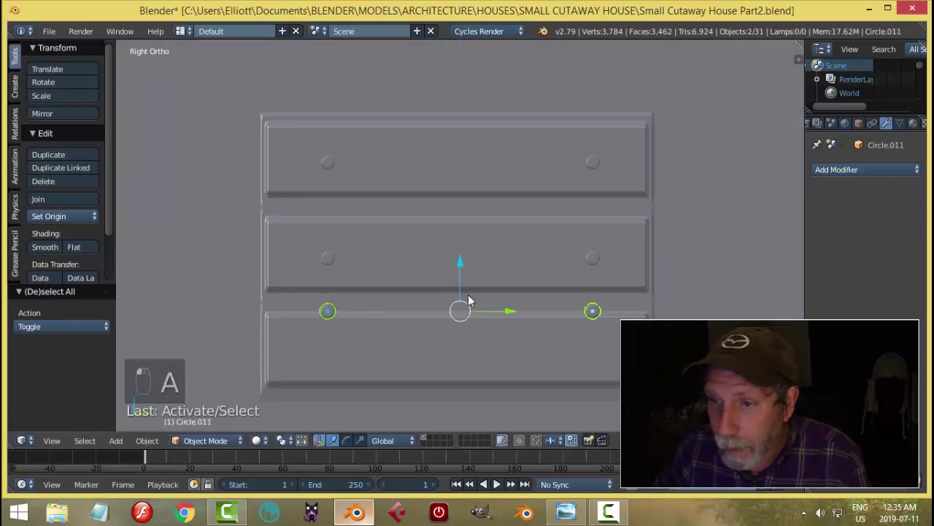
pyautogui.moveTo(460, 263); pyautogui.dragTo(452, 298)
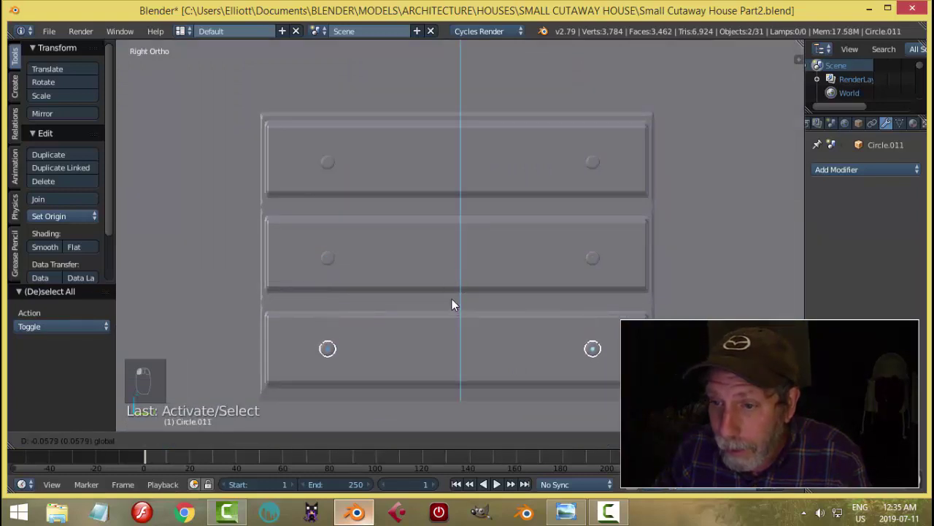
pyautogui.press('a')
# Step: Select both upstairs nightstand bodies and scale them by 1.163 along Z
pyautogui.scroll(-5, 469, 295)
pyautogui.moveTo(473, 281); pyautogui.dragTo(553, 265, button='middle')
pyautogui.scroll(-4, 553, 265)
pyautogui.moveTo(496, 246); pyautogui.dragTo(501, 323, button='middle')
pyautogui.scroll(6, 501, 324)
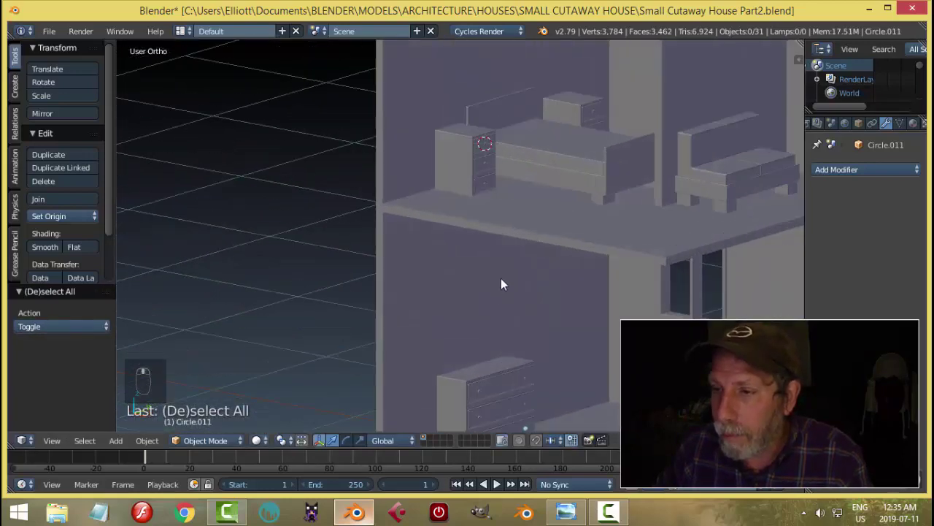
pyautogui.scroll(3, 513, 290)
pyautogui.rightClick(440, 242)
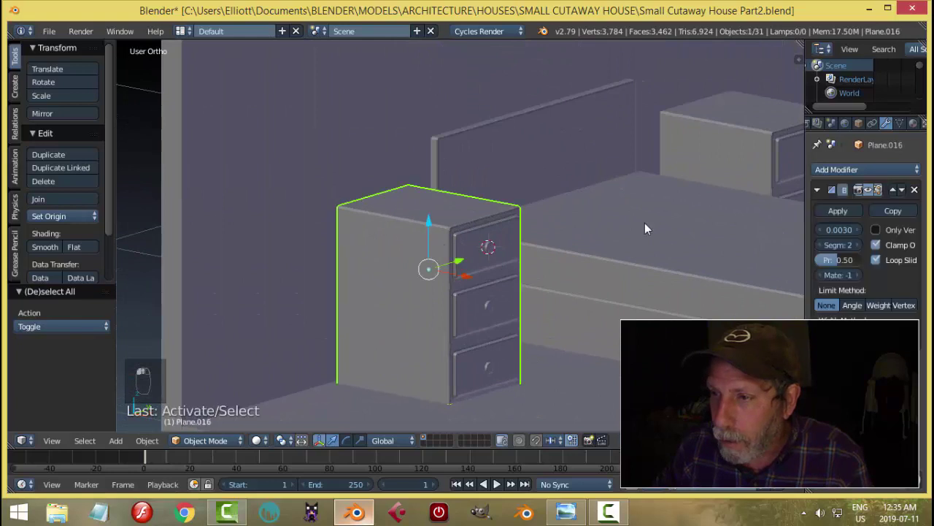
pyautogui.keyDown('shift'); pyautogui.rightClick(717, 151); pyautogui.keyUp('shift')
pyautogui.scroll(-3, 591, 306)
pyautogui.moveTo(591, 306); pyautogui.dragTo(613, 312, button='middle')
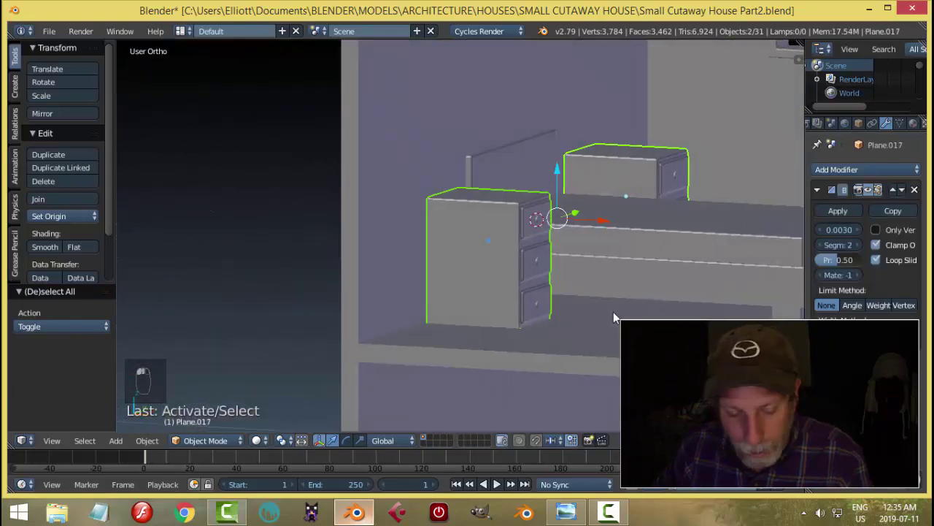
pyautogui.press('s')
pyautogui.press('z')
pyautogui.click(610, 315)
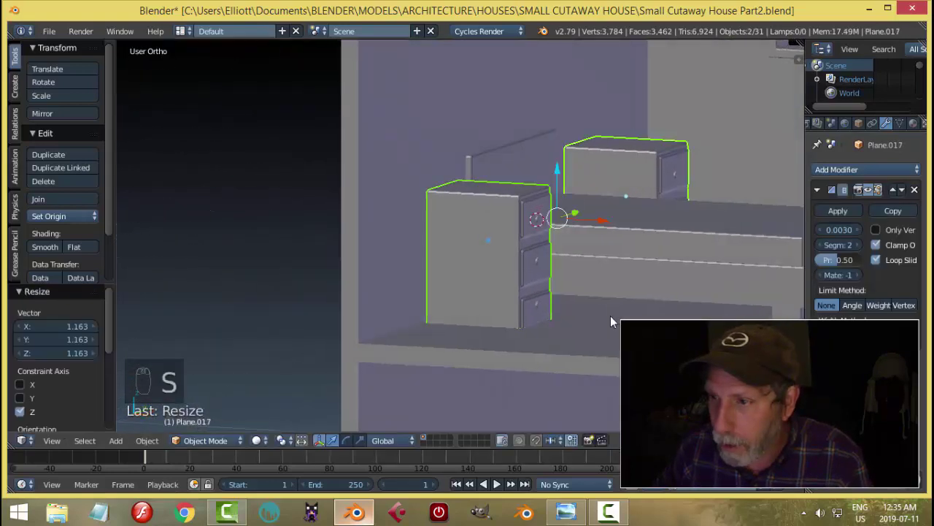
# Step: Raise both nightstand bodies 0.040 along Z so they rest on the bedroom floor, and clear the selection
pyautogui.press('g')
pyautogui.press('z')
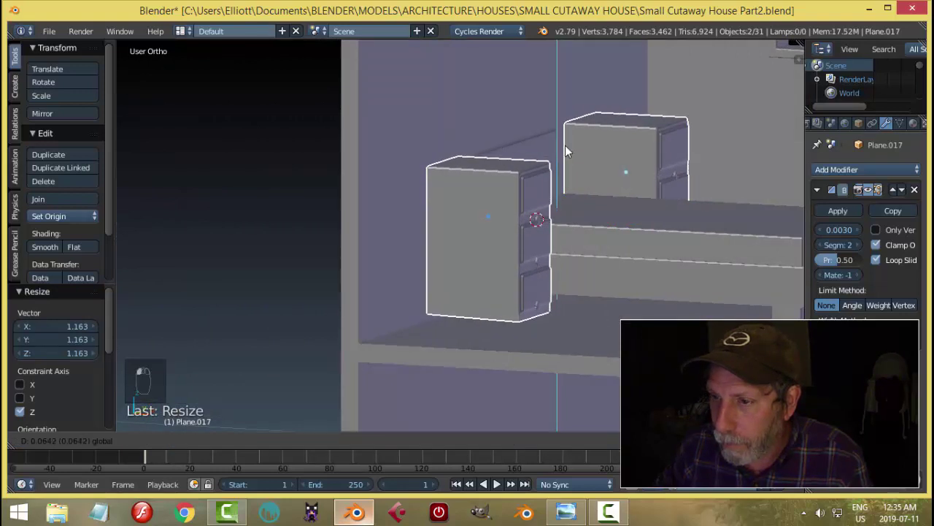
pyautogui.click(564, 153)
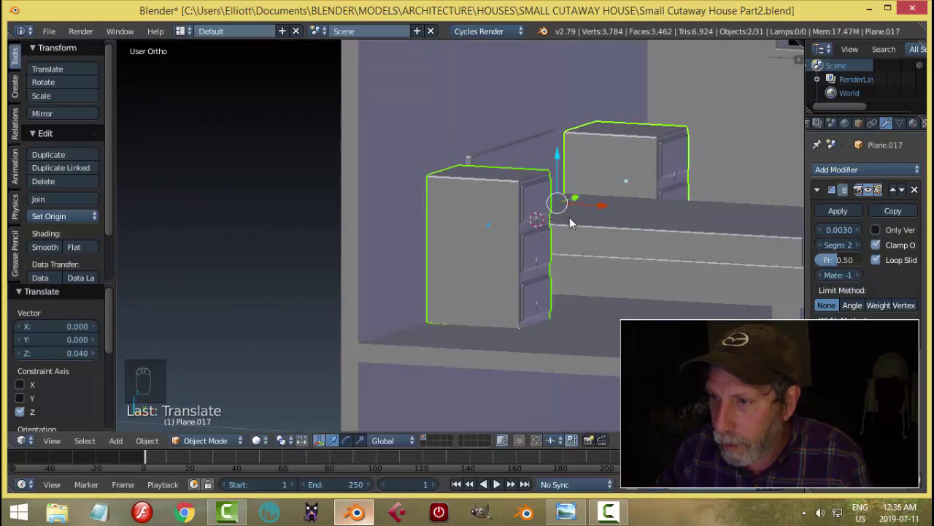
pyautogui.press('a')
pyautogui.scroll(2, 625, 227)
pyautogui.scroll(4, 531, 262)
pyautogui.rightClick(512, 246)
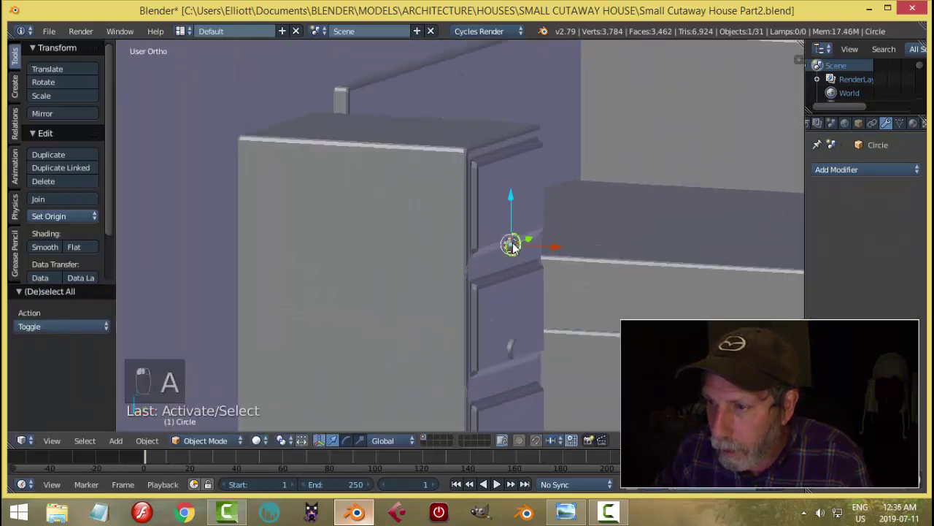
pyautogui.scroll(-3, 536, 406)
pyautogui.rightClick(489, 369)
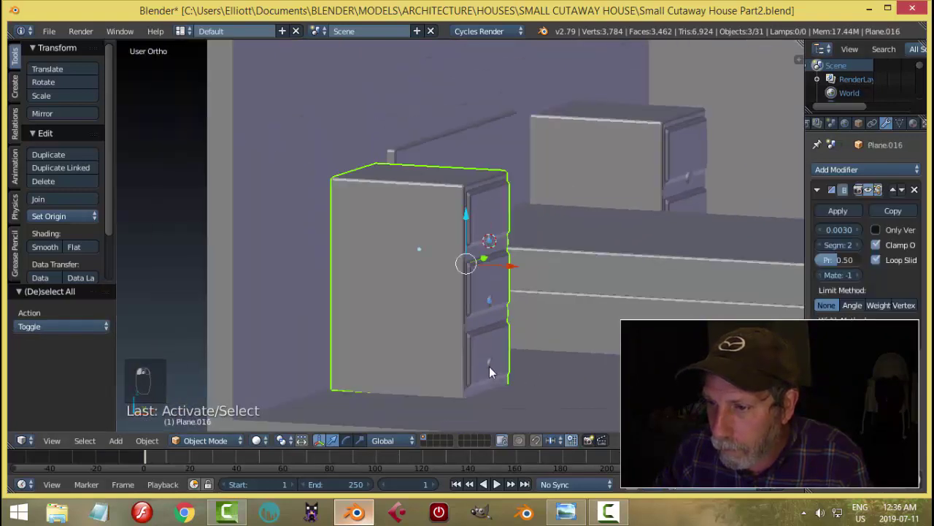
pyautogui.press('a')
# Step: Raise the near nightstand's top knob along Z to the centre height of the top drawer in the right view
pyautogui.rightClick(489, 240)
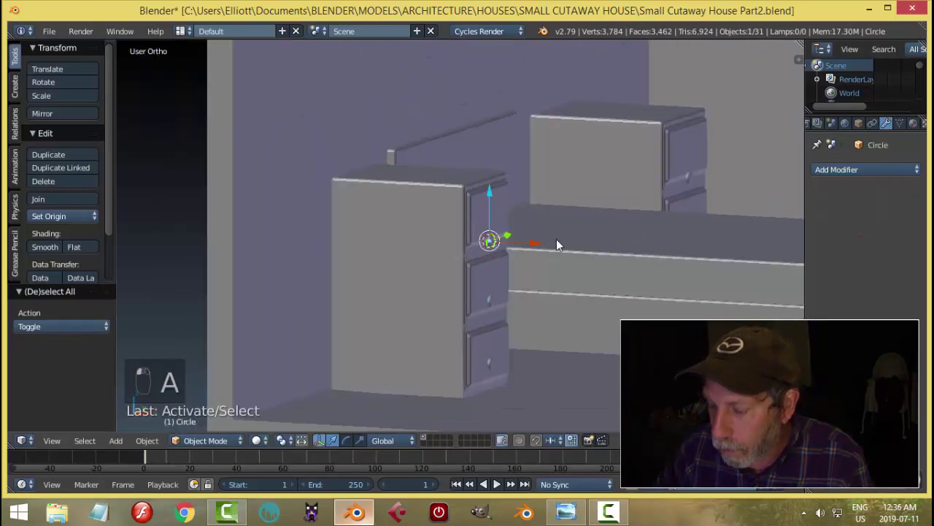
pyautogui.press('KP_3')
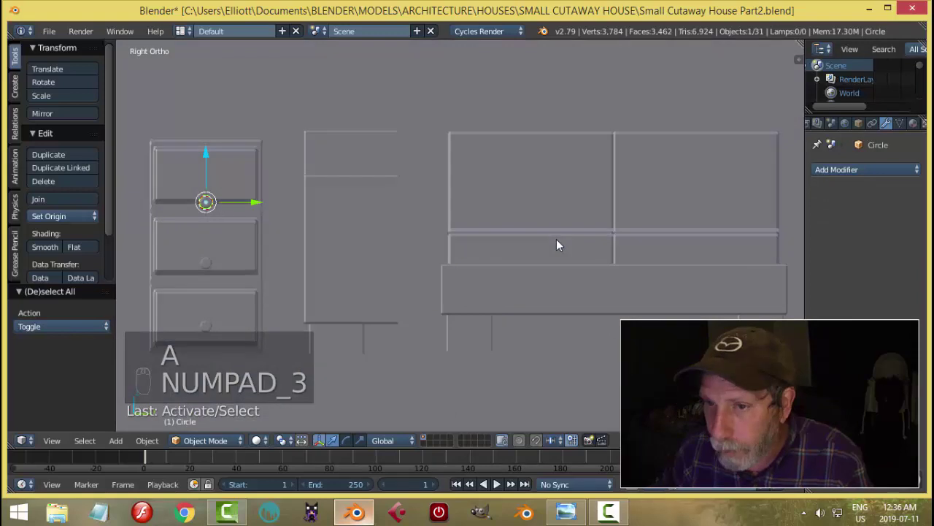
pyautogui.press('KP_Decimal')
pyautogui.scroll(-5, 561, 276)
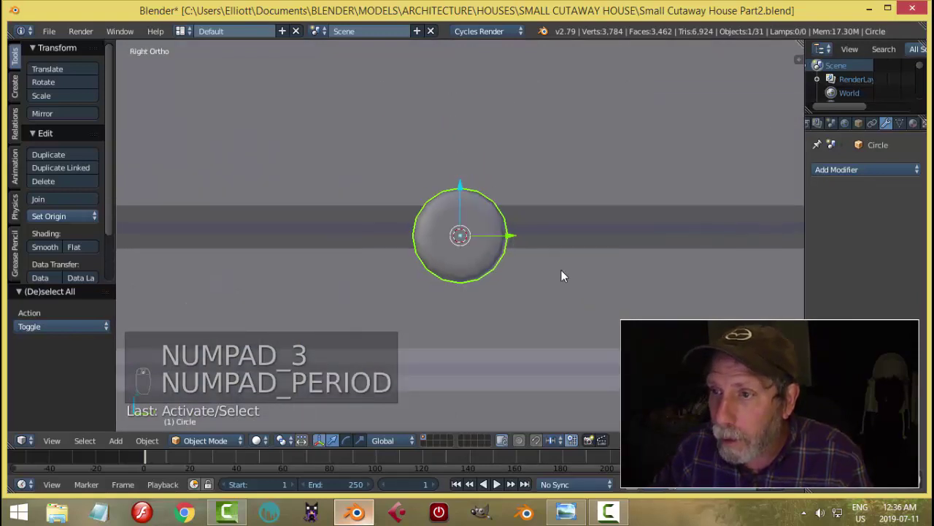
pyautogui.scroll(-6, 561, 276)
pyautogui.moveTo(460, 188); pyautogui.dragTo(469, 131)
pyautogui.press('a')
# Step: Raise the near nightstand's middle knob to its drawer's centre height and align the bottom knob with its drawer
pyautogui.rightClick(463, 365)
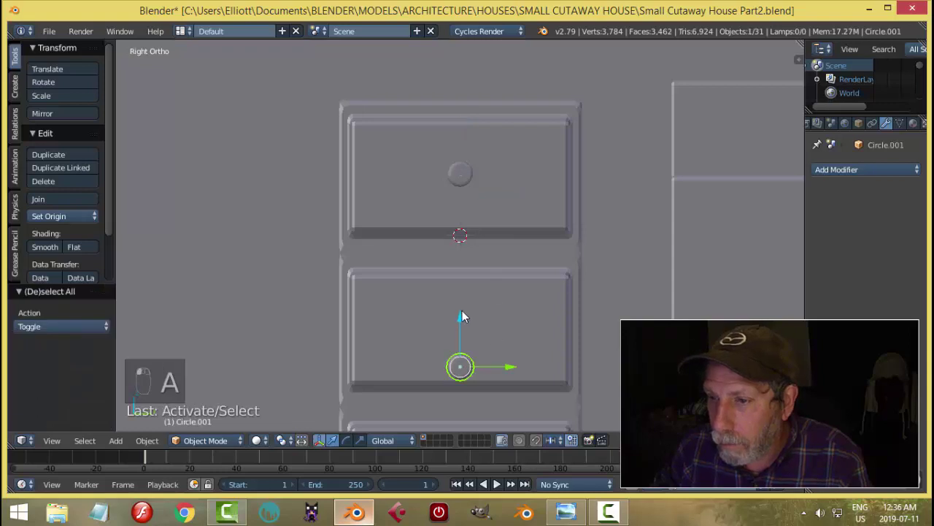
pyautogui.moveTo(462, 312); pyautogui.dragTo(454, 257)
pyautogui.press('a')
pyautogui.scroll(-5, 512, 300)
pyautogui.scroll(2, 467, 299)
pyautogui.rightClick(451, 316)
pyautogui.press('a')
# Step: Check the reference picture and scale the near nightstand body along Y to adjust its width
pyautogui.moveTo(486, 270); pyautogui.dragTo(548, 254, button='middle')
pyautogui.moveTo(556, 275); pyautogui.dragTo(454, 382, button='middle')
pyautogui.click(557, 505)
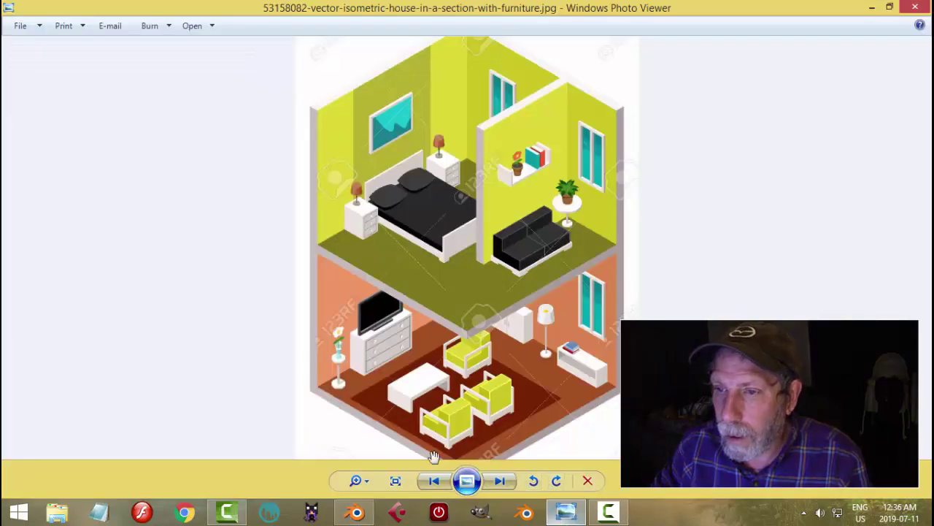
pyautogui.click(359, 512)
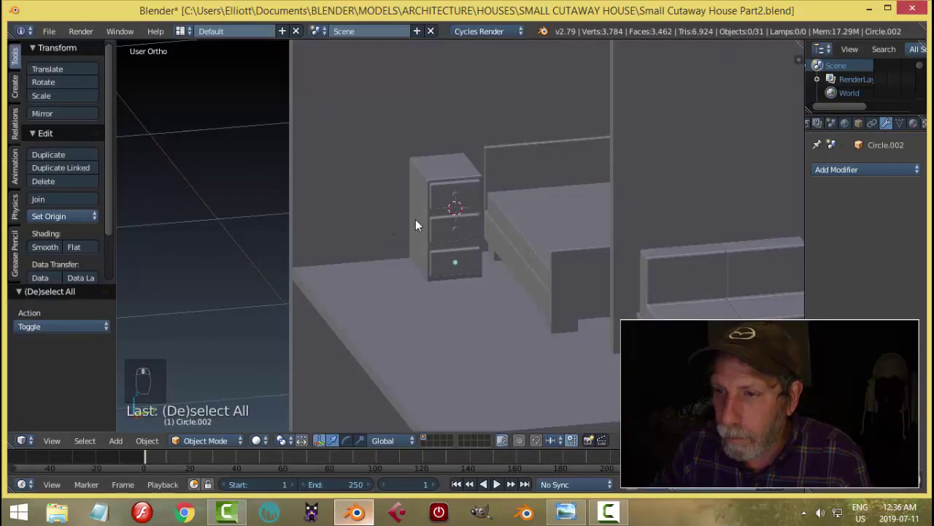
pyautogui.rightClick(417, 223)
pyautogui.moveTo(525, 249); pyautogui.dragTo(509, 255, button='middle')
pyautogui.press('s')
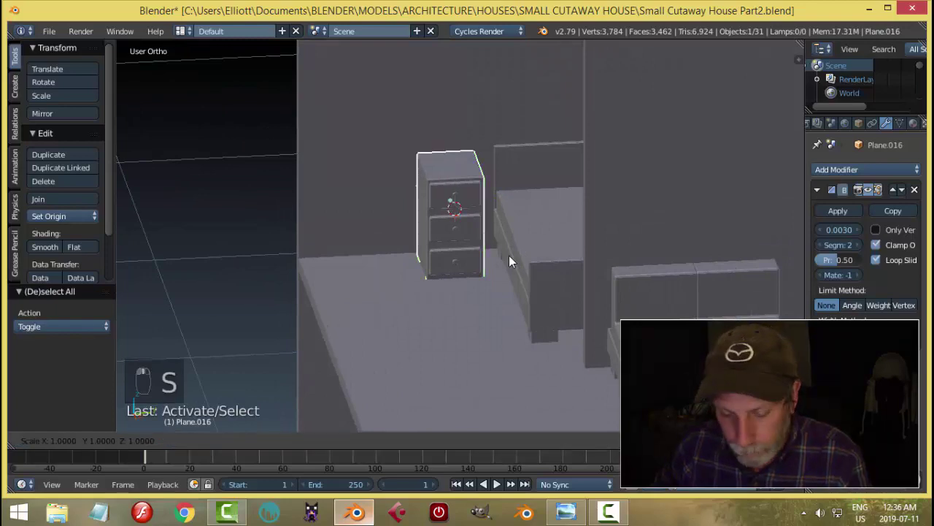
pyautogui.press('y')
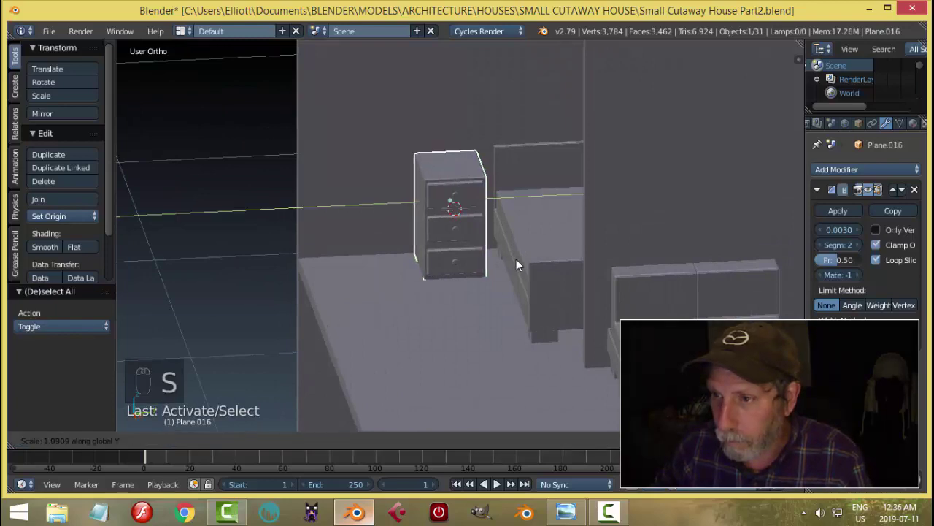
pyautogui.click(502, 263)
pyautogui.press('a')
# Step: Delete the far nightstand body and the first of its drawer knobs
pyautogui.scroll(4, 502, 263)
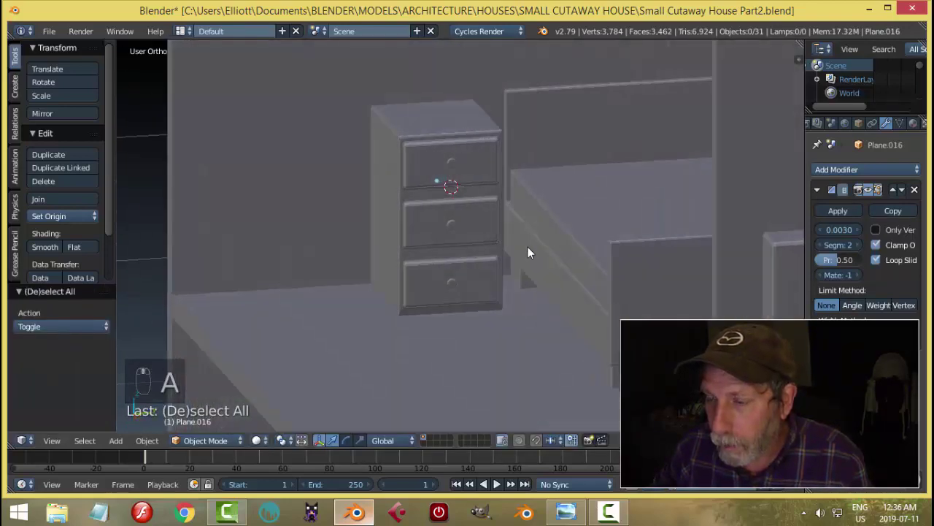
pyautogui.scroll(-4, 527, 247)
pyautogui.moveTo(609, 203); pyautogui.dragTo(590, 198, button='middle')
pyautogui.rightClick(554, 191)
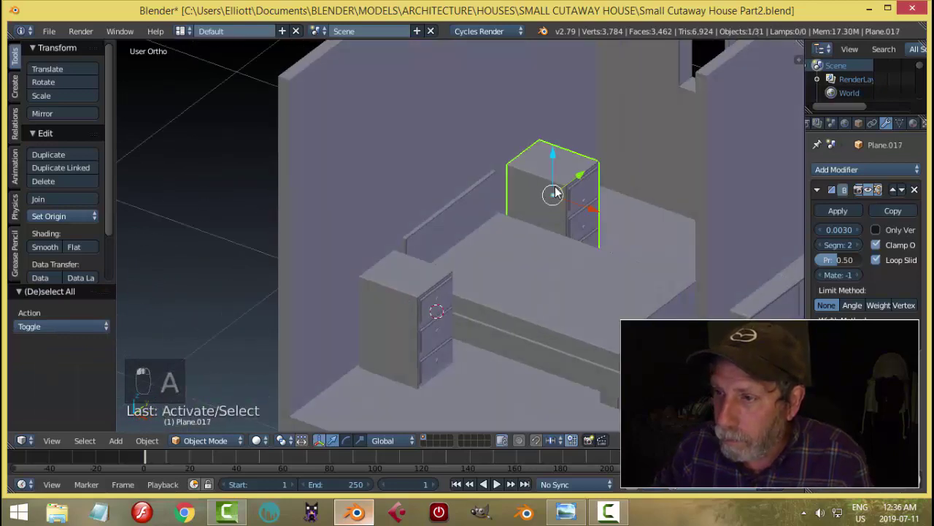
pyautogui.press('x')
pyautogui.click(556, 195)
pyautogui.rightClick(586, 204)
pyautogui.press('x')
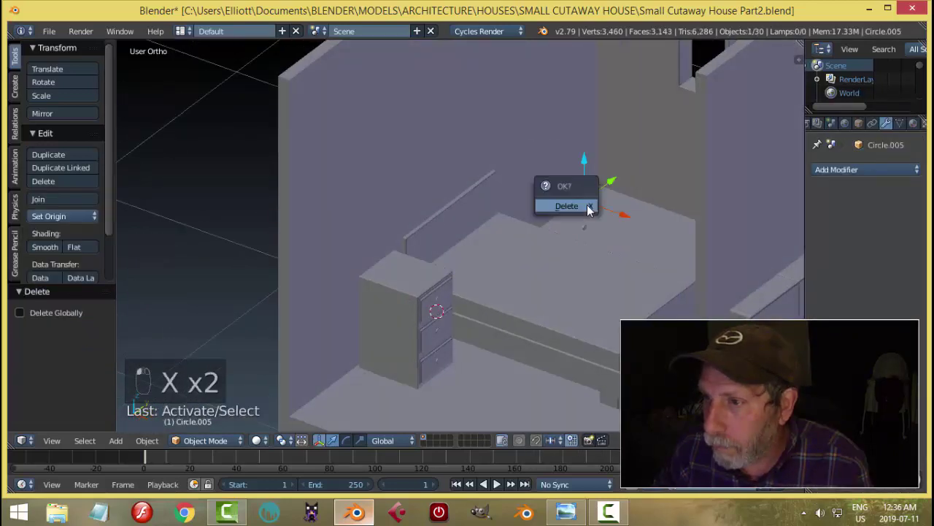
pyautogui.click(587, 205)
# Step: Delete the two remaining knobs of the far nightstand
pyautogui.scroll(3, 594, 232)
pyautogui.rightClick(661, 159)
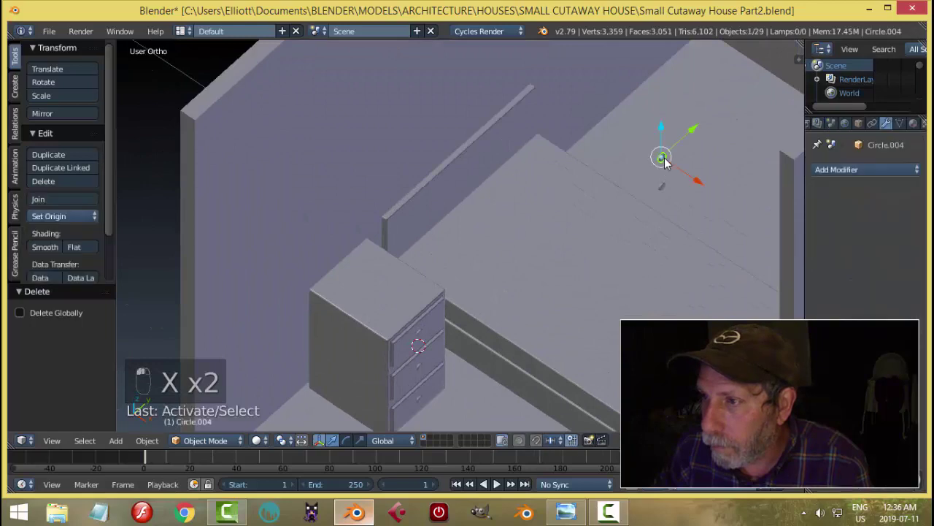
pyautogui.press('x')
pyautogui.click(663, 162)
pyautogui.rightClick(661, 187)
pyautogui.press('x')
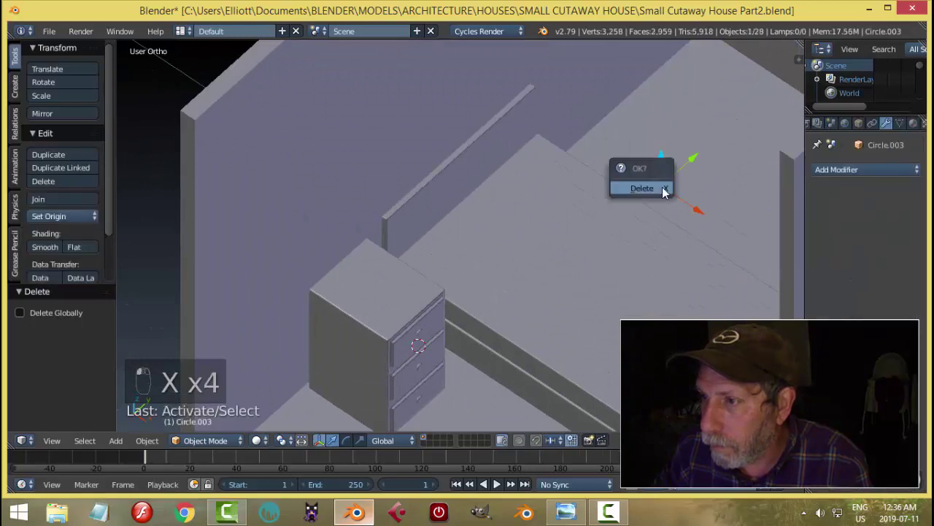
pyautogui.click(662, 187)
pyautogui.scroll(3, 366, 315)
pyautogui.rightClick(348, 296)
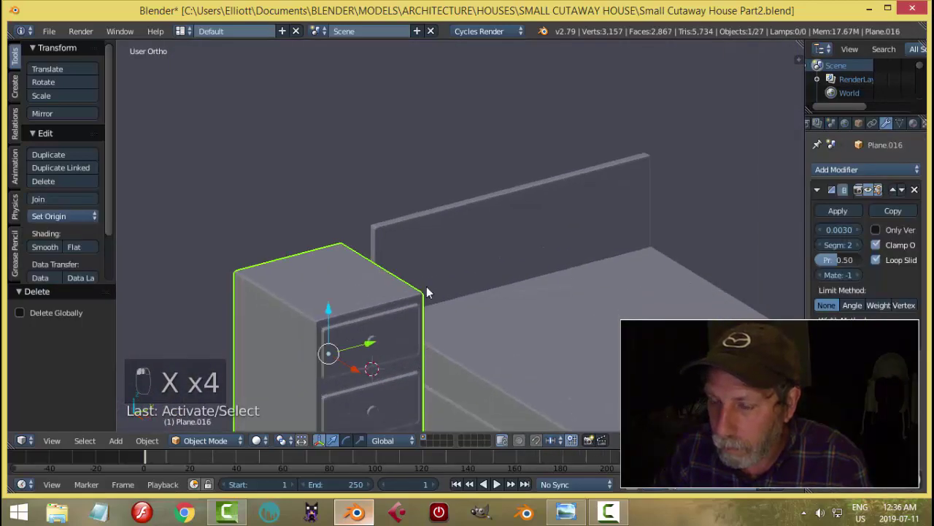
pyautogui.keyDown('shift'); pyautogui.moveTo(428, 292); pyautogui.dragTo(426, 232, button='middle'); pyautogui.keyUp('shift')
pyautogui.hotkey('shift', 'g')
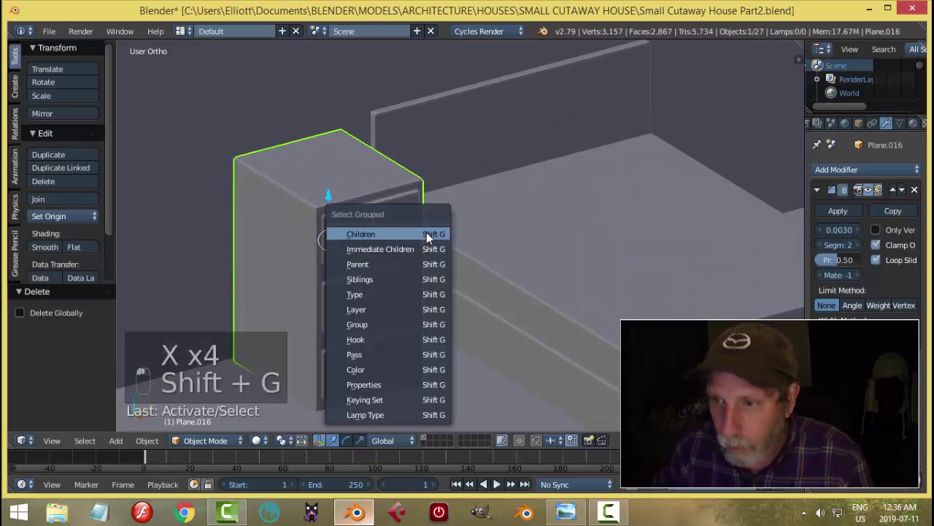
pyautogui.click(391, 324)
pyautogui.scroll(-5, 467, 296)
pyautogui.press('a')
# Step: Select the near nightstand body with its three knobs and duplicate them along Y to the far side of the bed
pyautogui.scroll(10, 486, 299)
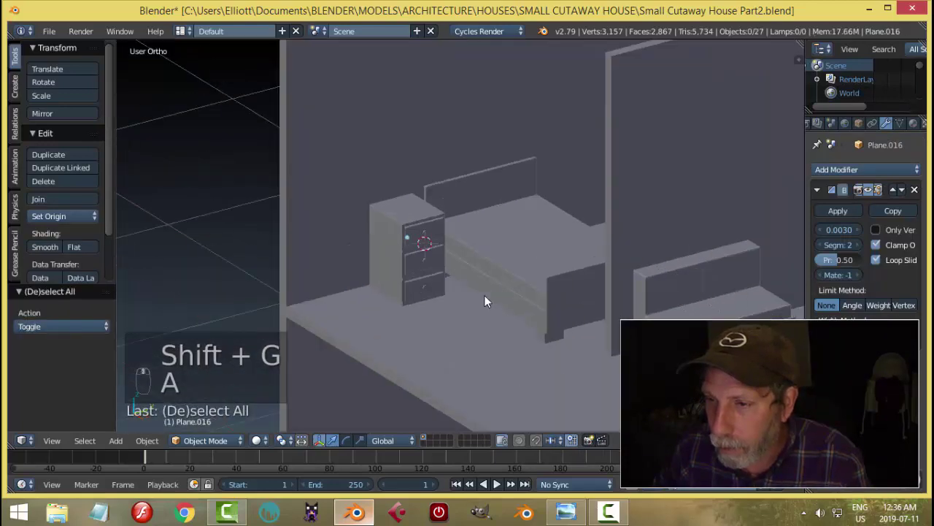
pyautogui.rightClick(327, 261)
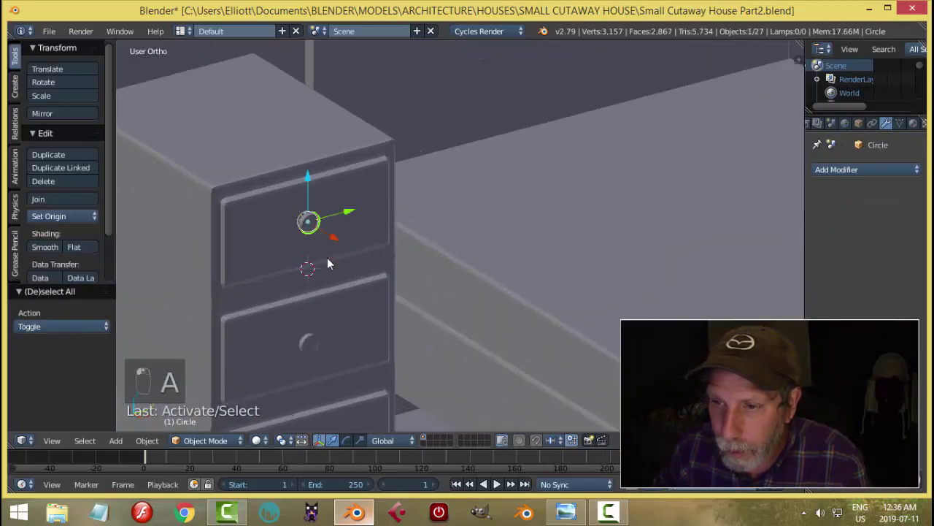
pyautogui.keyDown('shift'); pyautogui.rightClick(321, 346); pyautogui.keyUp('shift')
pyautogui.scroll(-4, 384, 298)
pyautogui.keyDown('shift'); pyautogui.rightClick(405, 248); pyautogui.keyUp('shift')
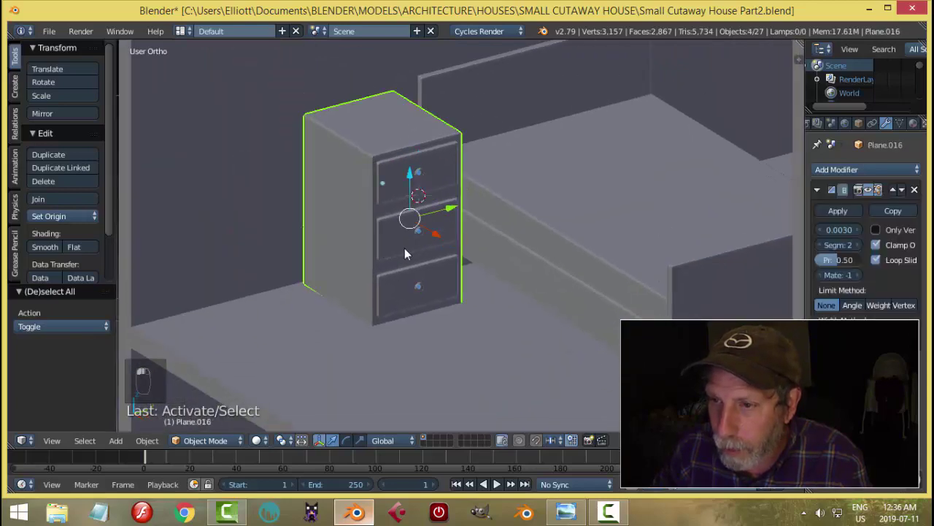
pyautogui.moveTo(404, 248); pyautogui.dragTo(480, 309, button='middle')
pyautogui.hotkey('shift', 'd')
pyautogui.press('y')
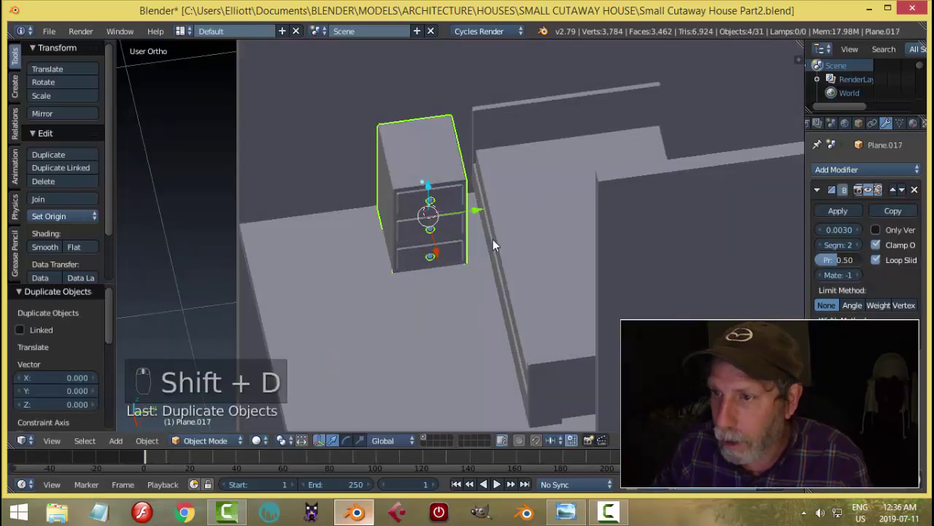
pyautogui.click(781, 194)
pyautogui.press('a')
# Step: Select the bed frame and mattress and scale them by 1.104 along Z
pyautogui.moveTo(633, 285); pyautogui.dragTo(749, 207, button='middle')
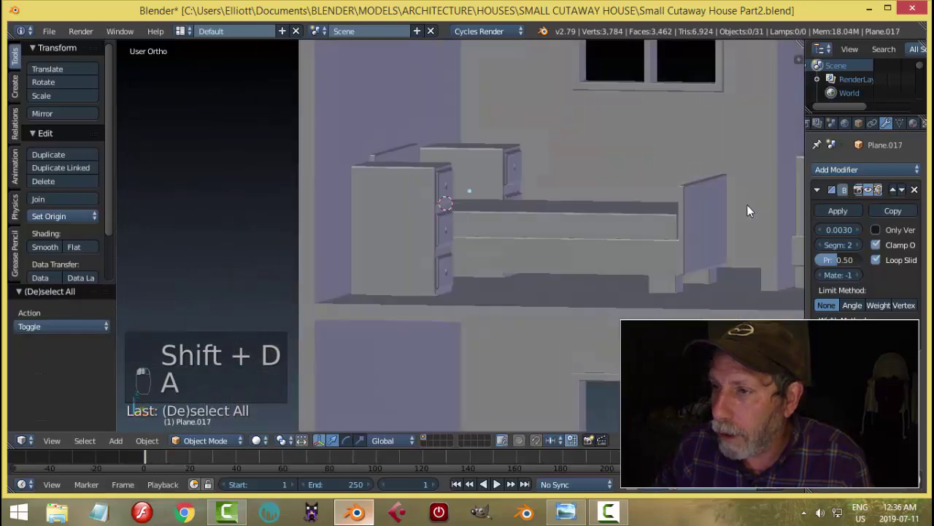
pyautogui.rightClick(694, 281)
pyautogui.moveTo(694, 281); pyautogui.dragTo(680, 307, button='middle')
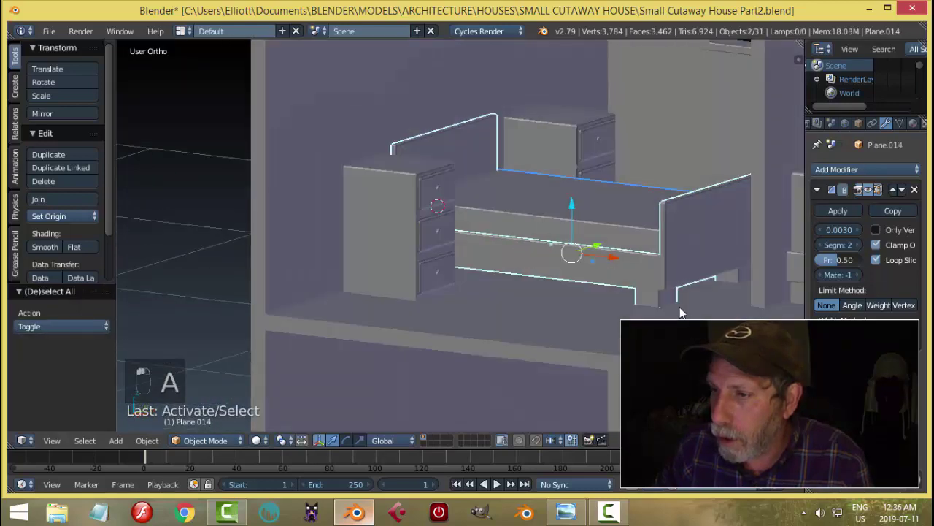
pyautogui.press('s')
pyautogui.press('z')
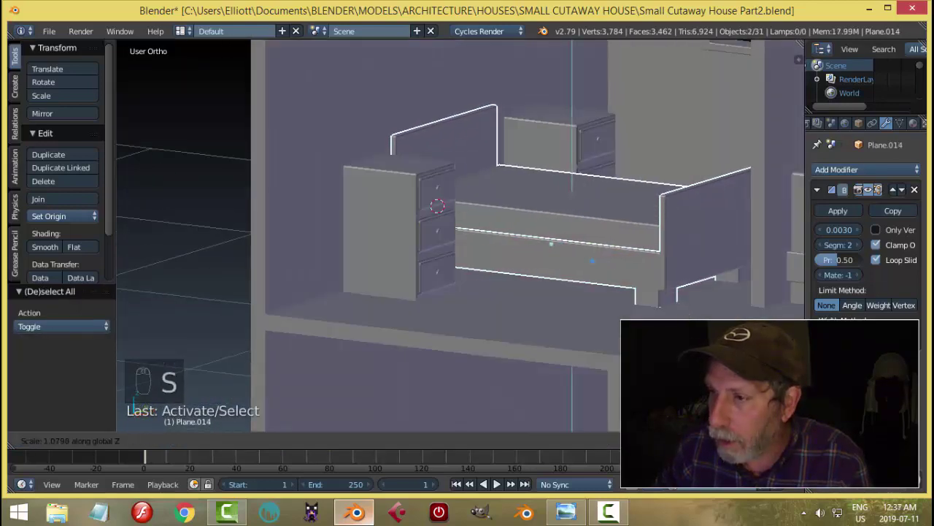
pyautogui.click(692, 311)
# Step: Raise the bed frame and mattress along Z so the legs rest on the bedroom floor, and clear the selection
pyautogui.press('g')
pyautogui.press('z')
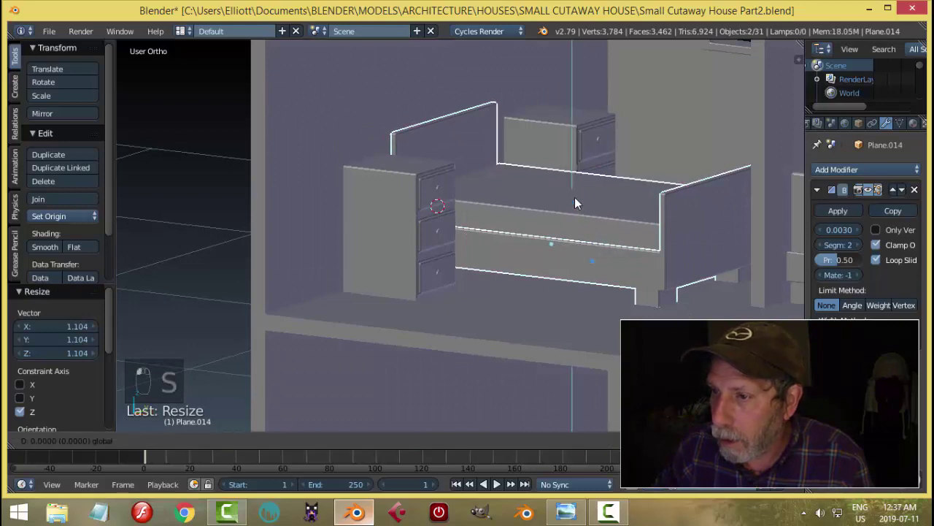
pyautogui.click(571, 193)
pyautogui.press('a')
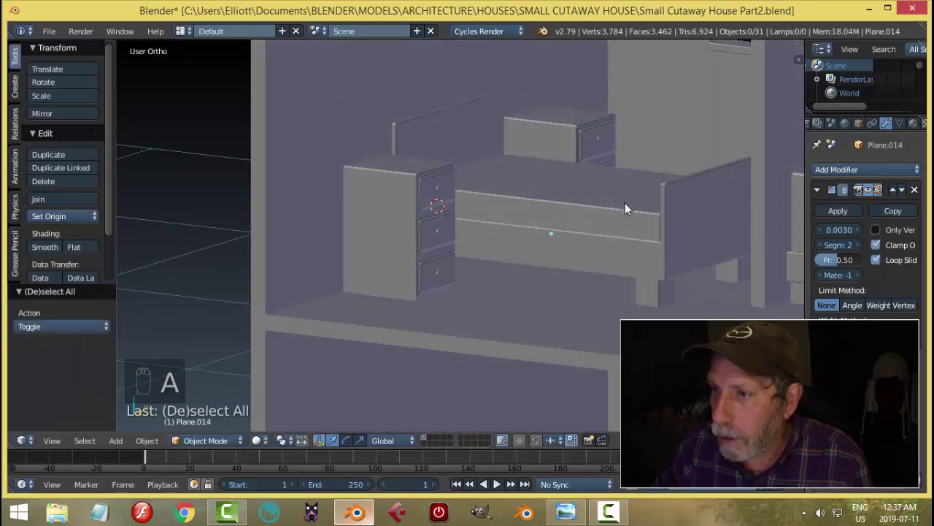
# Step: Select the sofa base with both seat cushions and scale them by 1.089 along Z
pyautogui.scroll(-4, 625, 203)
pyautogui.moveTo(636, 191); pyautogui.dragTo(556, 171, button='middle')
pyautogui.rightClick(555, 171)
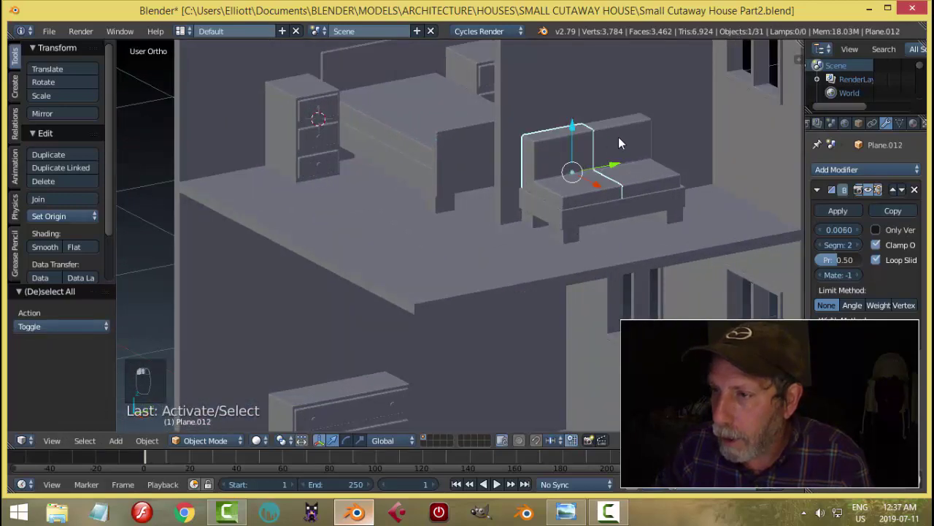
pyautogui.keyDown('shift'); pyautogui.rightClick(652, 216); pyautogui.keyUp('shift')
pyautogui.press('s')
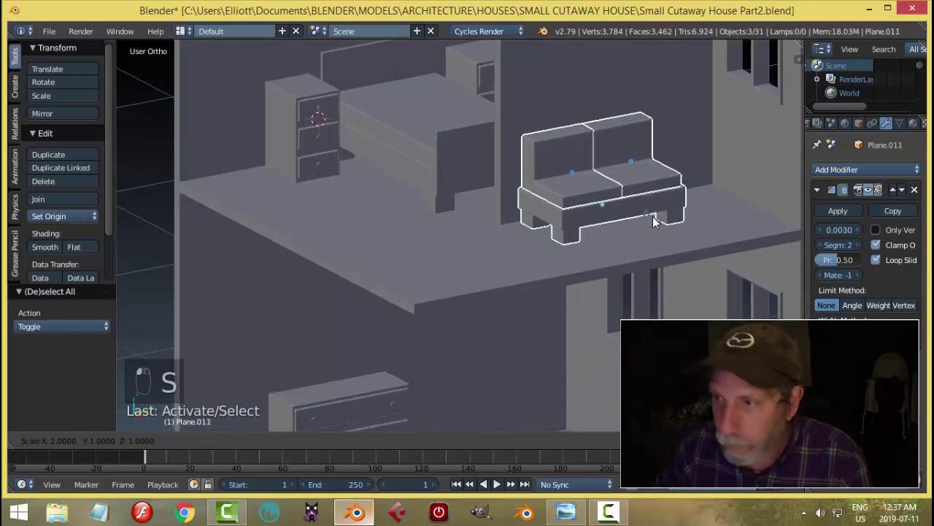
pyautogui.press('z')
pyautogui.click(656, 221)
# Step: Raise the whole sofa along Z so its legs rest on the upper floor, and clear the selection
pyautogui.press('g')
pyautogui.press('z')
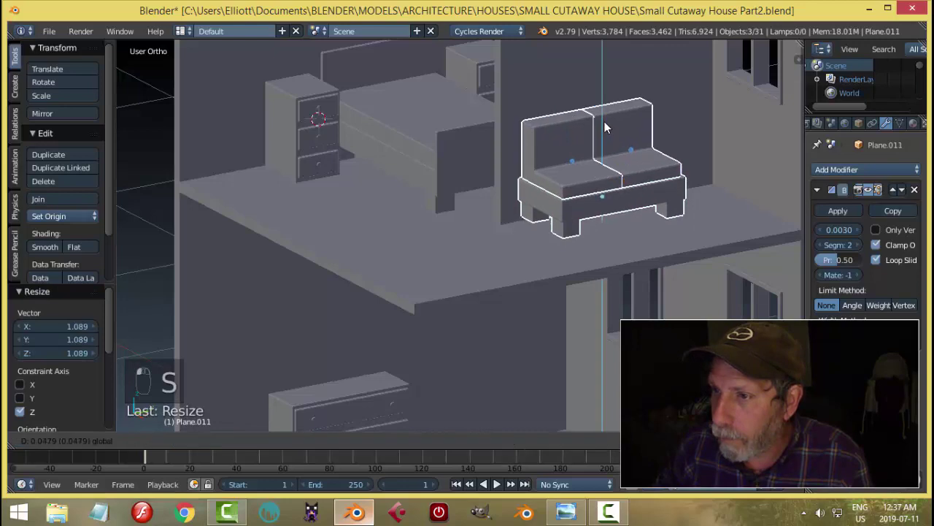
pyautogui.click(605, 136)
pyautogui.press('a')
# Step: Check the reference picture and scale only the bed frame by about 0.88 along Z
pyautogui.moveTo(605, 138); pyautogui.dragTo(488, 187, button='middle')
pyautogui.click(567, 511)
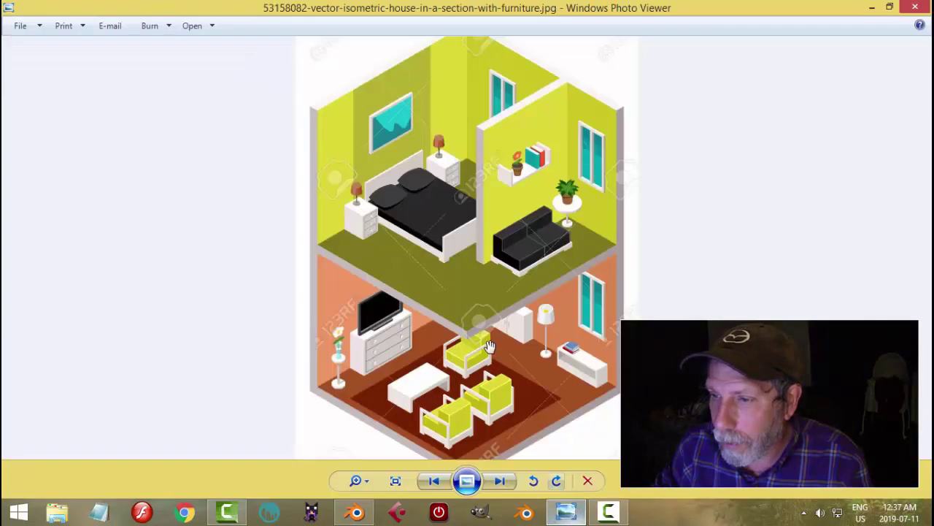
pyautogui.click(356, 514)
pyautogui.moveTo(492, 294); pyautogui.dragTo(366, 222, button='middle')
pyautogui.rightClick(376, 171)
pyautogui.moveTo(376, 171); pyautogui.dragTo(406, 283, button='middle')
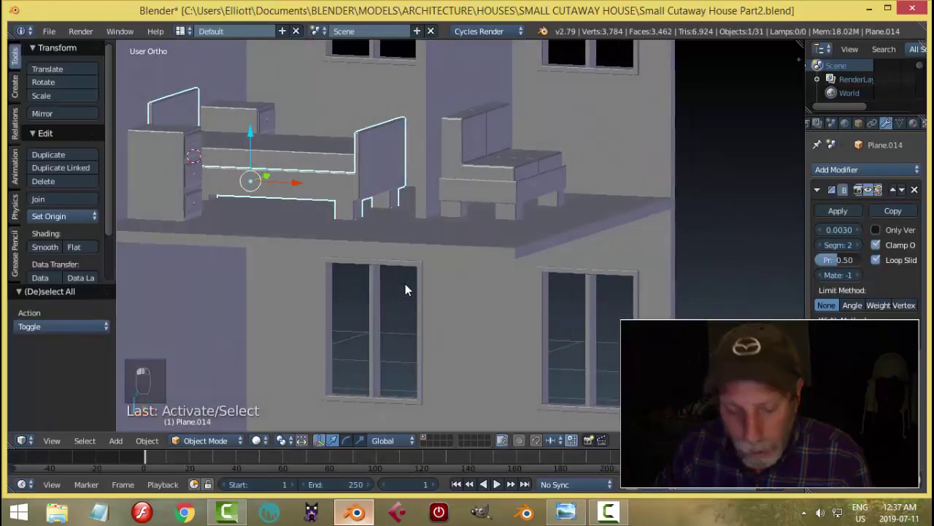
pyautogui.press('s')
pyautogui.press('z')
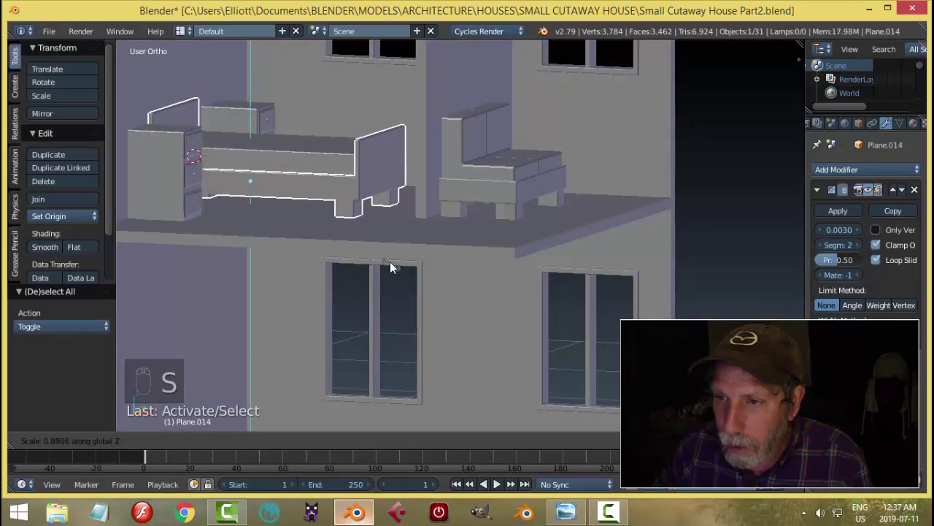
pyautogui.click(390, 265)
pyautogui.press('a')
# Step: Scale the bed frame down further by 0.828 along Z
pyautogui.rightClick(280, 190)
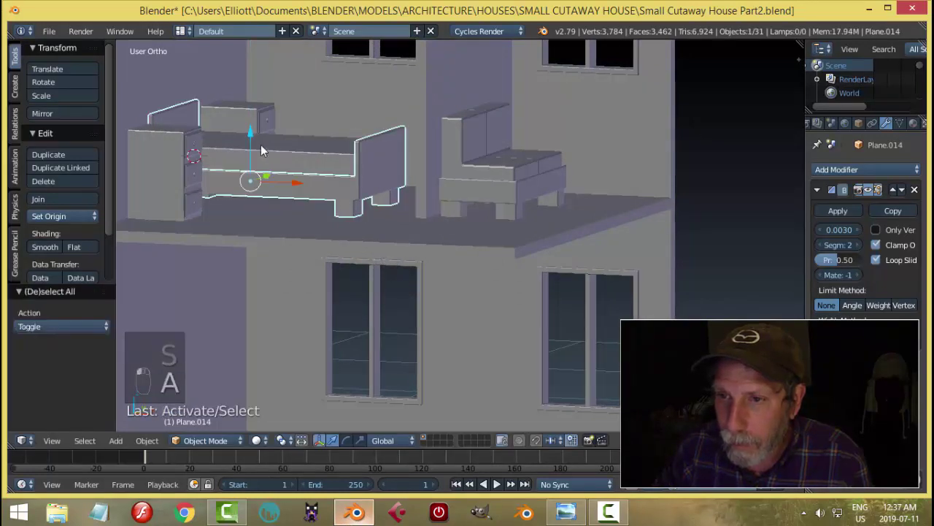
pyautogui.press('s')
pyautogui.press('z')
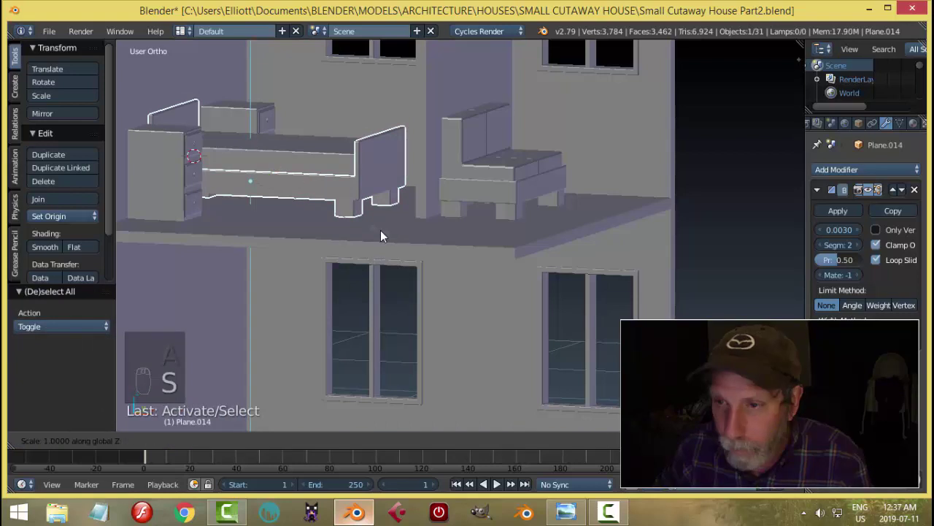
pyautogui.click(361, 212)
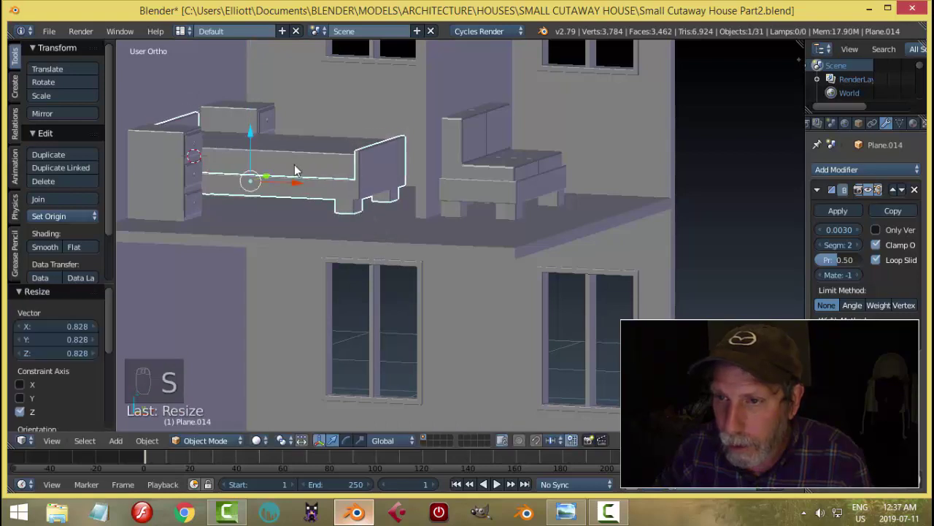
# Step: Lower the bed frame along Z onto the bedroom floor and lower the mattress onto the frame
pyautogui.press('g')
pyautogui.press('z')
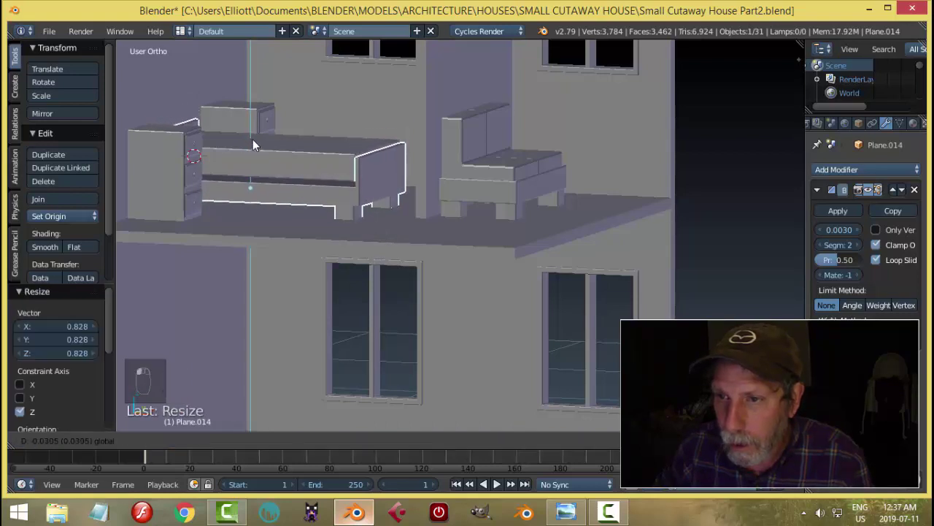
pyautogui.click(253, 138)
pyautogui.press('a')
pyautogui.rightClick(282, 143)
pyautogui.moveTo(288, 176); pyautogui.dragTo(292, 142)
pyautogui.press('a')
# Step: Scale only the sofa base by about 0.74 along Z, lower it onto the upper floor, and clear the selection
pyautogui.rightClick(474, 194)
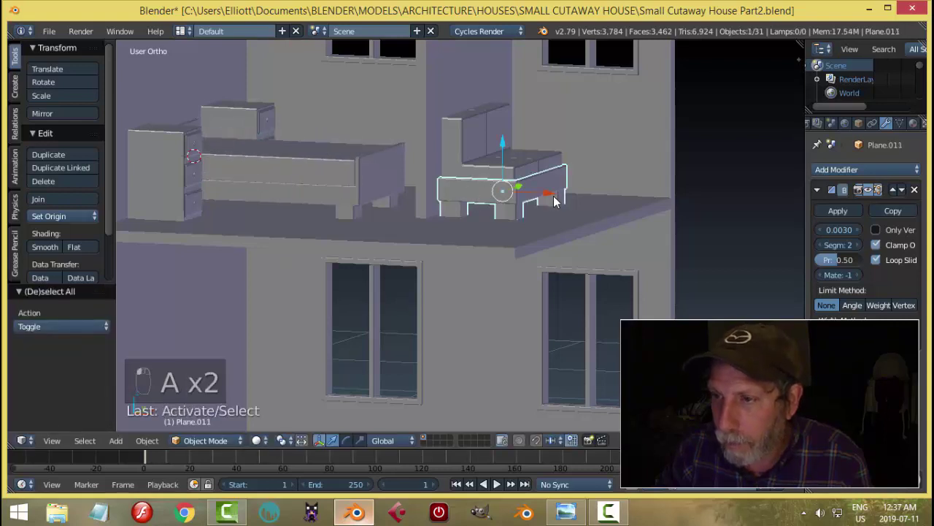
pyautogui.press('s')
pyautogui.press('z')
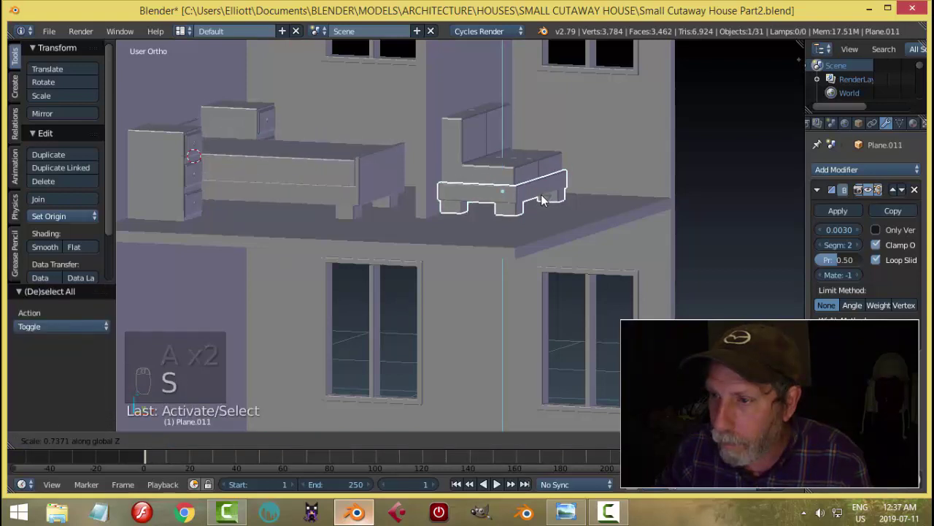
pyautogui.click(542, 200)
pyautogui.moveTo(502, 151); pyautogui.dragTo(503, 154)
pyautogui.press('a')
pyautogui.moveTo(526, 159); pyautogui.dragTo(574, 221, button='middle')
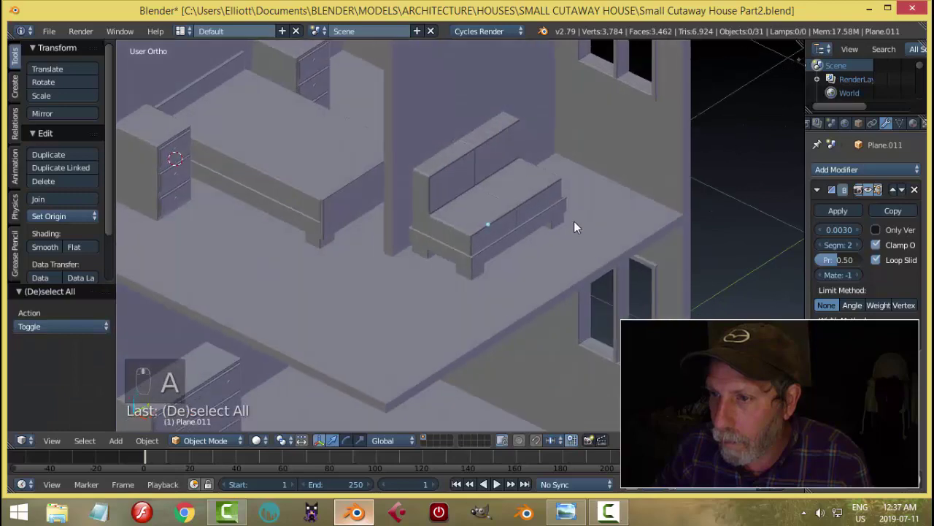
# Step: Open the bed frame's mesh for editing
pyautogui.scroll(-4, 574, 221)
pyautogui.moveTo(514, 221); pyautogui.dragTo(367, 197, button='middle')
pyautogui.scroll(2, 387, 229)
pyautogui.scroll(2, 269, 131)
pyautogui.rightClick(270, 143)
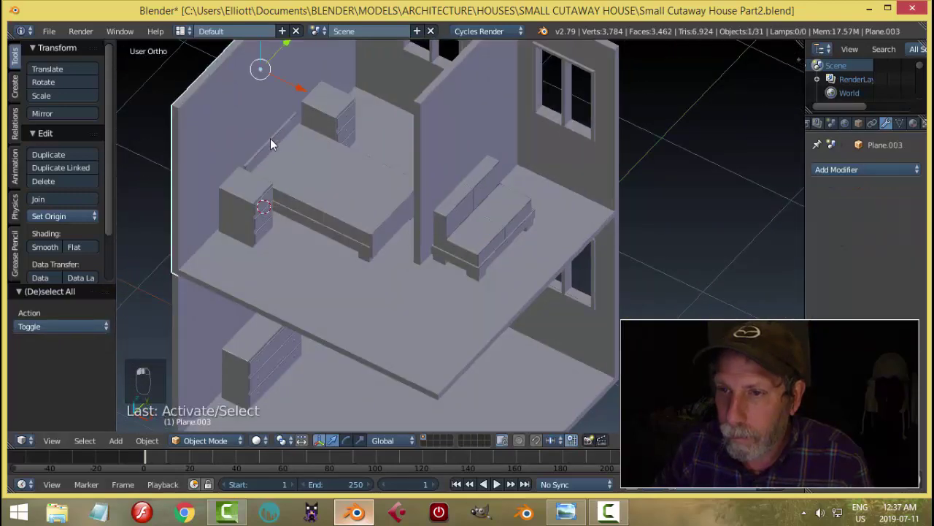
pyautogui.moveTo(314, 175); pyautogui.dragTo(346, 146, button='middle')
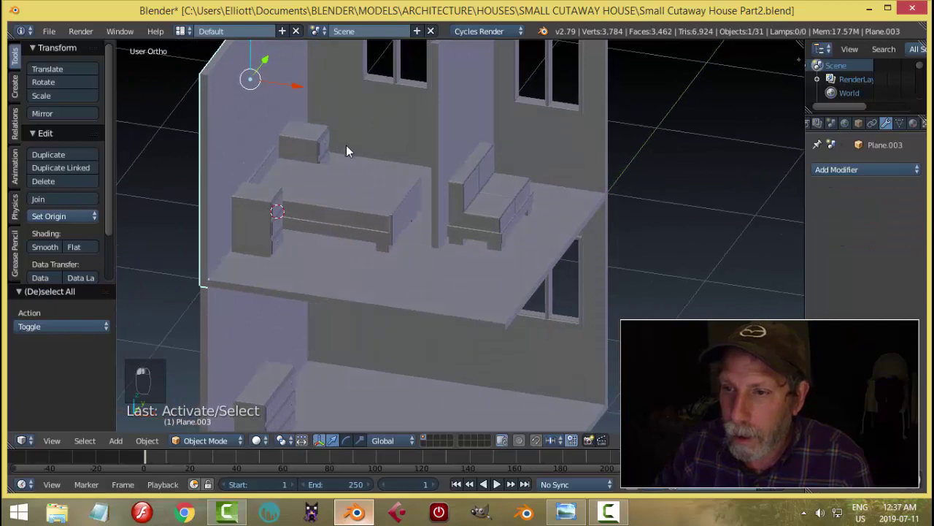
pyautogui.rightClick(278, 162)
pyautogui.press('Tab')
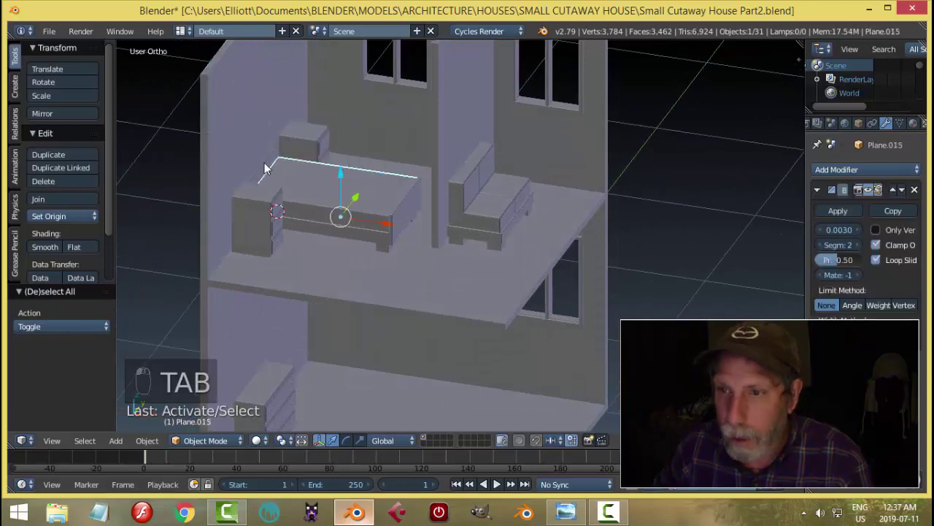
pyautogui.rightClick(269, 168)
pyautogui.press('Tab')
pyautogui.scroll(2, 252, 164)
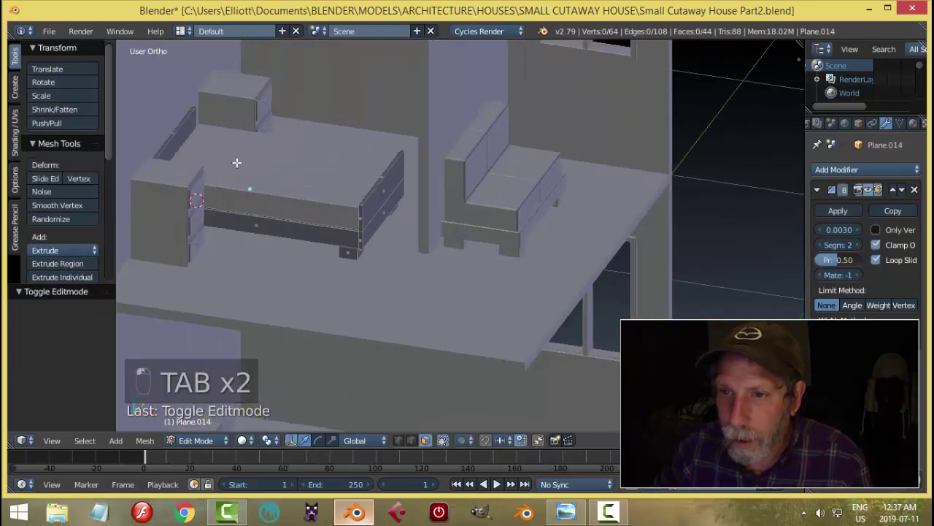
# Step: Raise the top faces of the headboard and footboard together along Z by 0.061 and a further 0.026
pyautogui.rightClick(171, 132)
pyautogui.keyDown('shift'); pyautogui.rightClick(381, 185); pyautogui.keyUp('shift')
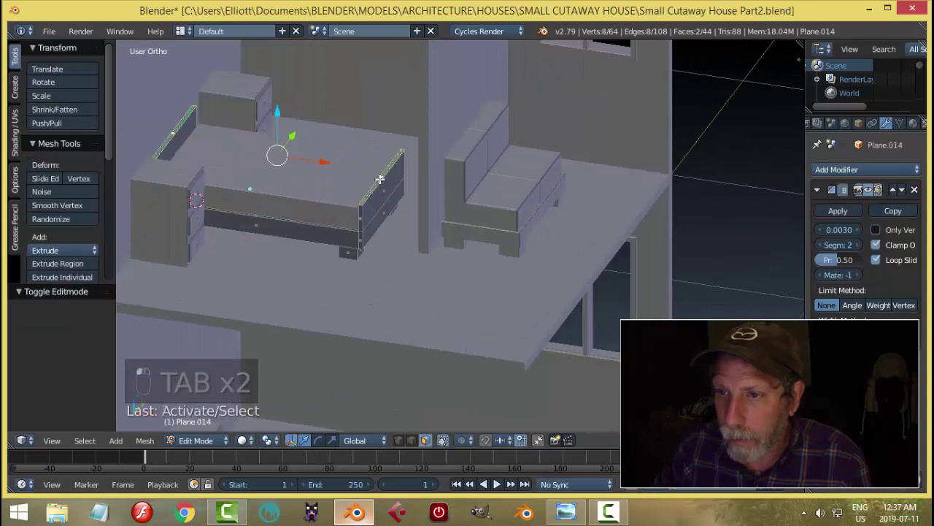
pyautogui.scroll(-2, 372, 190)
pyautogui.moveTo(312, 131); pyautogui.dragTo(316, 120)
pyautogui.moveTo(315, 121); pyautogui.dragTo(322, 166, button='middle')
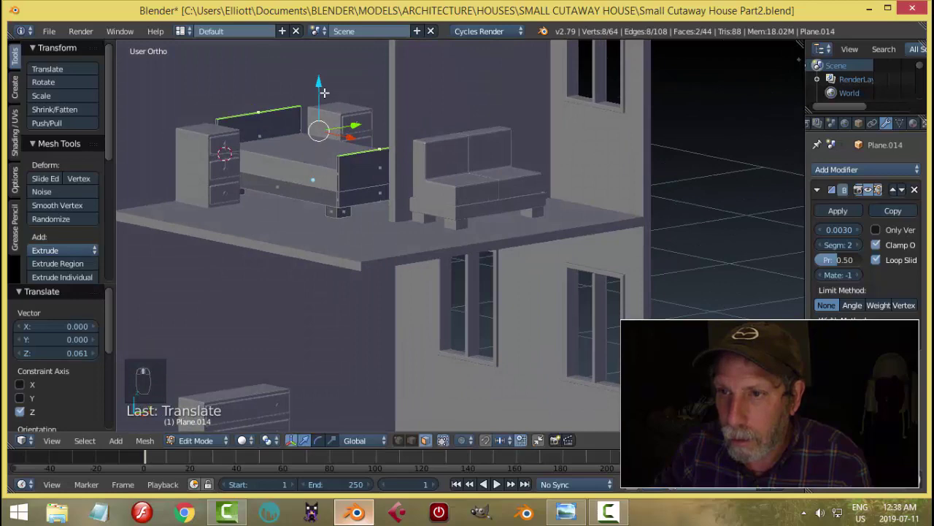
pyautogui.moveTo(318, 86); pyautogui.dragTo(319, 82)
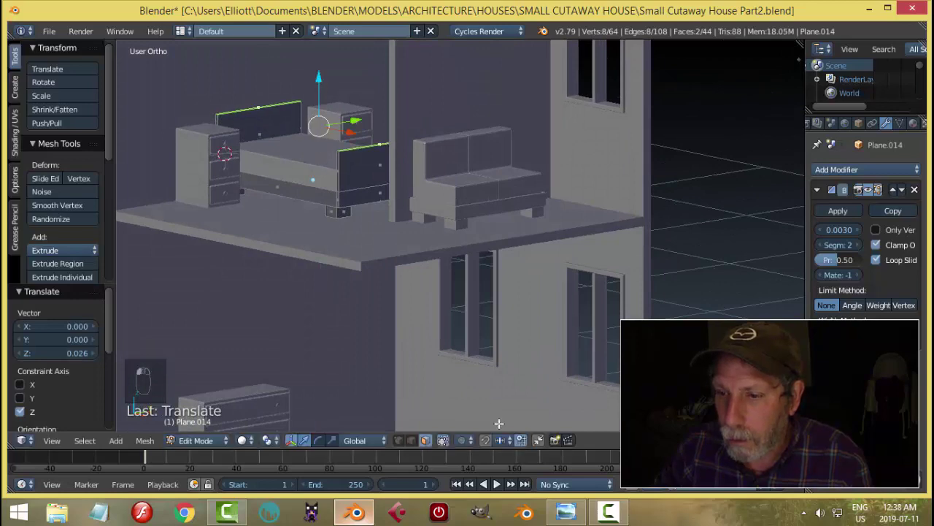
# Step: Check the reference picture, raise only the headboard's top face along Z, and return to Object Mode with nothing selected
pyautogui.click(565, 511)
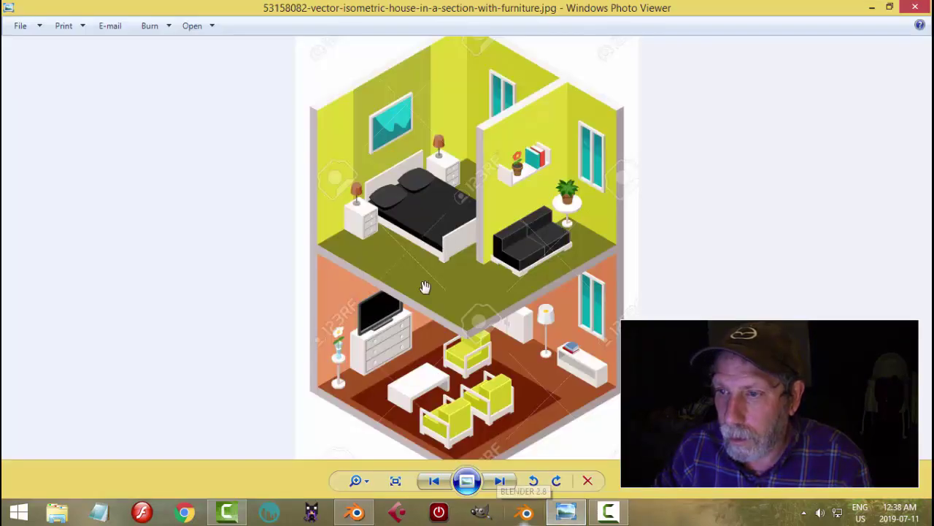
pyautogui.click(355, 511)
pyautogui.press('a')
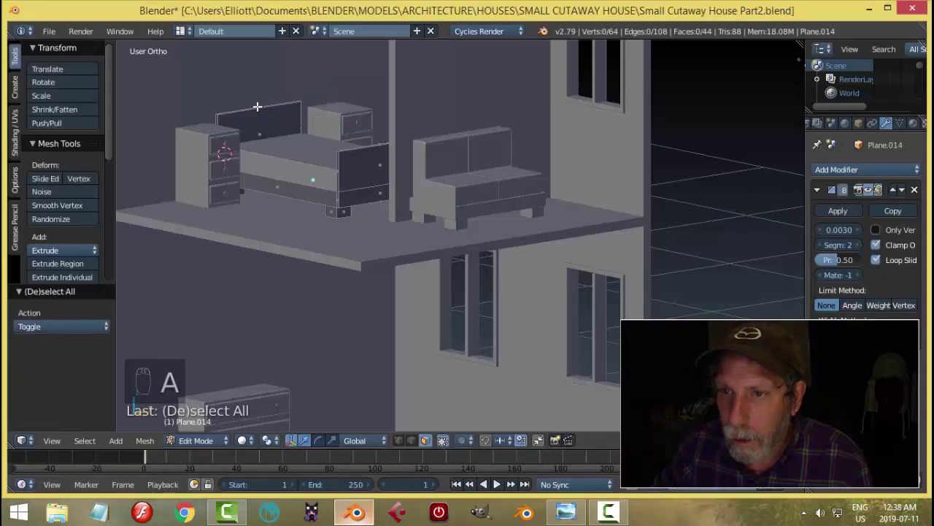
pyautogui.rightClick(288, 140)
pyautogui.scroll(6, 287, 140)
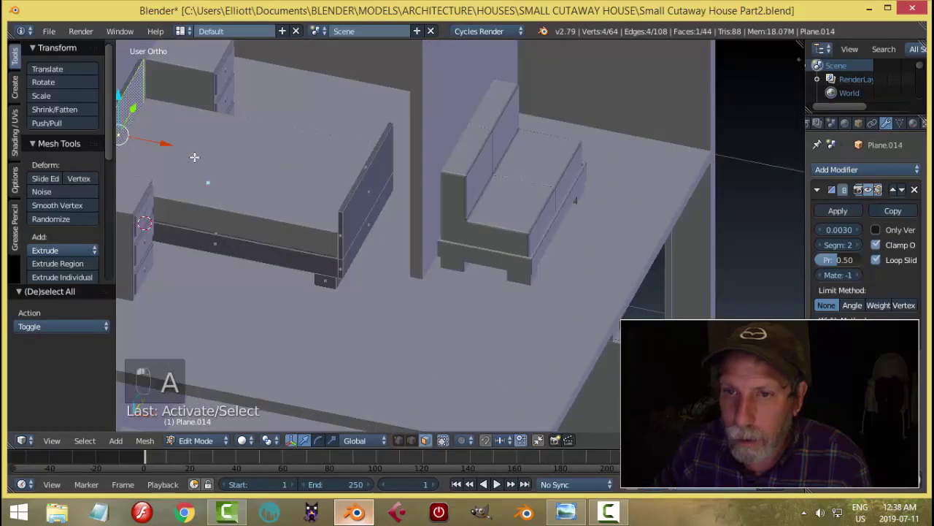
pyautogui.press('a')
pyautogui.keyDown('shift'); pyautogui.moveTo(440, 217); pyautogui.dragTo(453, 222, button='middle'); pyautogui.keyUp('shift')
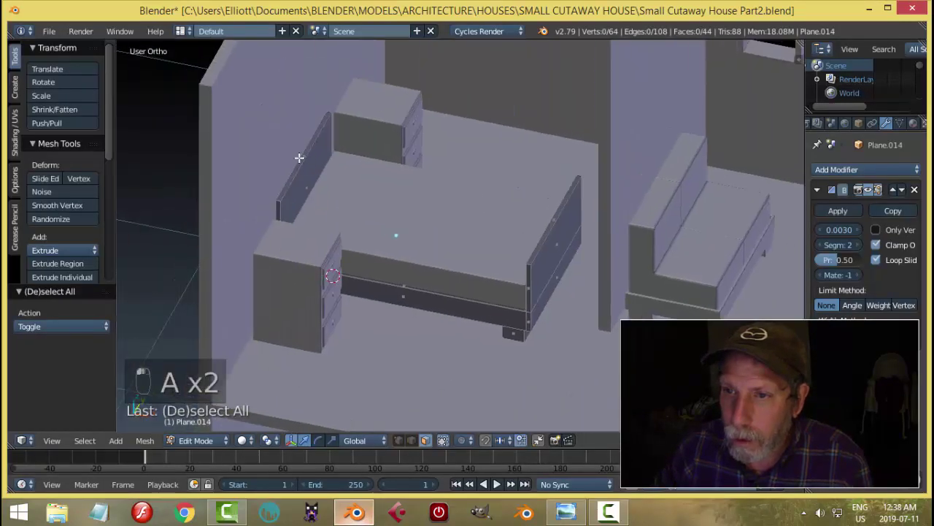
pyautogui.rightClick(306, 154)
pyautogui.moveTo(307, 154); pyautogui.dragTo(398, 200, button='middle')
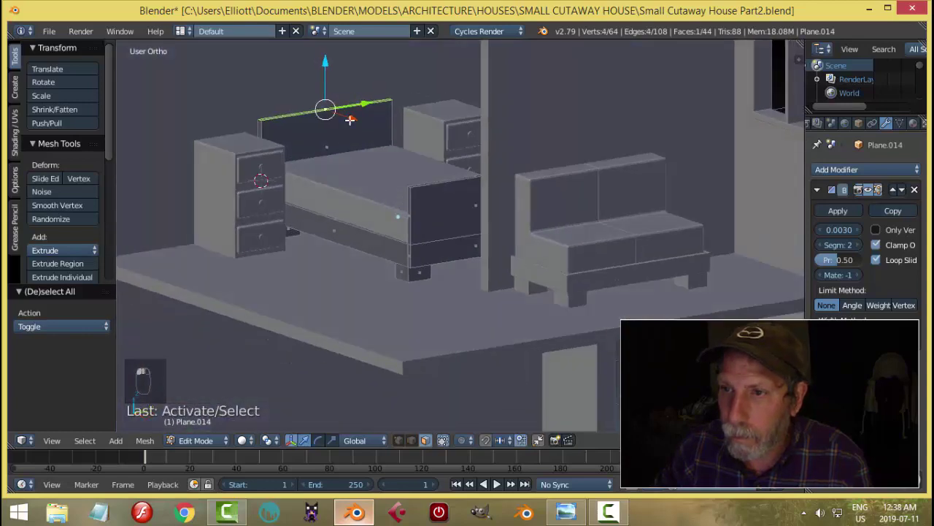
pyautogui.moveTo(330, 68)
pyautogui.mouseDown()
pyautogui.moveTo(329, 29)
pyautogui.moveTo(329, 50)
pyautogui.mouseUp()
pyautogui.press('a')
pyautogui.press('Tab')
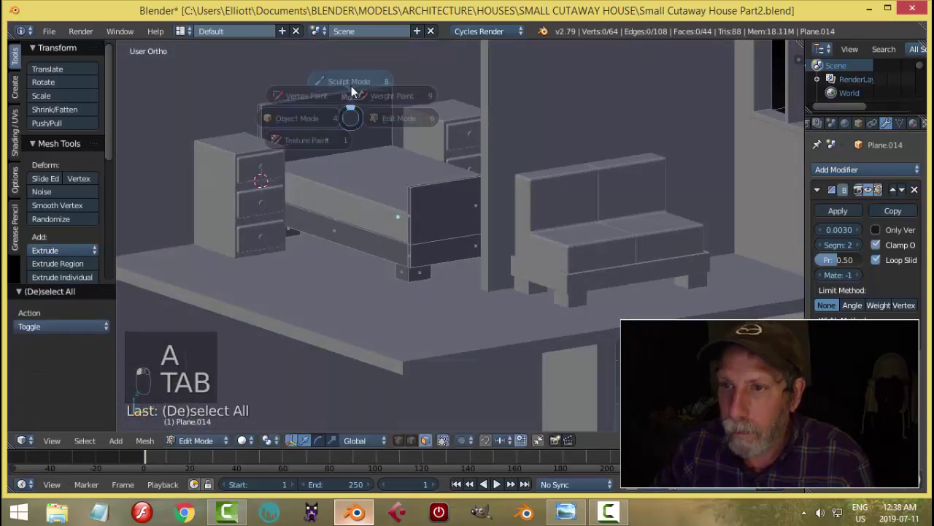
pyautogui.click(234, 109)
pyautogui.press('a')
pyautogui.press('a')
# Step: Review the upstairs furniture from several angles and save the file
pyautogui.scroll(-5, 362, 147)
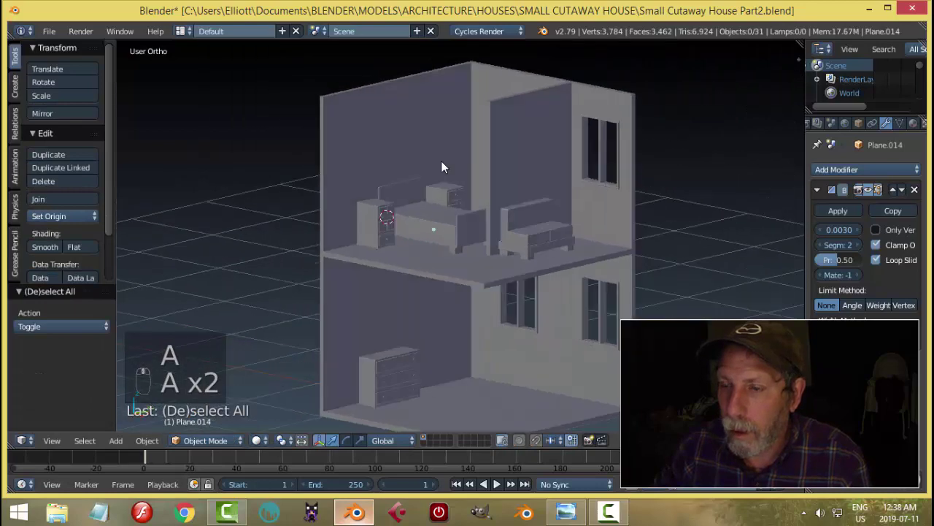
pyautogui.moveTo(441, 160); pyautogui.dragTo(447, 185, button='middle')
pyautogui.scroll(-4, 447, 191)
pyautogui.moveTo(533, 213); pyautogui.dragTo(475, 195, button='middle')
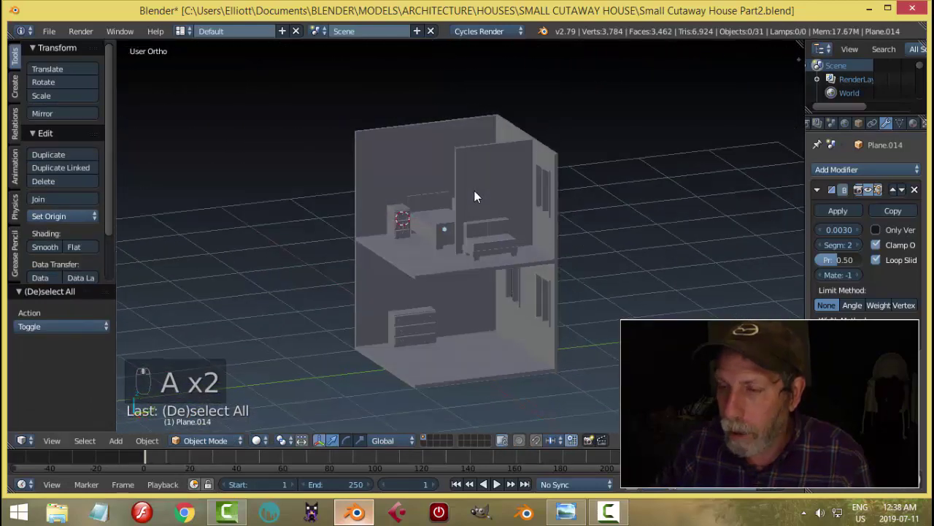
pyautogui.scroll(5, 489, 292)
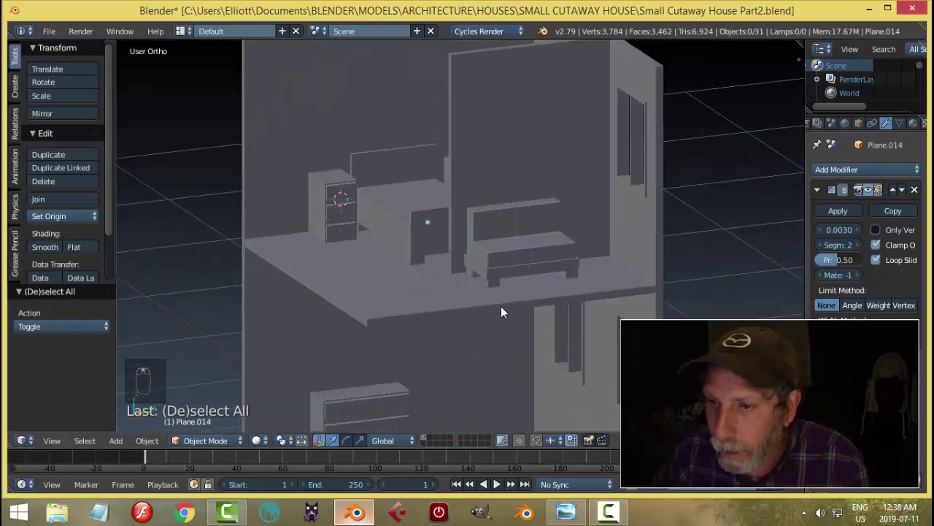
pyautogui.scroll(2, 515, 321)
pyautogui.moveTo(533, 336); pyautogui.dragTo(323, 119, button='middle')
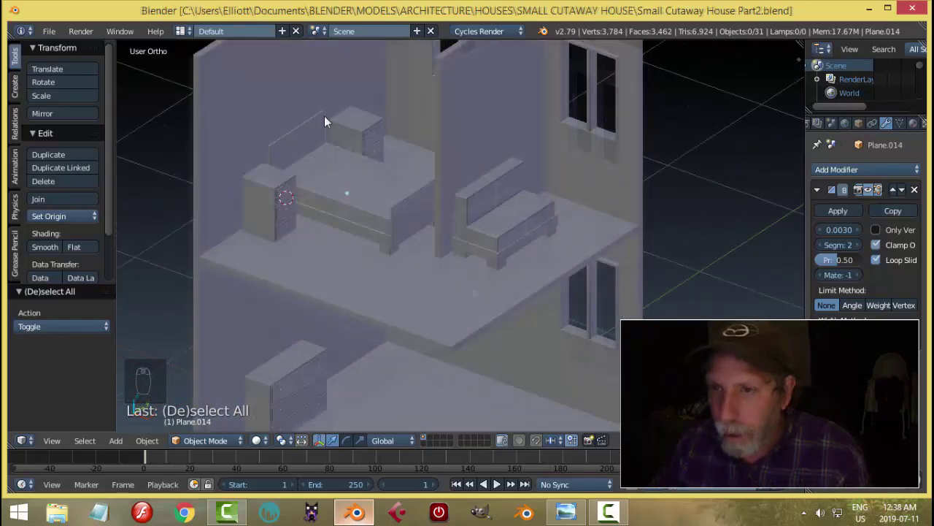
# Step: Duplicate the headboard's front face in the bed frame mesh and move the copy up 0.372 along Z
pyautogui.rightClick(315, 135)
pyautogui.press('Tab')
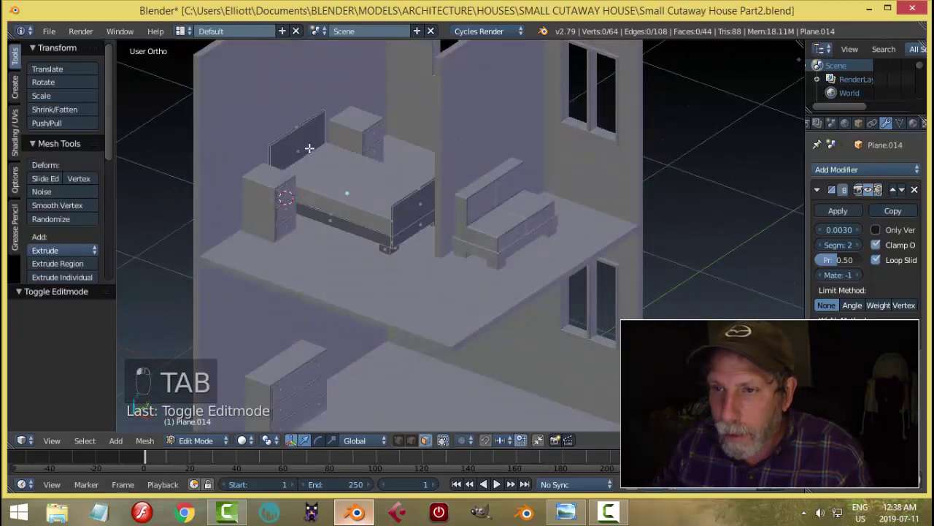
pyautogui.rightClick(309, 149)
pyautogui.moveTo(310, 149); pyautogui.dragTo(361, 165, button='middle')
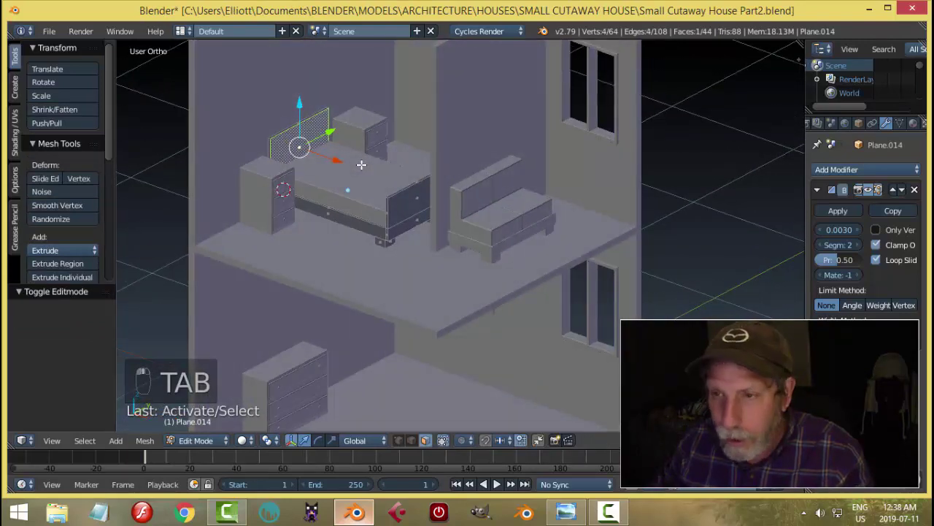
pyautogui.hotkey('shift', 'd')
pyautogui.press('z')
pyautogui.click(299, 91)
# Step: Raise the duplicated face another 0.2 along Z on the bedroom wall and scale it uniformly by 0.801
pyautogui.moveTo(299, 92); pyautogui.dragTo(281, 79, button='middle')
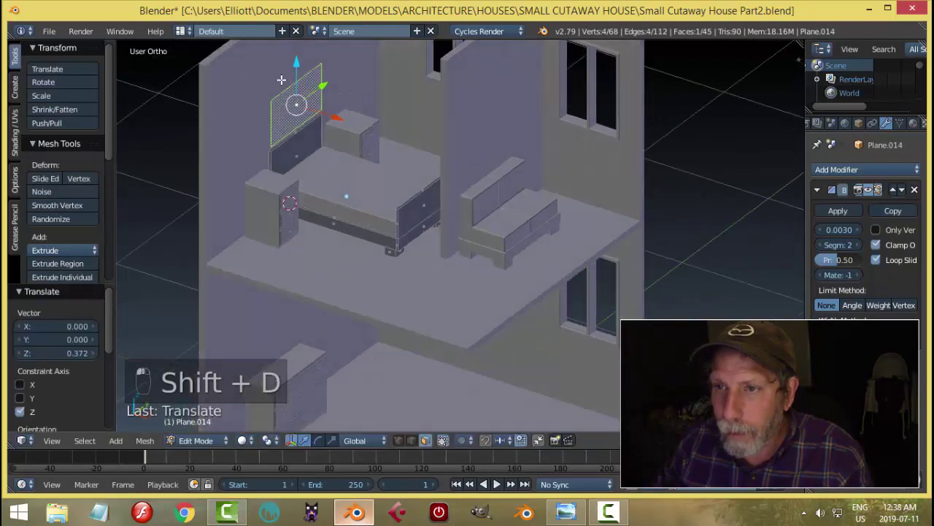
pyautogui.press('s')
pyautogui.press('s')
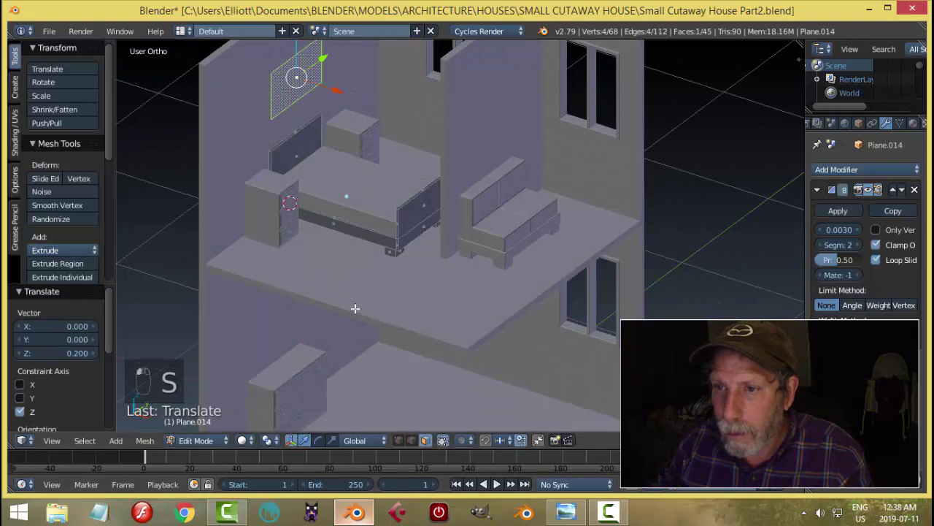
pyautogui.click(378, 230)
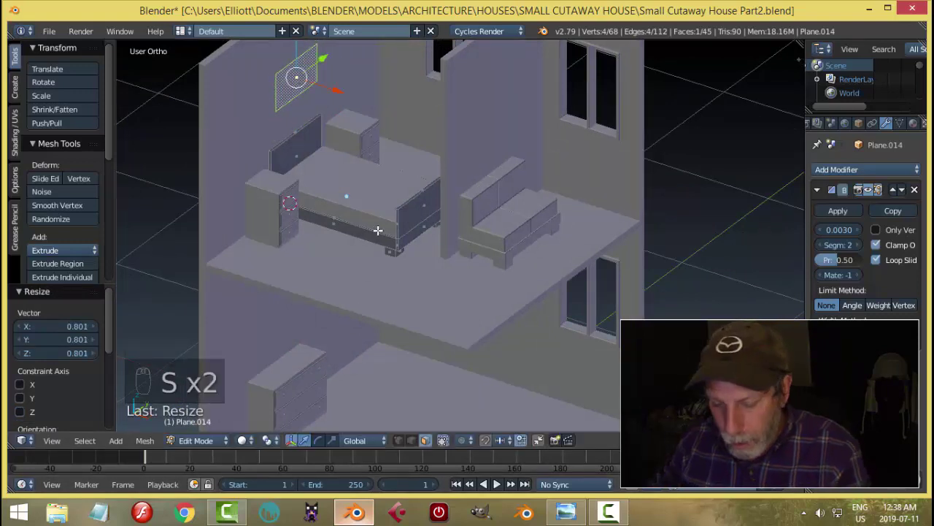
# Step: Separate the duplicated face into its own object and set that object's origin to its geometry
pyautogui.press('p')
pyautogui.click(377, 227)
pyautogui.press('Tab')
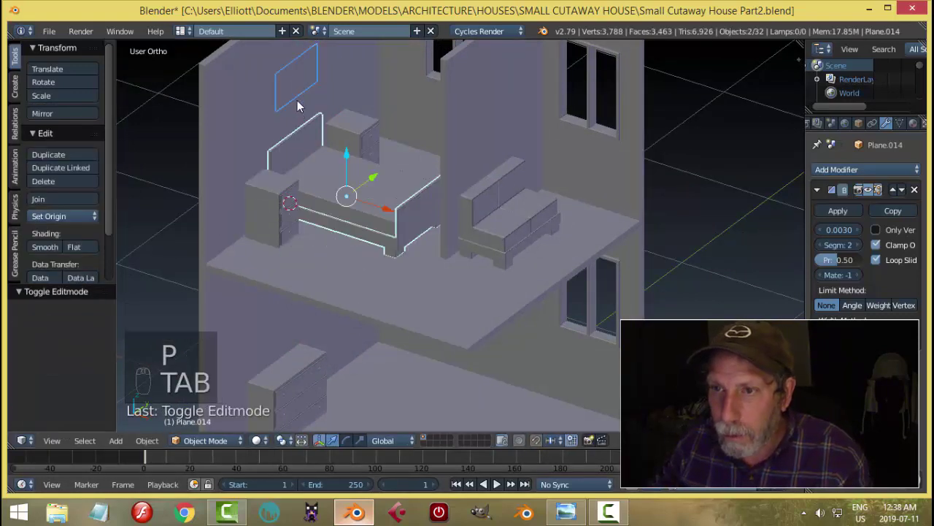
pyautogui.rightClick(291, 80)
pyautogui.click(76, 216)
pyautogui.click(73, 247)
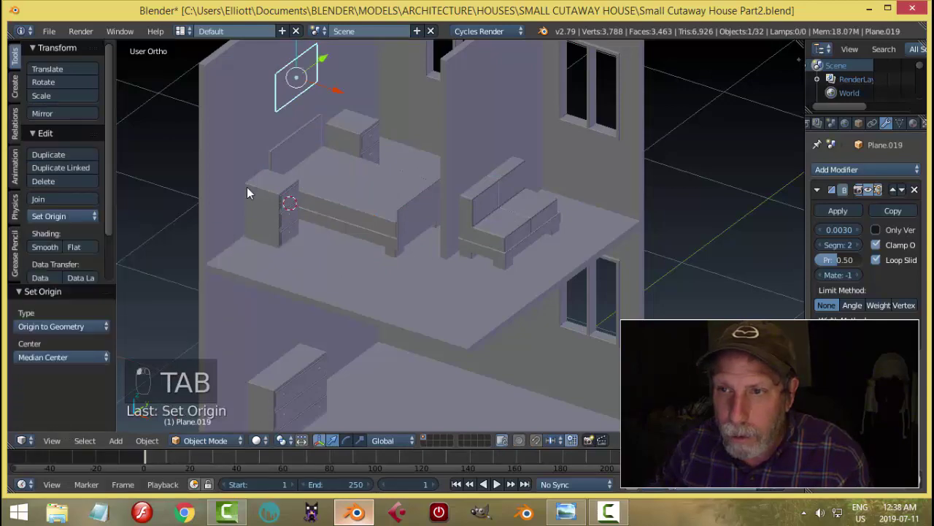
# Step: Check the wall picture's proportions in the reference image and scale the new panel by about 1.06 along Z
pyautogui.moveTo(246, 187); pyautogui.dragTo(322, 165, button='middle')
pyautogui.press('KP_Decimal')
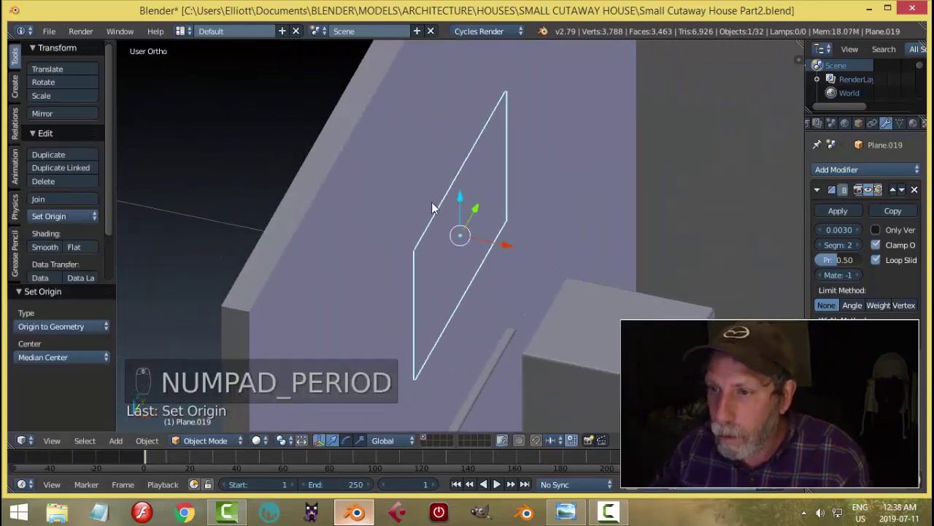
pyautogui.moveTo(434, 204); pyautogui.dragTo(482, 310, button='middle')
pyautogui.click(576, 512)
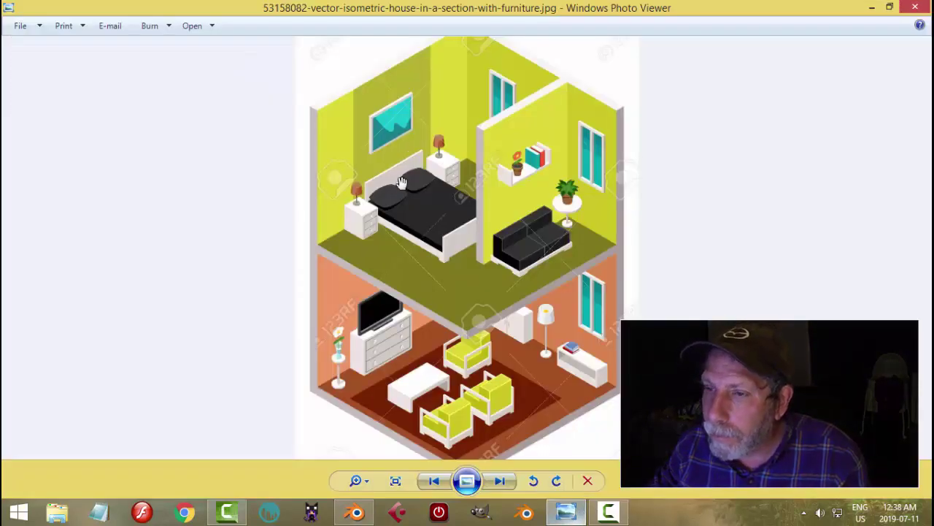
pyautogui.click(356, 512)
pyautogui.moveTo(492, 211); pyautogui.dragTo(567, 176, button='middle')
pyautogui.press('s')
pyautogui.press('z')
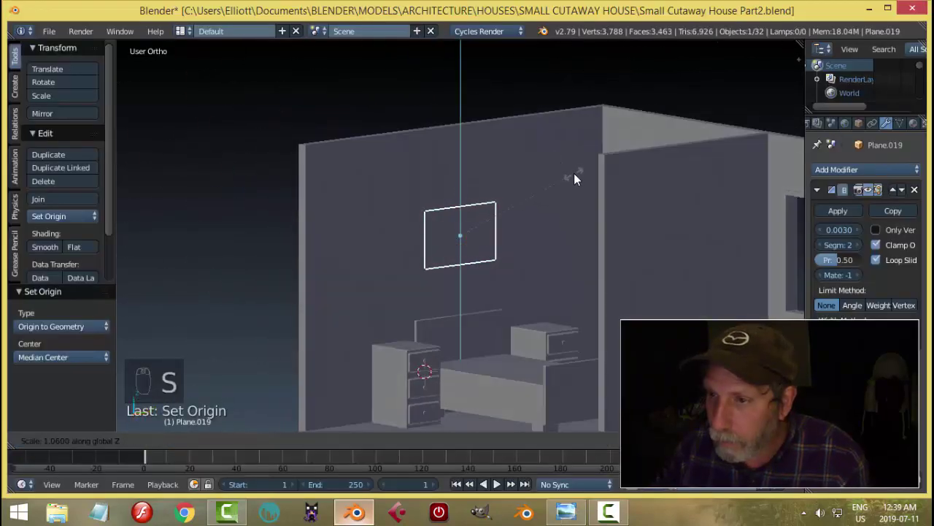
pyautogui.click(576, 171)
# Step: Select the whole wall panel in Edit Mode, recheck the reference picture, and extrude the panel 0.016 out from the wall
pyautogui.press('Tab')
pyautogui.click(618, 232)
pyautogui.press('a')
pyautogui.press('a')
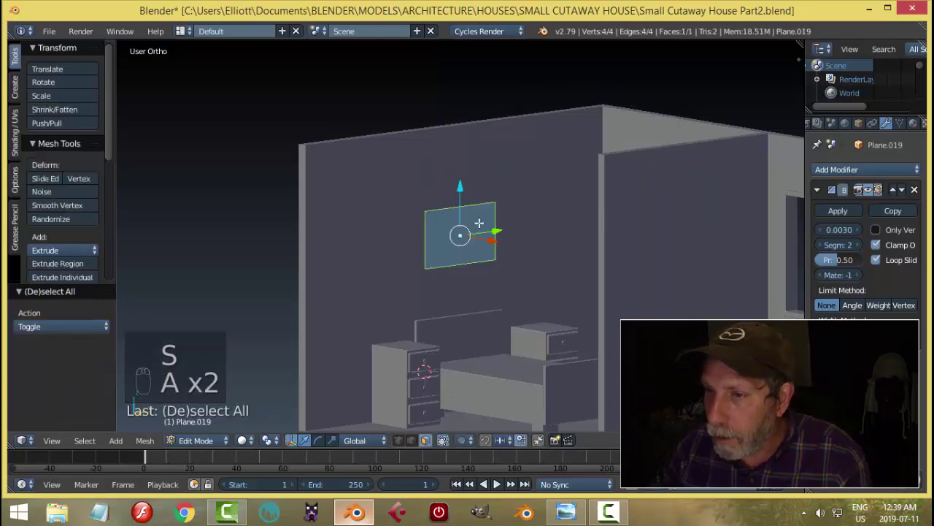
pyautogui.hotkey('alt', 'Tab')
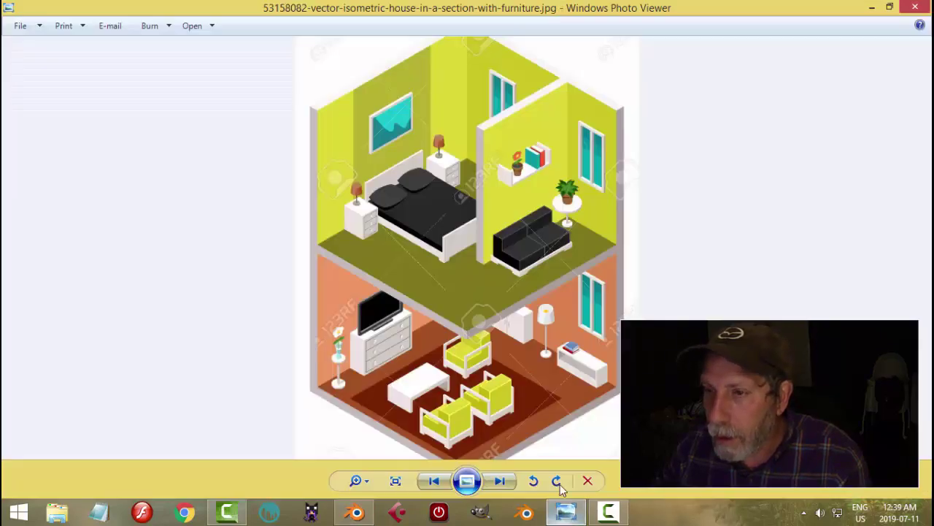
pyautogui.click(355, 514)
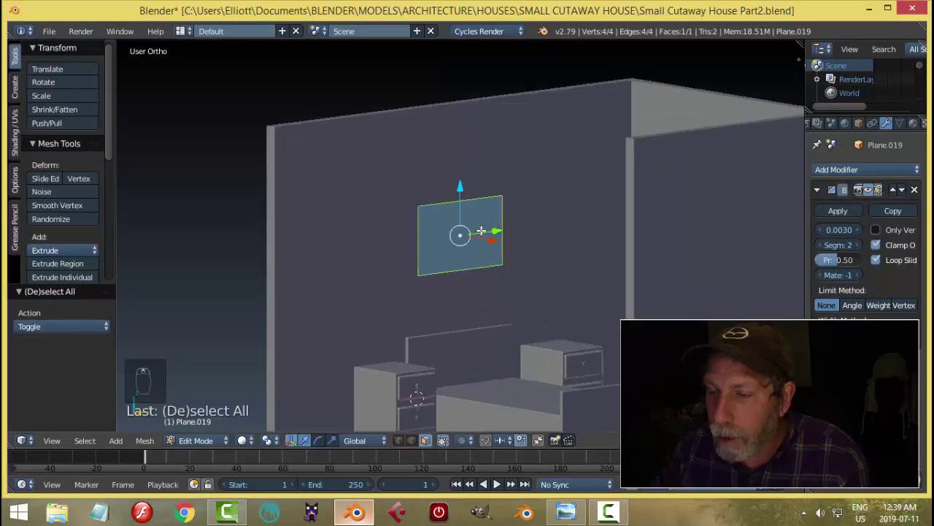
pyautogui.moveTo(555, 292); pyautogui.dragTo(538, 279, button='middle')
pyautogui.press('e')
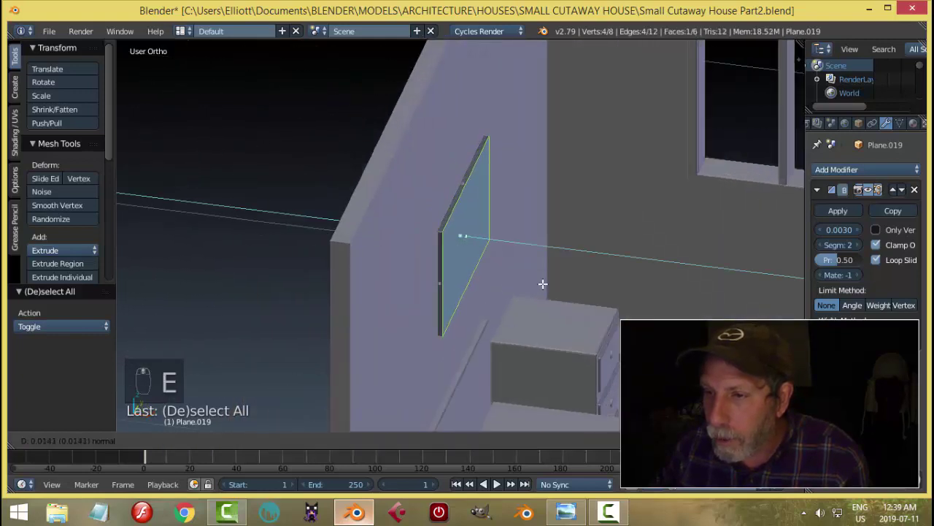
pyautogui.click(545, 281)
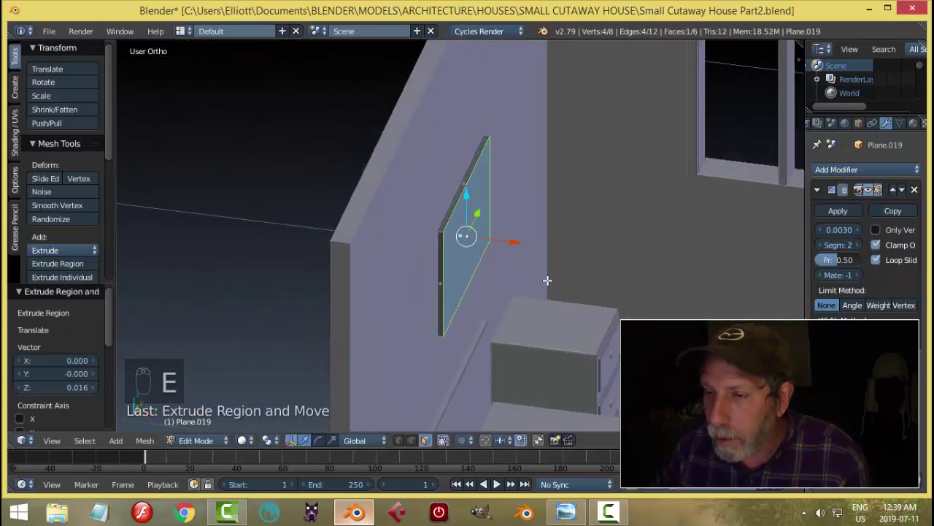
# Step: Inset the front face of the wall panel by 0.0186 and extrude the inset face 0.007 inward to form a picture frame
pyautogui.press('i')
pyautogui.click(627, 259)
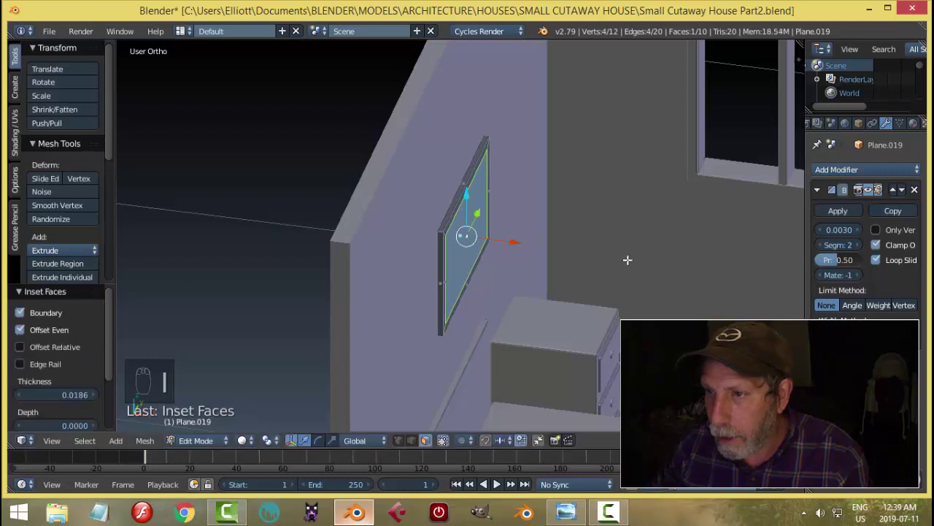
pyautogui.moveTo(627, 259); pyautogui.dragTo(581, 234, button='middle')
pyautogui.press('e')
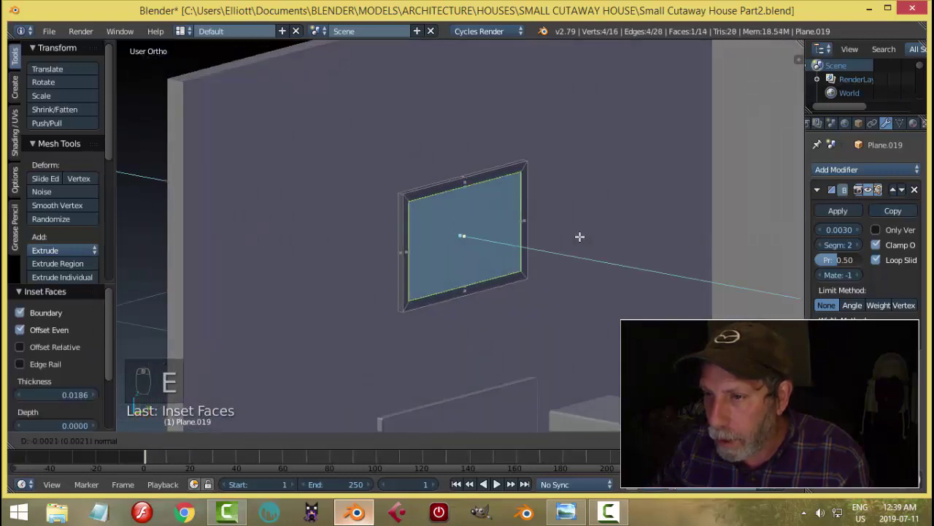
pyautogui.click(579, 235)
pyautogui.press('Tab')
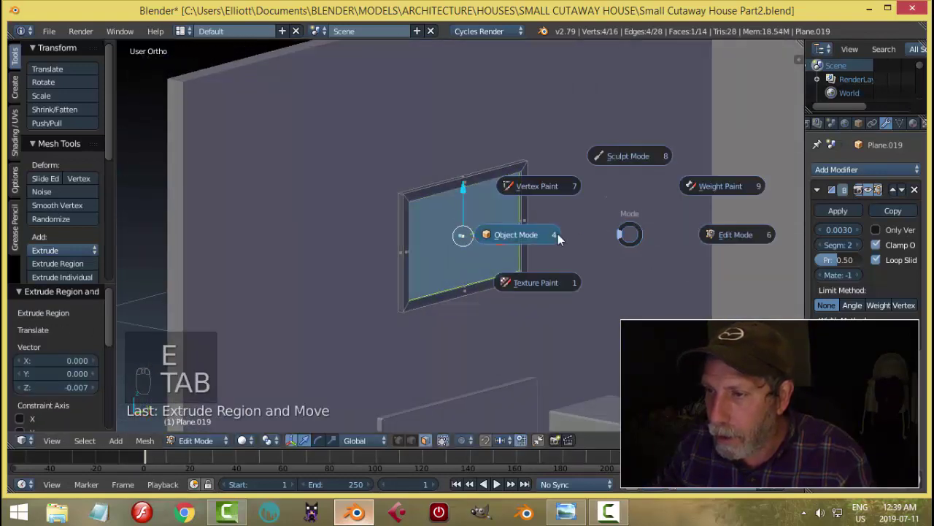
# Step: Nudge the framed picture into place on the bedroom wall above the bed and save the file
pyautogui.press('a')
pyautogui.press('a')
pyautogui.scroll(-3, 583, 229)
pyautogui.moveTo(545, 221); pyautogui.dragTo(465, 233, button='middle')
pyautogui.rightClick(465, 233)
pyautogui.moveTo(511, 248); pyautogui.dragTo(503, 244)
pyautogui.moveTo(539, 246); pyautogui.dragTo(572, 250, button='middle')
pyautogui.press('a')
pyautogui.scroll(2, 474, 226)
pyautogui.moveTo(474, 226); pyautogui.dragTo(541, 292)
pyautogui.rightClick(541, 292)
pyautogui.moveTo(541, 292); pyautogui.dragTo(511, 248, button='middle')
pyautogui.moveTo(510, 243); pyautogui.dragTo(511, 271)
pyautogui.press('a')
pyautogui.scroll(-3, 525, 266)
pyautogui.moveTo(511, 270); pyautogui.dragTo(527, 373, button='middle')
pyautogui.scroll(2, 581, 240)
pyautogui.hotkey('ctrl', 's')
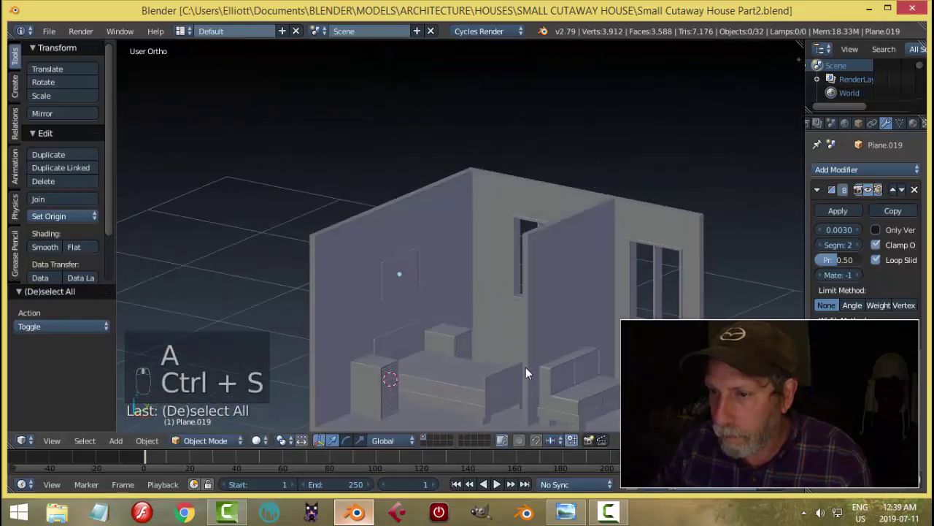
# Step: Duplicate the top face of the sofa backrest section nearest the window wall and raise the copy 0.35 along Z
pyautogui.click(566, 511)
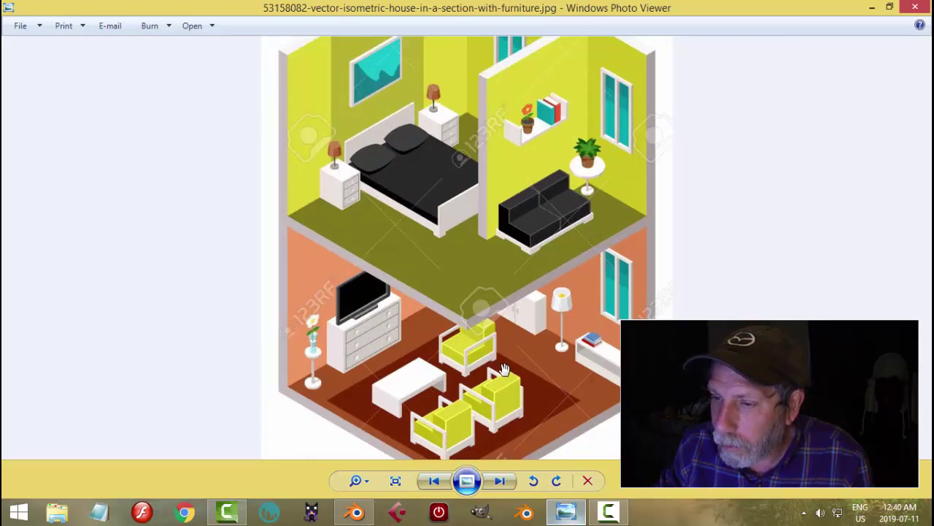
pyautogui.click(356, 513)
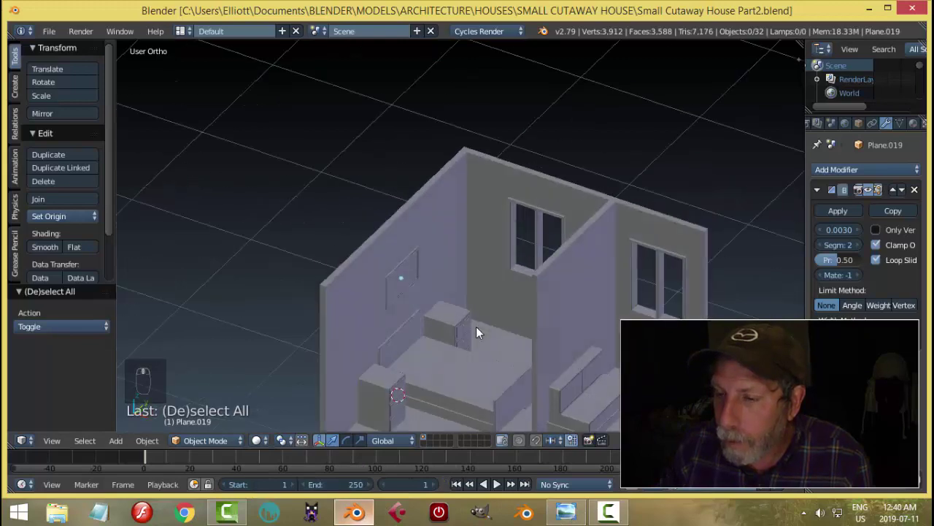
pyautogui.moveTo(508, 354); pyautogui.dragTo(620, 242, button='middle')
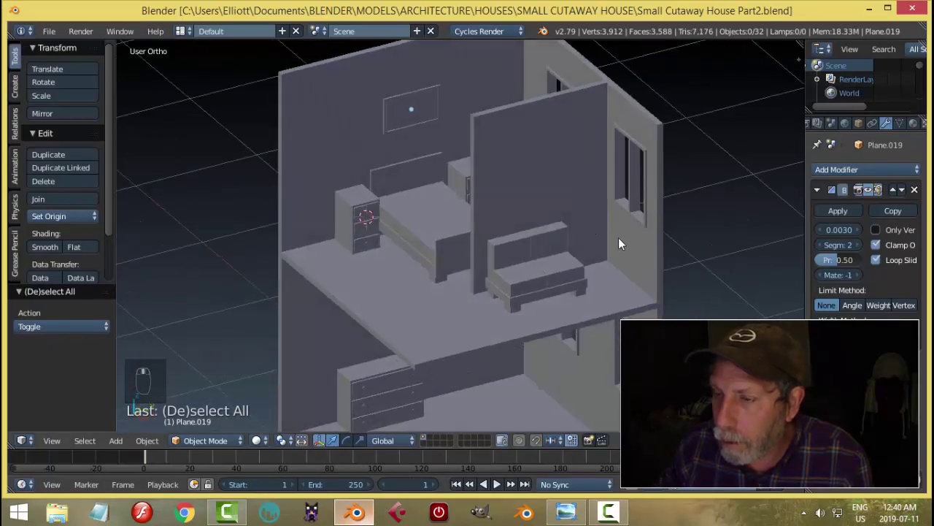
pyautogui.scroll(2, 537, 291)
pyautogui.rightClick(512, 263)
pyautogui.press('Tab')
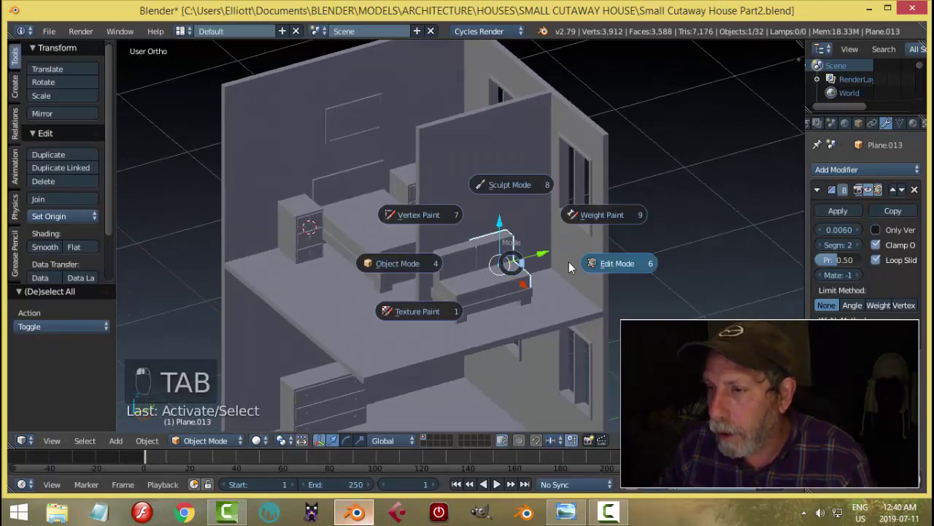
pyautogui.scroll(3, 523, 254)
pyautogui.rightClick(515, 236)
pyautogui.moveTo(515, 236); pyautogui.dragTo(579, 276, button='middle')
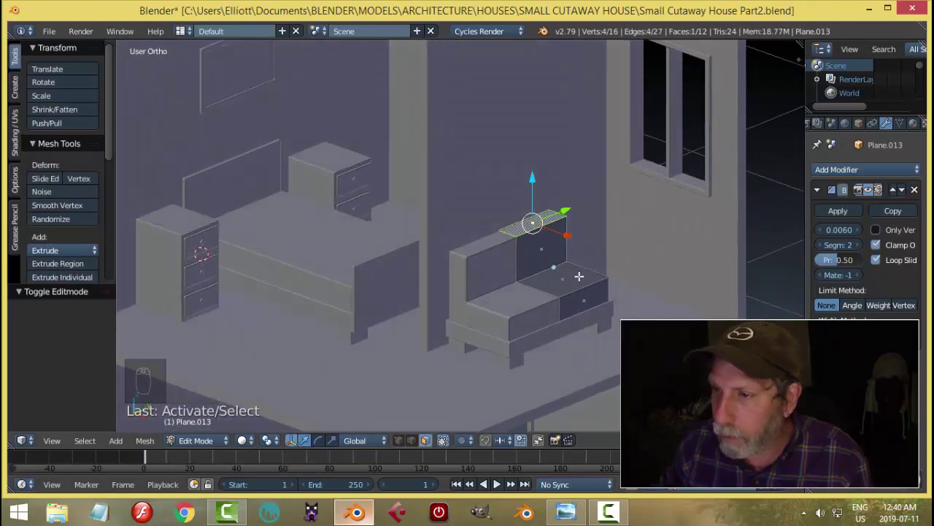
pyautogui.hotkey('shift', 'd')
pyautogui.click(562, 152)
# Step: Separate the duplicated face into its own object and set its origin to geometry
pyautogui.moveTo(562, 152); pyautogui.dragTo(561, 156, button='middle')
pyautogui.press('p')
pyautogui.click(558, 156)
pyautogui.press('Tab')
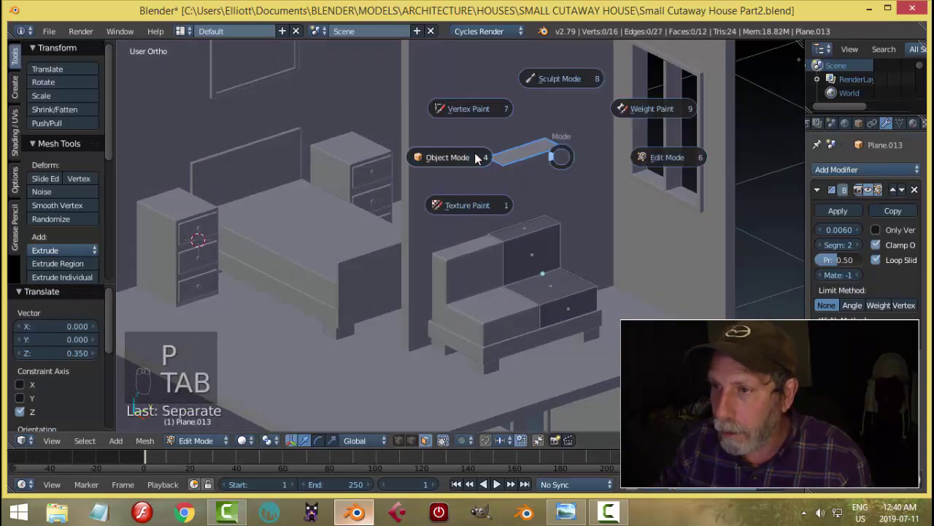
pyautogui.click(476, 158)
pyautogui.rightClick(524, 150)
pyautogui.click(73, 216)
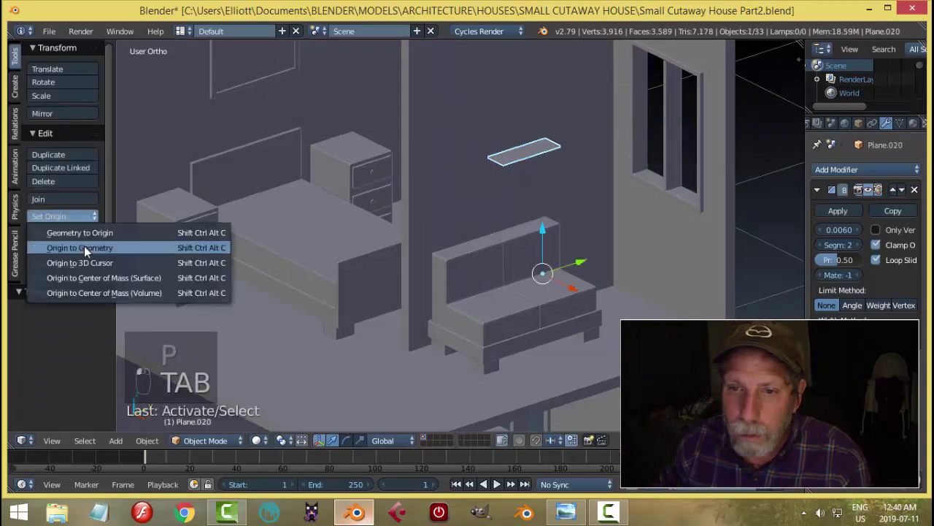
pyautogui.click(84, 248)
# Step: Check the wall shelf in the reference picture and scale the separated face by 1.414 along X
pyautogui.keyDown('shift'); pyautogui.moveTo(479, 229); pyautogui.dragTo(482, 246, button='middle'); pyautogui.keyUp('shift')
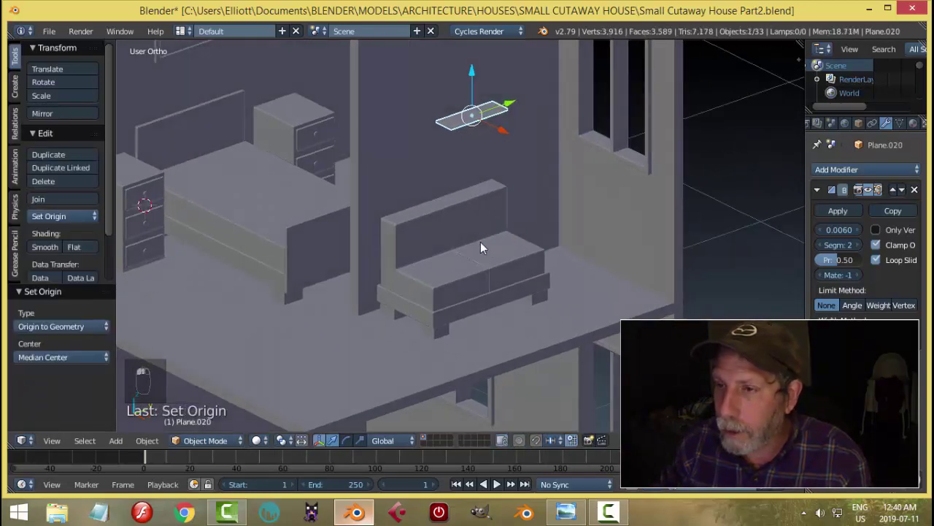
pyautogui.click(573, 512)
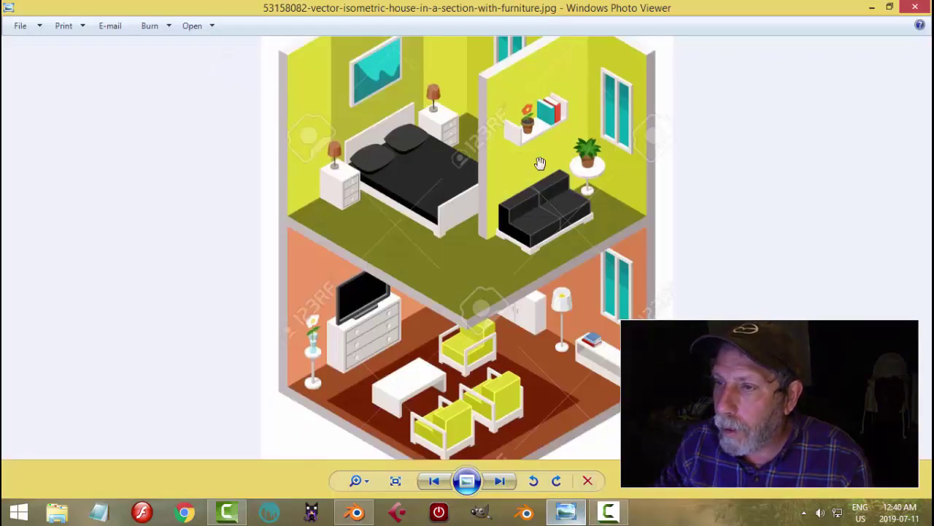
pyautogui.click(355, 512)
pyautogui.scroll(2, 558, 206)
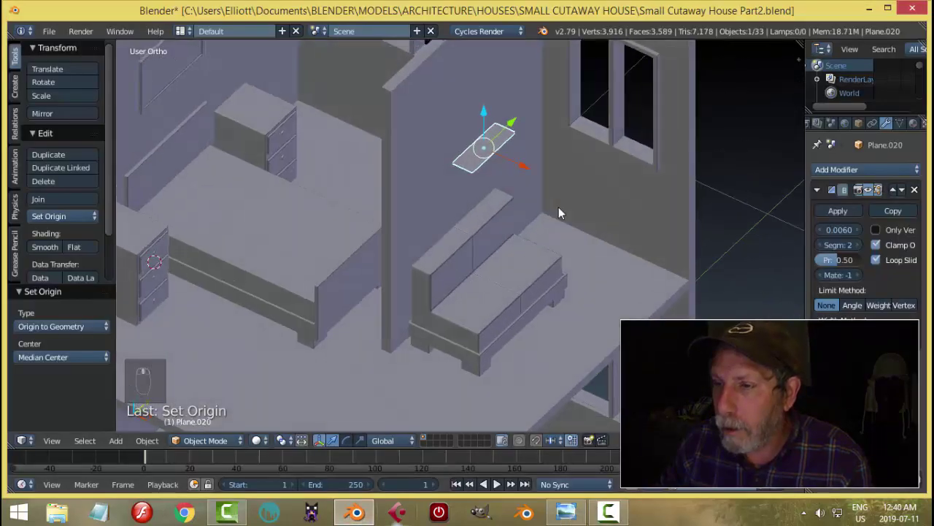
pyautogui.press('Tab')
pyautogui.click(595, 207)
pyautogui.press('a')
pyautogui.press('a')
pyautogui.scroll(1, 584, 201)
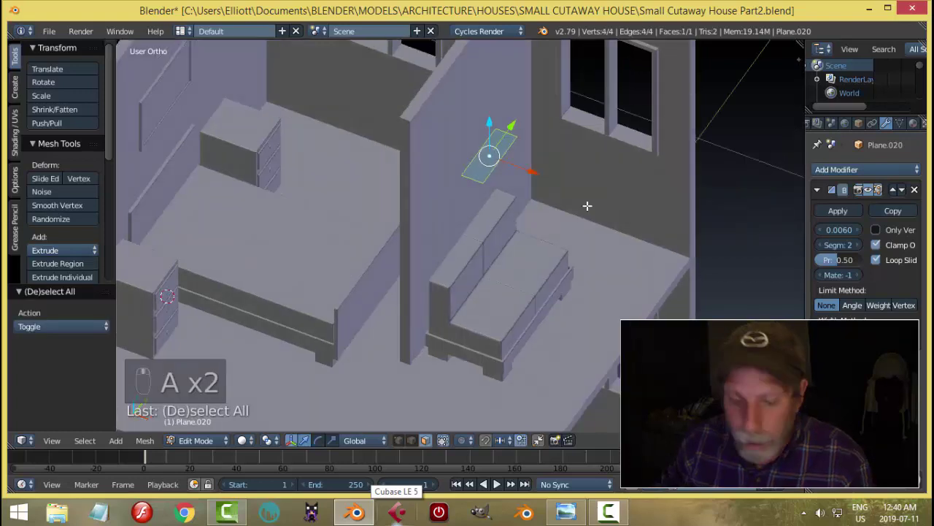
pyautogui.press('s')
pyautogui.press('x')
pyautogui.click(615, 247)
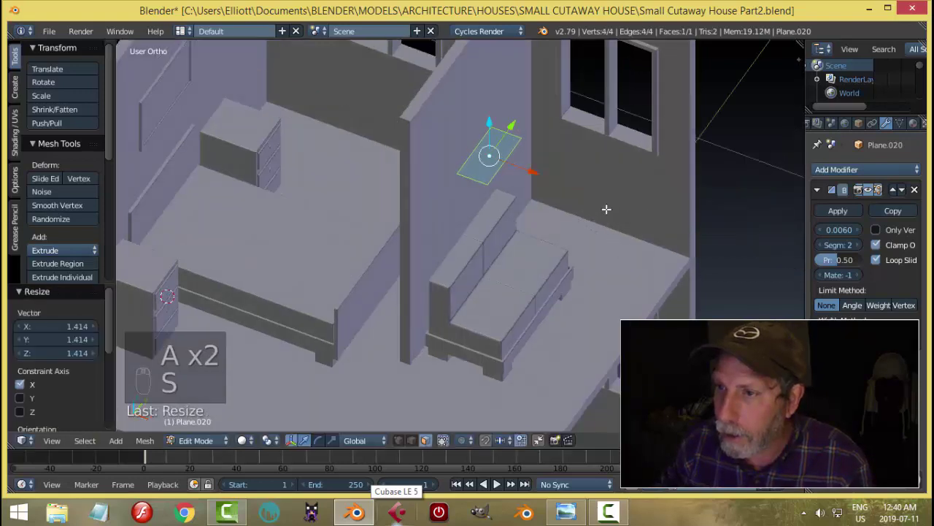
# Step: Scale the shelf face by 1.53 along Y and compare its proportions with the reference picture
pyautogui.moveTo(606, 209); pyautogui.dragTo(547, 202, button='middle')
pyautogui.press('s')
pyautogui.press('y')
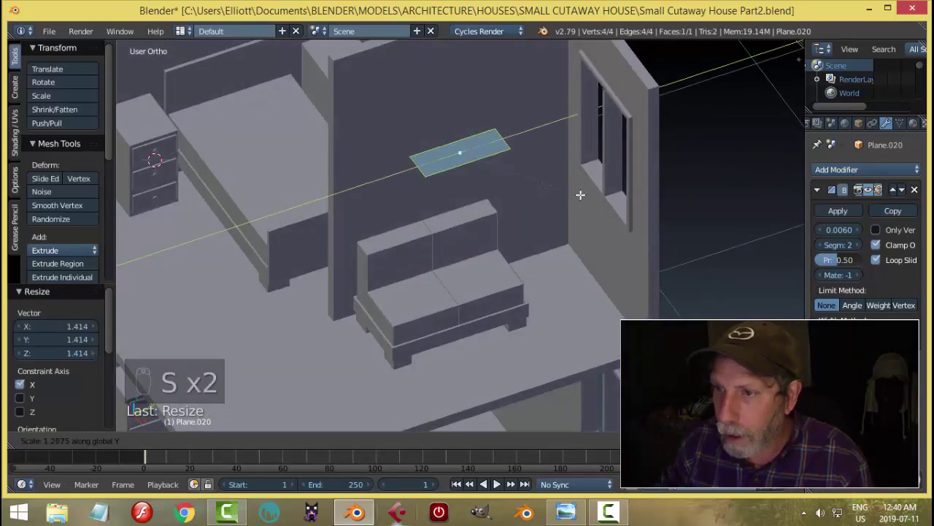
pyautogui.click(606, 187)
pyautogui.scroll(-3, 555, 221)
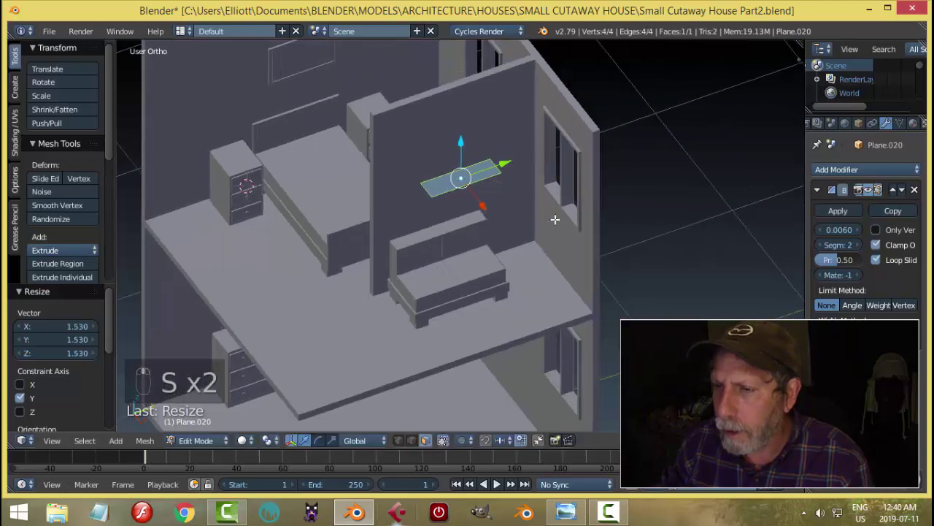
pyautogui.moveTo(555, 217); pyautogui.dragTo(567, 175, button='middle')
pyautogui.scroll(3, 571, 213)
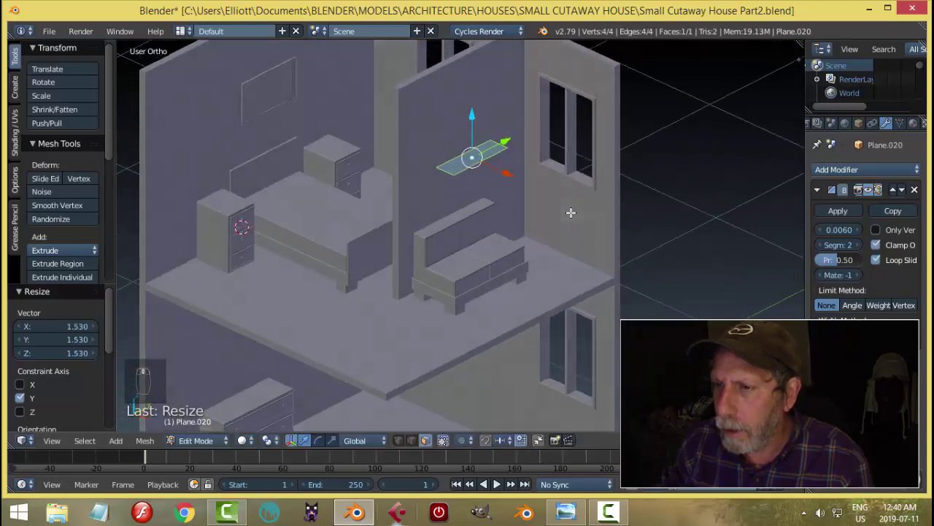
pyautogui.click(567, 511)
pyautogui.click(356, 512)
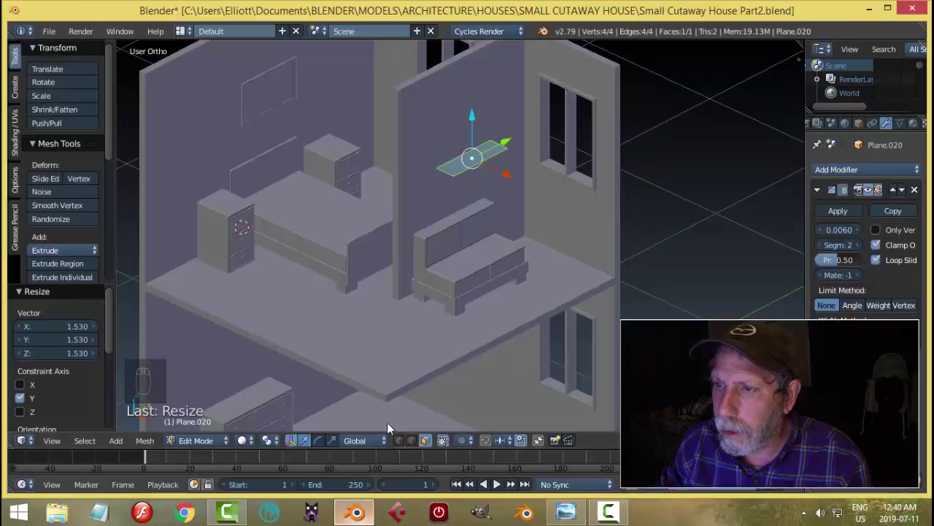
# Step: Select the two short end edges of the shelf in edge mode and extrude them up 0.123 along Z
pyautogui.press('a')
pyautogui.hotkey('ctrl', 'Tab')
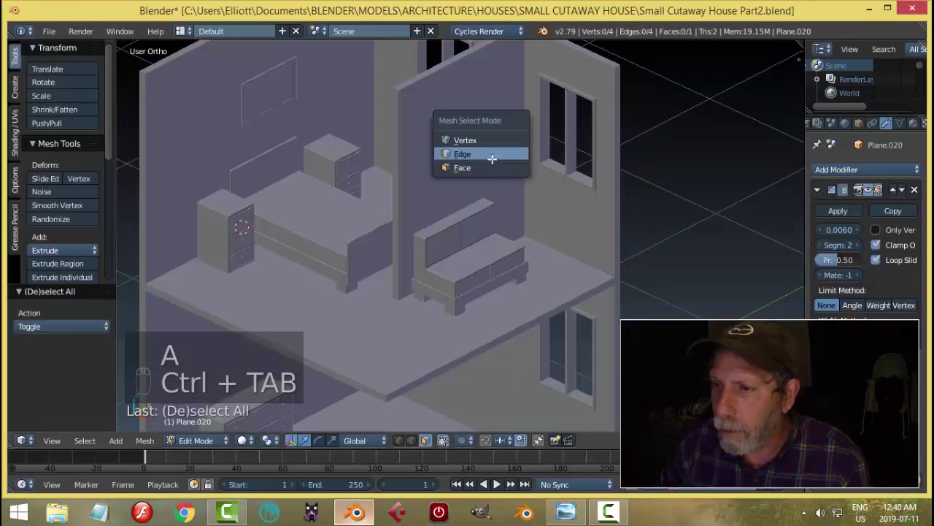
pyautogui.click(485, 150)
pyautogui.rightClick(444, 167)
pyautogui.moveTo(511, 146); pyautogui.dragTo(504, 167, button='middle')
pyautogui.press('e')
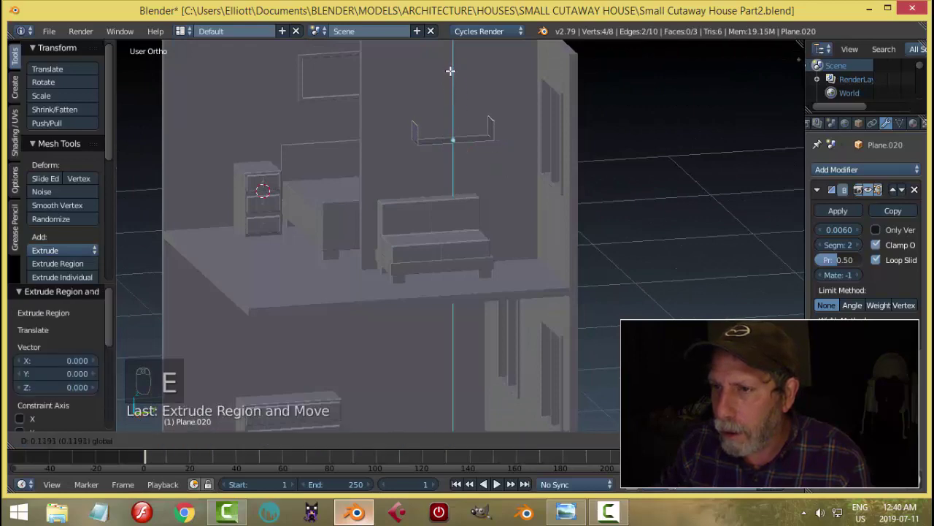
pyautogui.click(450, 71)
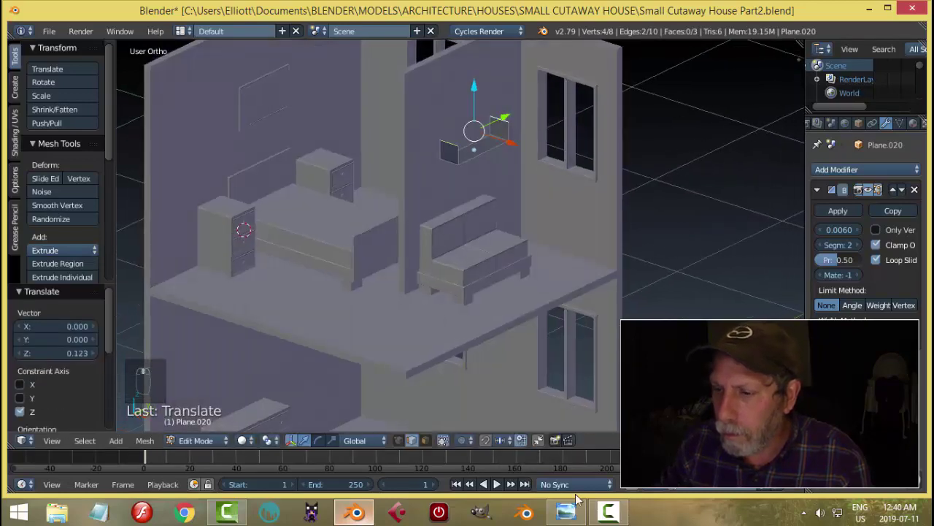
# Step: Recheck the reference picture, add a Solidify modifier to the shelf, and place it above the Bevel modifier
pyautogui.click(566, 511)
pyautogui.click(356, 511)
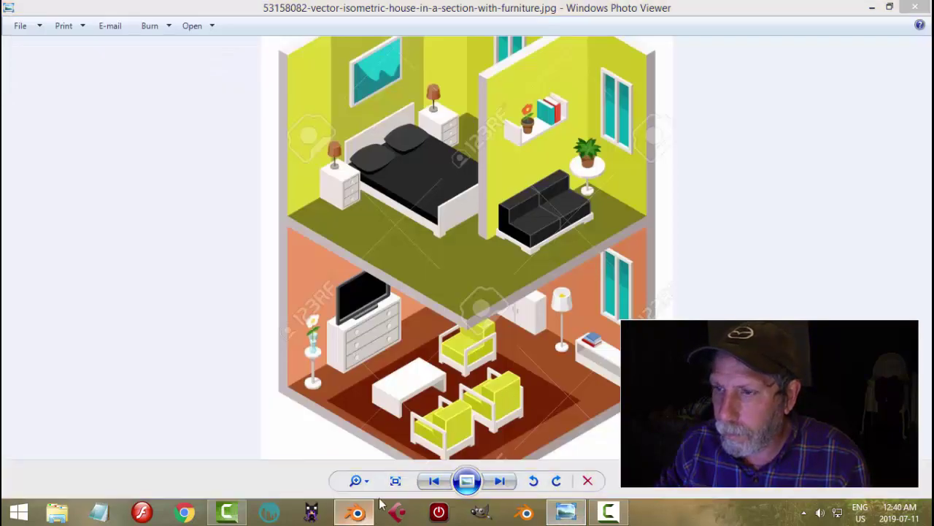
pyautogui.press('Tab')
pyautogui.click(422, 305)
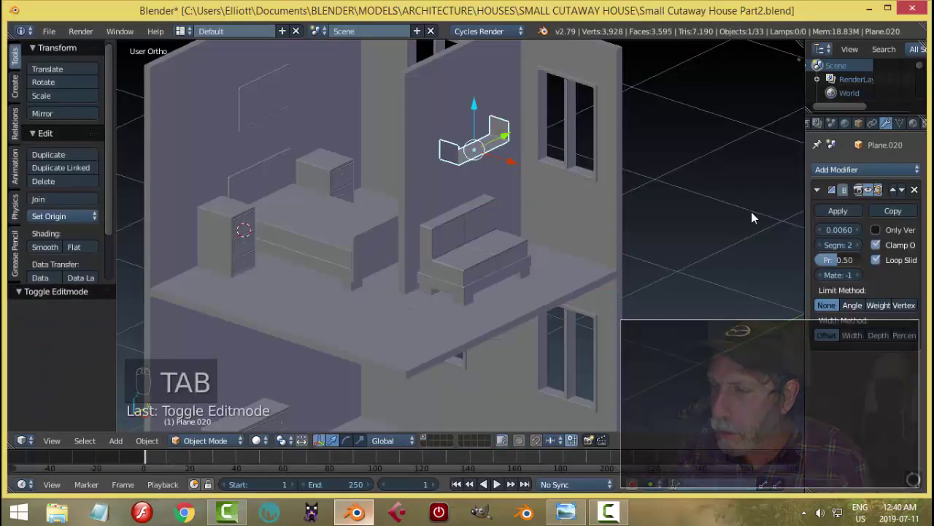
pyautogui.click(848, 168)
pyautogui.click(646, 381)
pyautogui.scroll(3, 640, 285)
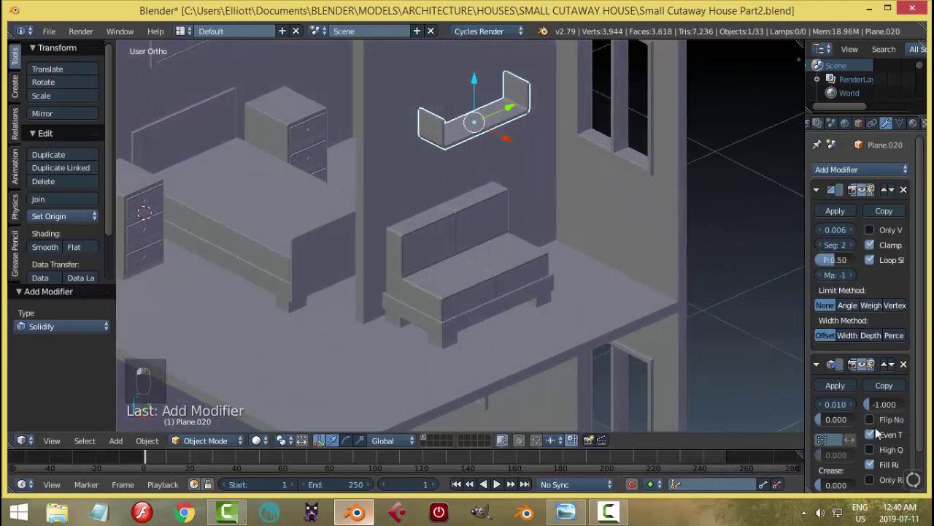
pyautogui.click(885, 365)
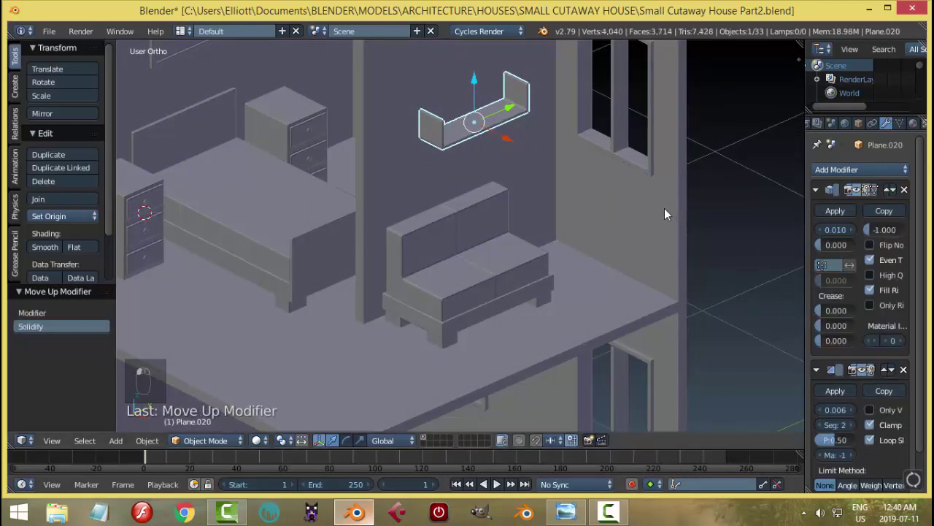
# Step: Inspect the shelf's edges, compare them with the reference picture, and set the shelf's bevel width to 0.004
pyautogui.scroll(5, 664, 208)
pyautogui.scroll(-3, 515, 262)
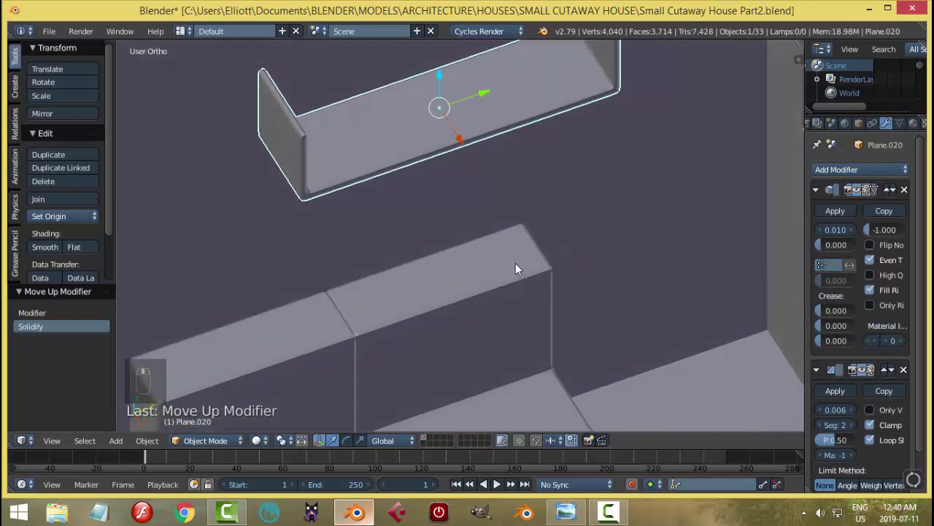
pyautogui.scroll(3, 495, 223)
pyautogui.scroll(-4, 469, 173)
pyautogui.scroll(2, 541, 285)
pyautogui.moveTo(541, 286); pyautogui.dragTo(586, 261, button='middle')
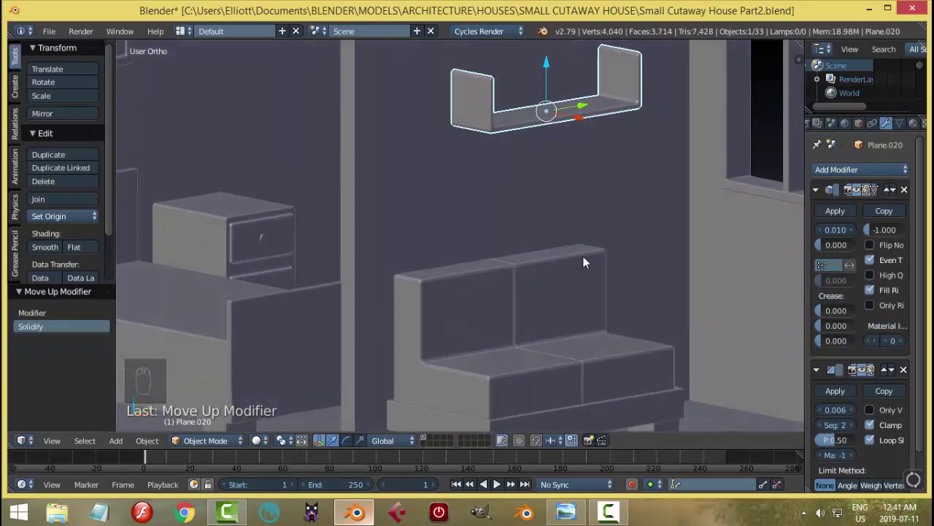
pyautogui.click(579, 510)
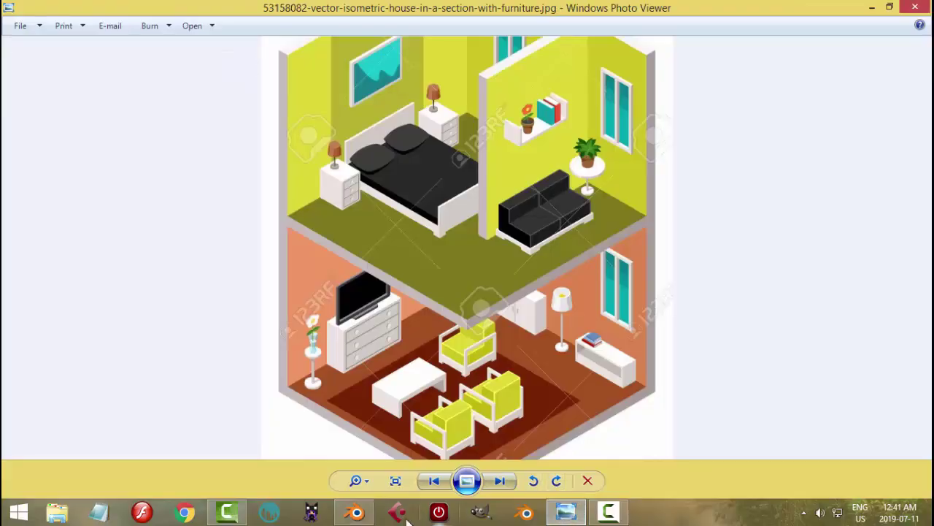
pyautogui.click(356, 512)
pyautogui.moveTo(543, 228); pyautogui.dragTo(577, 235, button='middle')
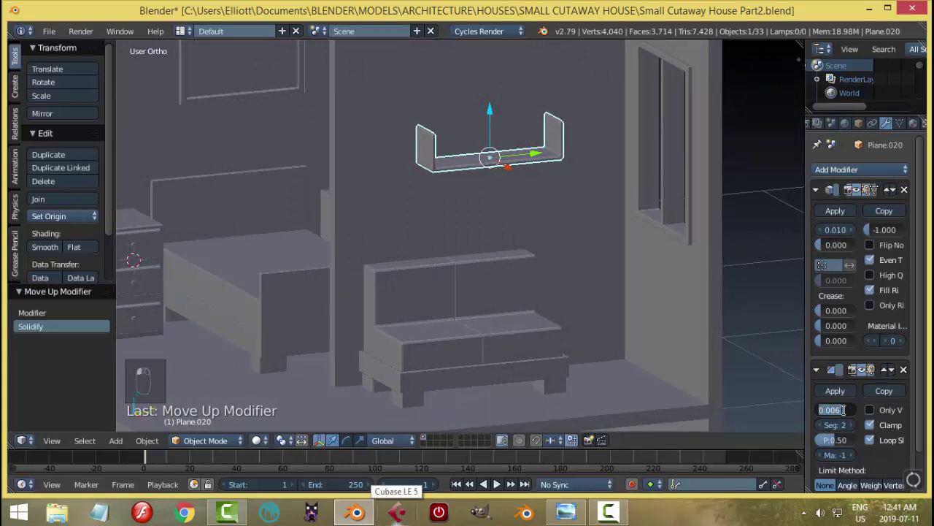
pyautogui.press('BackSpace')
pyautogui.press('Return')
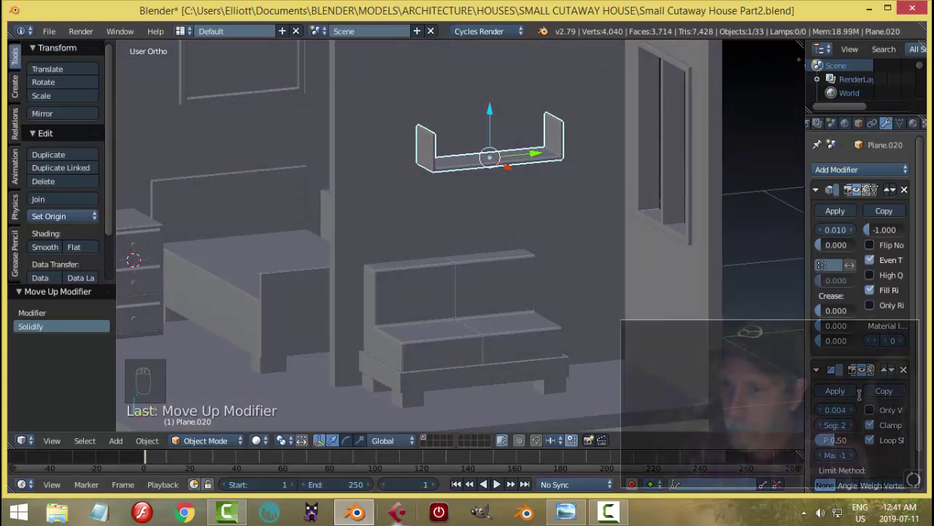
# Step: Check the shelf's thickness up close and nudge it slightly into place on the partition wall
pyautogui.press('a')
pyautogui.scroll(3, 546, 225)
pyautogui.scroll(-3, 546, 197)
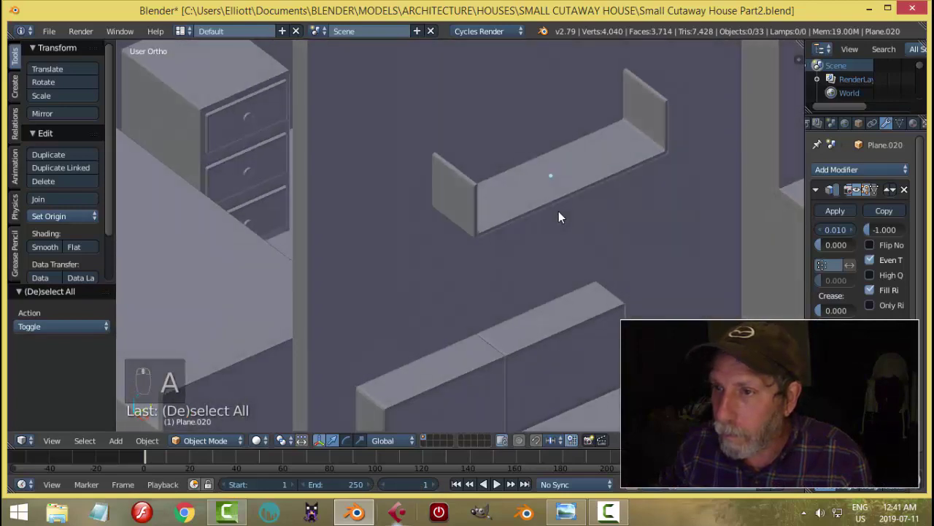
pyautogui.moveTo(558, 211); pyautogui.dragTo(624, 238, button='middle')
pyautogui.rightClick(560, 208)
pyautogui.moveTo(615, 236); pyautogui.dragTo(612, 237)
pyautogui.scroll(-3, 612, 236)
pyautogui.press('a')
pyautogui.moveTo(634, 234); pyautogui.dragTo(570, 246, button='middle')
# Step: Compare the house model with the reference picture, examining the objects that stand on the wall shelf
pyautogui.hotkey('alt', 'Tab')
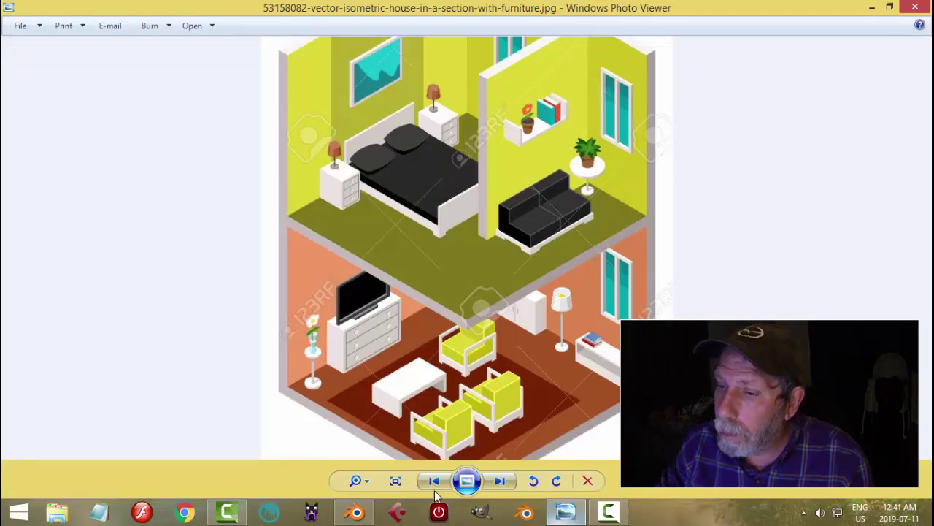
pyautogui.click(358, 512)
pyautogui.scroll(3, 572, 263)
pyautogui.moveTo(572, 262); pyautogui.dragTo(589, 363, button='middle')
pyautogui.click(566, 513)
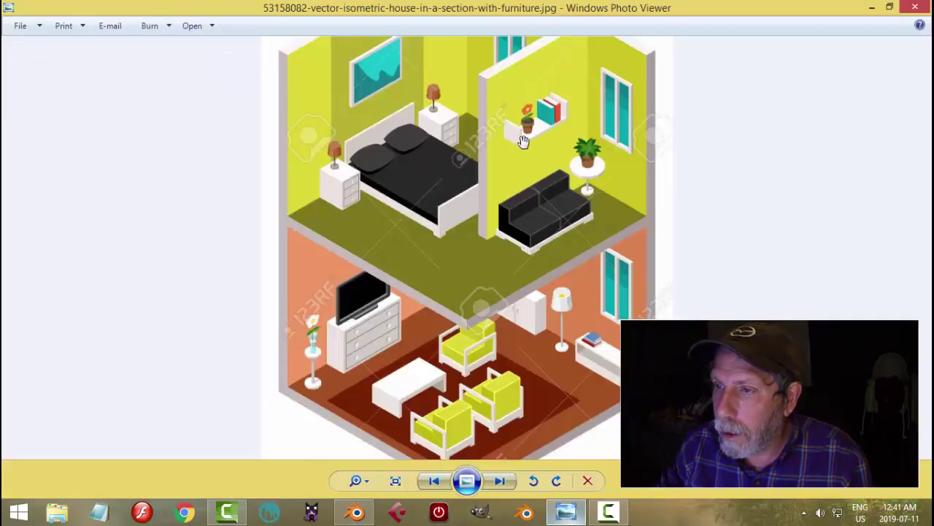
# Step: Switch back to Blender, duplicate the wall shelf, and move the copy 2.078 units down Z to the ground floor
pyautogui.rightClick(356, 513)
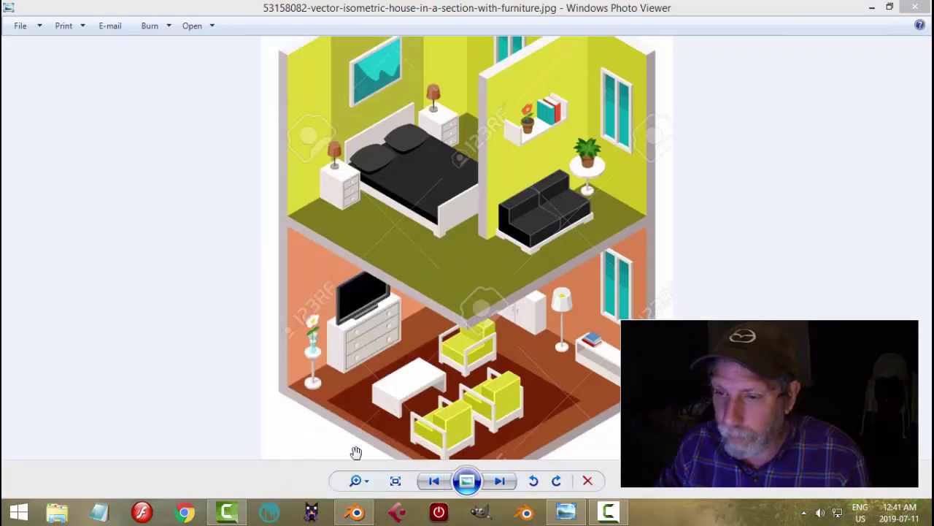
pyautogui.click(356, 512)
pyautogui.rightClick(499, 194)
pyautogui.moveTo(499, 194); pyautogui.dragTo(561, 237, button='middle')
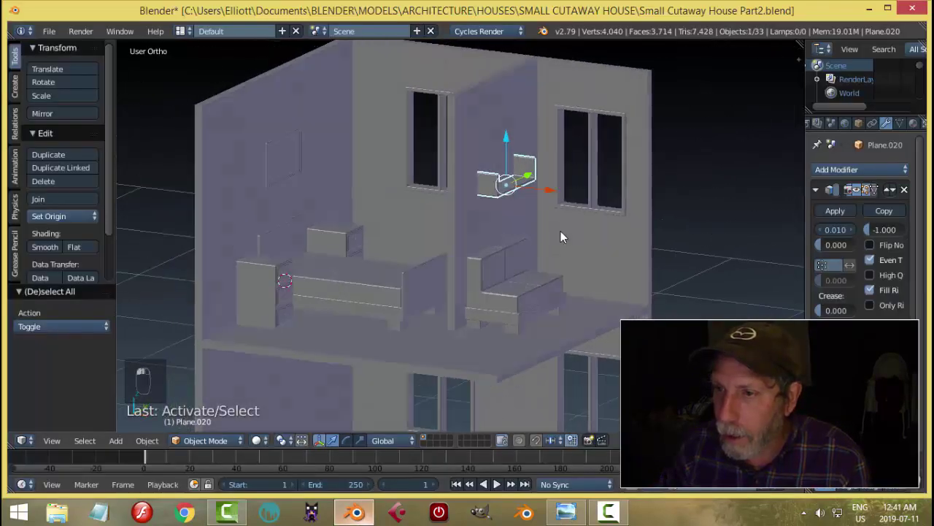
pyautogui.hotkey('shift', 'd')
pyautogui.rightClick(561, 230)
pyautogui.scroll(-2, 560, 231)
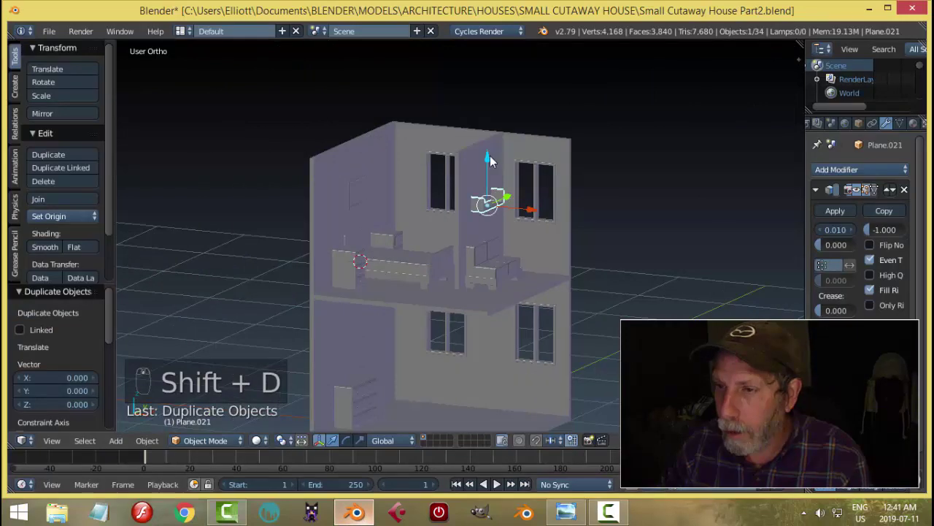
pyautogui.moveTo(491, 161); pyautogui.dragTo(506, 319)
pyautogui.moveTo(503, 355); pyautogui.dragTo(589, 340)
pyautogui.keyDown('shift'); pyautogui.moveTo(588, 340); pyautogui.dragTo(552, 206, button='middle'); pyautogui.keyUp('shift')
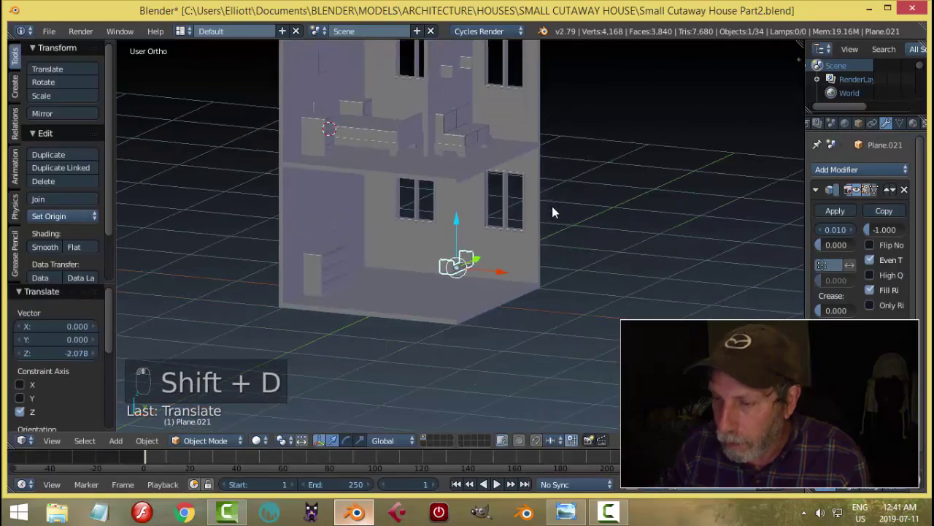
# Step: Flip the copied shelf upside down by rotating it 180° about the Y axis to form a coffee table
pyautogui.press('KP_Decimal')
pyautogui.press('r')
pyautogui.press('r')
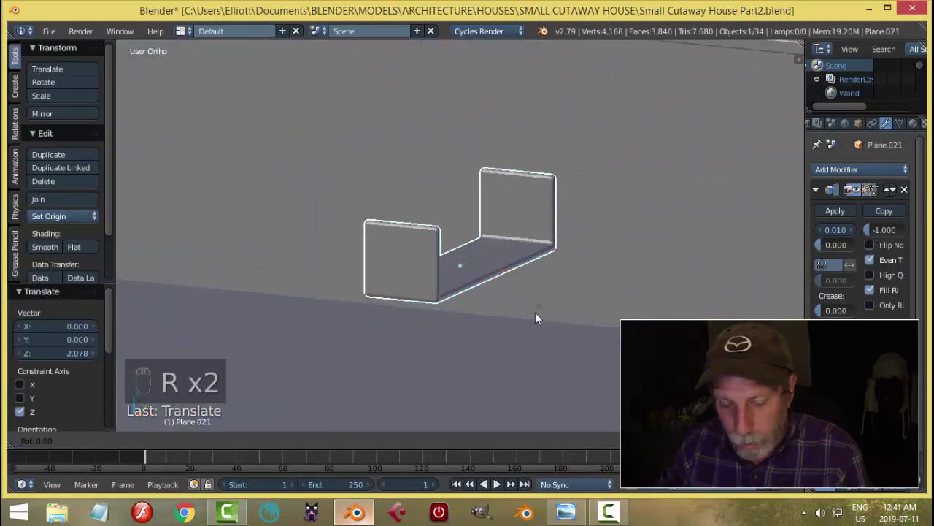
pyautogui.press('y')
pyautogui.press('1')
pyautogui.press('8')
pyautogui.press('0')
pyautogui.press('Return')
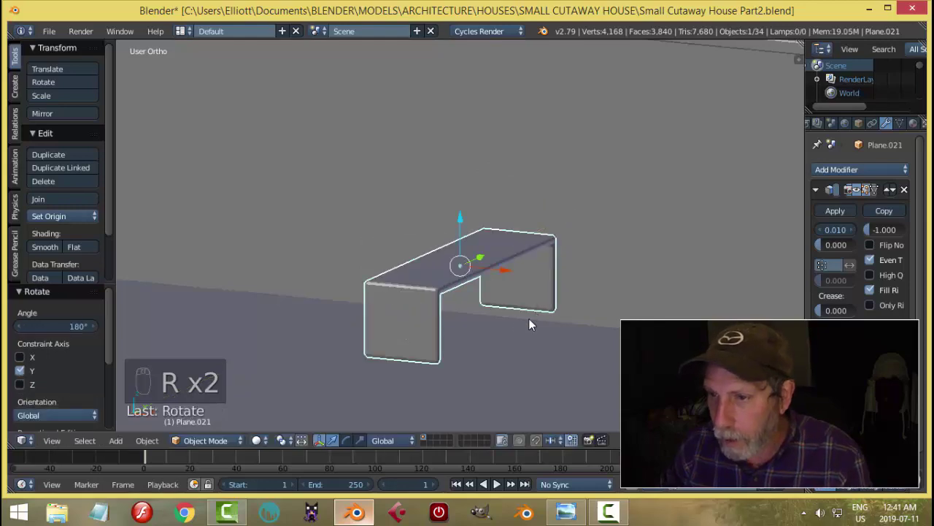
# Step: Move the coffee table across the ground floor by -0.658 along Y and -0.416 along X
pyautogui.scroll(-5, 529, 319)
pyautogui.scroll(2, 523, 310)
pyautogui.press('g')
pyautogui.press('y')
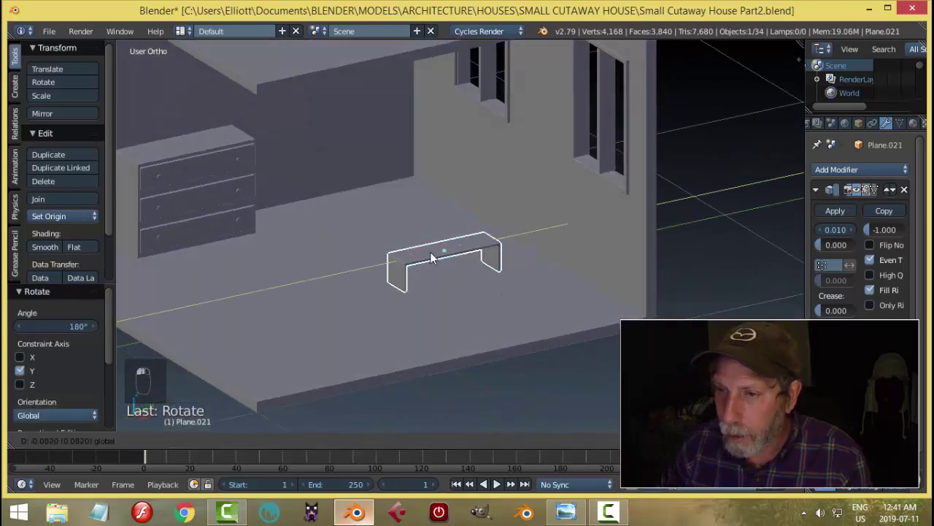
pyautogui.click(364, 302)
pyautogui.moveTo(364, 302); pyautogui.dragTo(436, 312, button='middle')
pyautogui.press('g')
pyautogui.press('x')
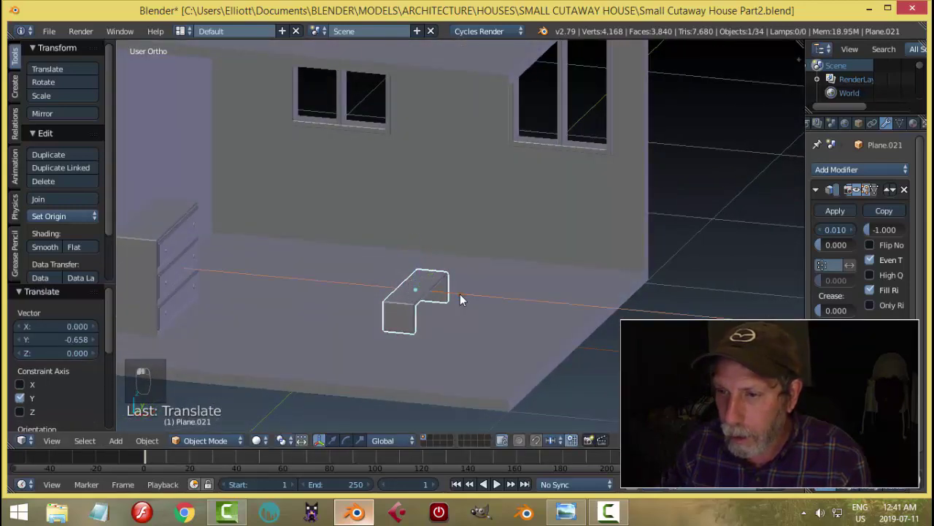
pyautogui.click(368, 295)
# Step: Check the table in the reference picture and widen its whole mesh along X by a scale factor of about 1.593
pyautogui.click(562, 514)
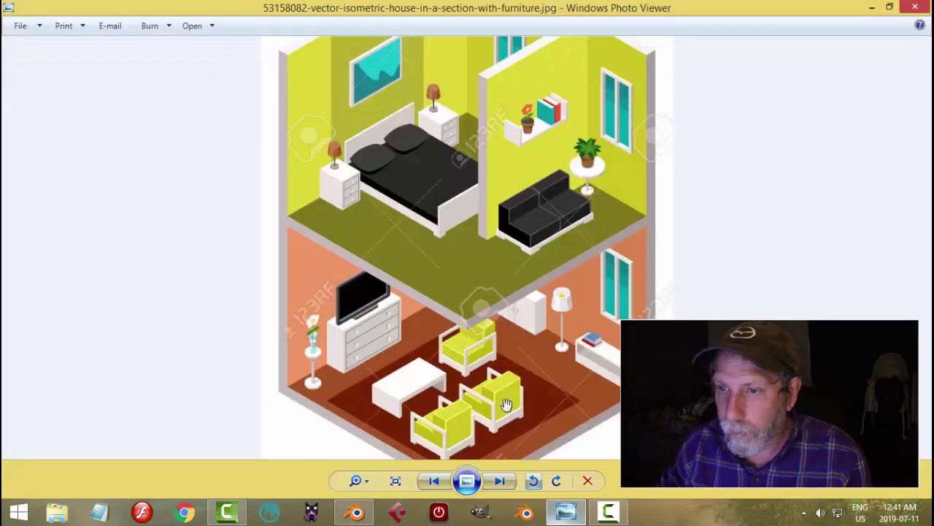
pyautogui.click(356, 512)
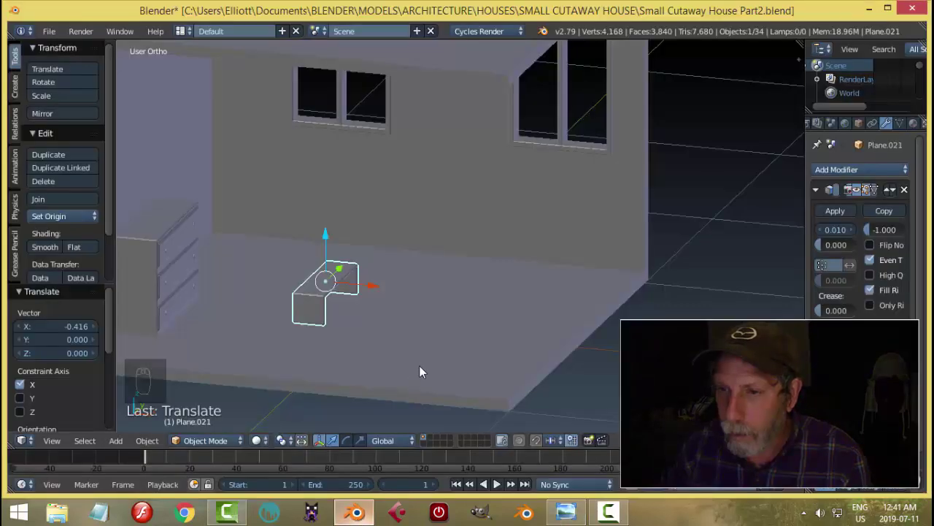
pyautogui.press('Tab')
pyautogui.click(518, 366)
pyautogui.press('a')
pyautogui.press('a')
pyautogui.press('a')
pyautogui.press('a')
pyautogui.moveTo(470, 351); pyautogui.dragTo(468, 351, button='middle')
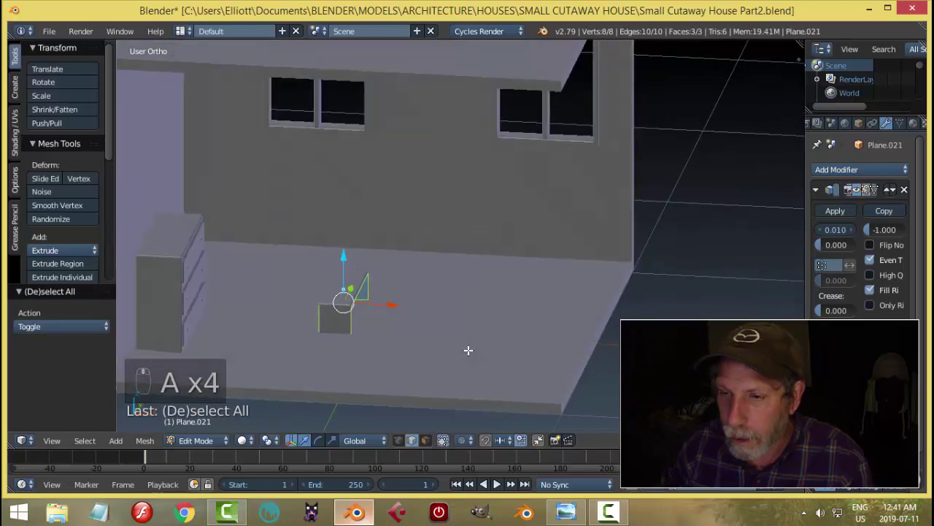
pyautogui.press('s')
pyautogui.press('x')
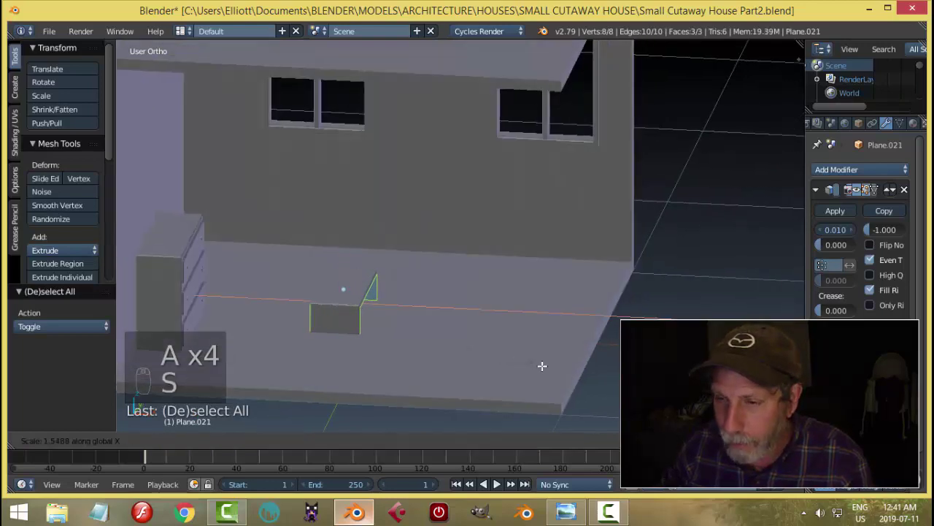
pyautogui.click(544, 365)
pyautogui.moveTo(546, 365); pyautogui.dragTo(388, 298, button='middle')
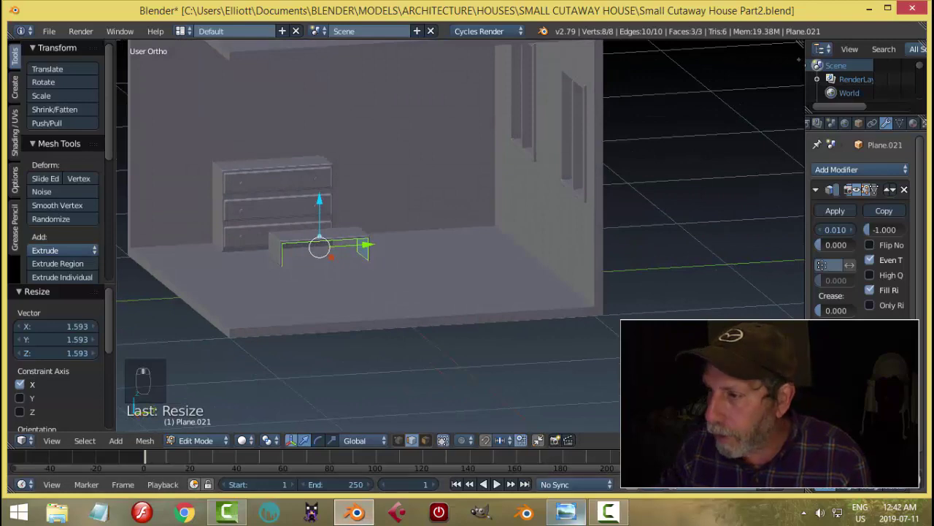
# Step: Compare the table with the reference picture, leave Edit Mode, and set its Solidify thickness to 0.017
pyautogui.click(566, 513)
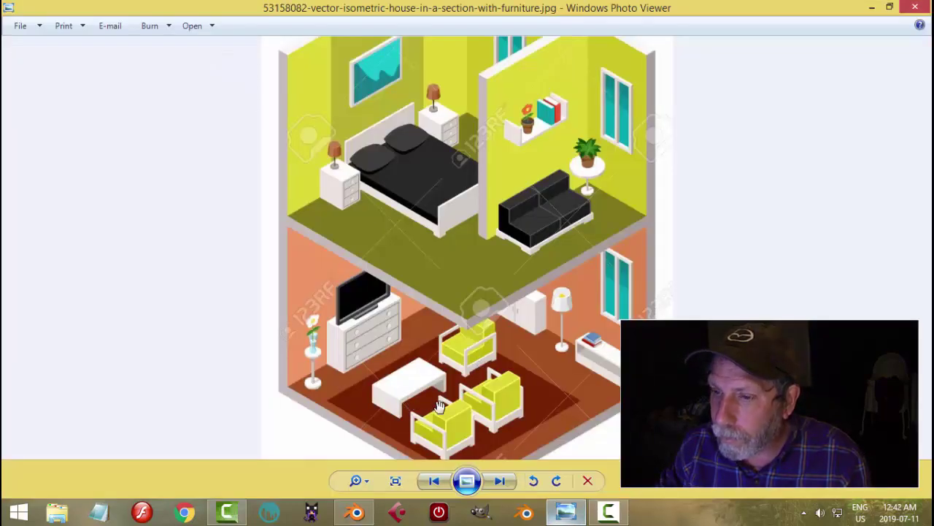
pyautogui.click(356, 512)
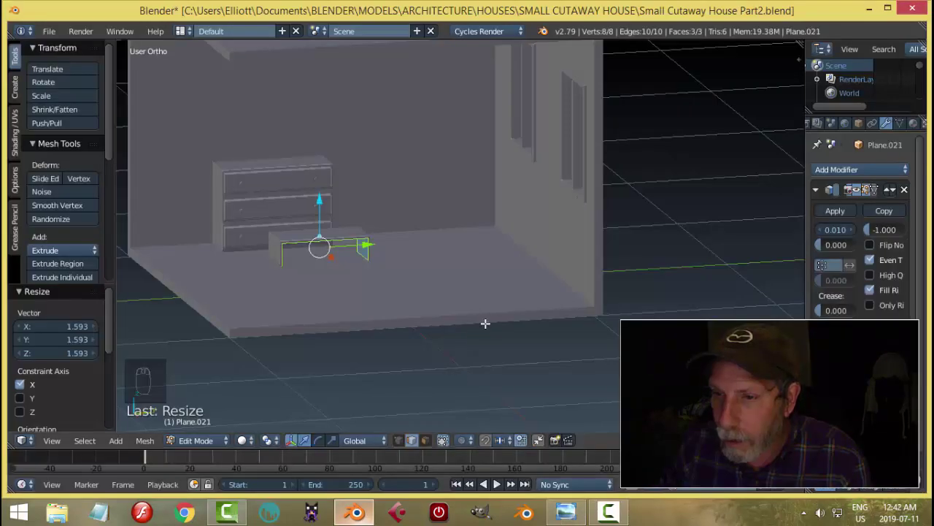
pyautogui.press('a')
pyautogui.press('Tab')
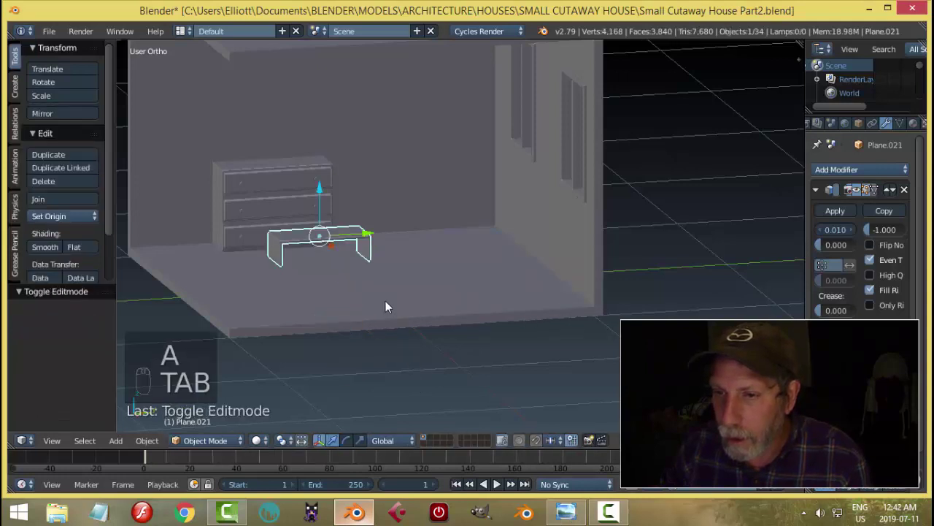
pyautogui.moveTo(385, 301); pyautogui.dragTo(450, 316, button='middle')
pyautogui.scroll(2, 451, 318)
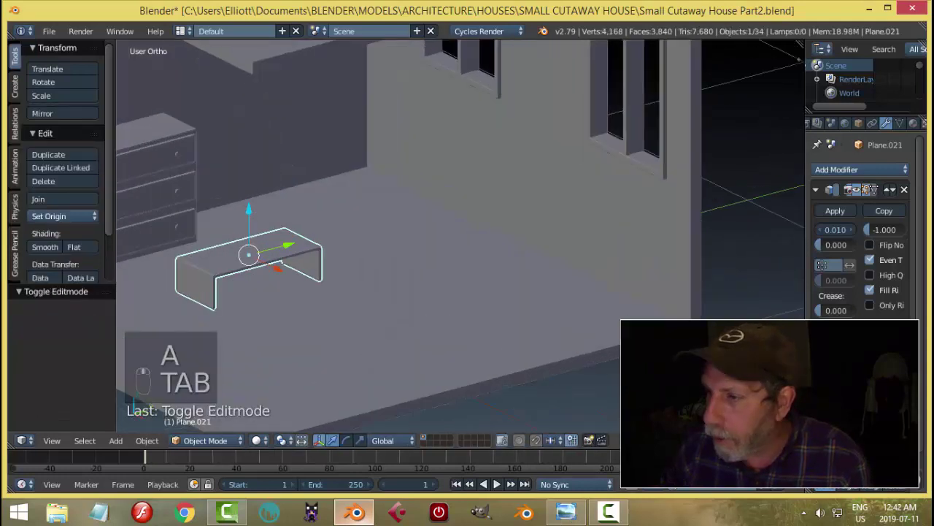
pyautogui.click(853, 231)
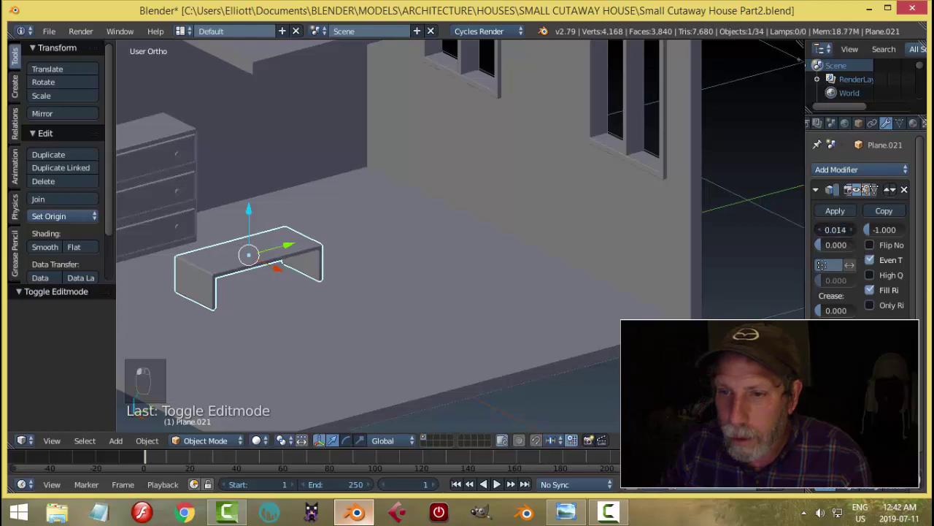
pyautogui.click(852, 231)
pyautogui.click(853, 231)
pyautogui.click(852, 230)
# Step: Recheck the reference picture and lower the coffee table along Z onto the ground floor
pyautogui.press('a')
pyautogui.moveTo(484, 278); pyautogui.dragTo(438, 306, button='middle')
pyautogui.click(566, 511)
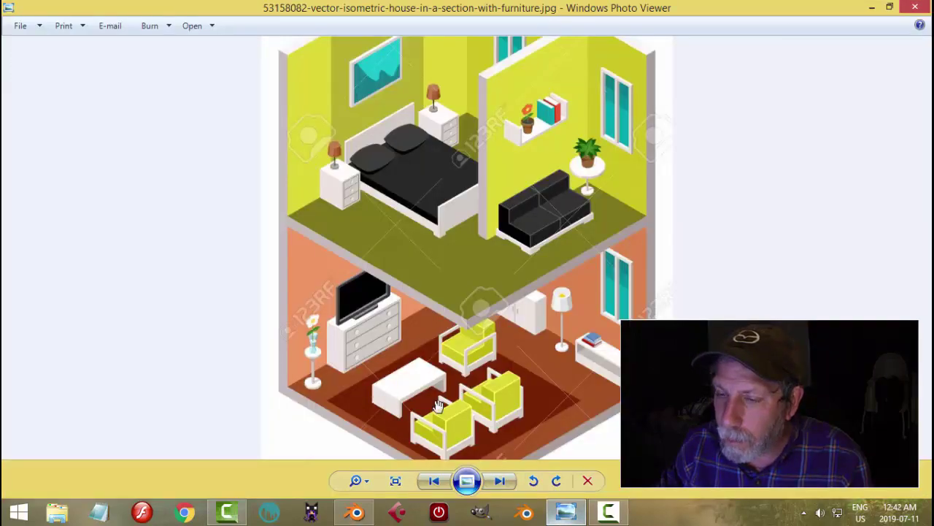
pyautogui.click(357, 512)
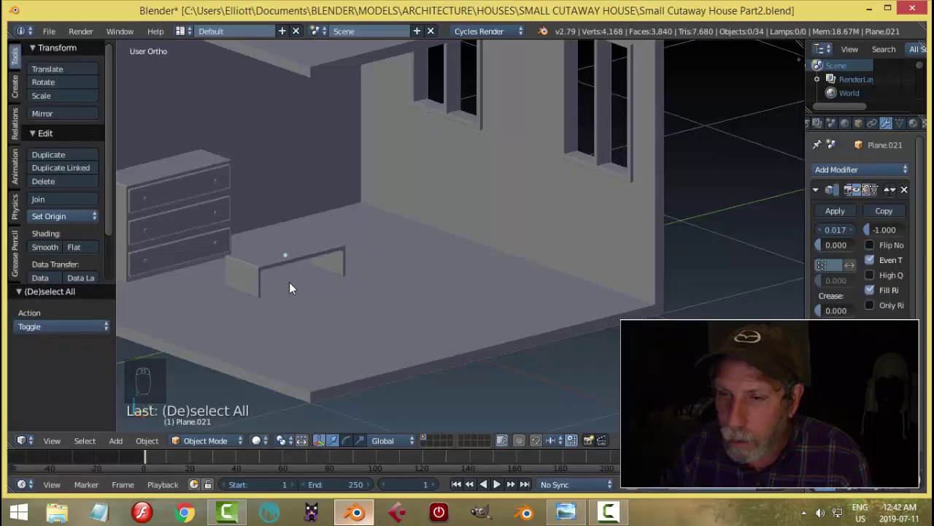
pyautogui.rightClick(287, 268)
pyautogui.scroll(3, 374, 283)
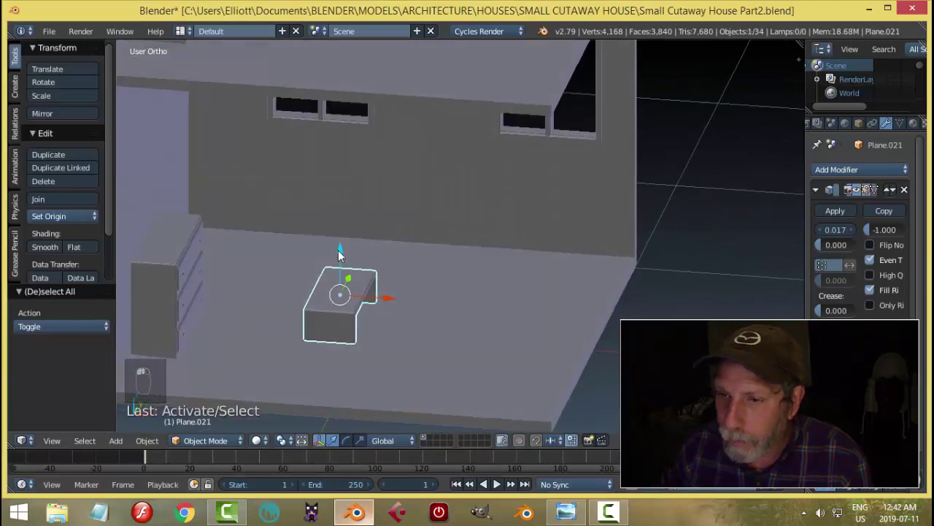
pyautogui.moveTo(339, 249); pyautogui.dragTo(333, 271)
# Step: Check the table from another angle and scale the whole object up slightly
pyautogui.press('a')
pyautogui.moveTo(426, 303); pyautogui.dragTo(378, 319, button='middle')
pyautogui.scroll(3, 393, 301)
pyautogui.rightClick(368, 314)
pyautogui.scroll(2, 467, 321)
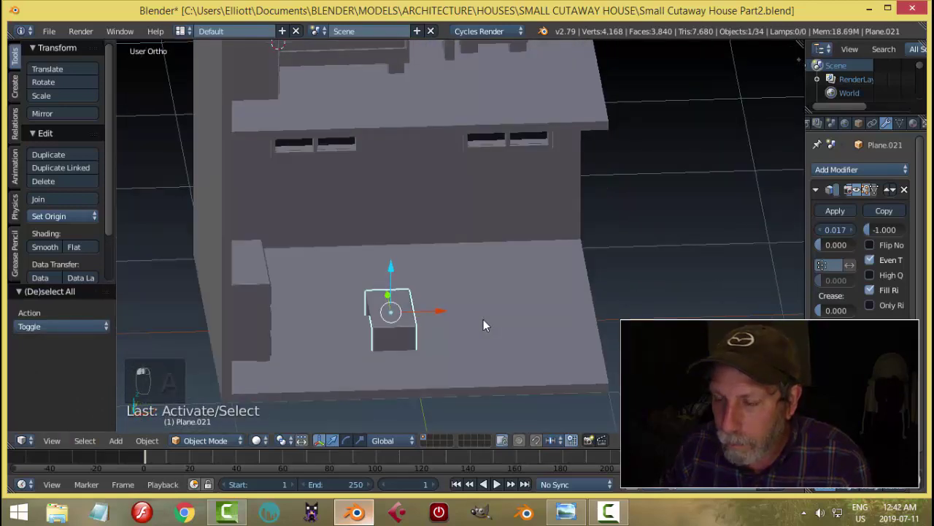
pyautogui.press('s')
pyautogui.click(499, 320)
pyautogui.press('a')
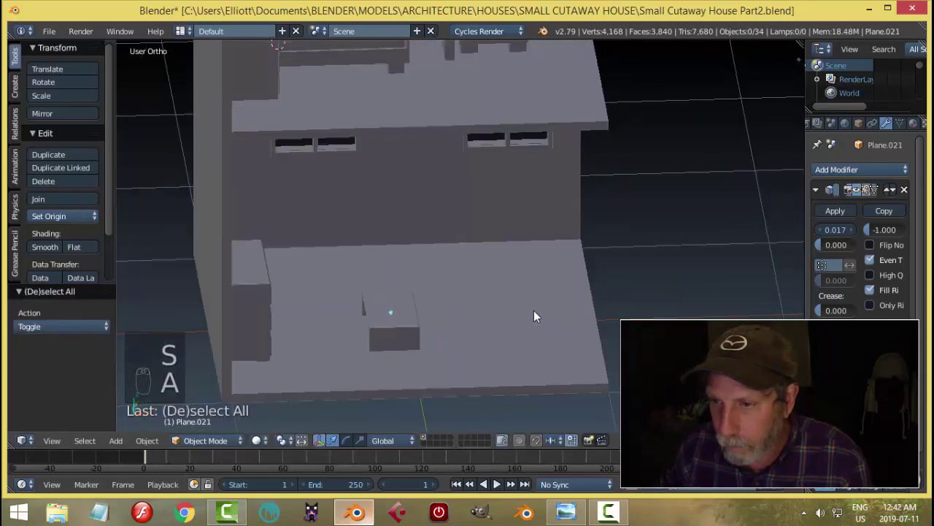
# Step: Compare the coffee table's size, height and position in the room with the reference picture
pyautogui.scroll(-5, 452, 311)
pyautogui.scroll(5, 429, 302)
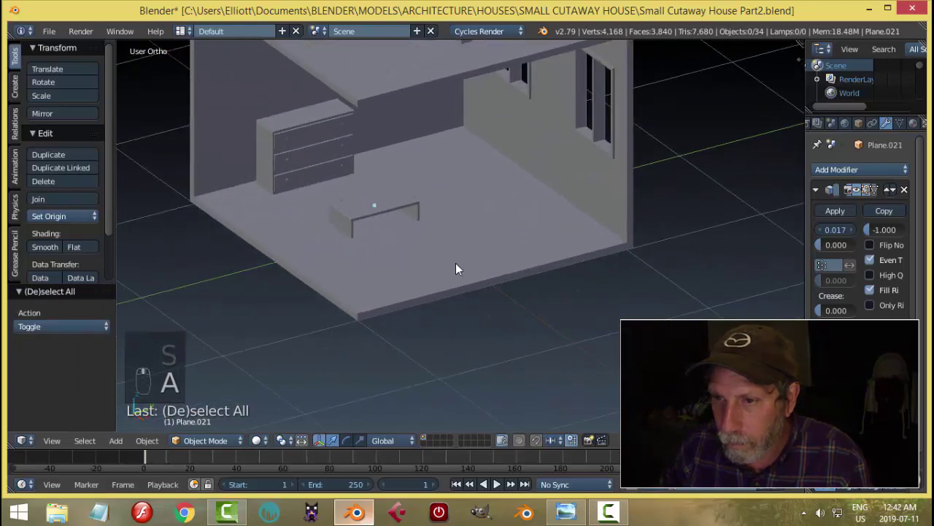
pyautogui.moveTo(456, 268); pyautogui.dragTo(482, 224, button='middle')
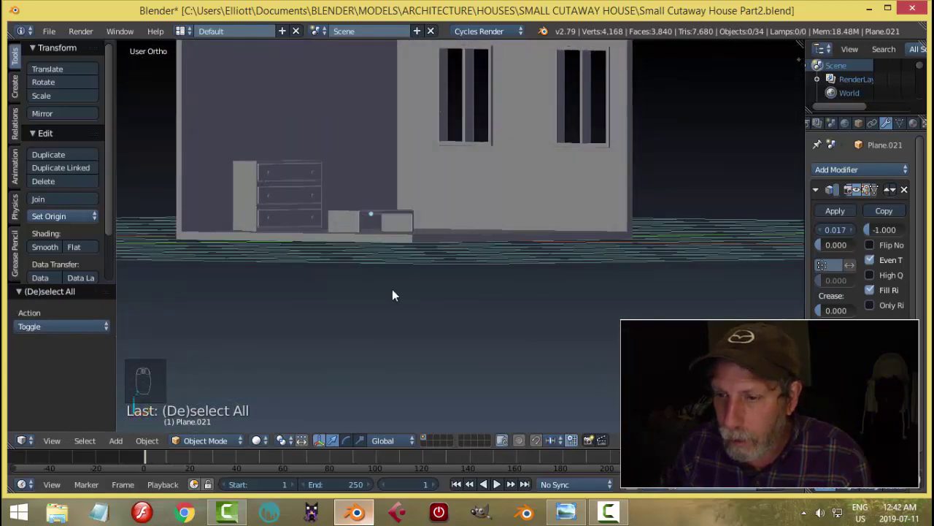
pyautogui.click(566, 511)
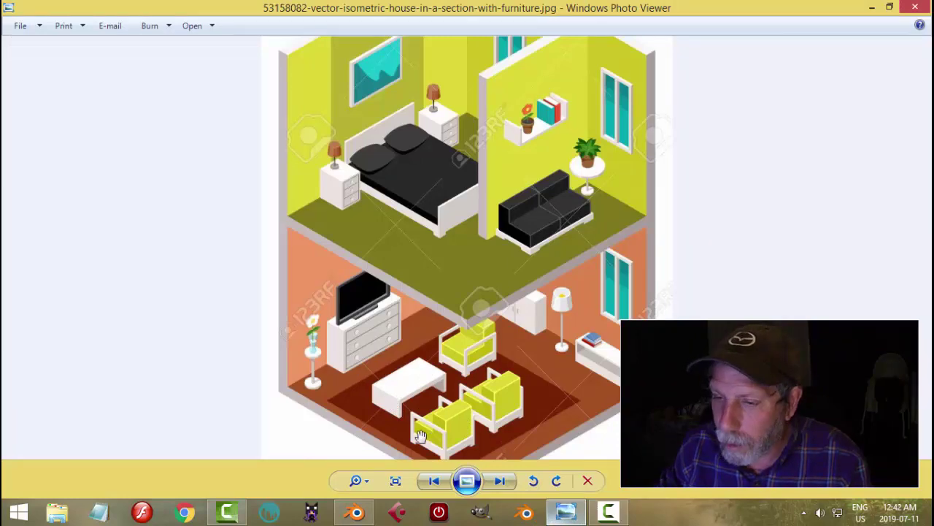
pyautogui.click(355, 511)
pyautogui.rightClick(383, 212)
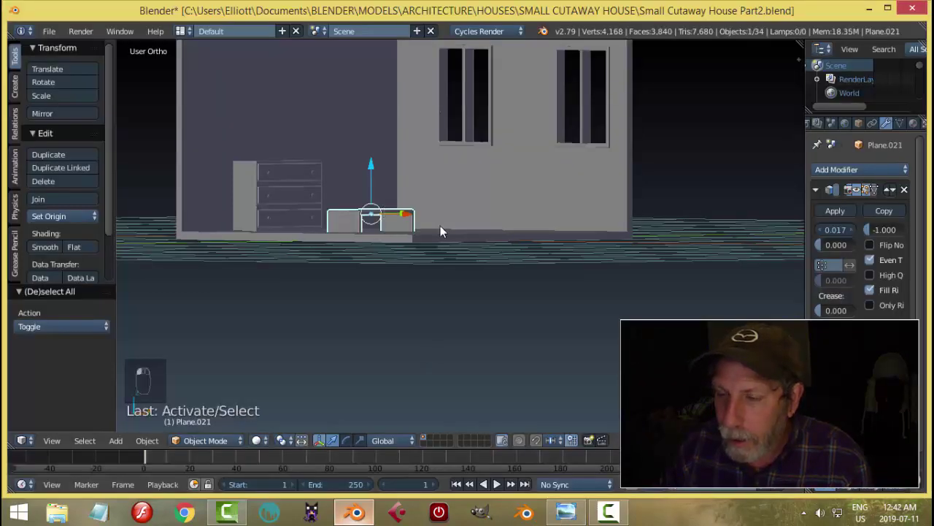
pyautogui.press('a')
pyautogui.moveTo(440, 232); pyautogui.dragTo(478, 252, button='middle')
pyautogui.click(565, 511)
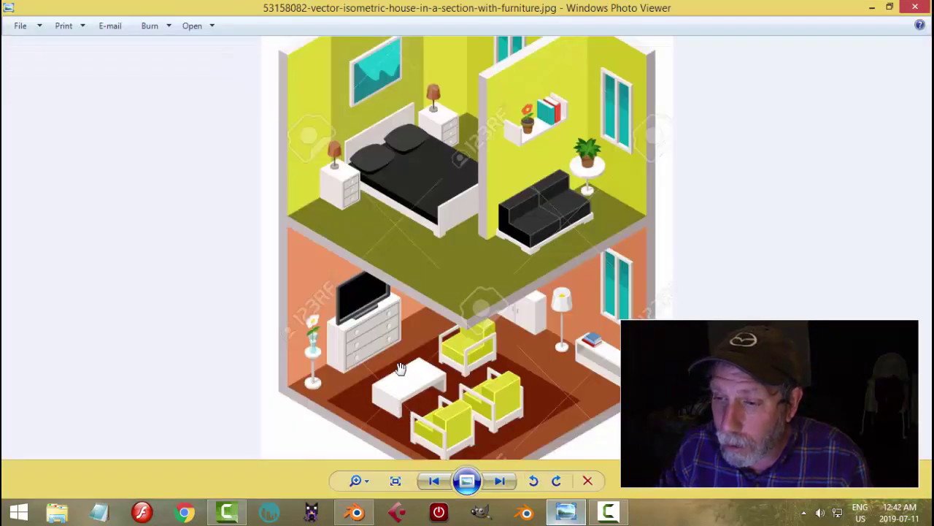
pyautogui.click(355, 511)
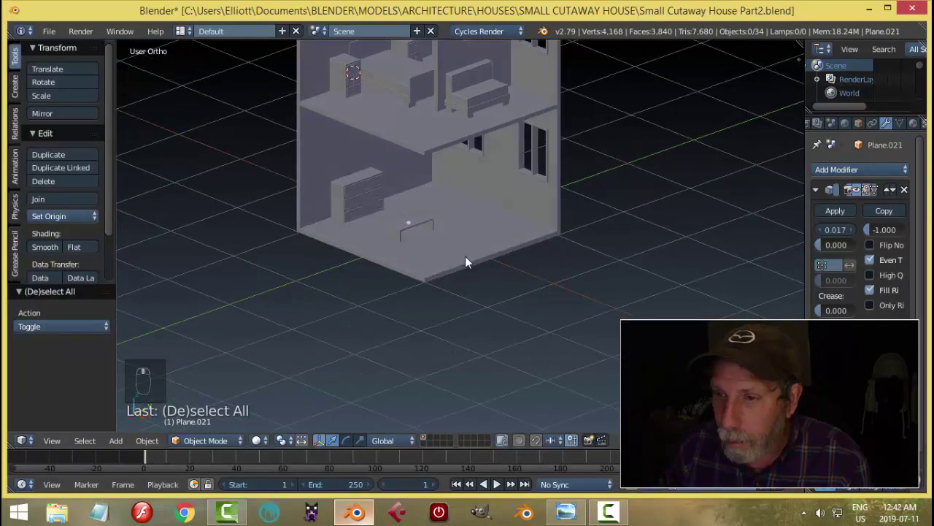
# Step: Open the coffee table's mesh in Edit Mode
pyautogui.scroll(4, 462, 255)
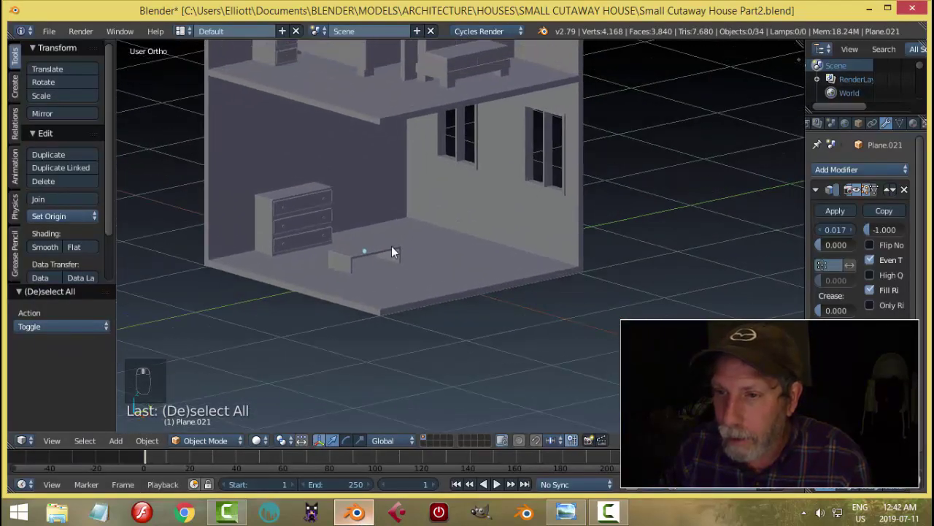
pyautogui.rightClick(392, 248)
pyautogui.scroll(2, 415, 267)
pyautogui.press('Tab')
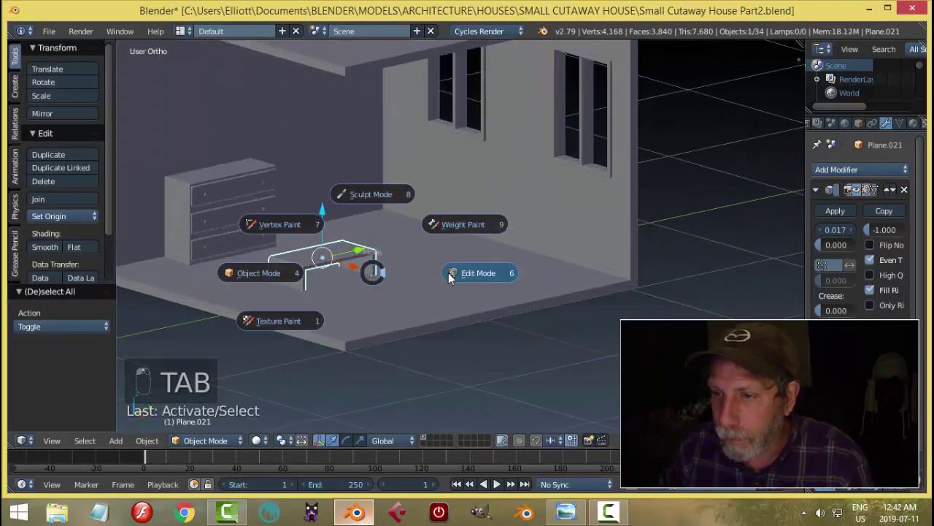
# Step: Try to raise the tabletop's front edge by 0.022 along Z
pyautogui.rightClick(336, 261)
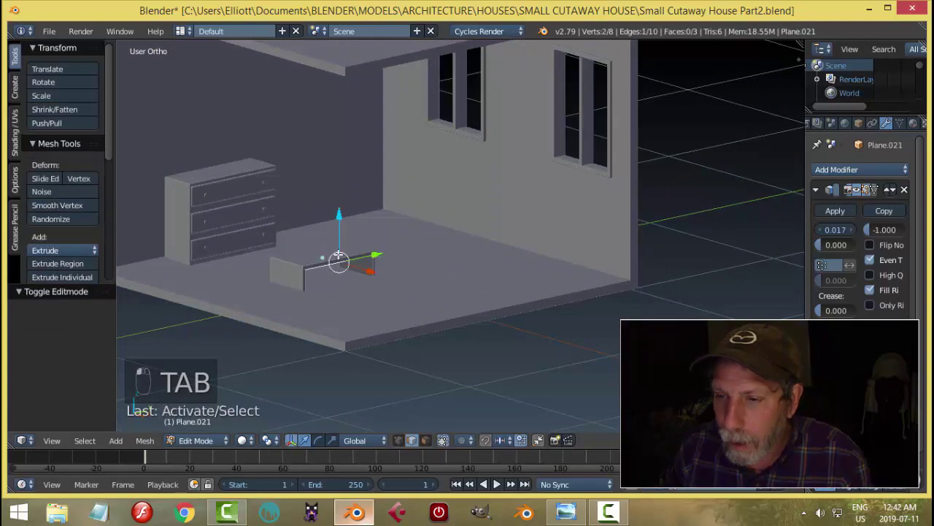
pyautogui.moveTo(342, 217); pyautogui.dragTo(342, 214)
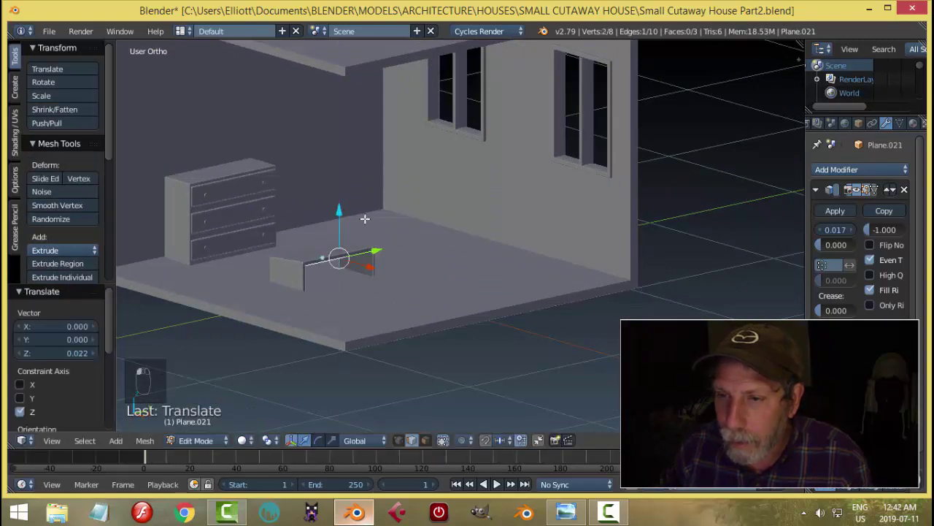
pyautogui.hotkey('ctrl', 'z')
# Step: Raise the coffee table's top face by about 0.04 along Z in face select mode
pyautogui.moveTo(371, 256); pyautogui.dragTo(338, 248, button='middle')
pyautogui.press('a')
pyautogui.hotkey('ctrl', 'Tab')
pyautogui.click(324, 255)
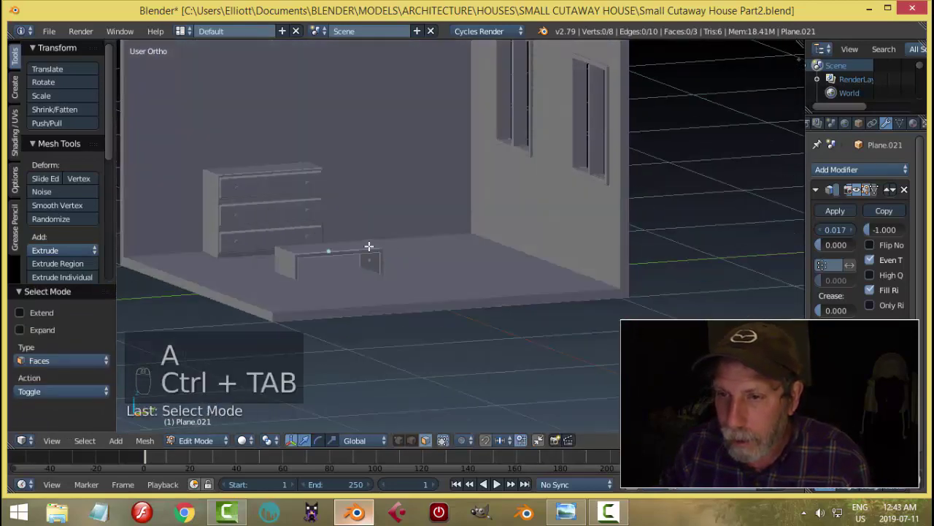
pyautogui.rightClick(338, 250)
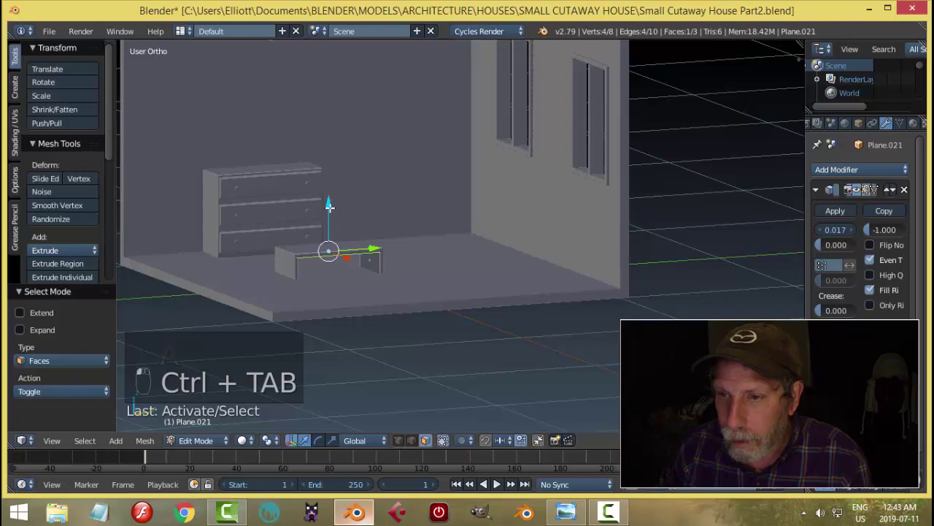
pyautogui.press('g')
pyautogui.press('z')
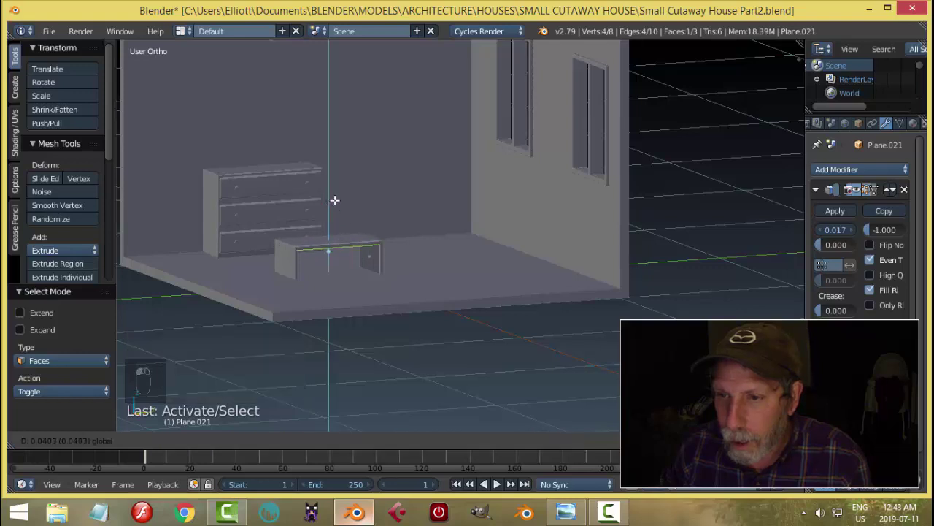
pyautogui.click(335, 199)
pyautogui.press('a')
# Step: Leave Edit Mode, deselect everything and save the file
pyautogui.moveTo(381, 242); pyautogui.dragTo(528, 298, button='middle')
pyautogui.press('Tab')
pyautogui.press('a')
pyautogui.press('a')
pyautogui.scroll(-2, 460, 263)
pyautogui.hotkey('ctrl', 's')
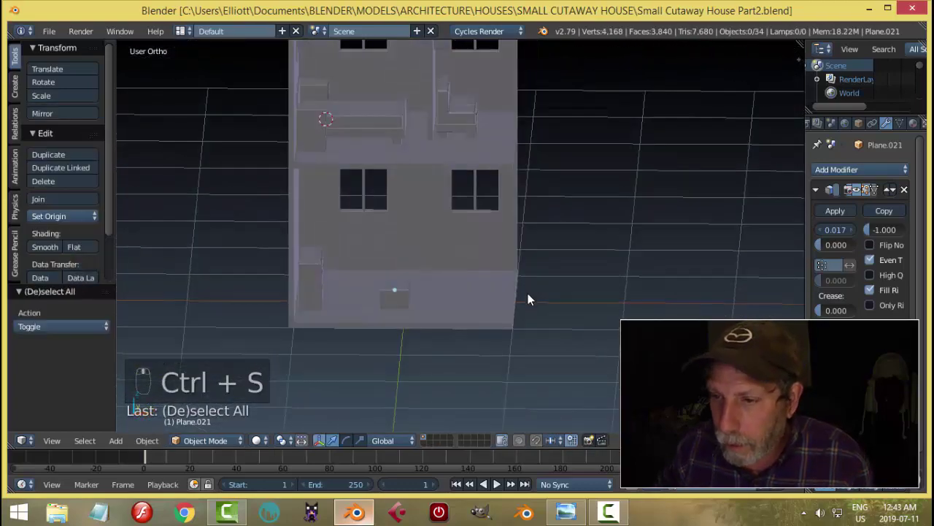
# Step: Compare the coffee table with the reference picture and view the house from a similar angle
pyautogui.click(576, 519)
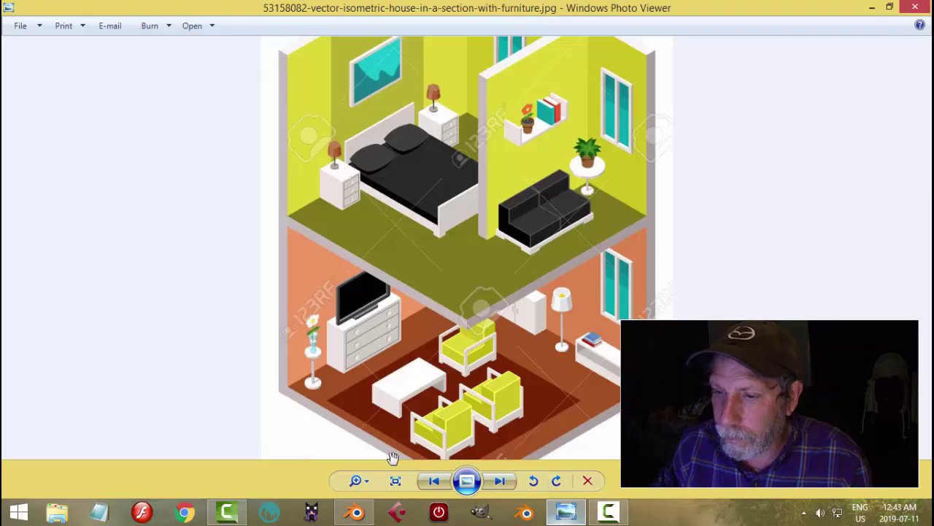
pyautogui.click(356, 512)
pyautogui.moveTo(481, 366); pyautogui.dragTo(350, 311, button='middle')
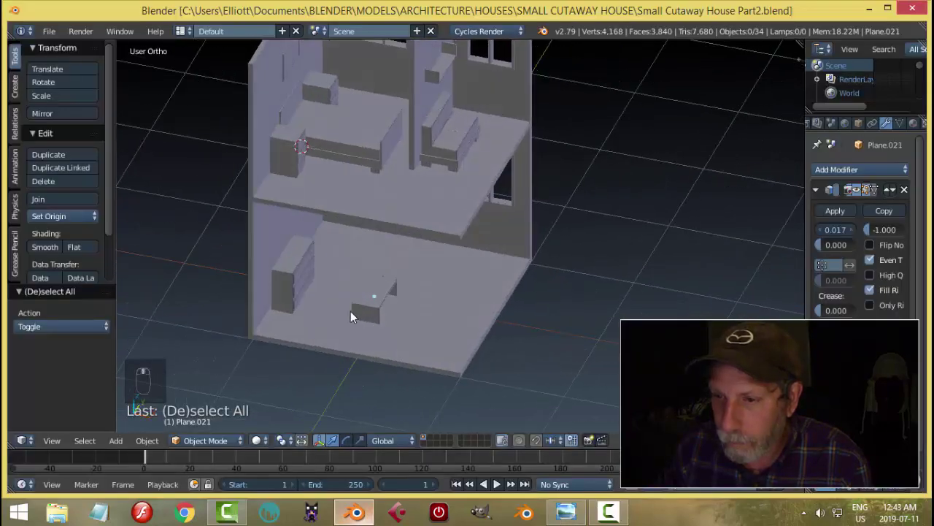
pyautogui.rightClick(351, 311)
pyautogui.scroll(2, 452, 327)
pyautogui.press('s')
pyautogui.press('x')
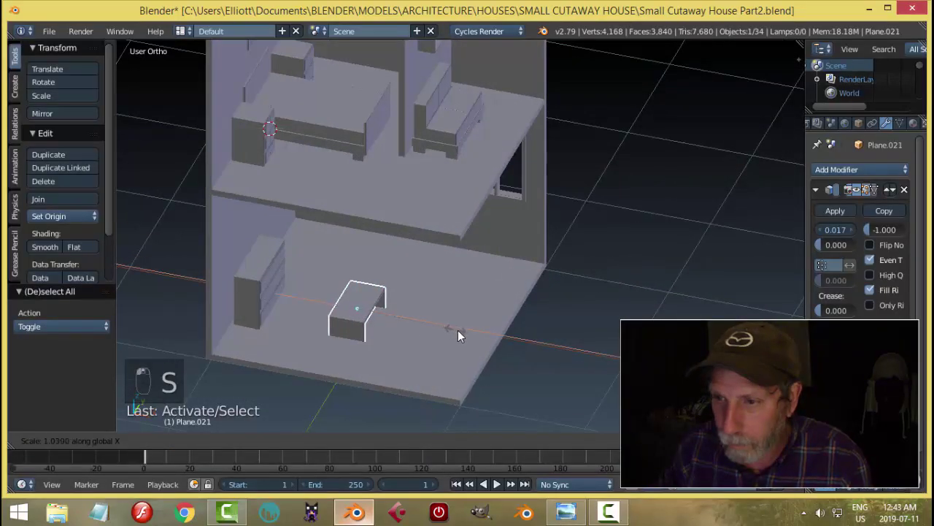
pyautogui.rightClick(460, 330)
# Step: Check the reference picture for the next ground-floor furniture piece
pyautogui.press('a')
pyautogui.moveTo(514, 329); pyautogui.dragTo(461, 300, button='middle')
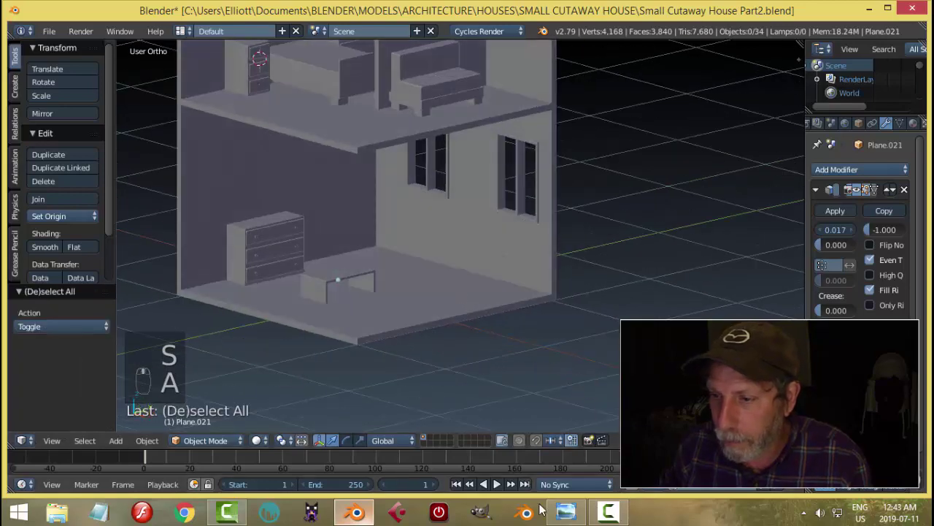
pyautogui.click(567, 512)
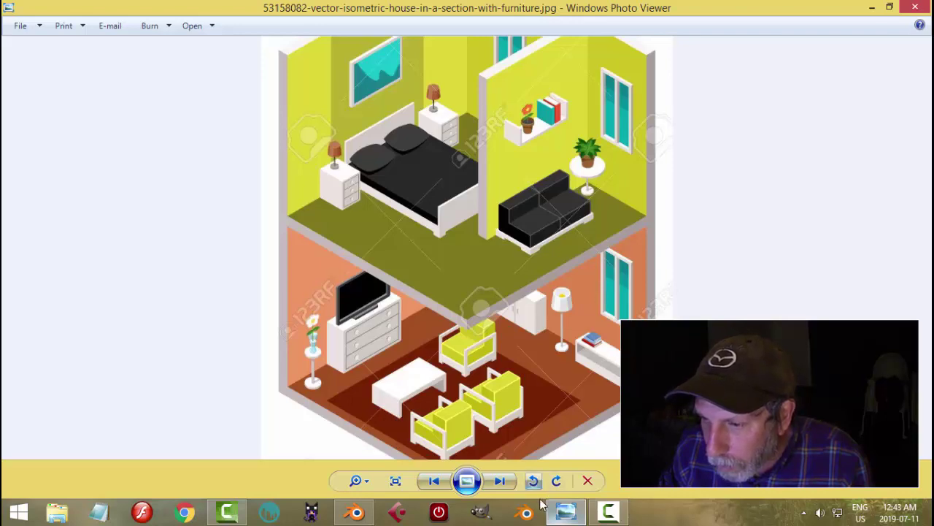
pyautogui.click(356, 511)
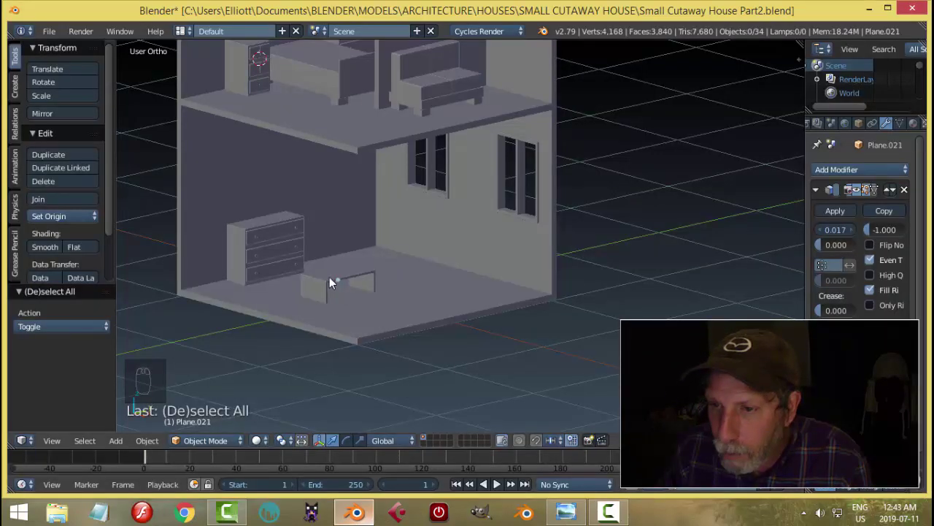
# Step: Duplicate the coffee table and move the copy about 0.8 along X and 0.834 along Y toward the window wall
pyautogui.rightClick(329, 278)
pyautogui.moveTo(330, 278); pyautogui.dragTo(447, 322, button='middle')
pyautogui.hotkey('shift', 'd')
pyautogui.press('x')
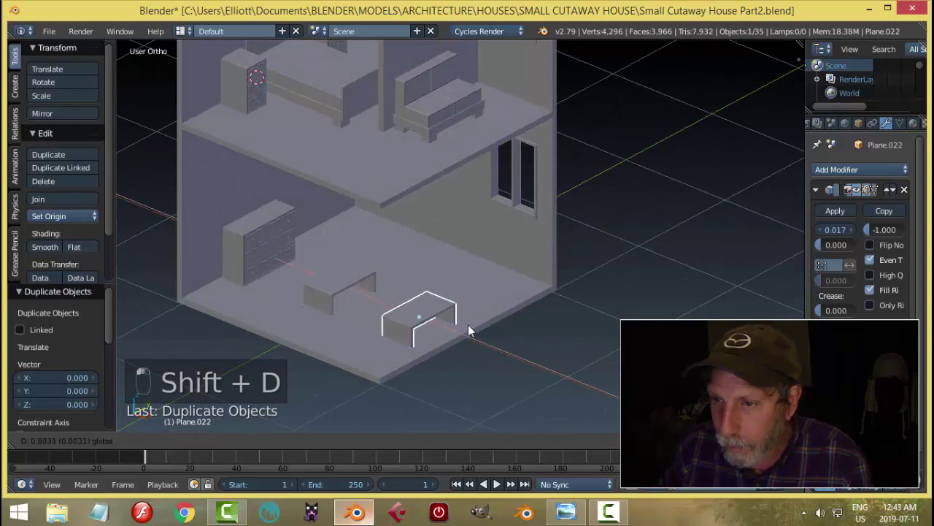
pyautogui.click(468, 324)
pyautogui.moveTo(464, 300); pyautogui.dragTo(514, 256)
pyautogui.click(535, 308)
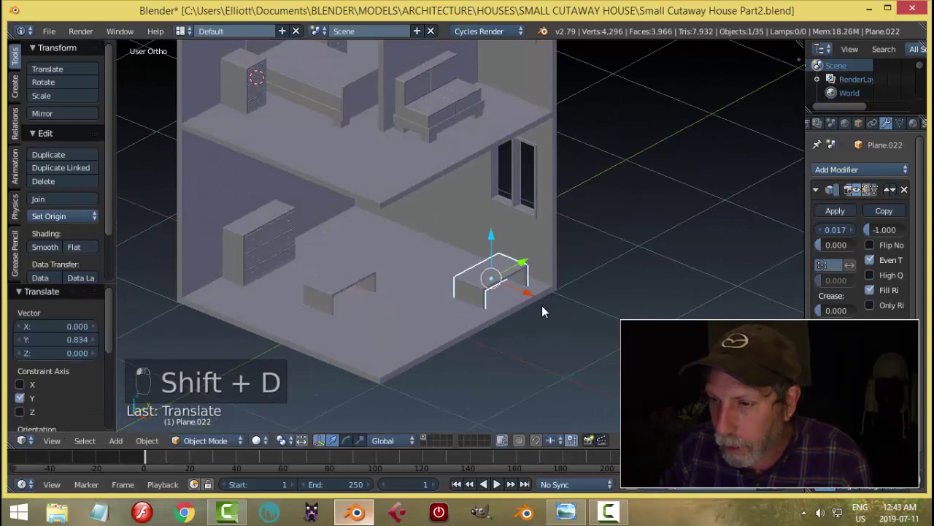
# Step: Rotate the table copy 90° about Z and shift it -0.166 along X and 0.029 along Z
pyautogui.press('r')
pyautogui.press('z')
pyautogui.press('9')
pyautogui.press('0')
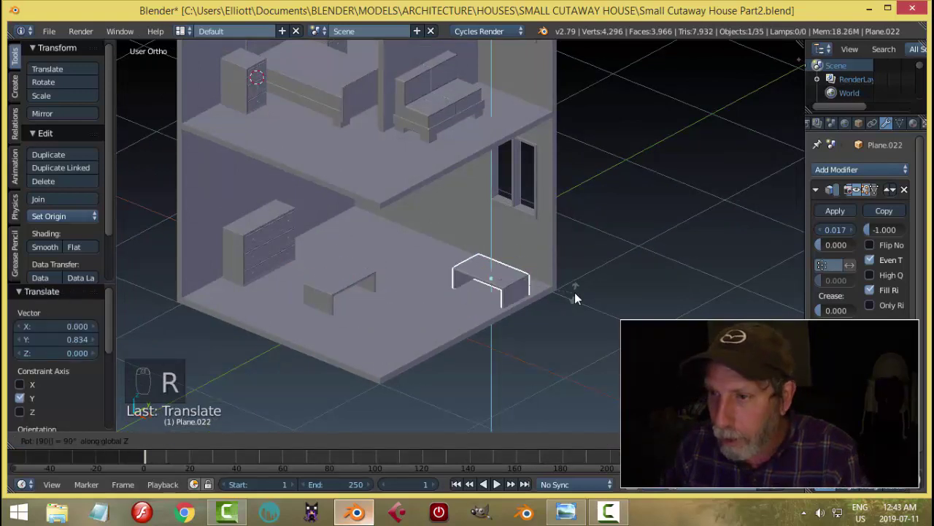
pyautogui.click(574, 292)
pyautogui.moveTo(534, 299); pyautogui.dragTo(520, 282)
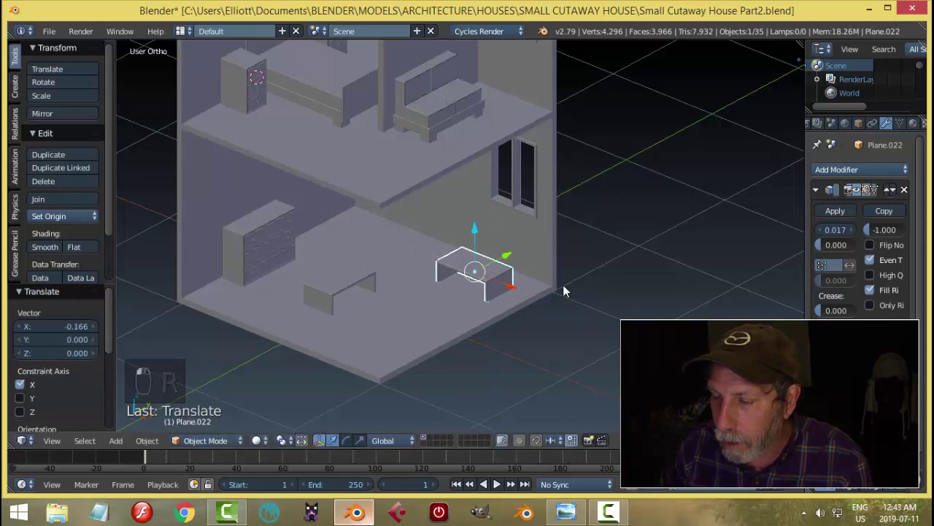
pyautogui.moveTo(475, 233); pyautogui.dragTo(475, 227)
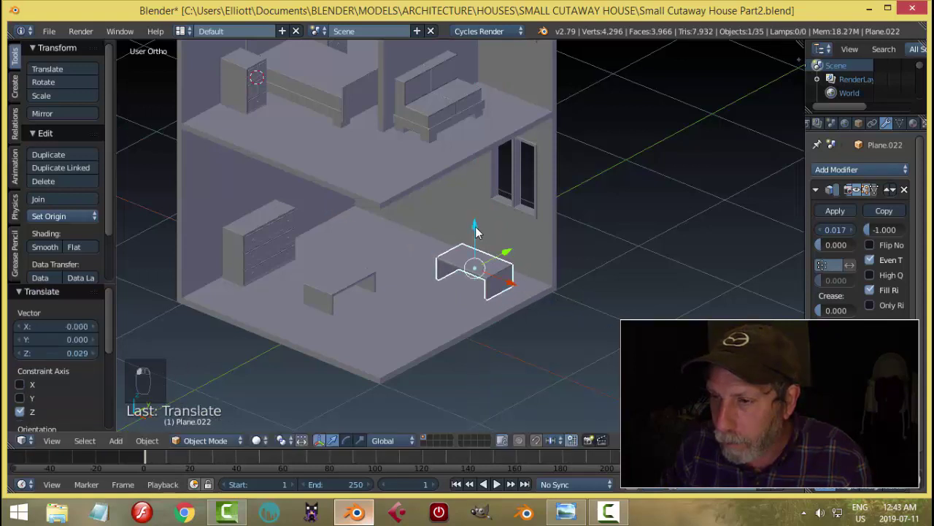
# Step: Scale the copy's whole mesh to 0.634 along Y in Edit Mode
pyautogui.press('Tab')
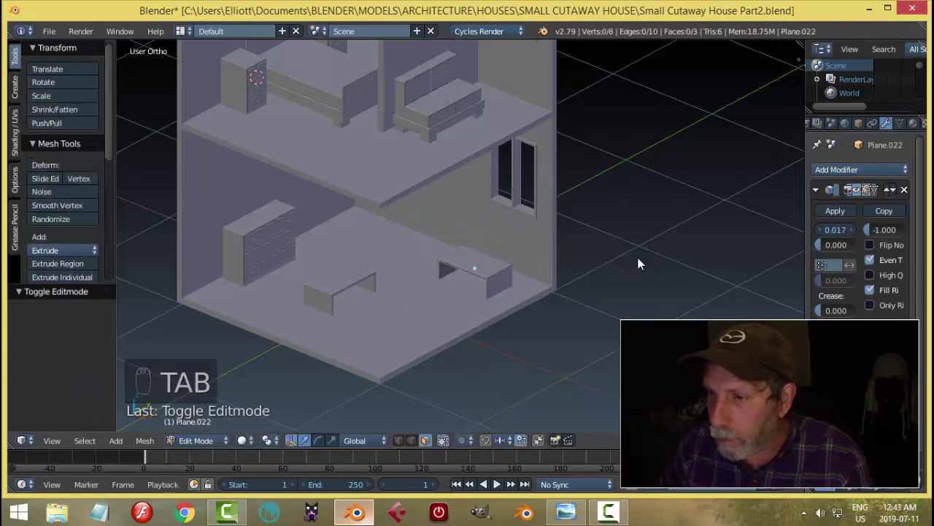
pyautogui.press('a')
pyautogui.press('a')
pyautogui.press('s')
pyautogui.press('y')
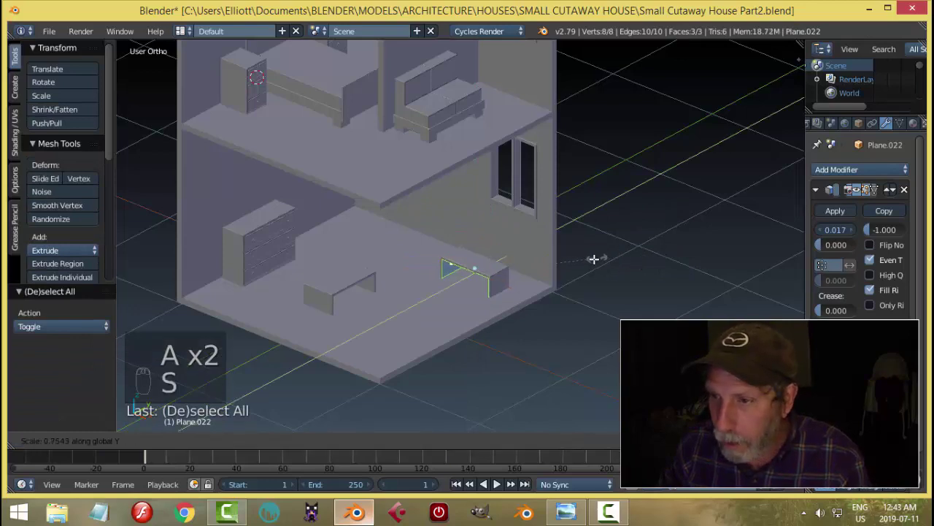
pyautogui.click(578, 263)
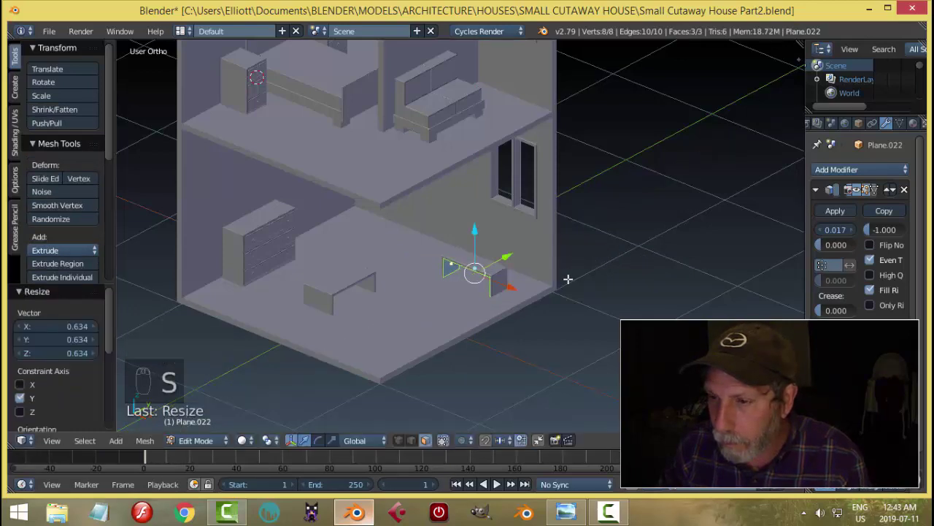
# Step: Lower the top face of the copy slightly along Z in face select mode
pyautogui.moveTo(578, 263); pyautogui.dragTo(576, 296, button='middle')
pyautogui.press('a')
pyautogui.press('a')
pyautogui.scroll(2, 555, 281)
pyautogui.press('a')
pyautogui.hotkey('ctrl', 'Tab')
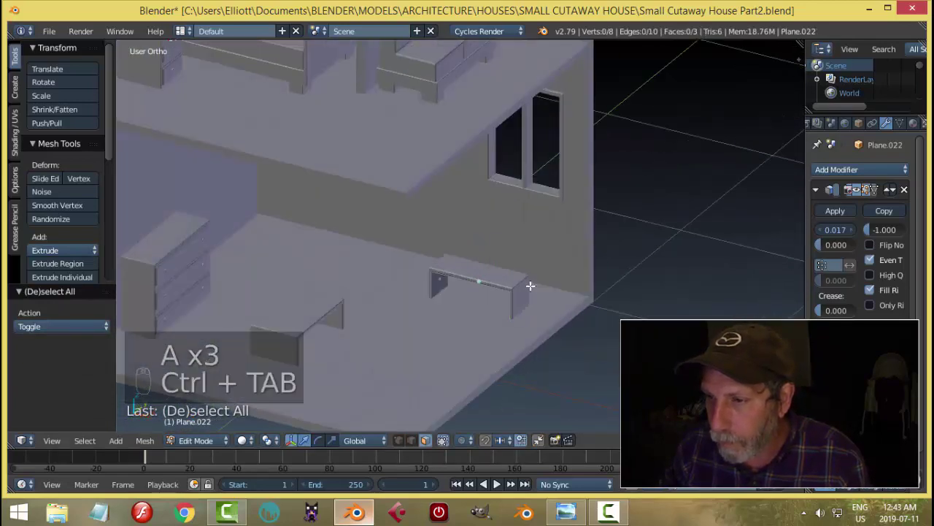
pyautogui.rightClick(487, 275)
pyautogui.moveTo(481, 241); pyautogui.dragTo(536, 266)
# Step: Select the copy's entire mesh and raise it slightly along Z
pyautogui.press('a')
pyautogui.press('a')
pyautogui.press('a')
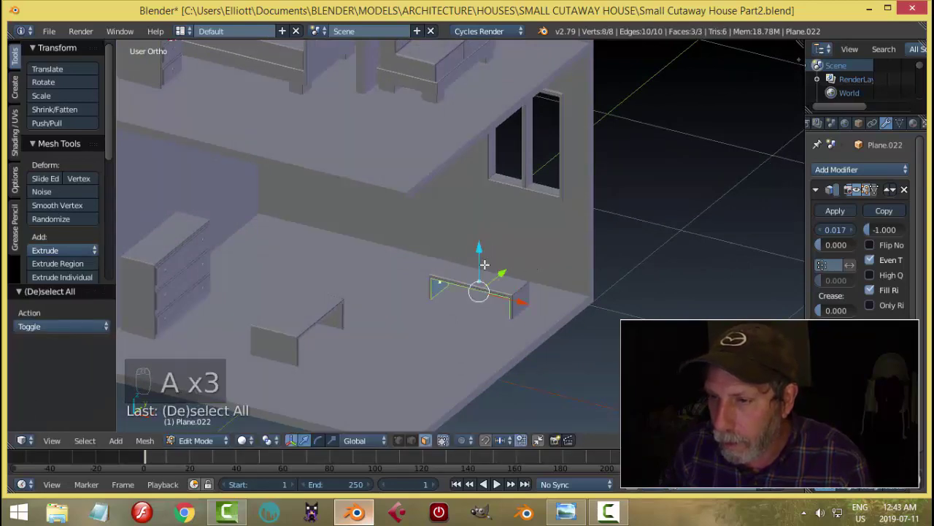
pyautogui.moveTo(479, 241); pyautogui.dragTo(478, 231)
# Step: After checking the reference picture, fill a bottom face between the lower edges of the copy's two side panels and leave Edit Mode
pyautogui.click(580, 509)
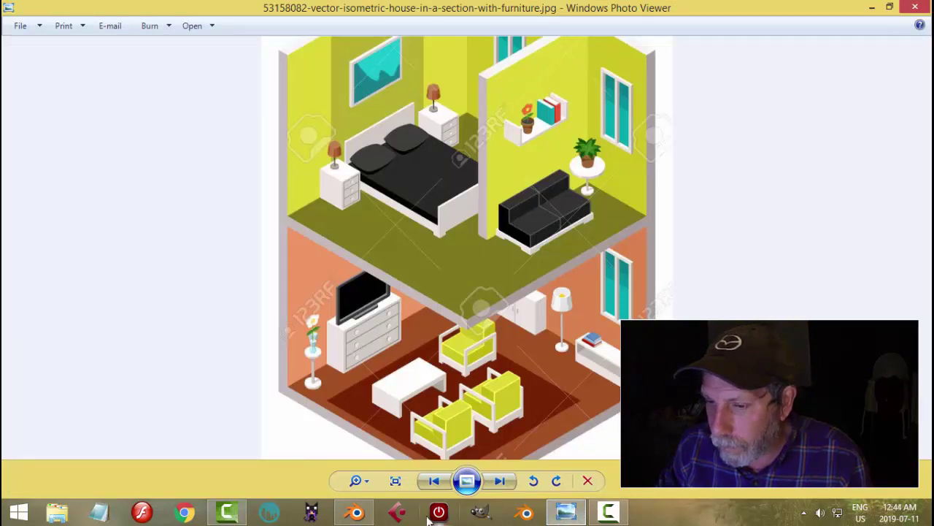
pyautogui.click(356, 511)
pyautogui.press('a')
pyautogui.hotkey('ctrl', 'Tab')
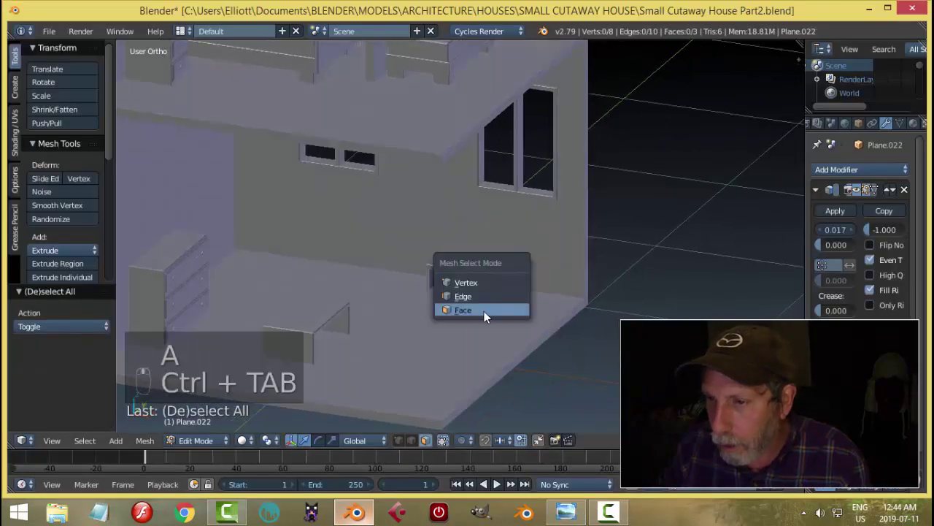
pyautogui.click(482, 296)
pyautogui.moveTo(512, 304); pyautogui.dragTo(503, 300, button='middle')
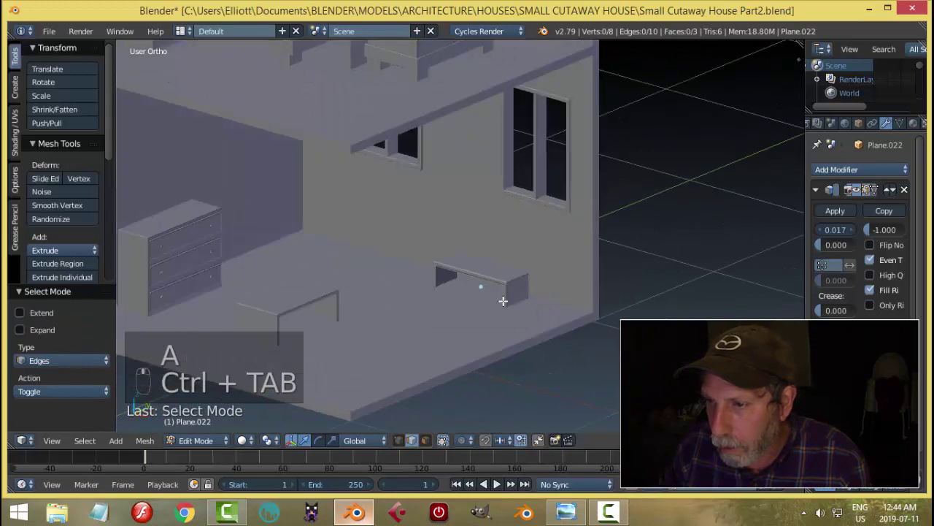
pyautogui.rightClick(475, 306)
pyautogui.keyDown('shift'); pyautogui.rightClick(472, 307); pyautogui.keyUp('shift')
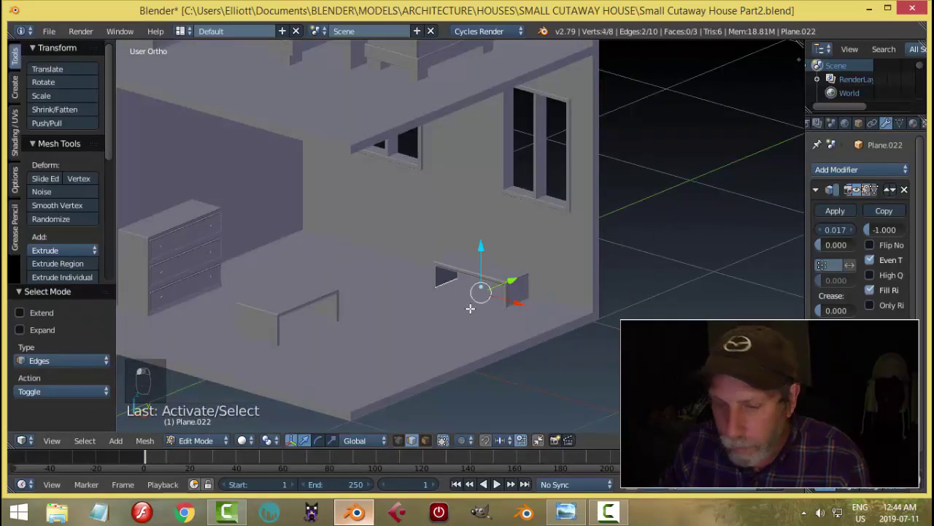
pyautogui.press('f')
pyautogui.press('a')
pyautogui.moveTo(477, 316); pyautogui.dragTo(497, 304, button='middle')
pyautogui.press('Tab')
pyautogui.press('a')
pyautogui.press('a')
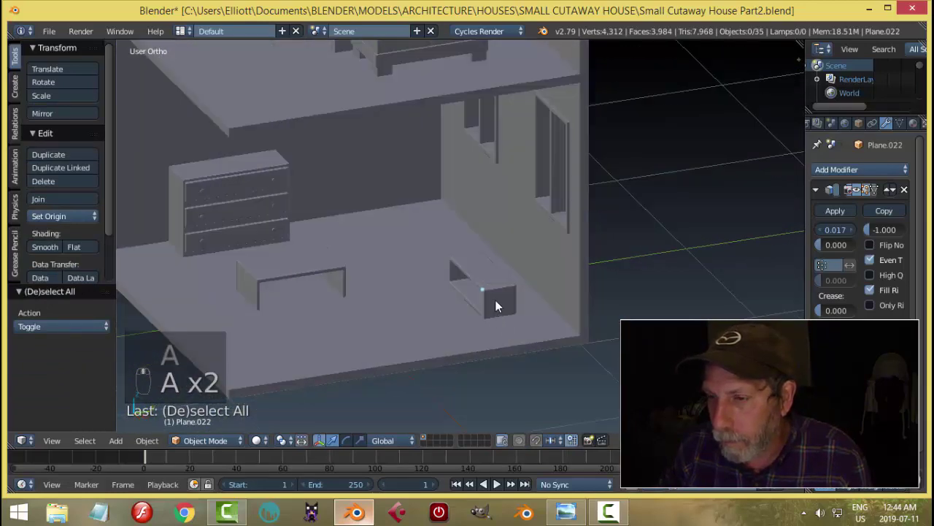
# Step: Move the low shelf unit 0.180 along Y toward the window wall and lower it along Z to the floor
pyautogui.rightClick(516, 292)
pyautogui.moveTo(517, 292); pyautogui.dragTo(549, 293)
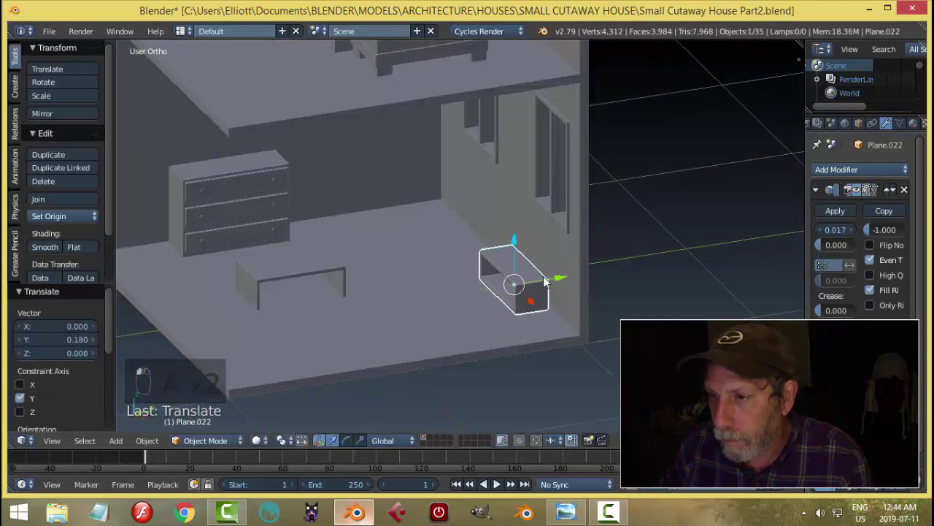
pyautogui.moveTo(515, 247); pyautogui.dragTo(527, 262)
pyautogui.press('a')
# Step: Compare the low shelf unit with a closer view of the bookshelf in the reference picture
pyautogui.moveTo(503, 303); pyautogui.dragTo(536, 444, button='middle')
pyautogui.hotkey('alt', 'Tab')
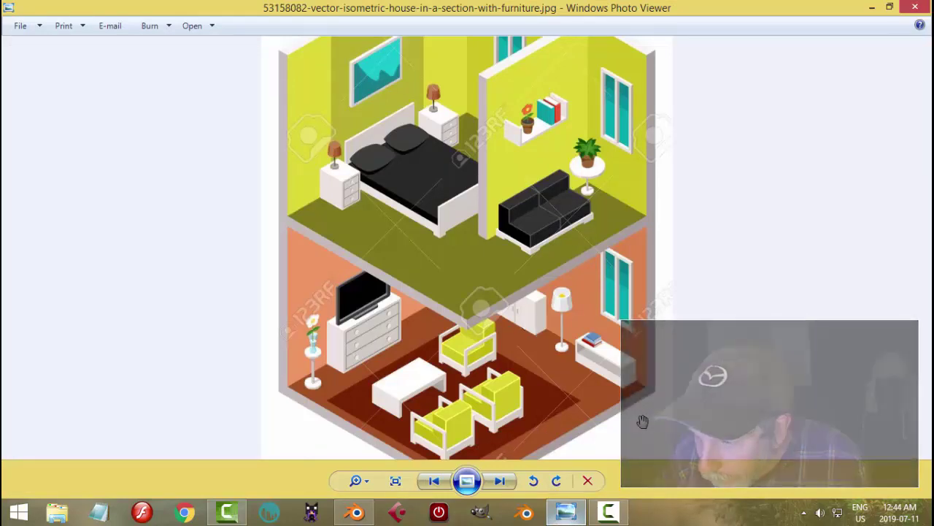
pyautogui.scroll(2, 641, 397)
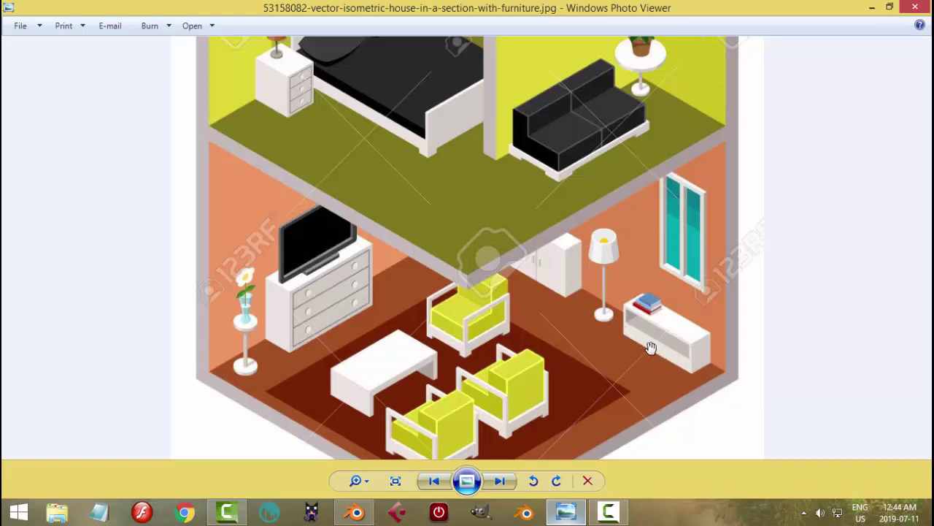
pyautogui.rightClick(356, 512)
pyautogui.click(355, 514)
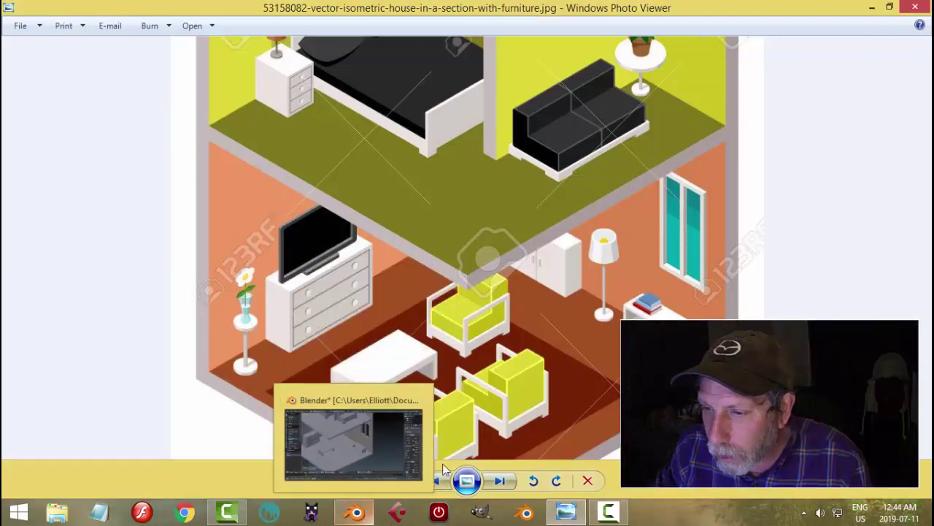
pyautogui.click(355, 514)
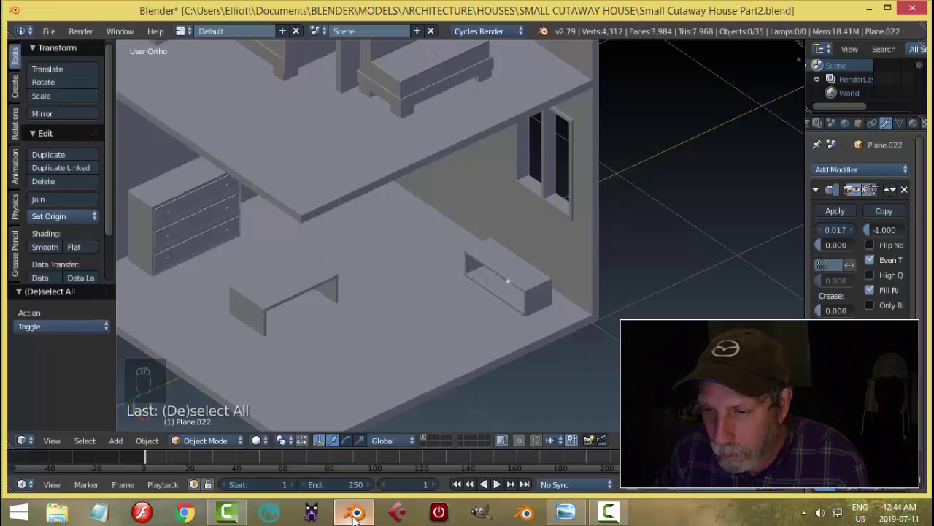
# Step: Apply the Solidify modifier on the low shelf unit
pyautogui.scroll(3, 566, 299)
pyautogui.rightClick(538, 243)
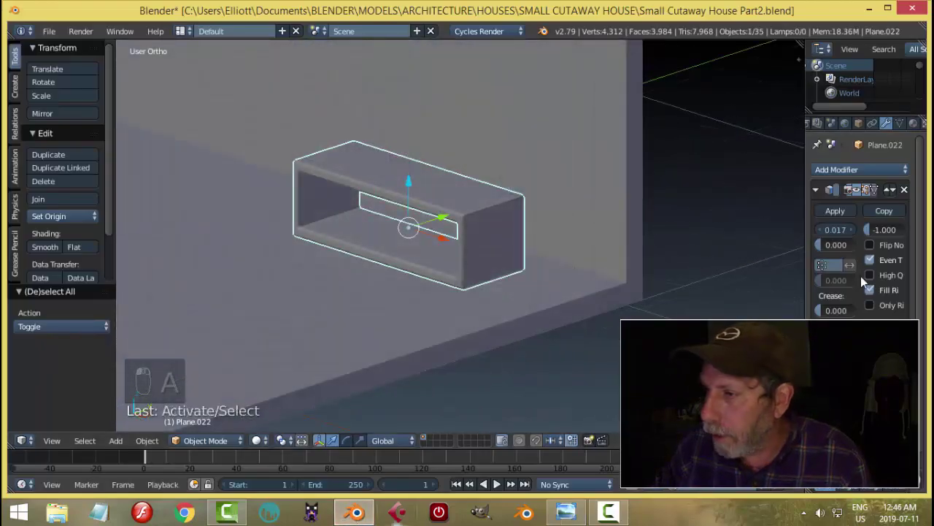
pyautogui.click(835, 210)
# Step: Raise the low shelf unit's inner bottom face along Z to thicken its base, and return to Object Mode
pyautogui.press('Tab')
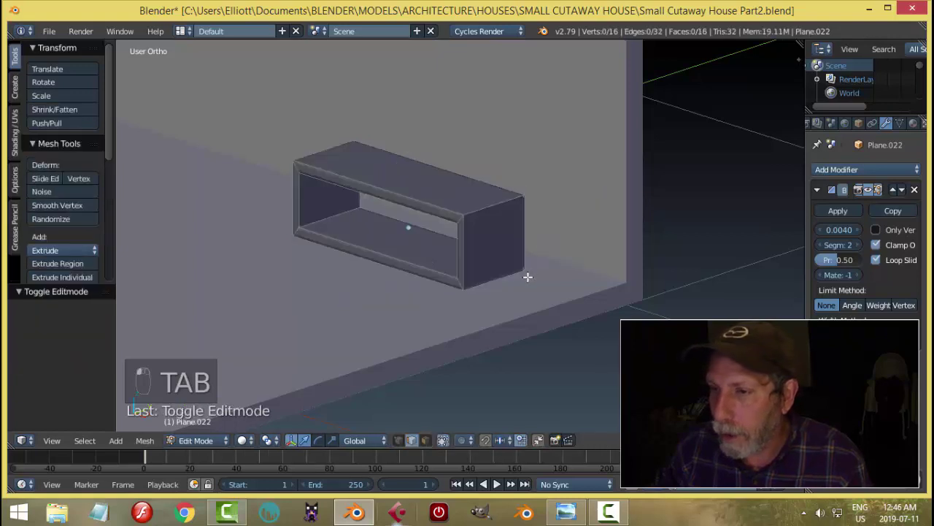
pyautogui.moveTo(528, 276); pyautogui.dragTo(452, 292, button='middle')
pyautogui.rightClick(340, 270)
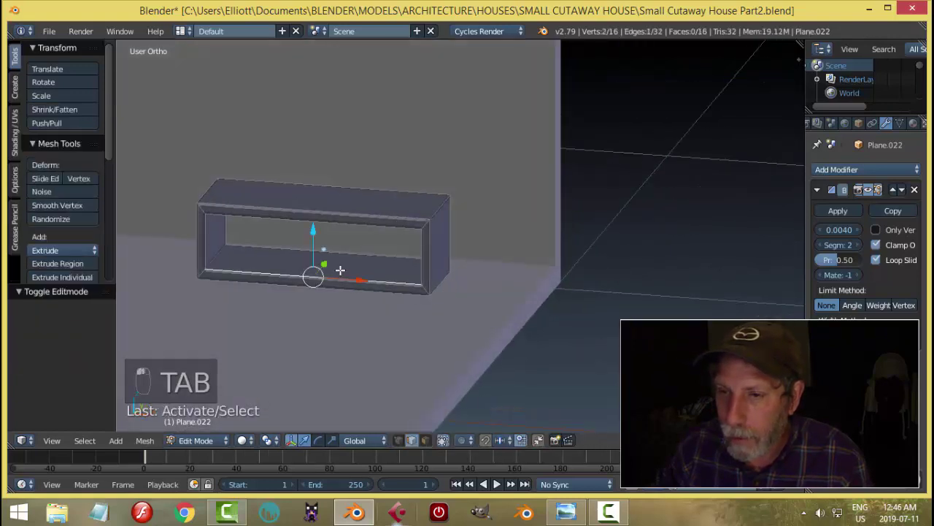
pyautogui.press('a')
pyautogui.press('a')
pyautogui.hotkey('ctrl', 'Tab')
pyautogui.click(389, 299)
pyautogui.rightClick(378, 267)
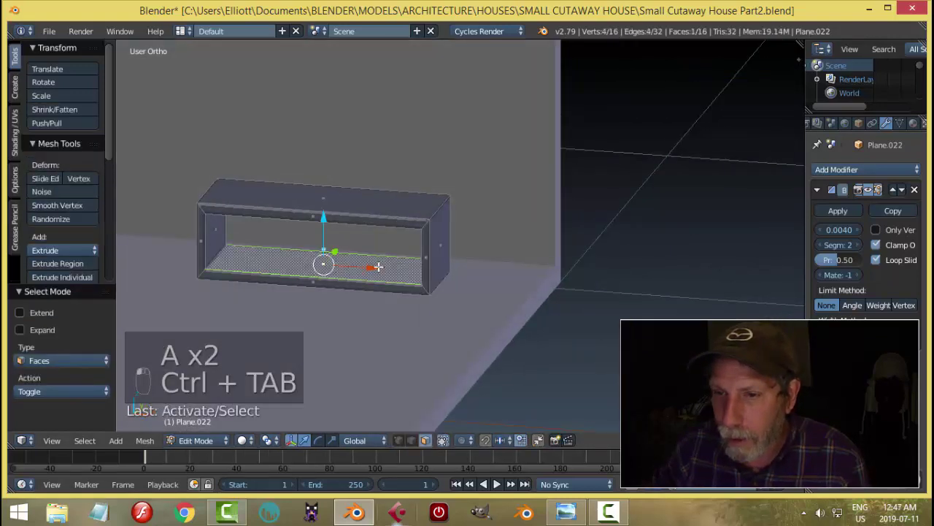
pyautogui.moveTo(328, 221); pyautogui.dragTo(334, 197)
pyautogui.press('a')
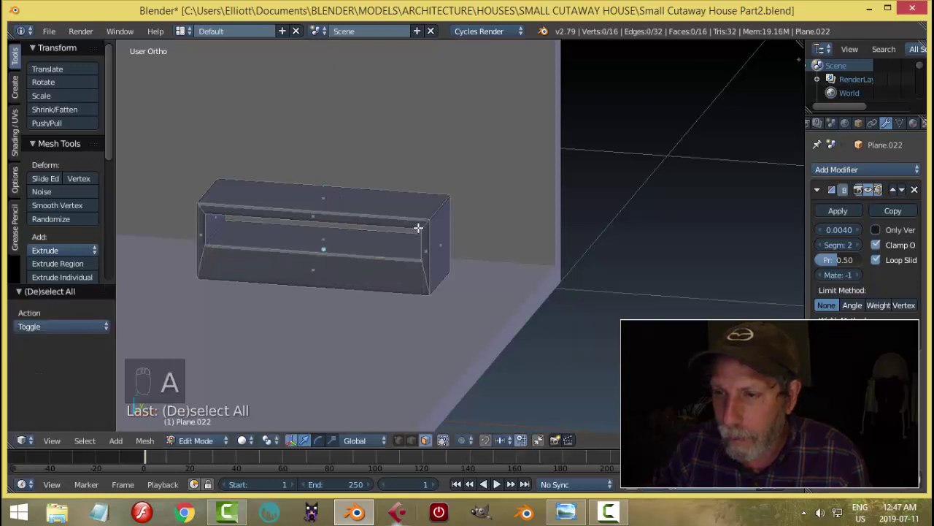
pyautogui.press('Tab')
# Step: Compare the low shelf unit's thickened base with the reference picture and select the unit
pyautogui.click(282, 226)
pyautogui.press('a')
pyautogui.press('a')
pyautogui.scroll(-4, 503, 228)
pyautogui.moveTo(497, 228); pyautogui.dragTo(453, 234, button='middle')
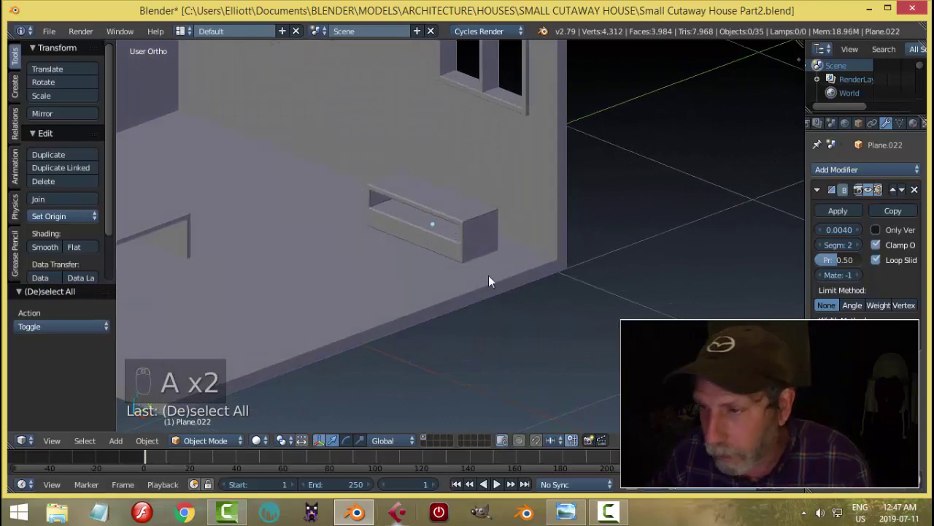
pyautogui.click(569, 513)
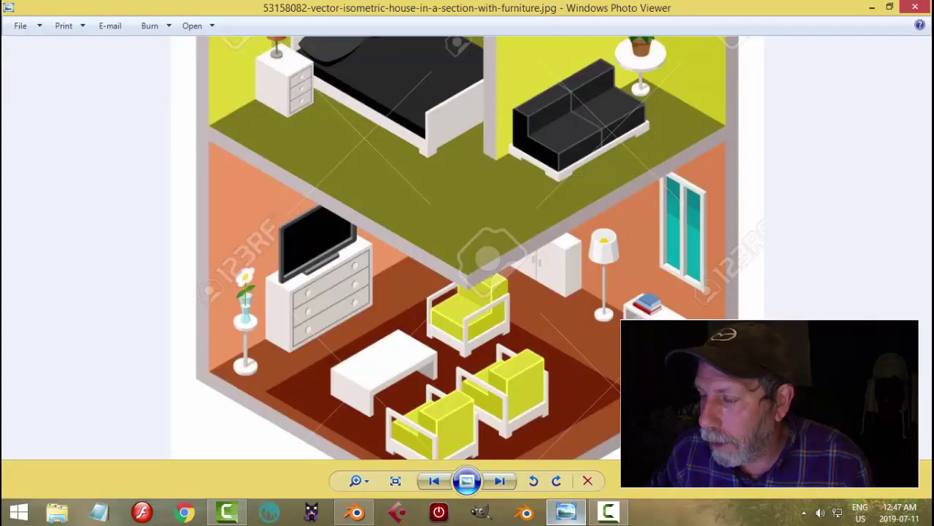
pyautogui.click(567, 512)
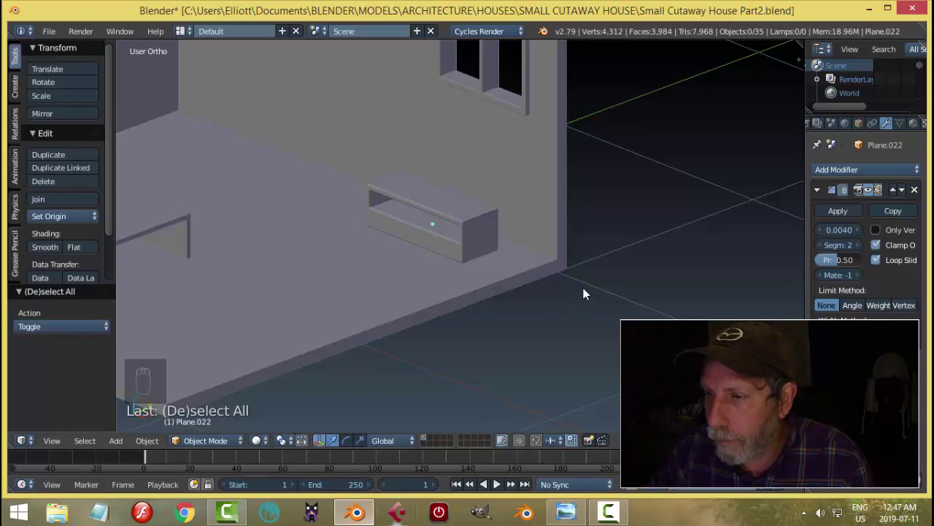
pyautogui.rightClick(478, 223)
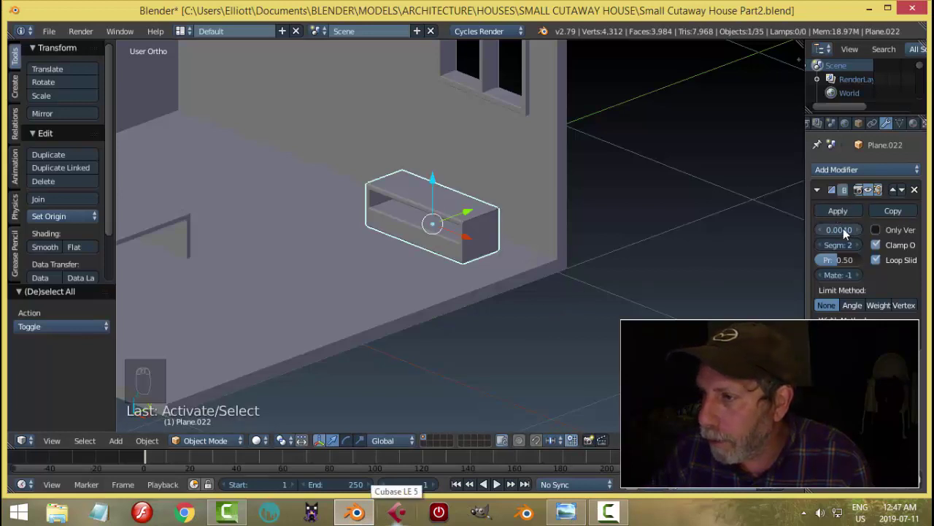